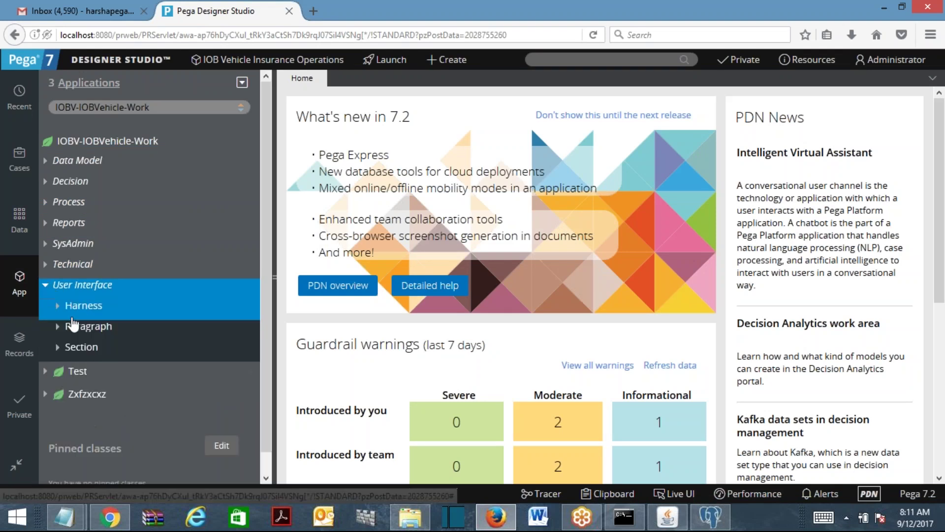
Open the AddressDetailsSec section from the User Interface > Section list.
left_click(58, 347)
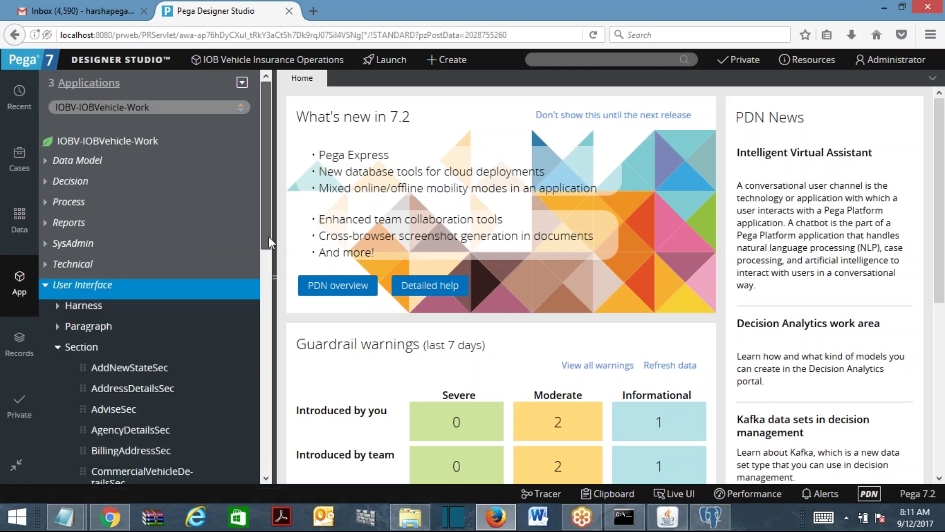
left_click_drag(269, 236, 271, 279)
left_click(126, 295)
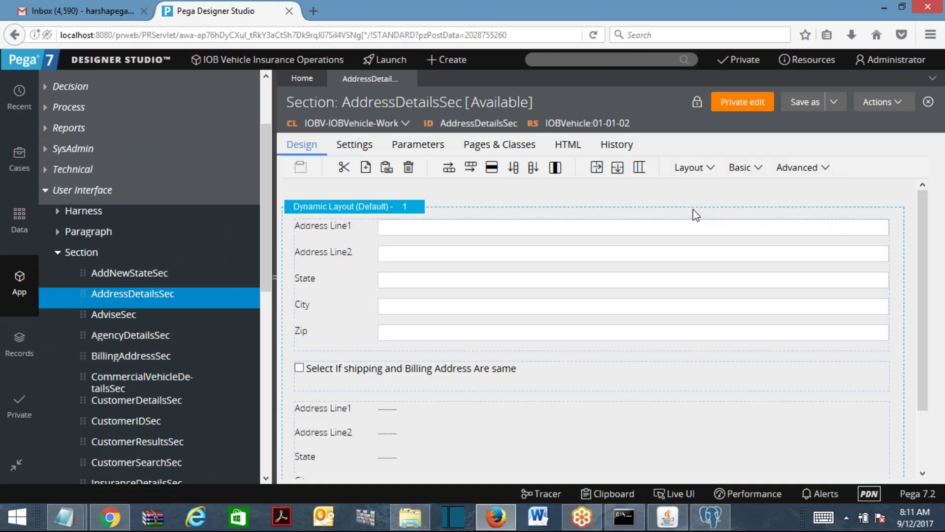
Inspect the billing address, same-address checkbox and read-only shipping address layouts.
mouse_move(924, 279)
left_mouse_down()
mouse_move(935, 402)
mouse_move(935, 271)
left_mouse_up()
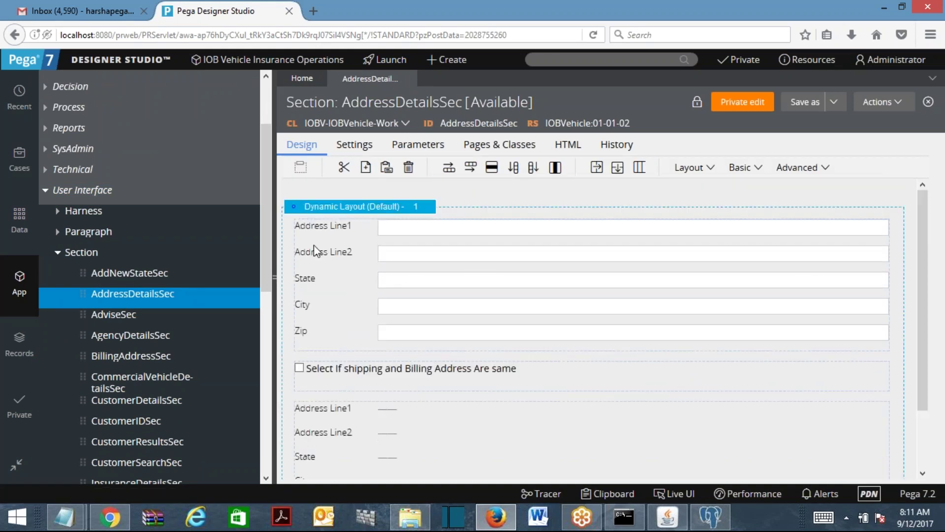
left_click(302, 211)
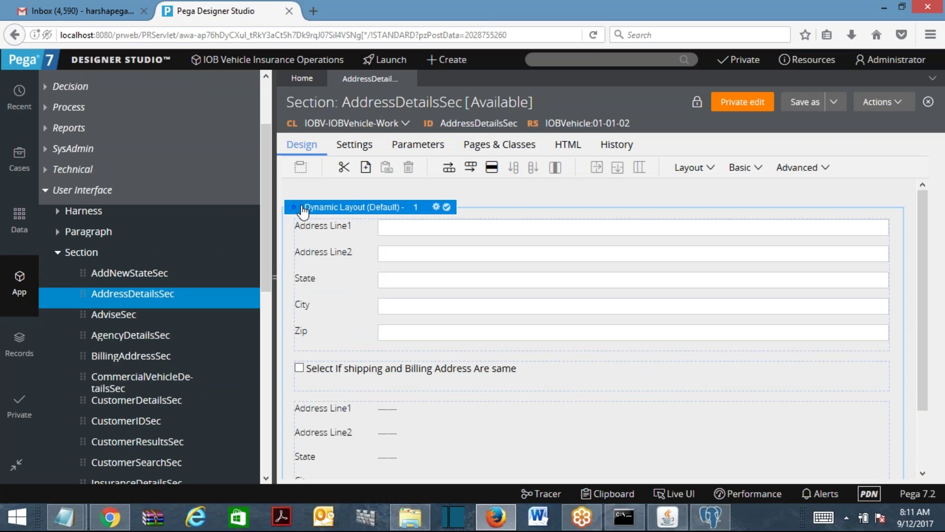
left_click(327, 228)
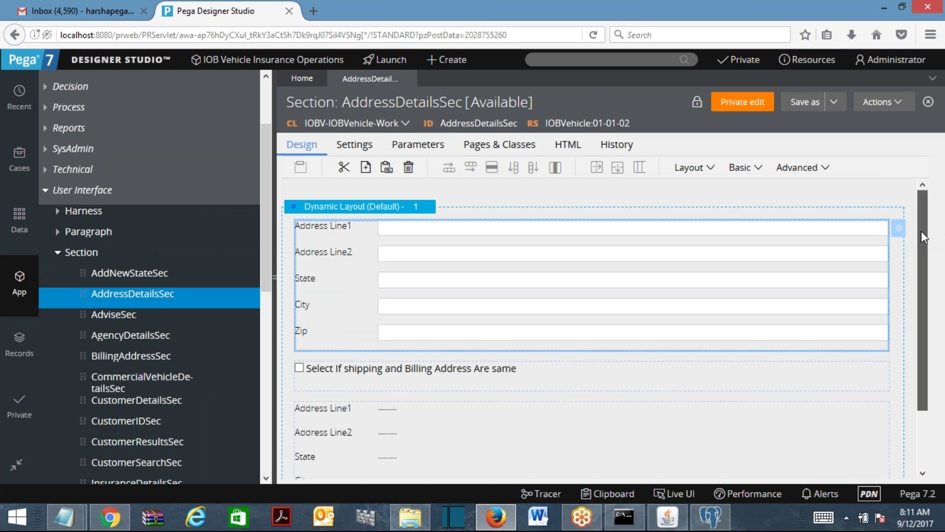
scroll(921, 231, "down", 1)
scroll(934, 271, "down", 1)
left_click(463, 373)
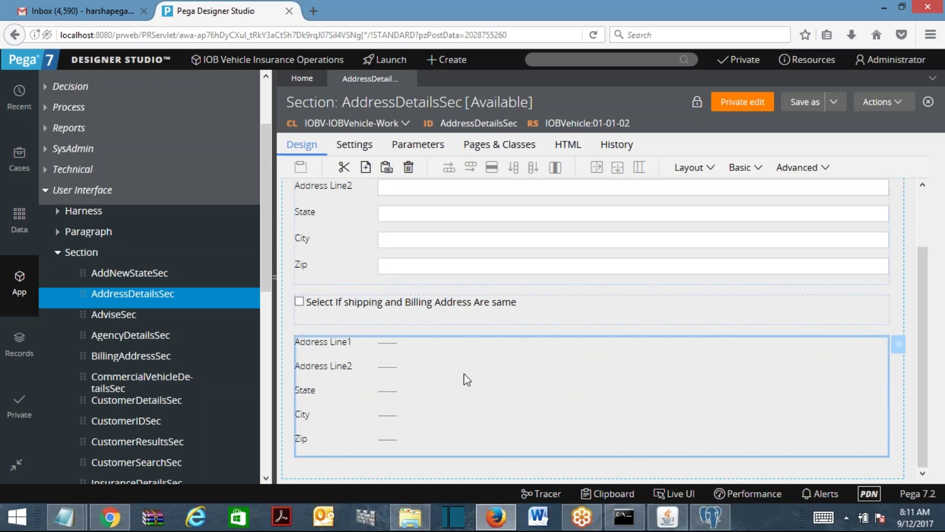
left_click(321, 318)
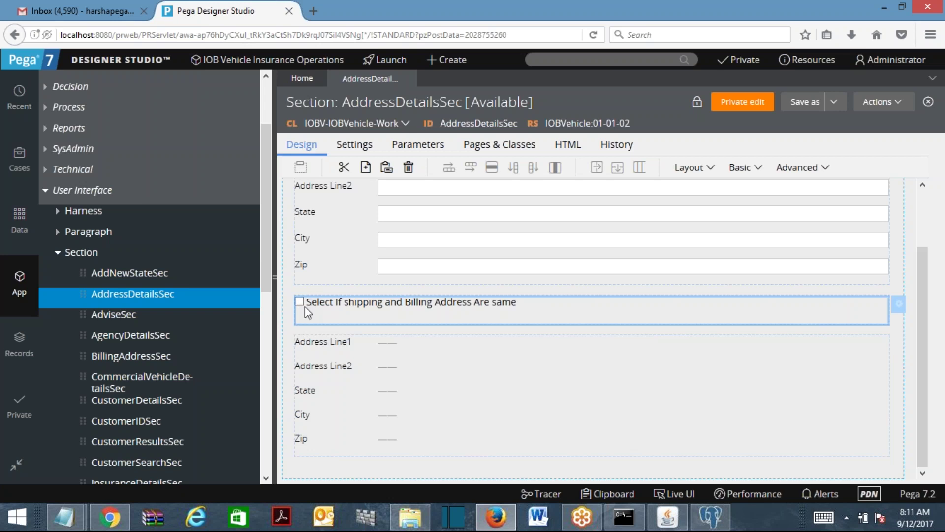
left_click(472, 403)
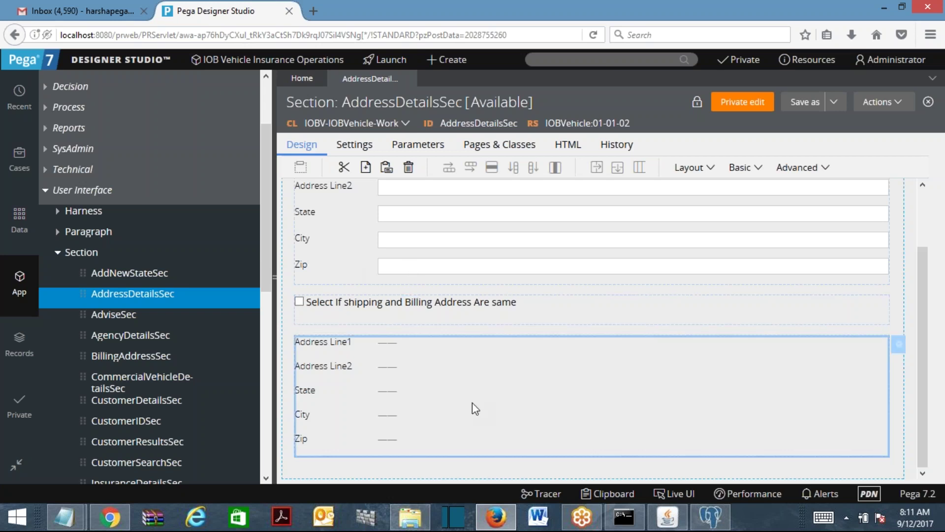
left_click(435, 238)
Run AddressDetailsSec in a maximized Test Page window with an empty test page.
left_click(882, 102)
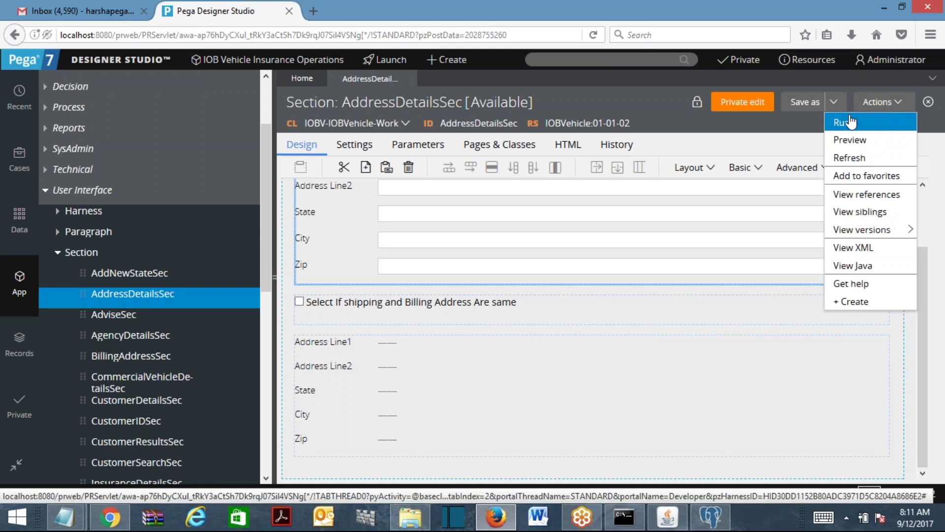
left_click(843, 120)
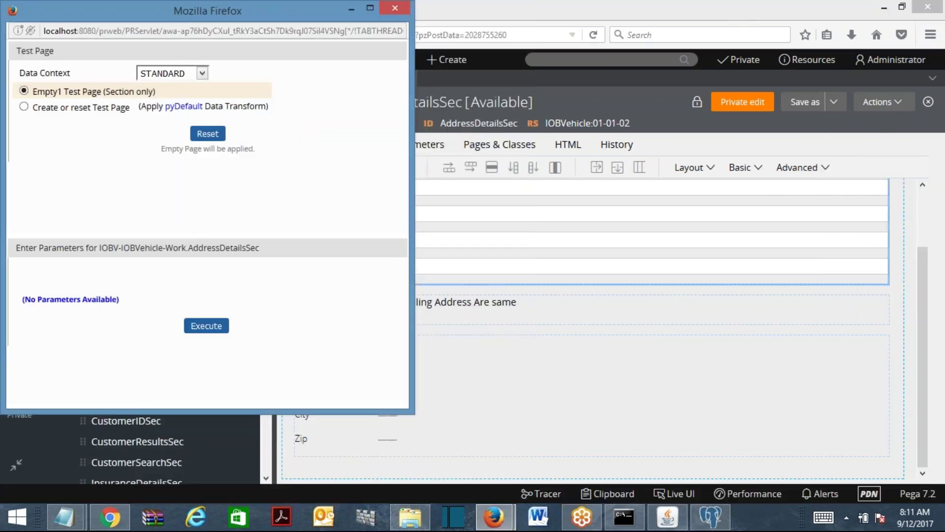
left_click(371, 7)
left_click(471, 323)
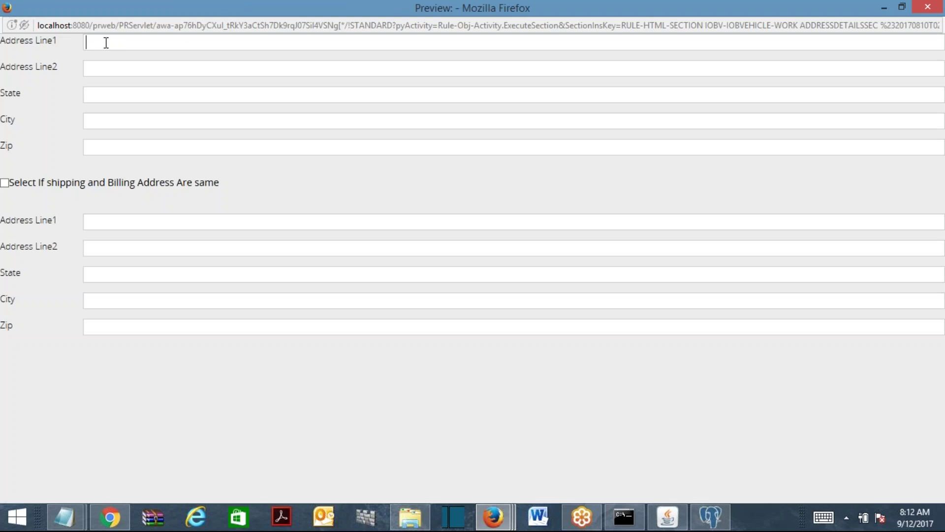
Fill the billing address with aaaaa, bbbb, ccccc, ddddd and zip 22222.
type("aaaaa")
key("Tab")
type("bbbb")
key("Tab")
type("ccccc")
left_click(113, 123)
type("ddddd")
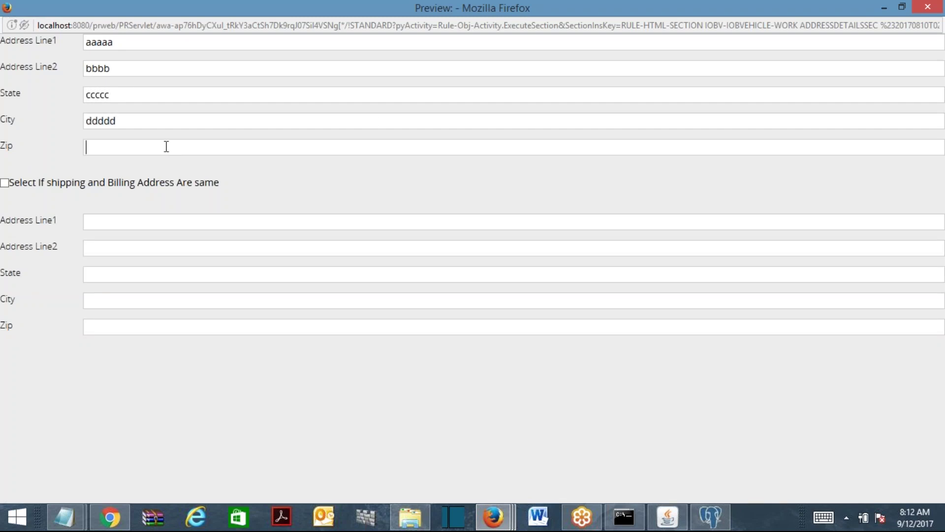
type("22222")
left_click_drag(5, 42, 60, 189)
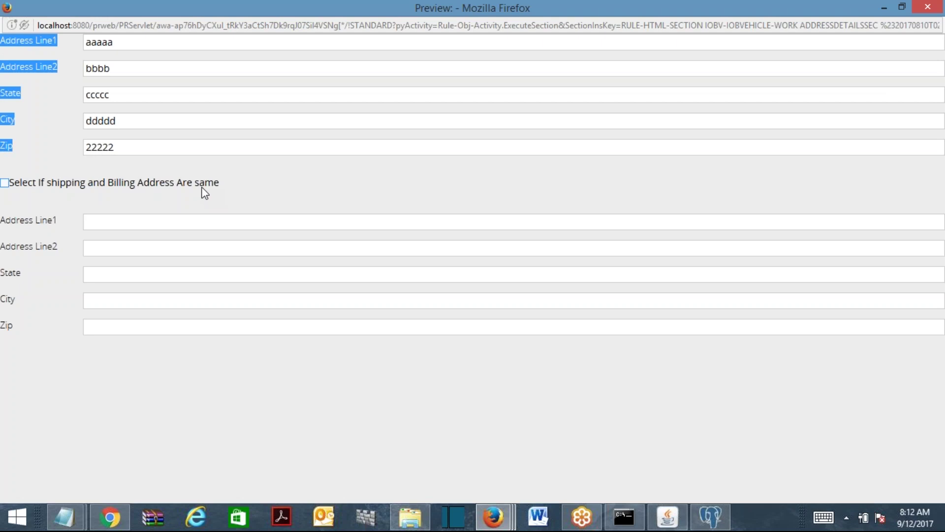
Toggle the same-address checkbox twice to test the copy, then close the preview and test windows.
left_click(4, 183)
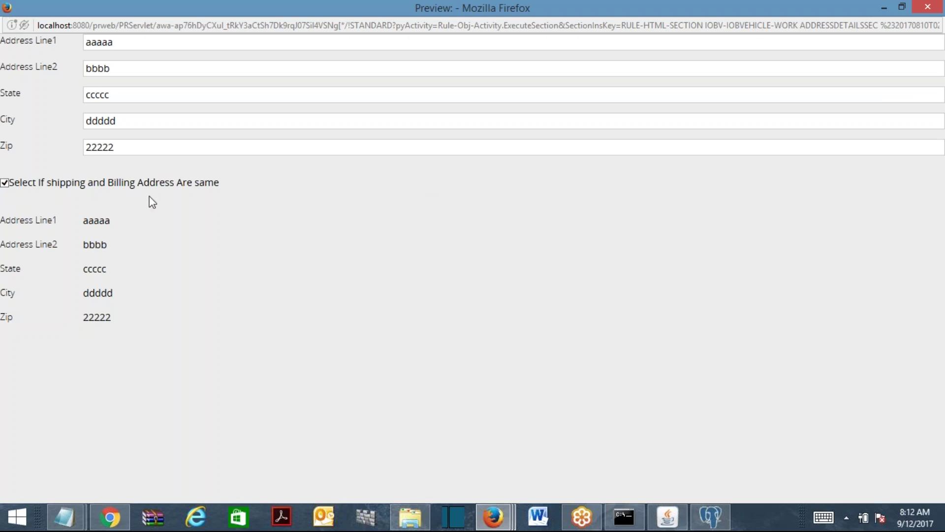
left_click(5, 183)
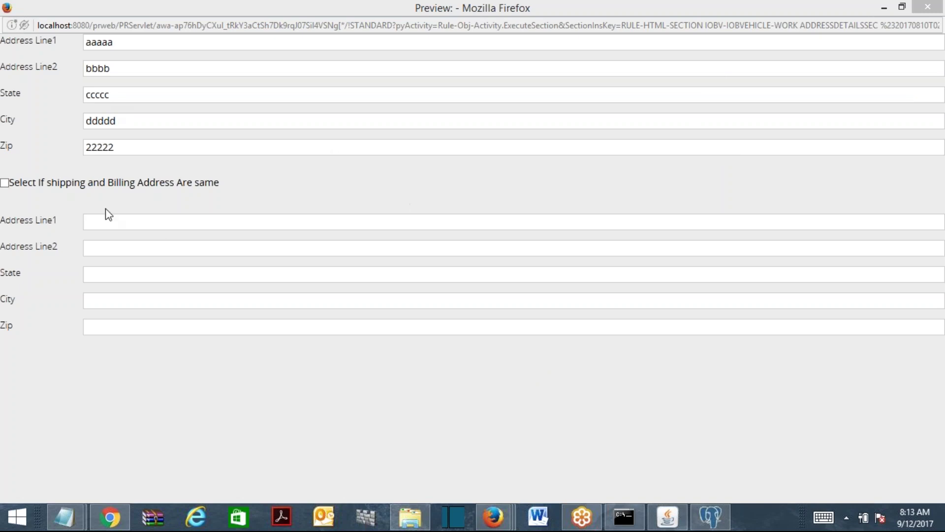
left_click(4, 185)
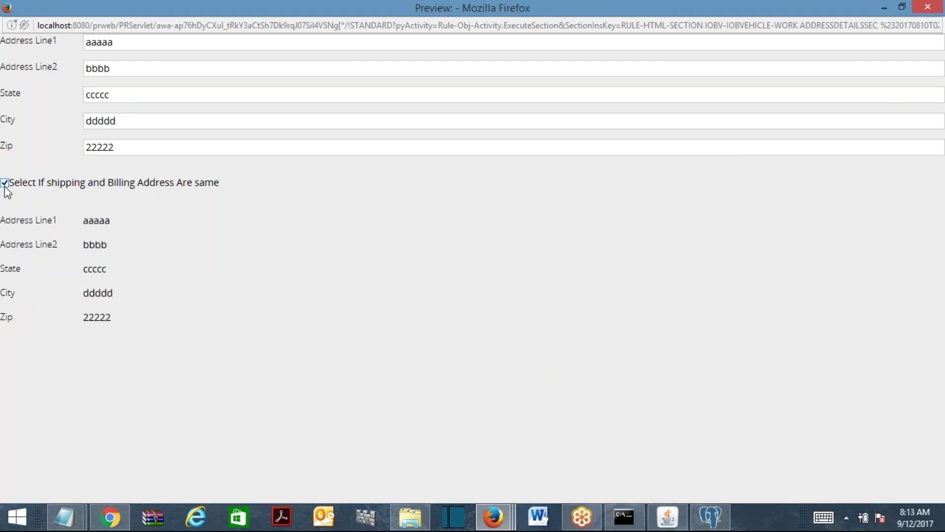
left_click(4, 185)
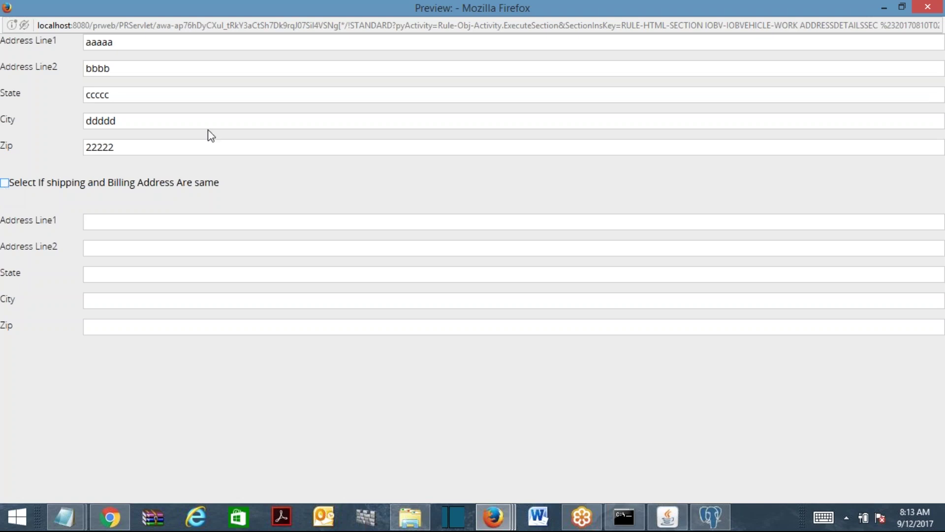
left_click(936, 9)
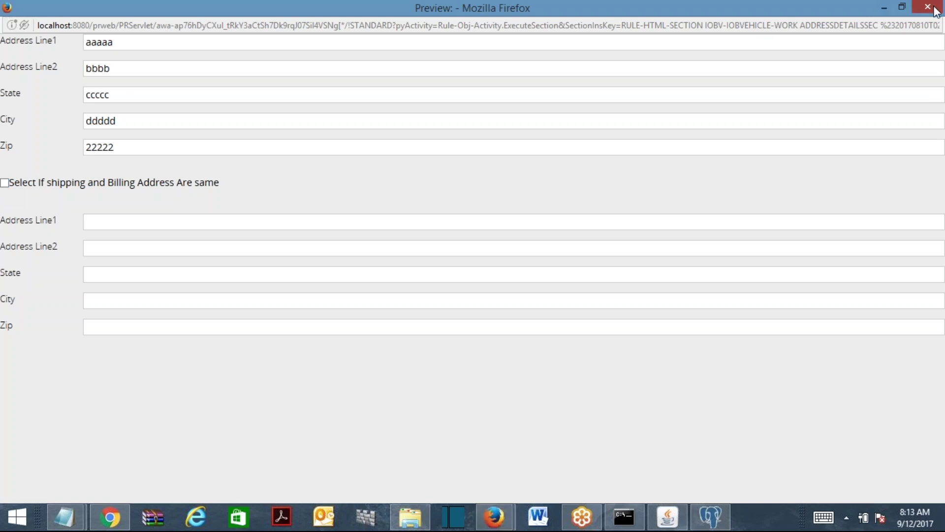
left_click(935, 9)
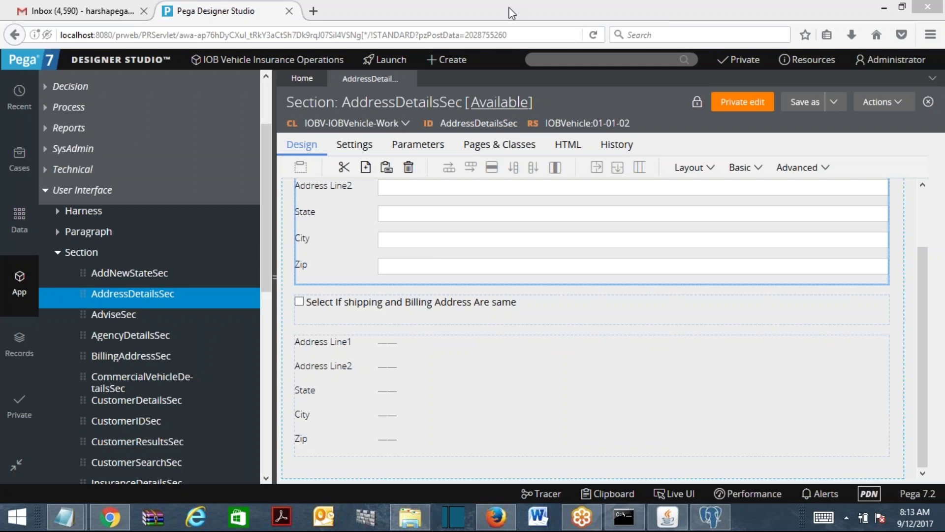
Open BillingAddressSec and ShippingAddressSec from the embedded sections' Cell Properties in AddressDetailsSec.
scroll(923, 228, "up", 3)
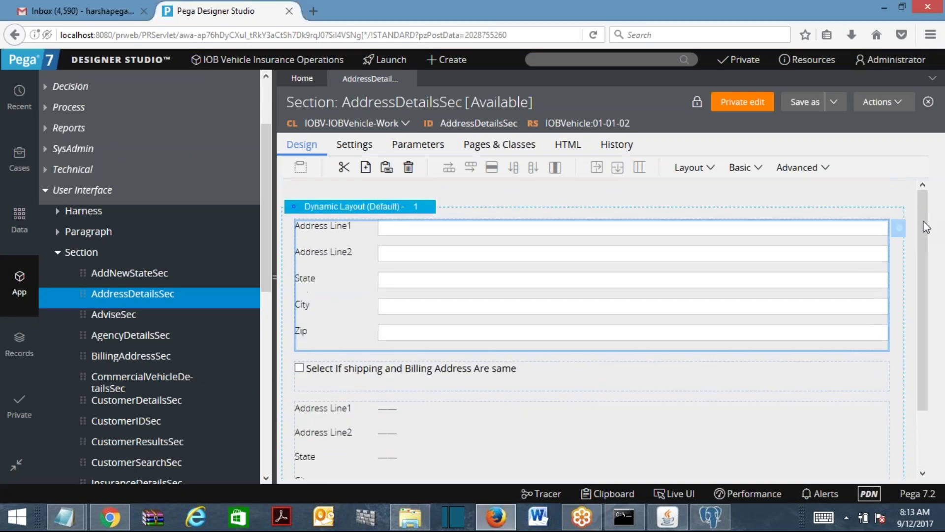
scroll(925, 228, "down", 2)
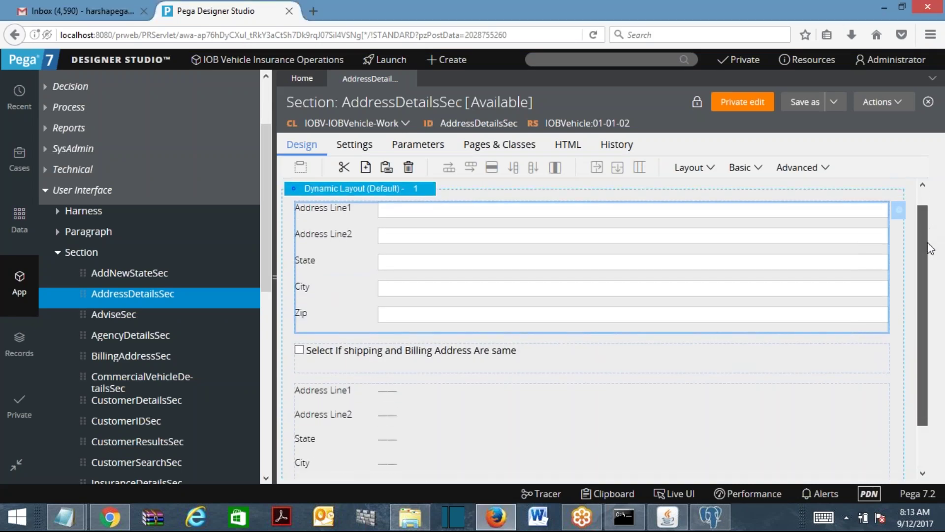
scroll(935, 300, "up", 2)
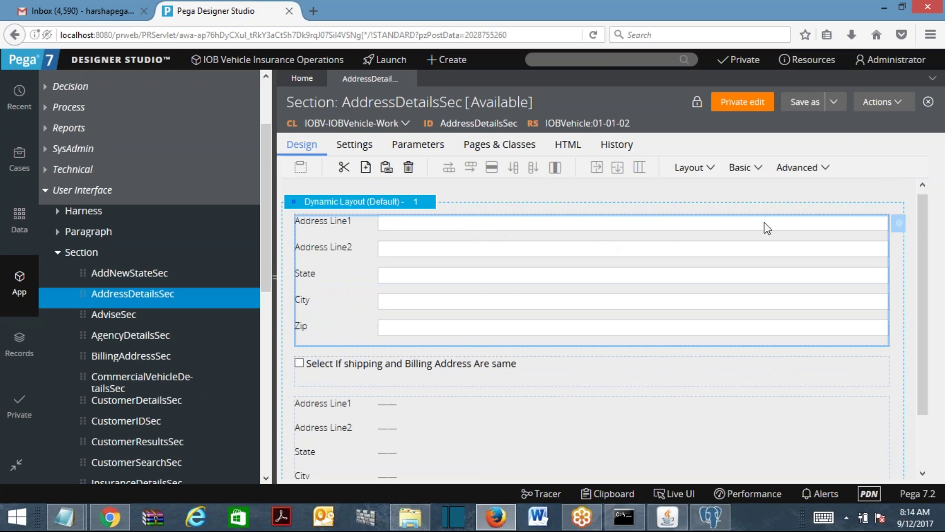
left_click(896, 231)
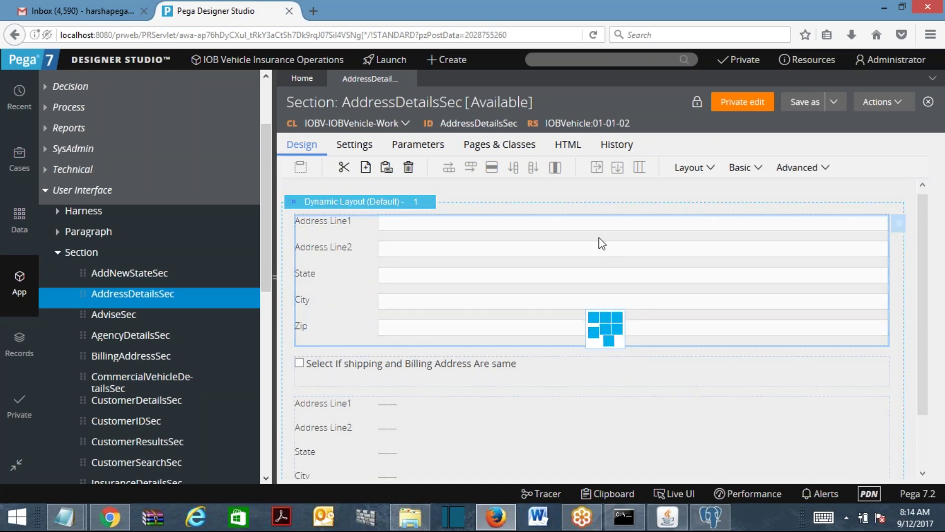
double_click(675, 194)
left_click(767, 193)
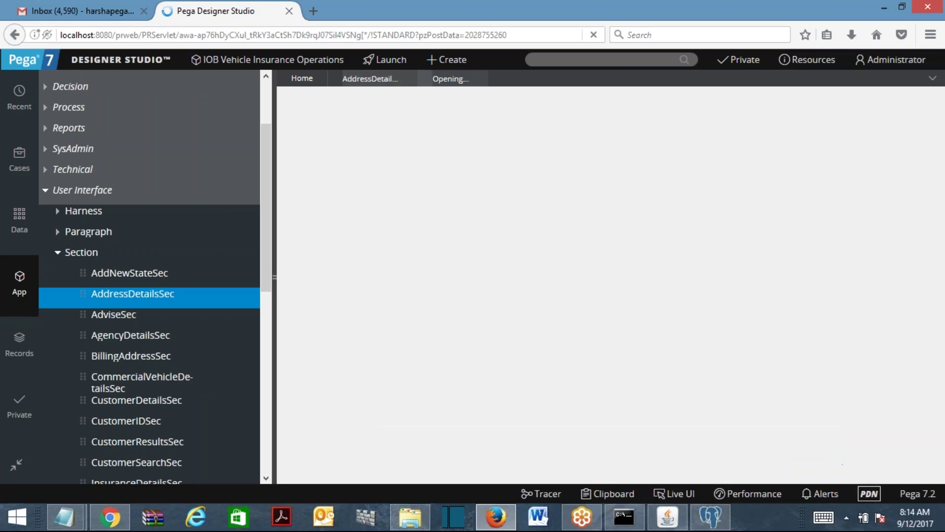
left_click(379, 81)
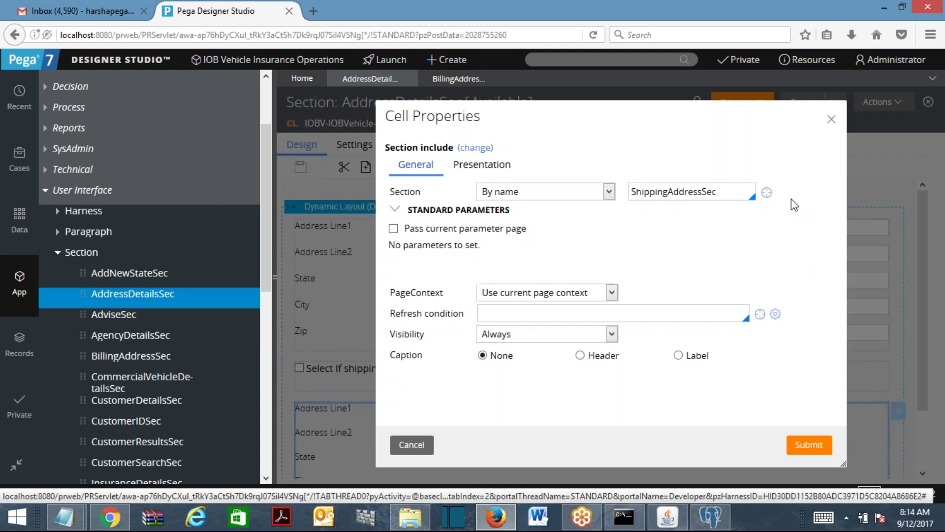
left_click(767, 192)
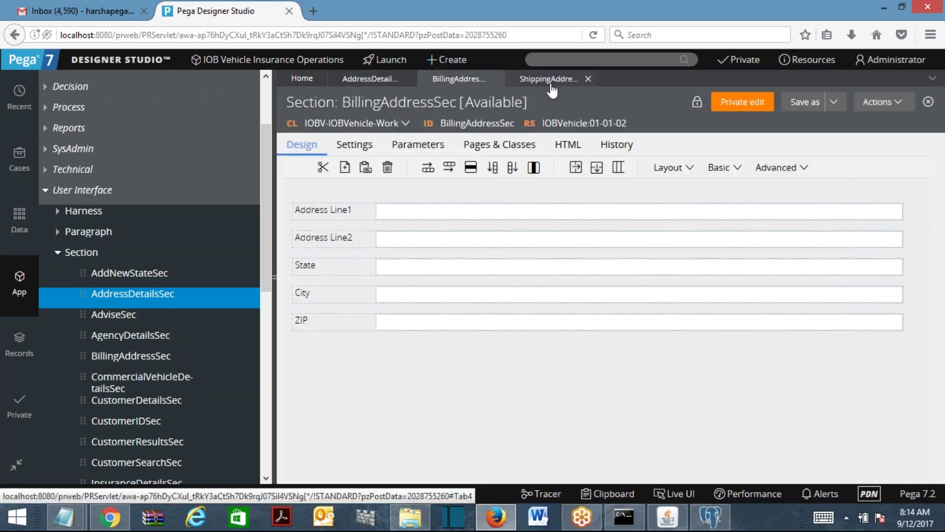
Compare the address layouts and same-address checkbox row in AddressDetailsSec.
left_click(370, 79)
key("Escape")
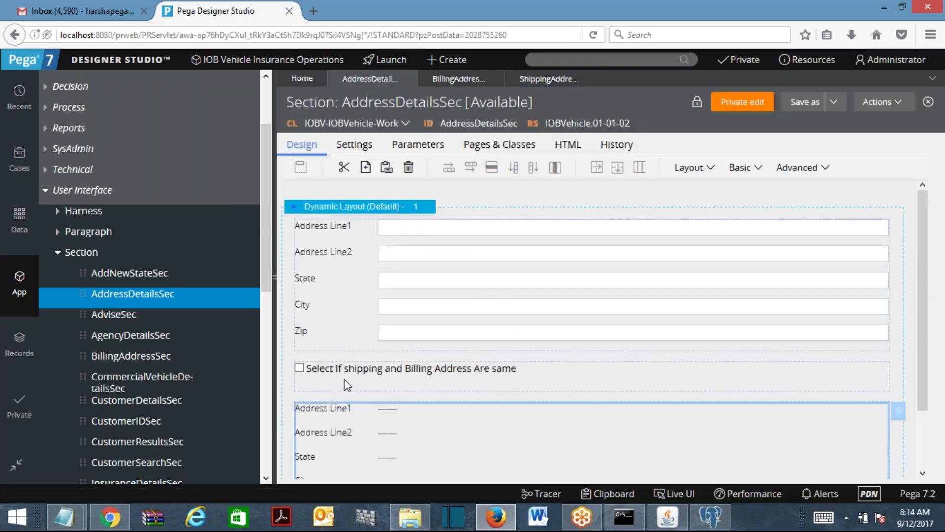
left_click(344, 379)
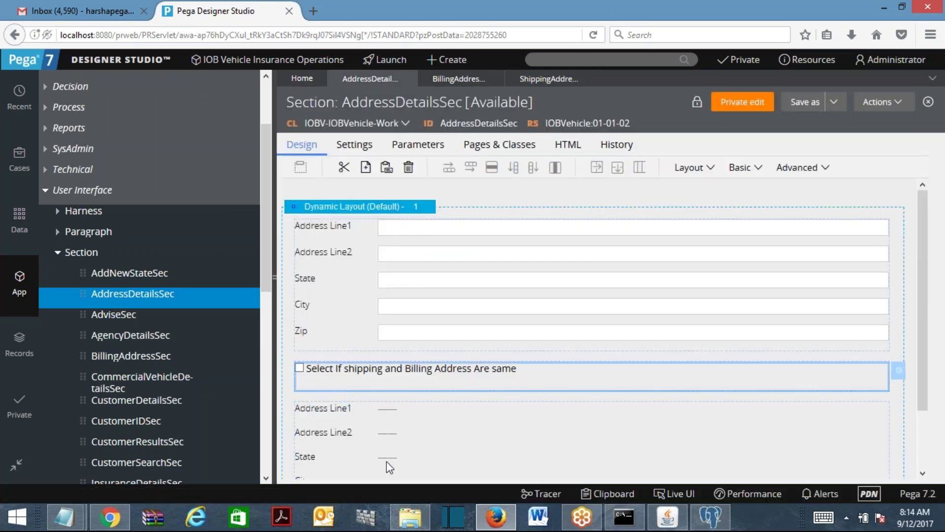
left_click(503, 348)
left_click(465, 439)
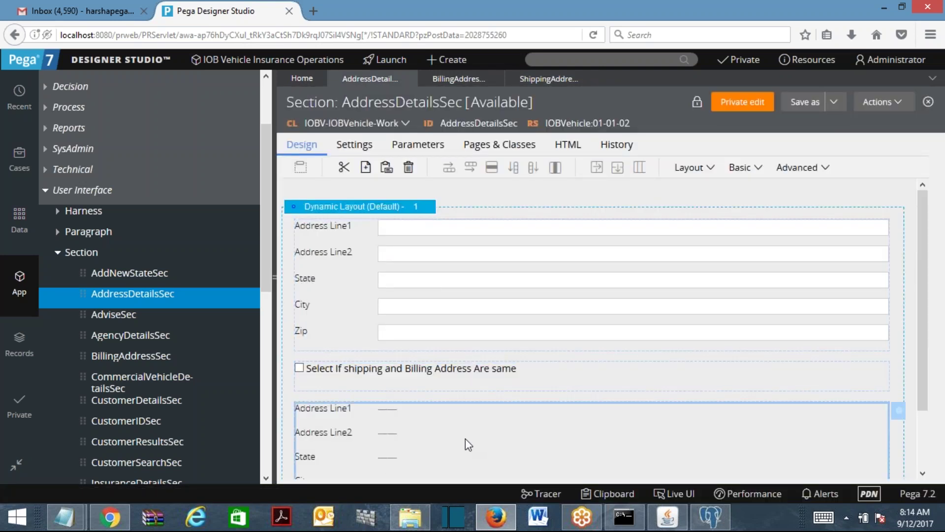
left_click(383, 373)
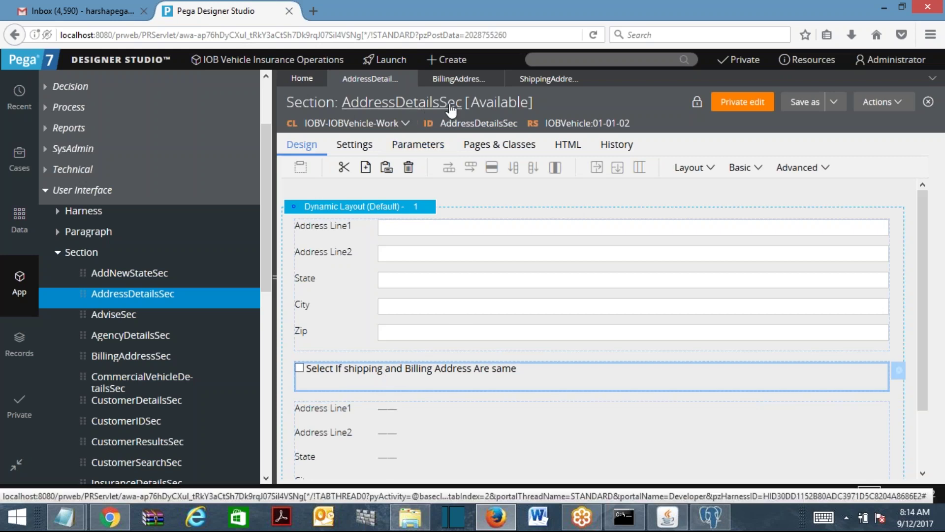
Confirm BillingAddressSec's Address Line1 and Line2 cells bind to .BillingAddress properties.
left_click(465, 80)
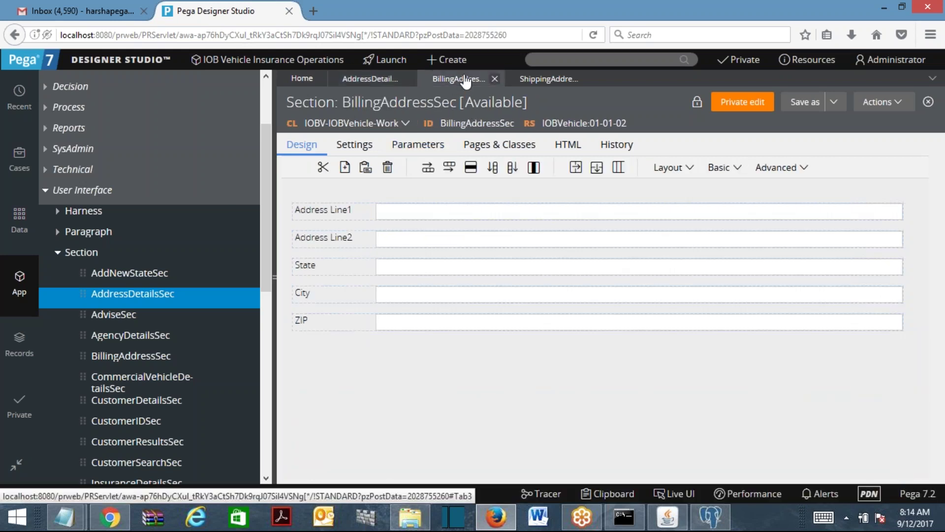
left_click(400, 219)
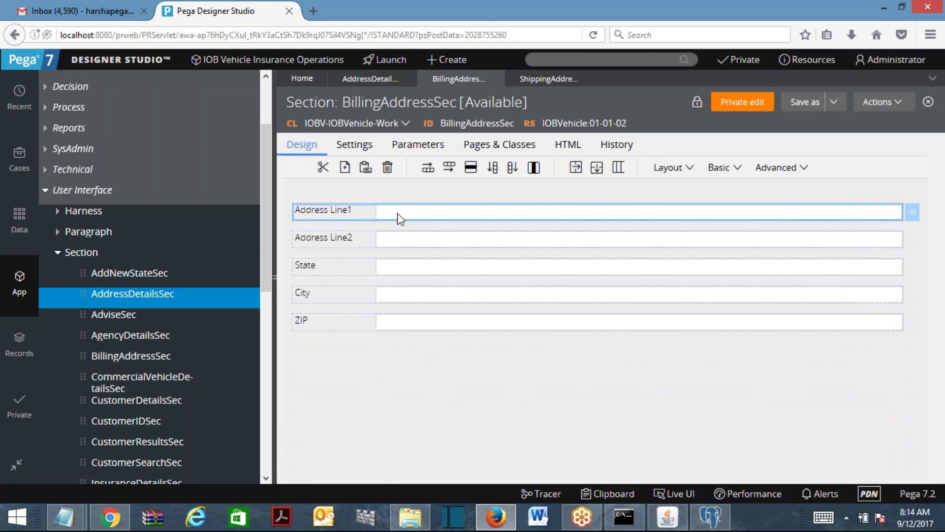
double_click(400, 218)
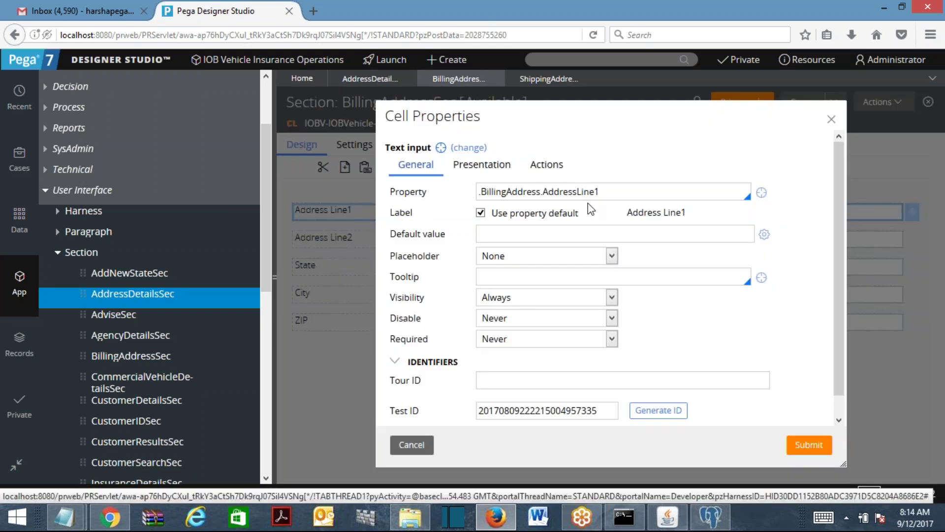
left_click_drag(611, 192, 472, 195)
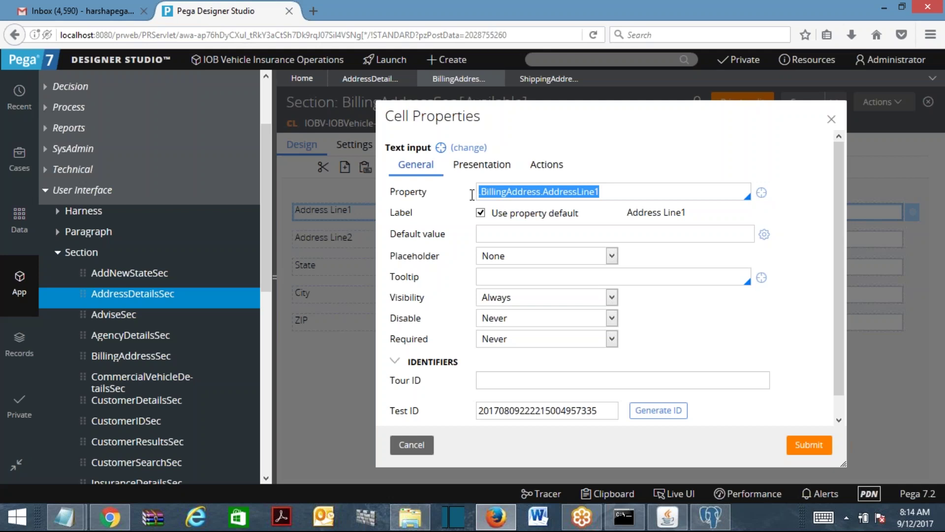
double_click(575, 192)
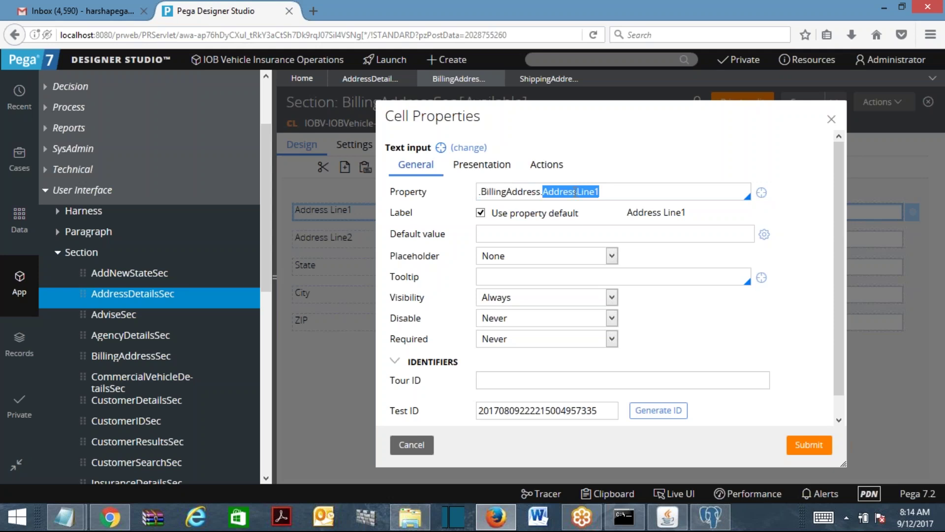
double_click(505, 192)
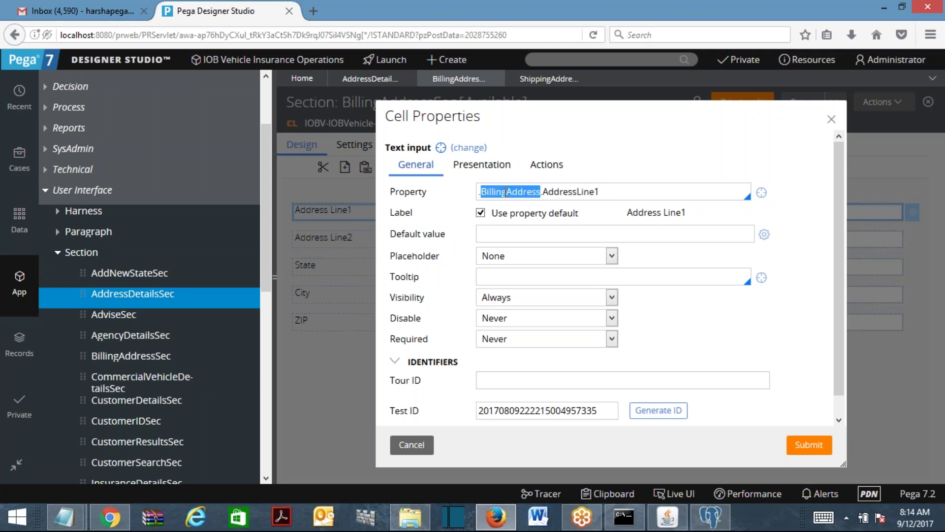
right_click(415, 446)
left_click(406, 445)
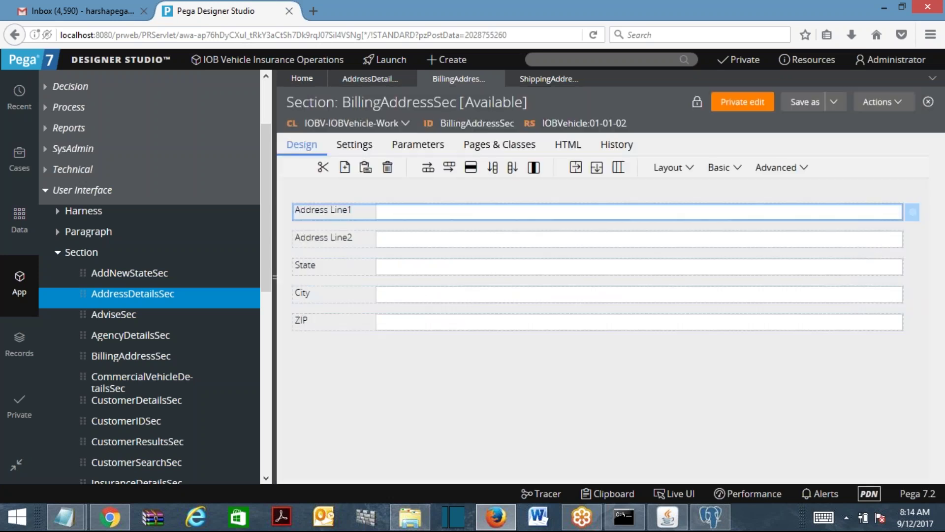
double_click(429, 241)
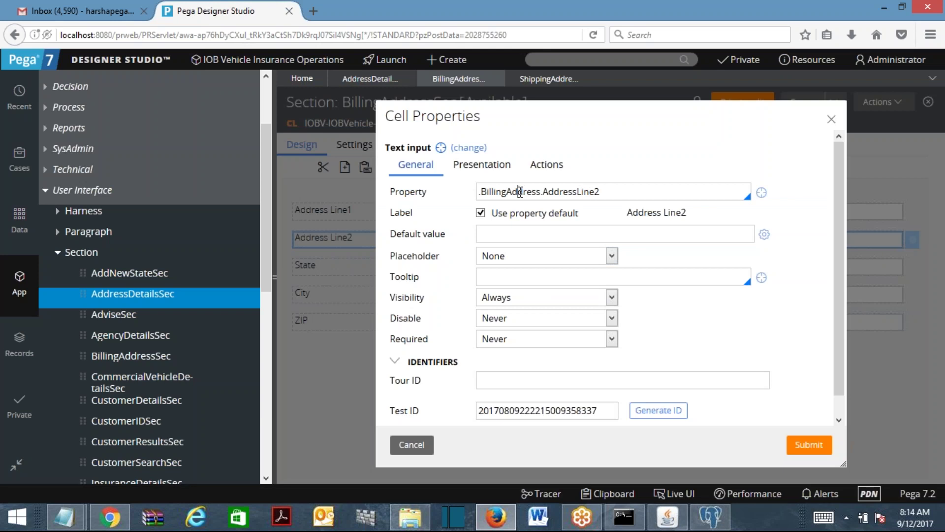
left_click(411, 444)
Confirm ShippingAddressSec's Address Line1 cell binds to .ShippingAddress.AddressLine1.
left_click(536, 79)
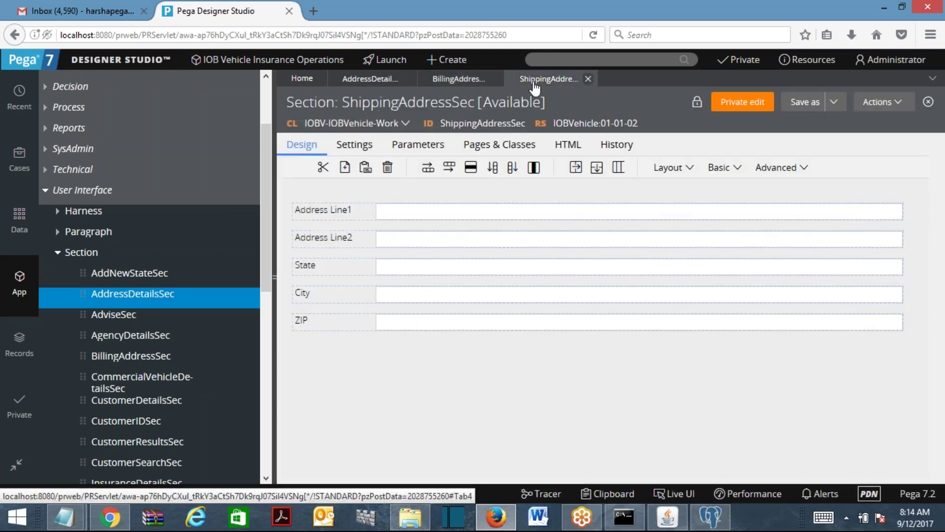
double_click(429, 217)
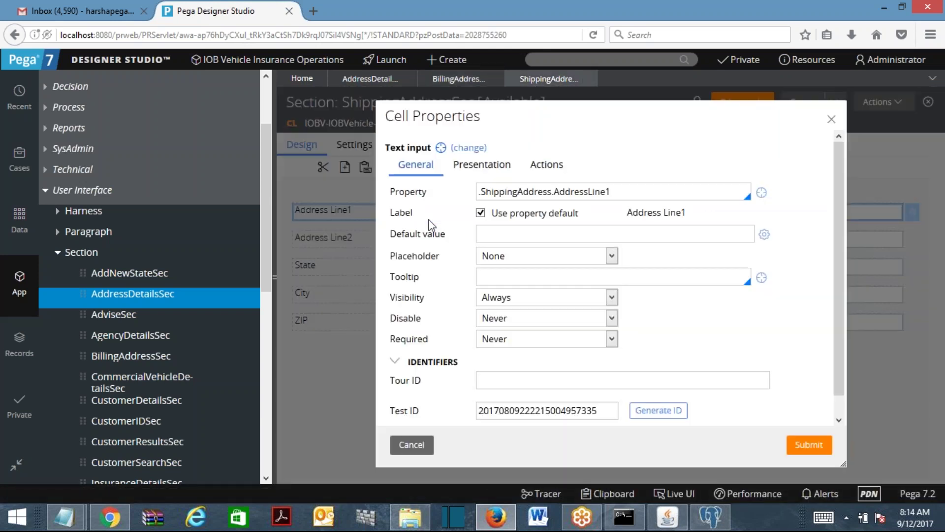
double_click(523, 193)
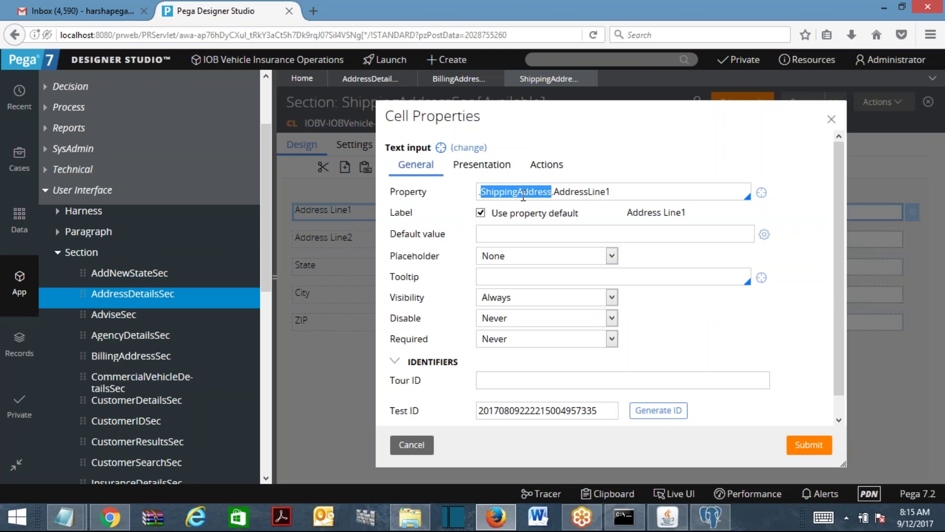
left_click(412, 445)
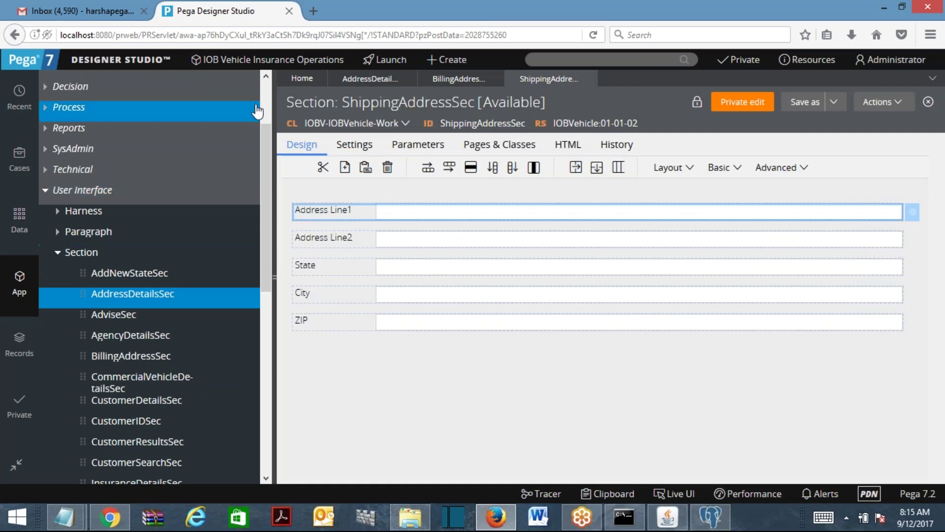
Browse class IOBV-IOBVehicle-Data-Address and list its AddressLine1, AddressLine2, City, State, ZIP properties.
scroll(160, 106, "up", 3)
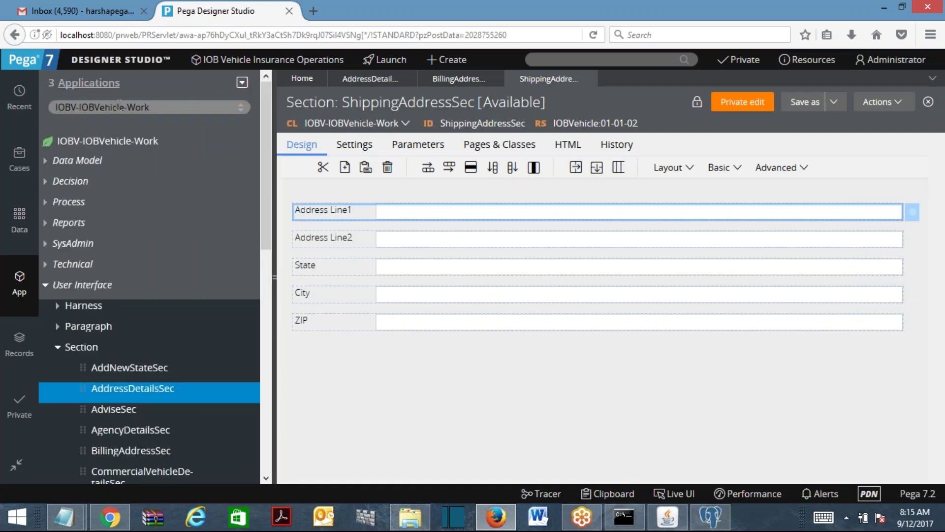
double_click(130, 102)
type("Data")
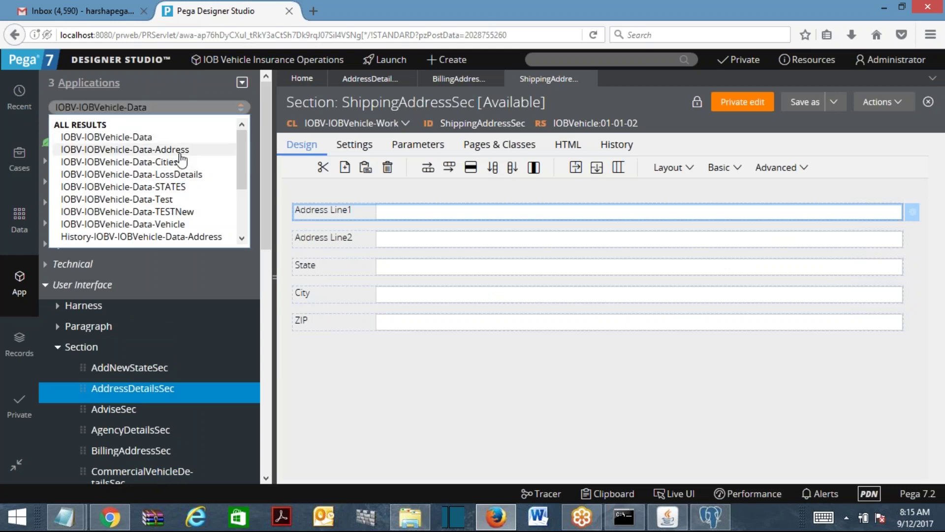
left_click(181, 153)
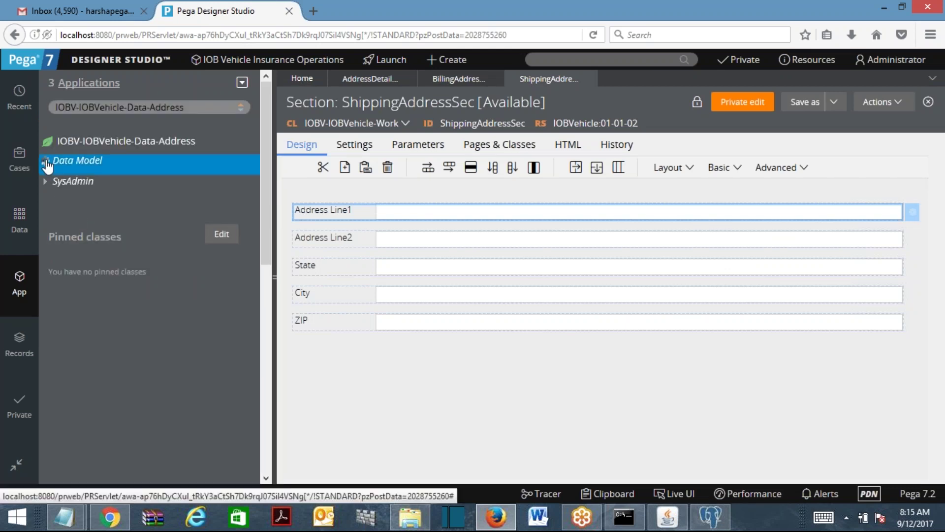
left_click(63, 170)
left_click(59, 182)
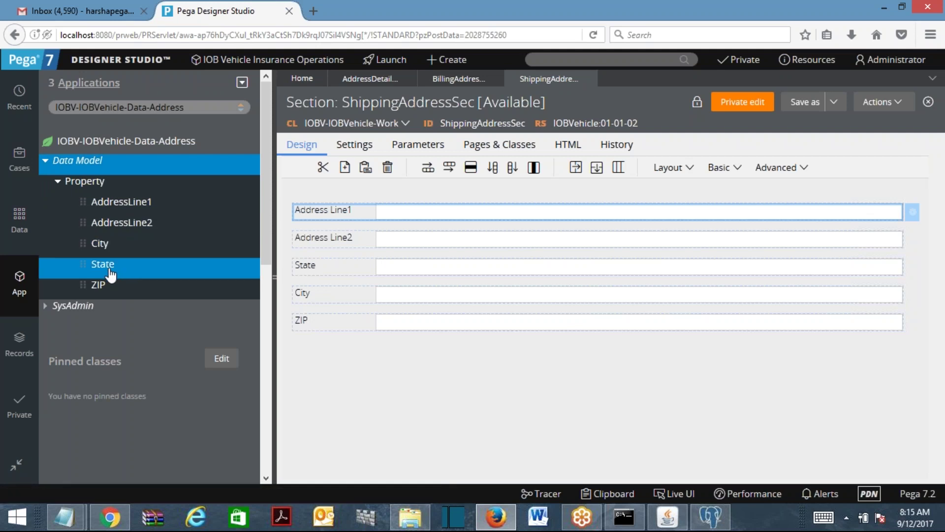
left_click_drag(124, 107, 183, 107)
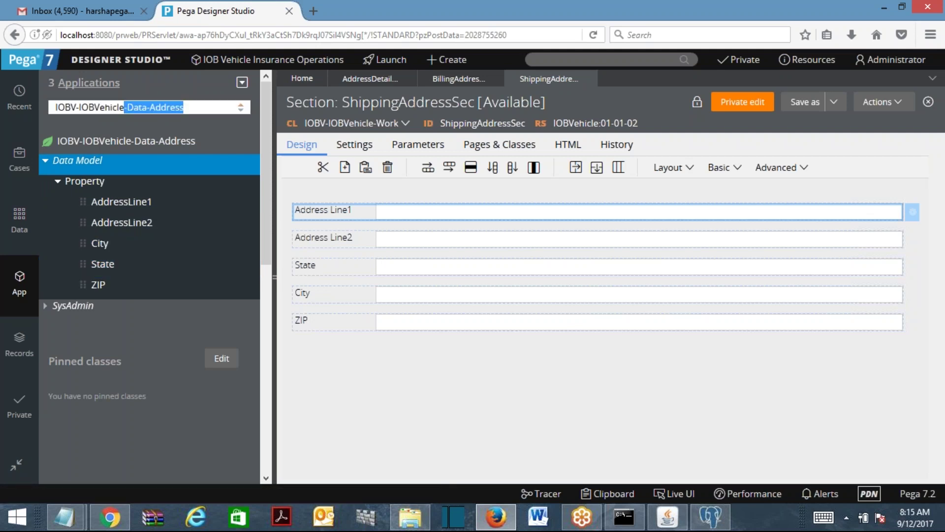
List IOBV-IOBVehicle-Work properties, including BillingAddress, IsbillshipAddrSame and ShippingAddress, then return to AddressDetailsSec.
type("-Work")
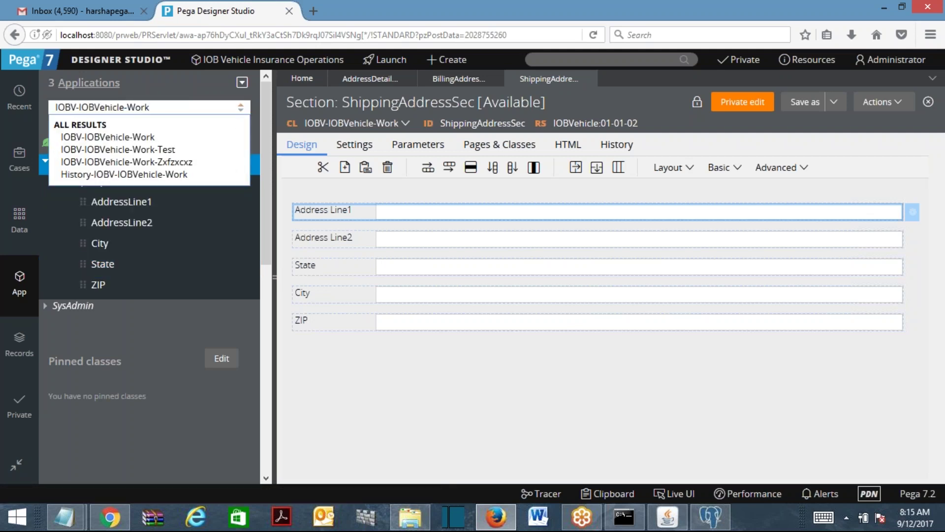
key("Return")
left_click(54, 161)
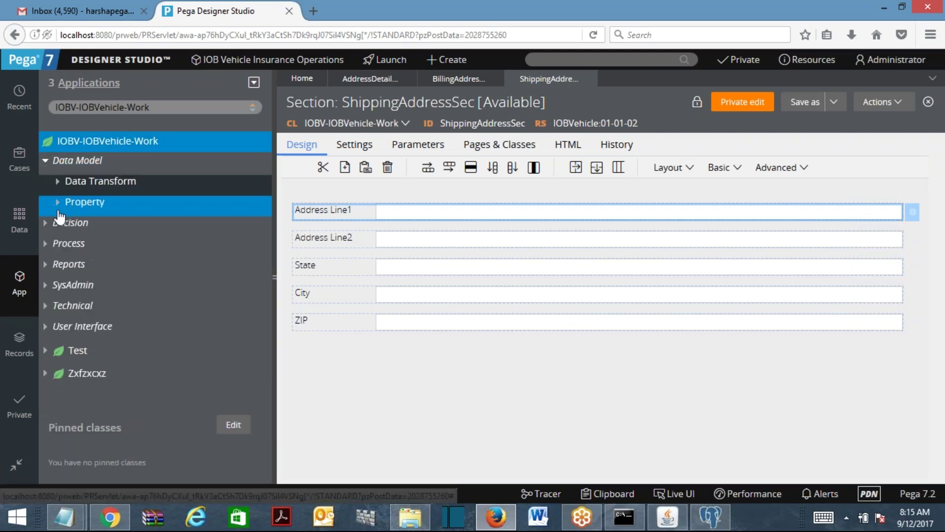
left_click(58, 202)
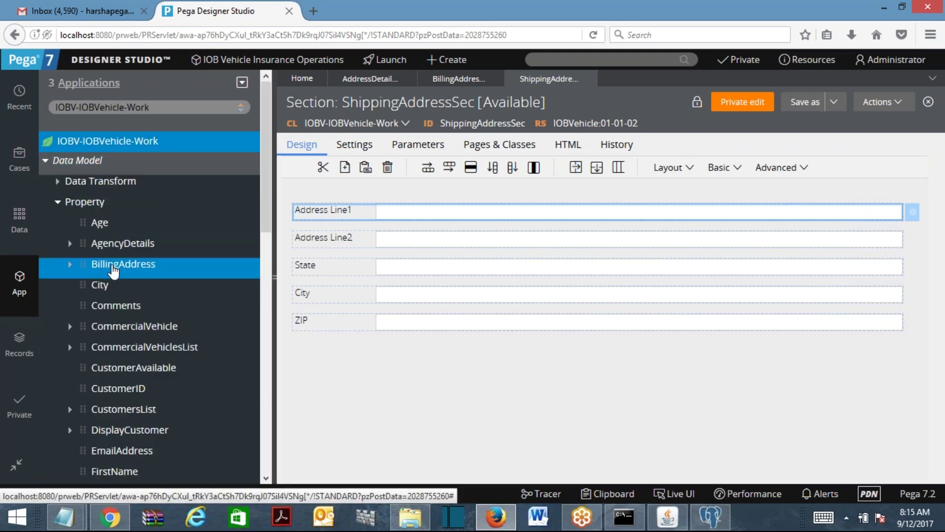
scroll(148, 246, "down", 5)
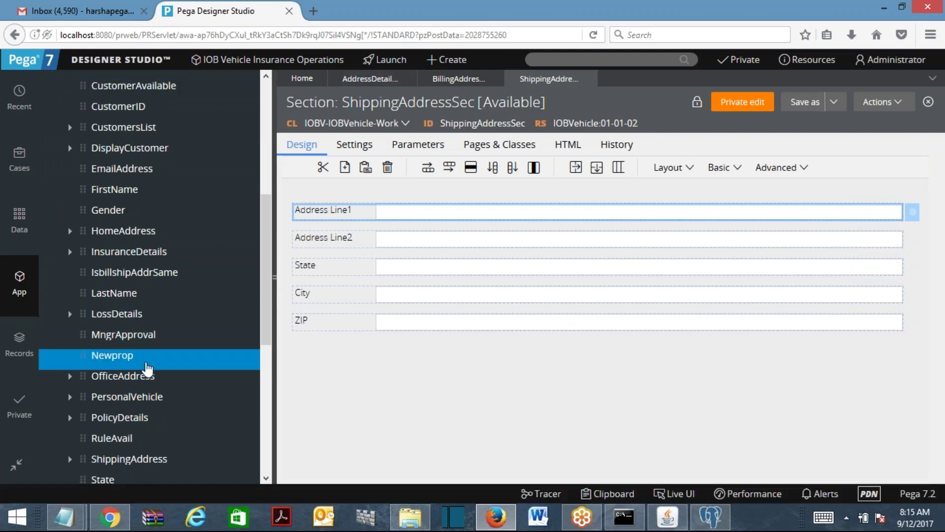
left_click(387, 79)
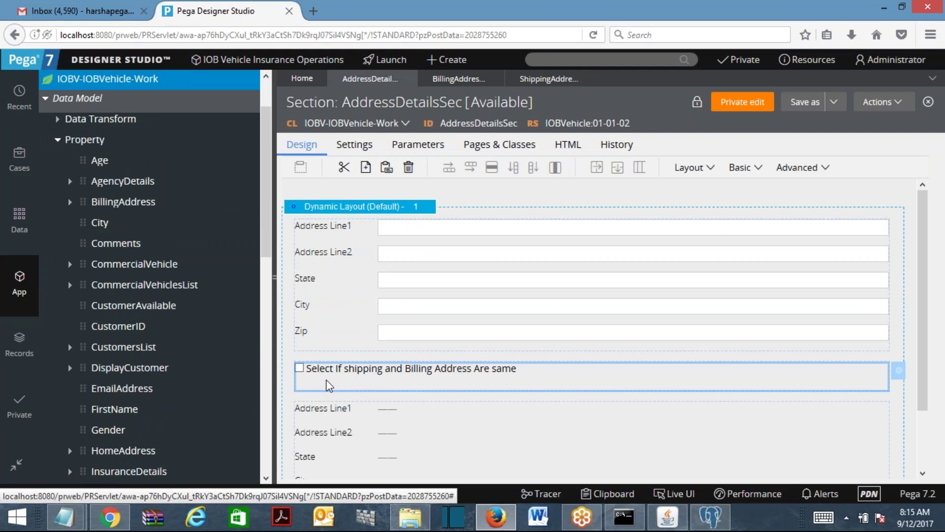
Open the AddressCopyDTF data transform from the checkbox cell's Refresh-This action.
left_click(419, 231)
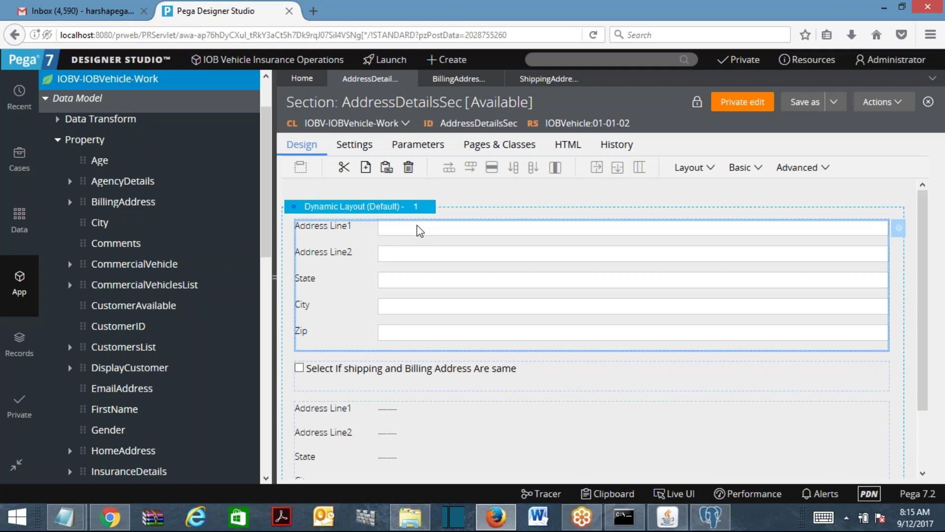
left_click(350, 380)
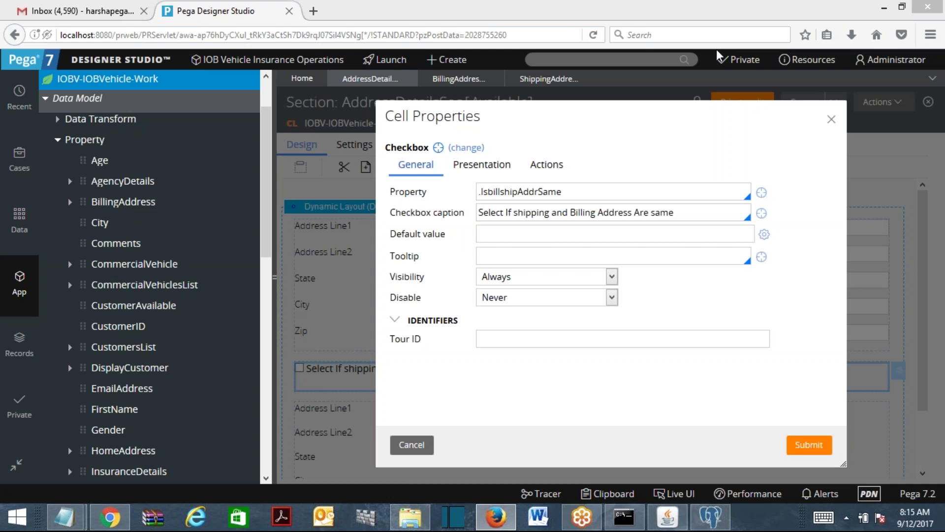
left_click(558, 168)
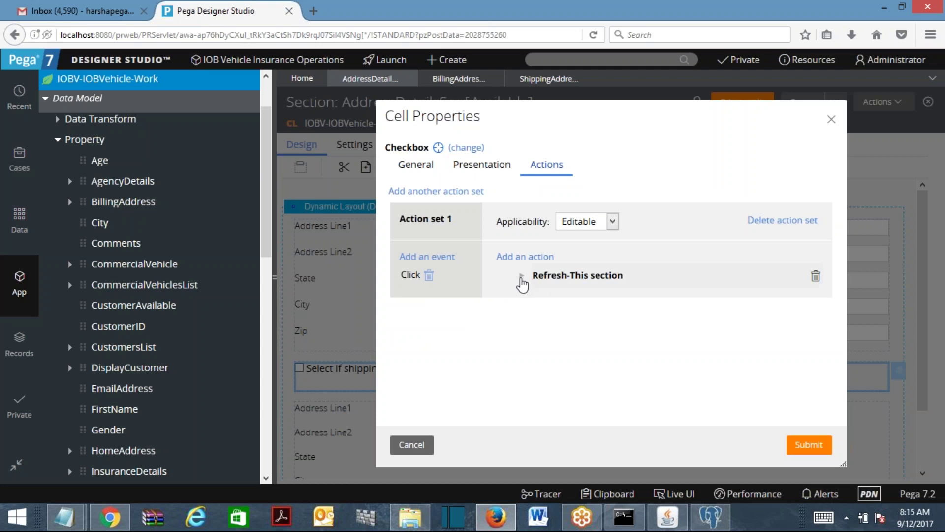
left_click(521, 276)
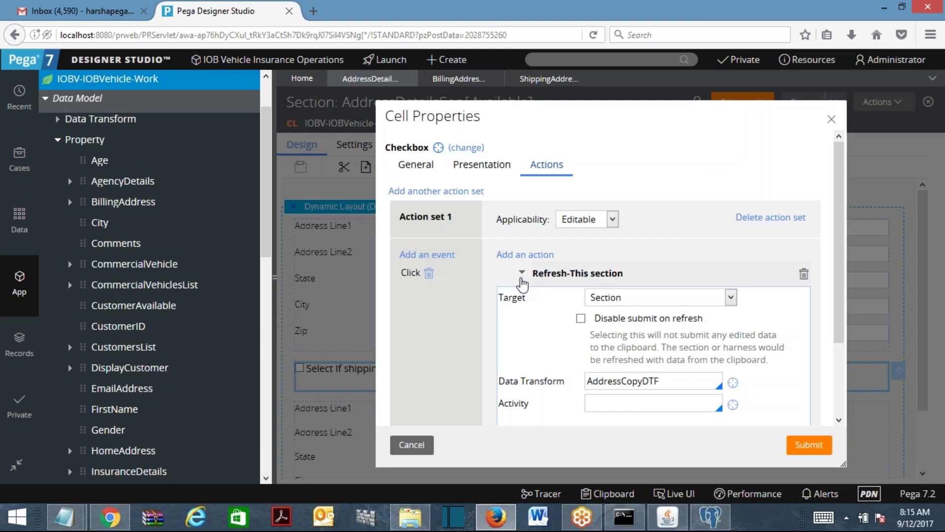
double_click(674, 382)
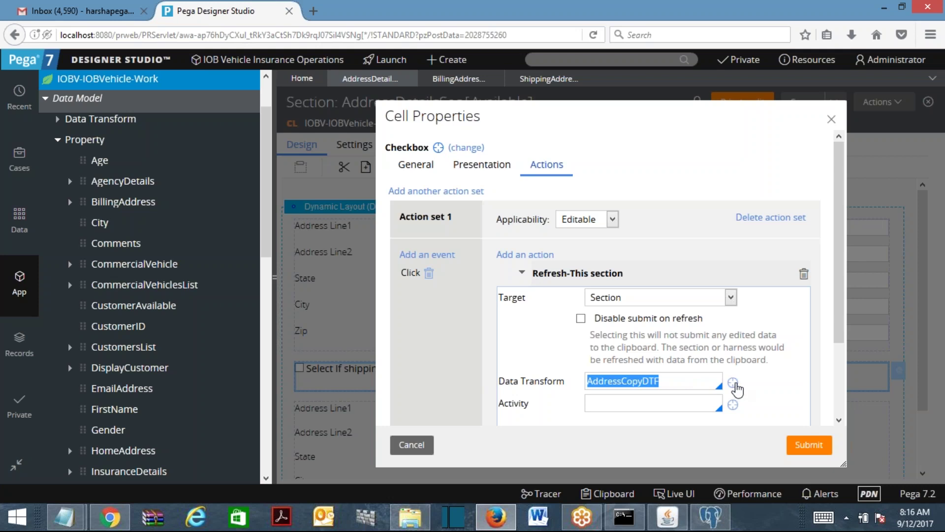
left_click(734, 384)
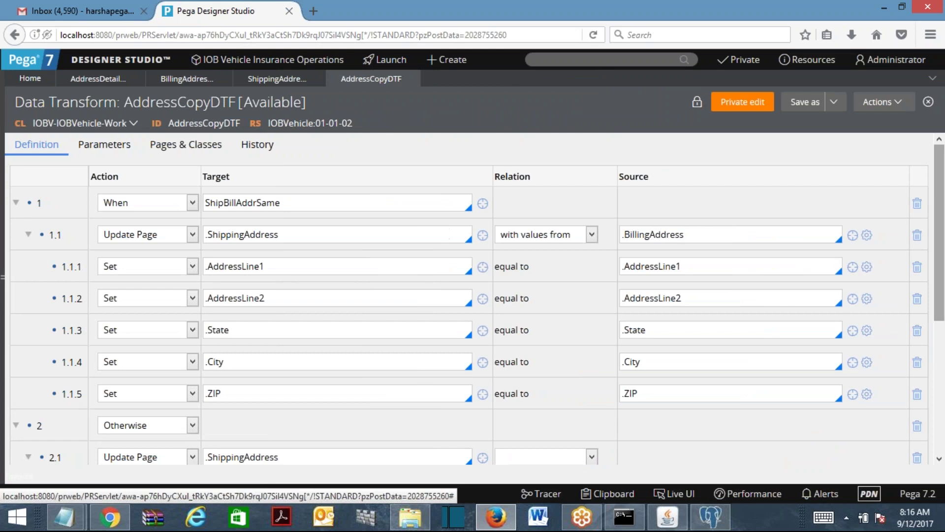
Inspect the AddressLine1 target and source values of step 1.1.1.
scroll(943, 219, "down", 5)
scroll(943, 219, "up", 3)
scroll(943, 220, "up", 3)
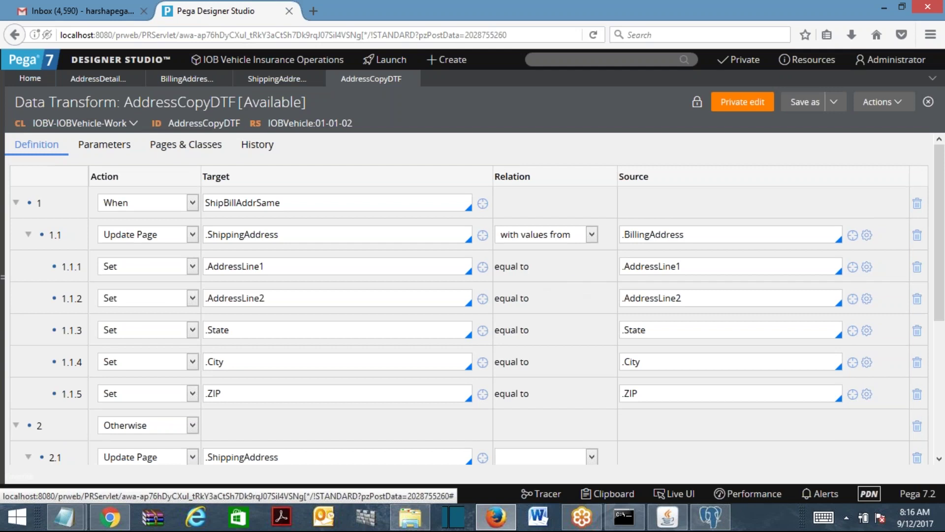
left_click(283, 268)
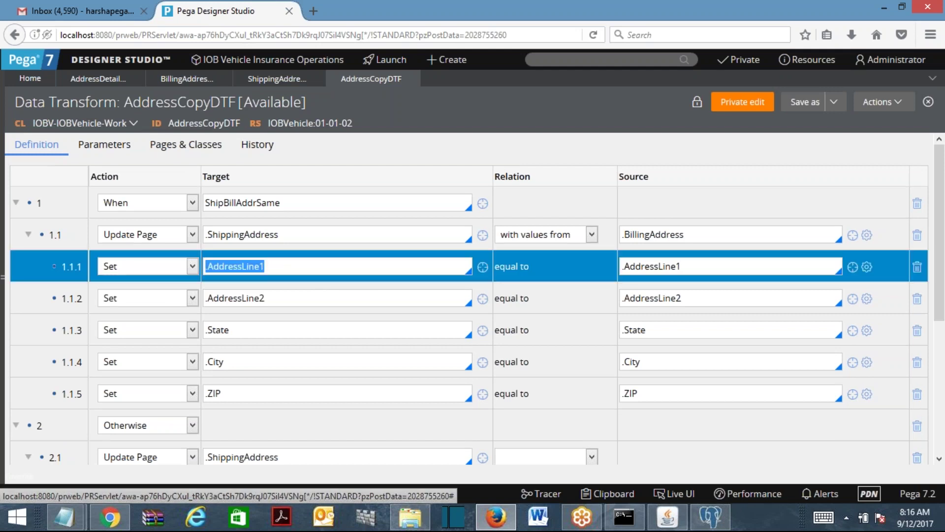
left_click(693, 266)
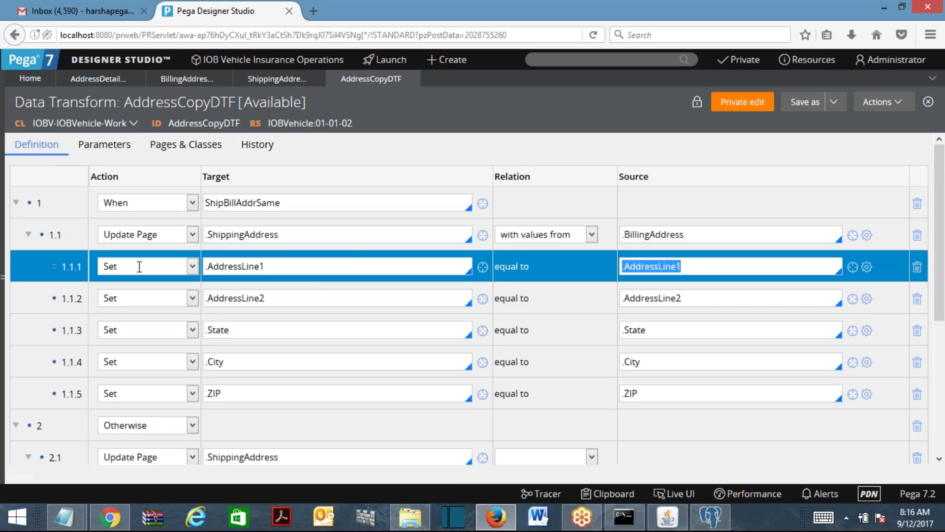
Collapse the When and Otherwise branches and append a new empty Set step 3.
left_click(16, 203)
left_click(16, 234)
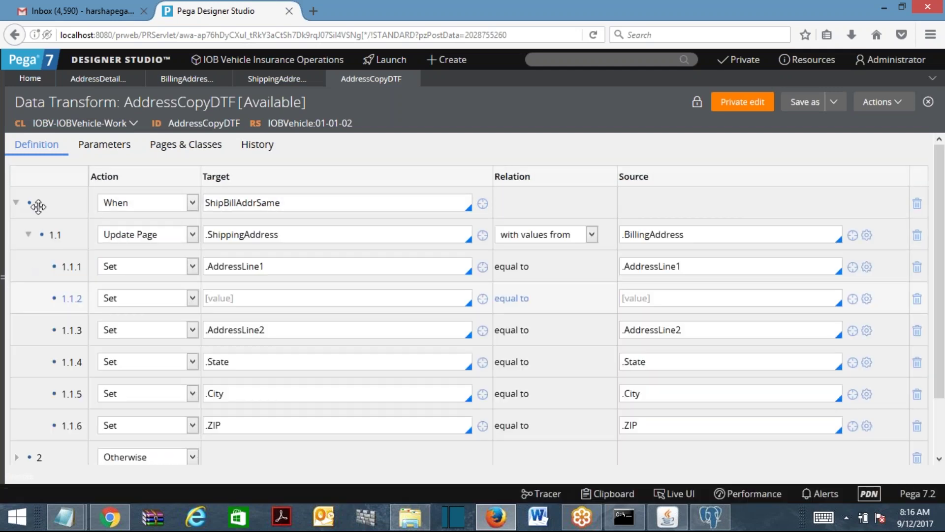
left_click(17, 203)
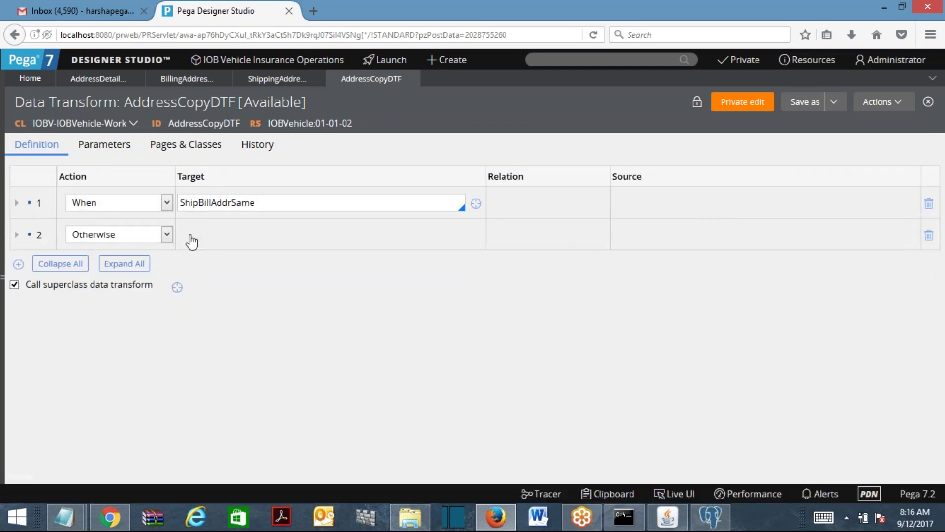
left_click(140, 237)
left_click(17, 235)
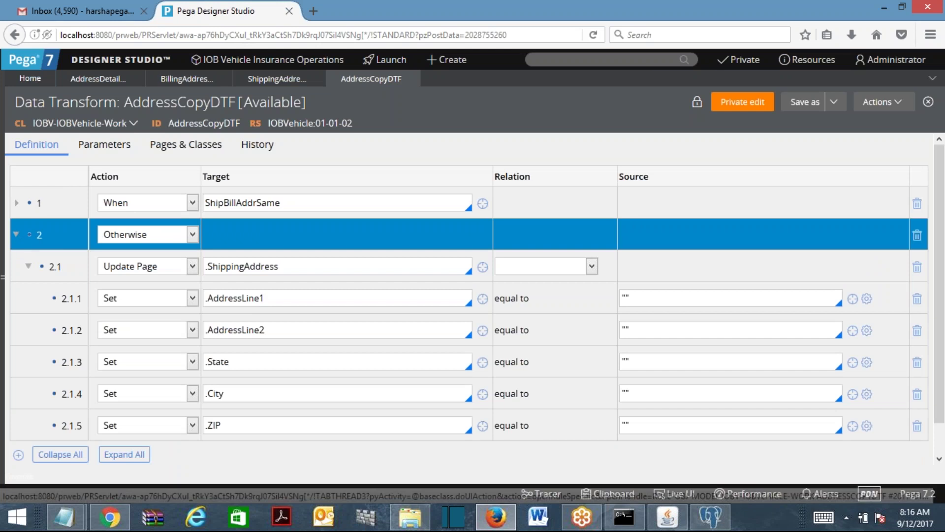
left_click(16, 236)
left_click(22, 264)
left_click(116, 265)
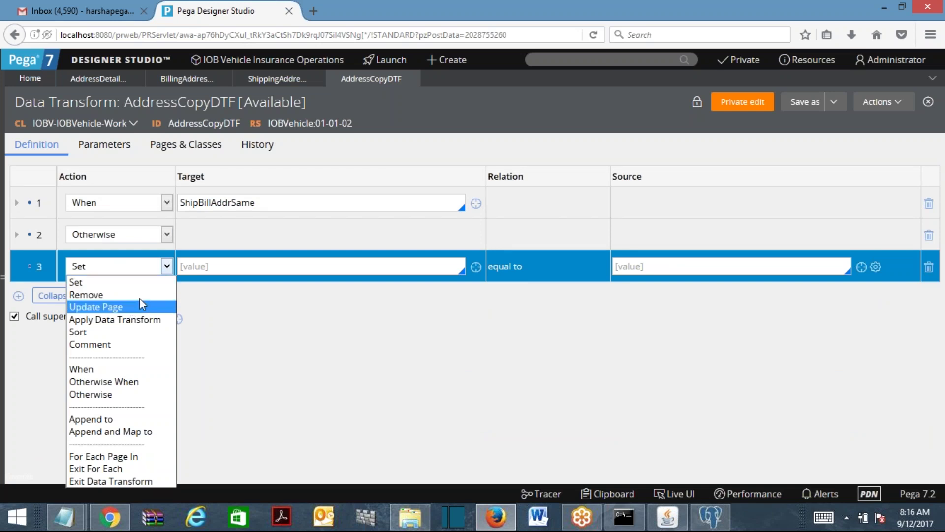
left_click(113, 214)
left_click(15, 204)
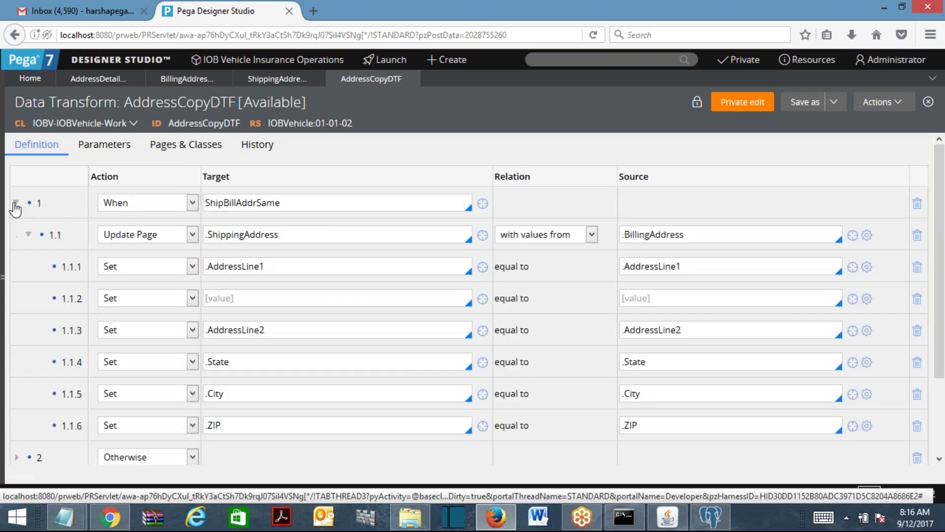
left_click(159, 239)
double_click(263, 236)
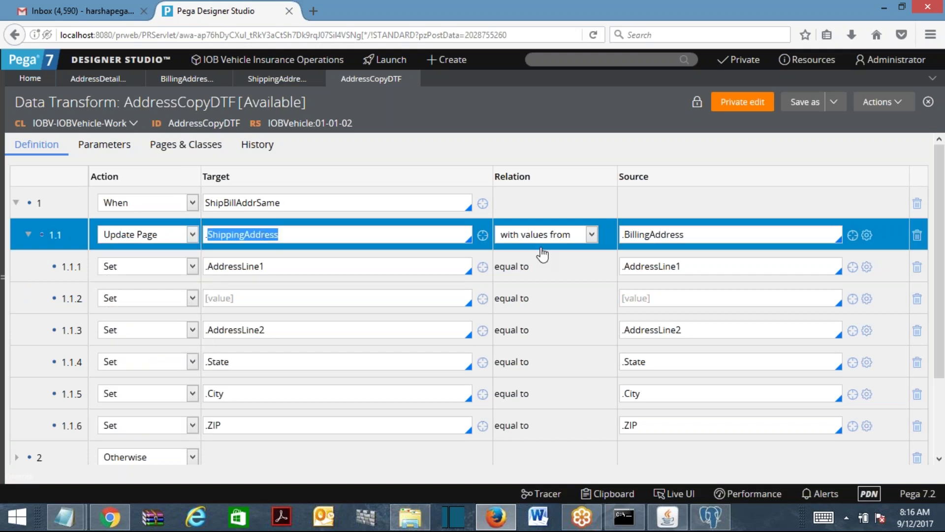
left_click(686, 236)
double_click(686, 236)
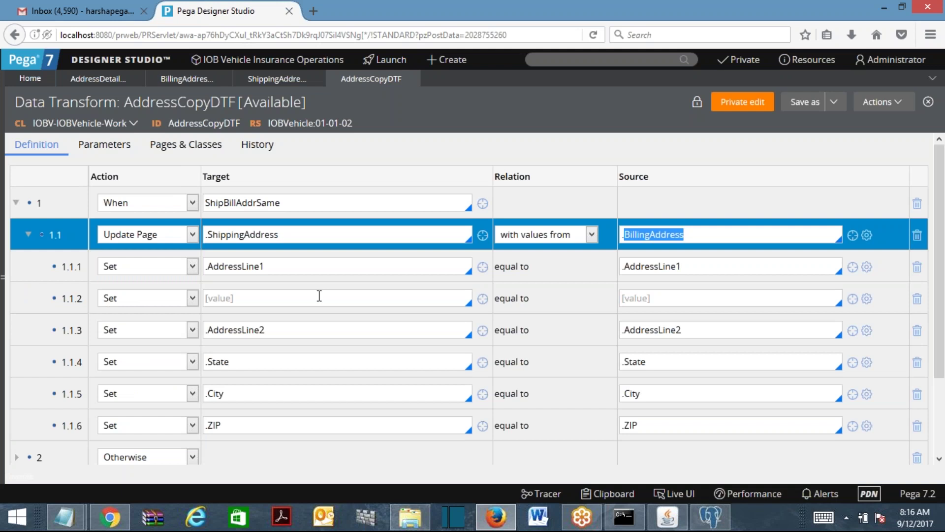
left_click(233, 265)
left_click(245, 298)
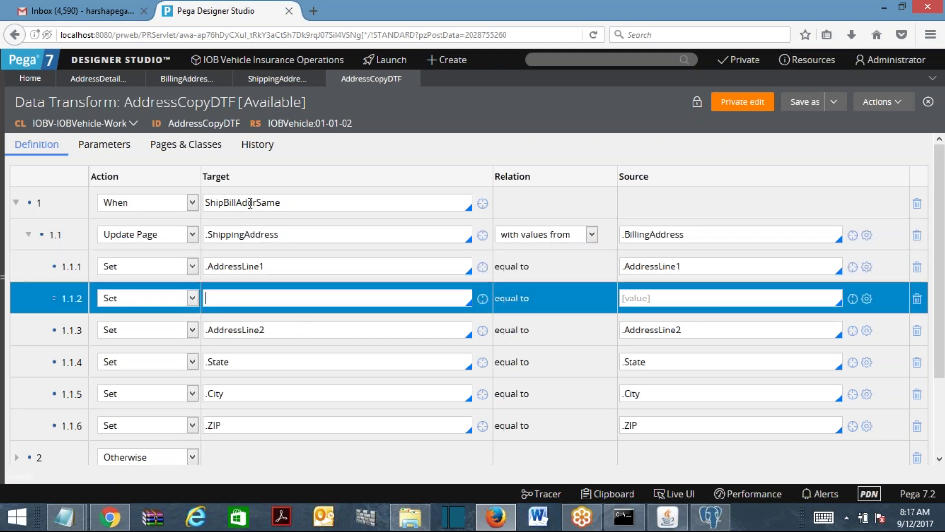
left_click(684, 235)
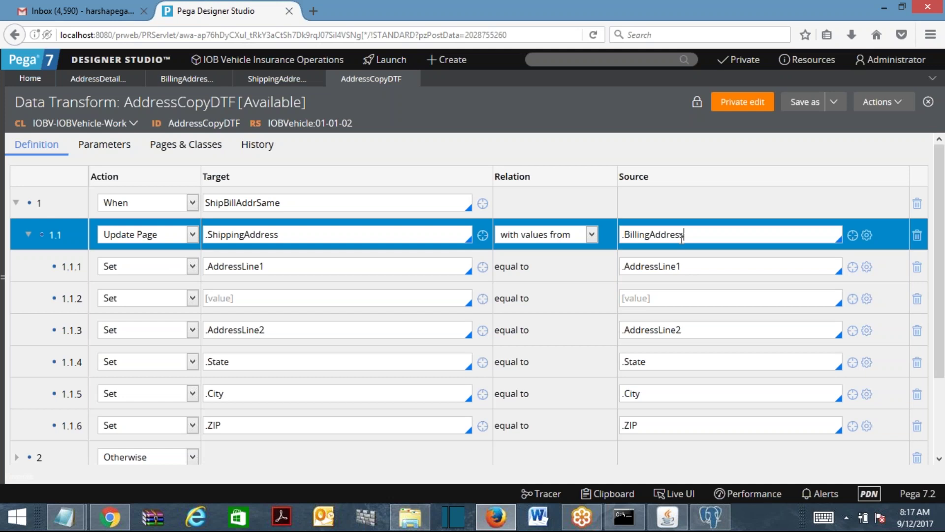
double_click(259, 232)
left_click(260, 232)
left_click(681, 235)
left_click(29, 234)
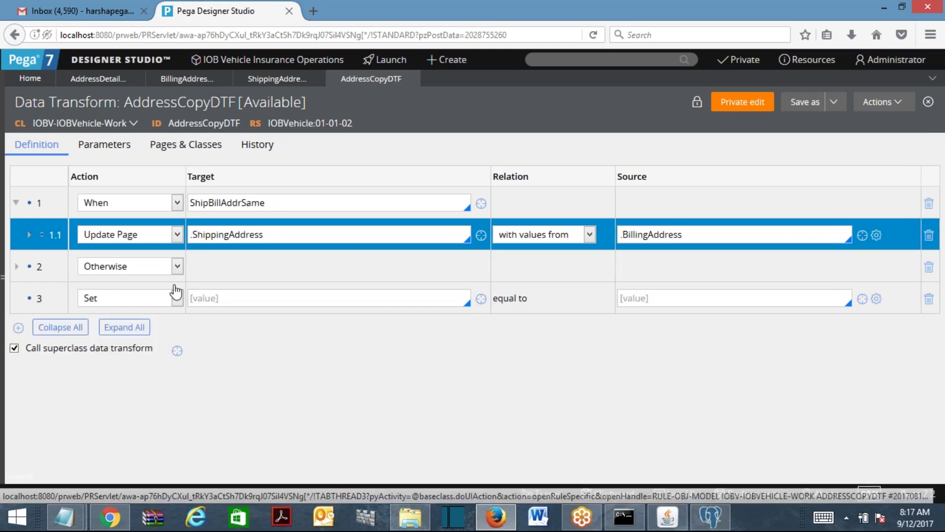
Make step 3 an Apply Data Transform action, then check the When step's ShipBillAddrSame condition.
left_click(177, 298)
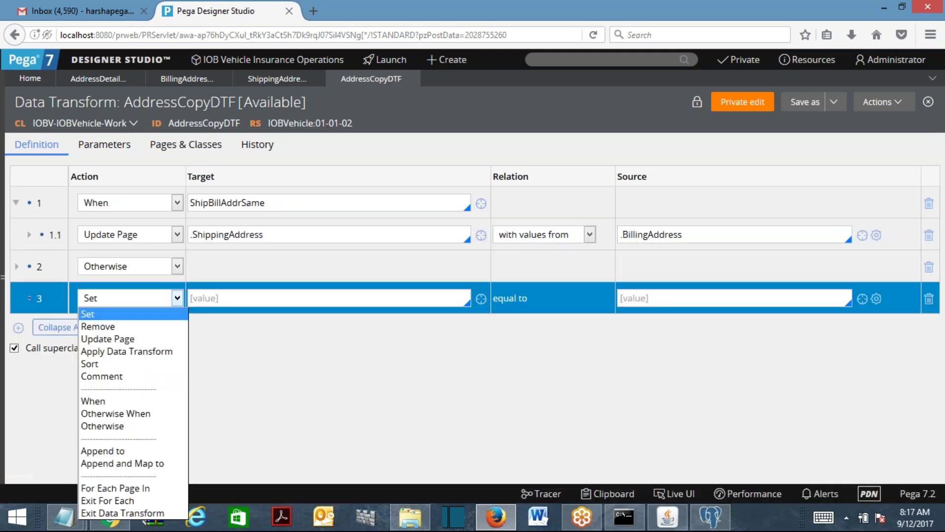
left_click(167, 354)
left_click(230, 299)
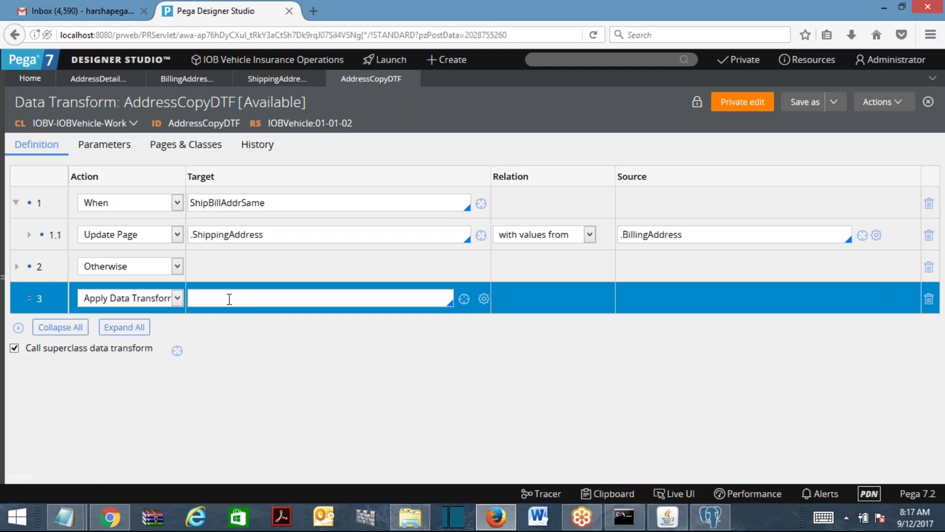
left_click(177, 298)
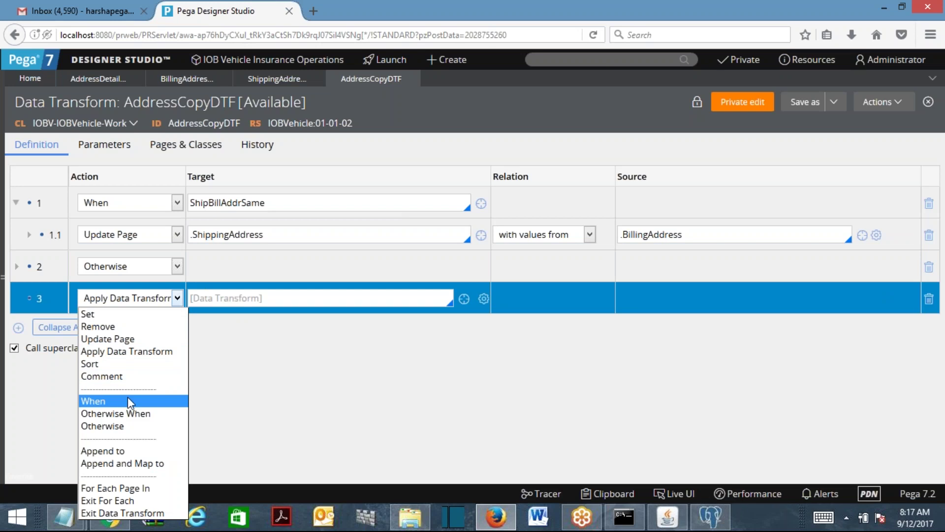
left_click(233, 203)
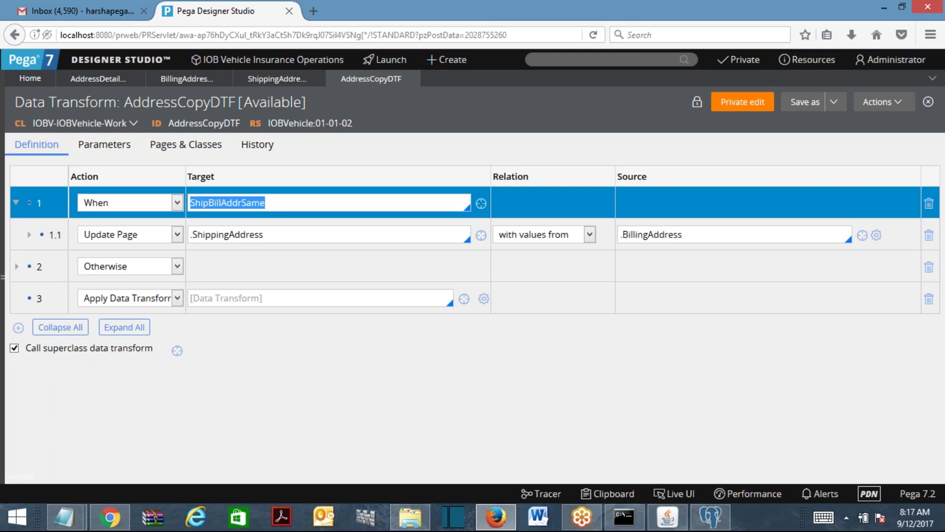
Change step 3 to an Append to action adding a new page, leaving its list blank.
left_click(129, 298)
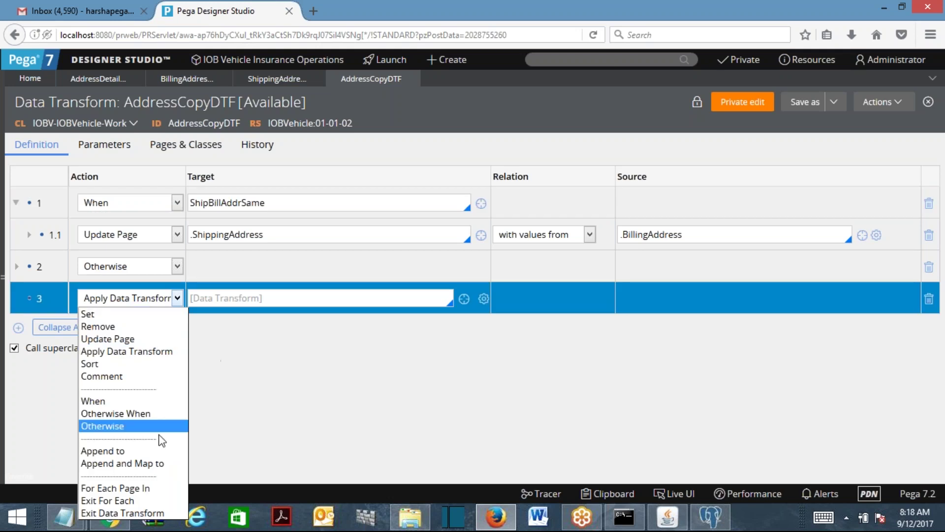
left_click(140, 450)
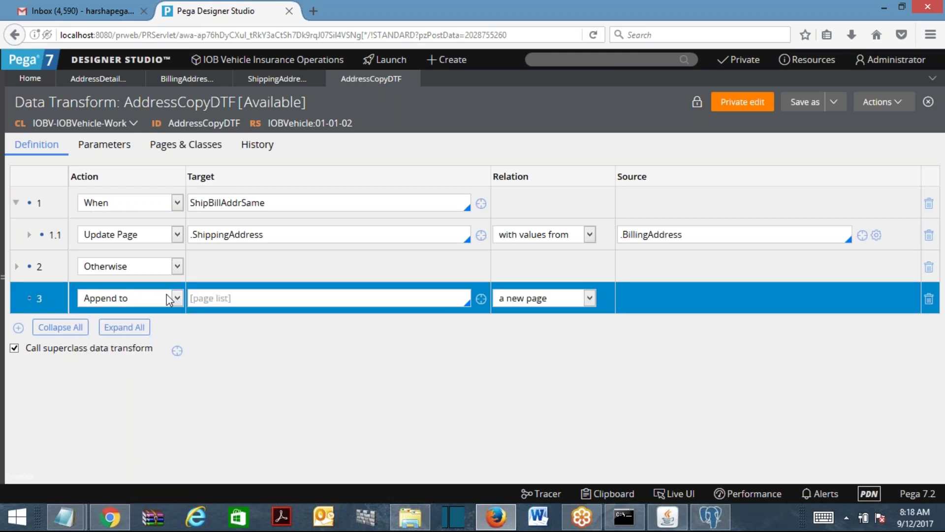
left_click(249, 300)
left_click(152, 308)
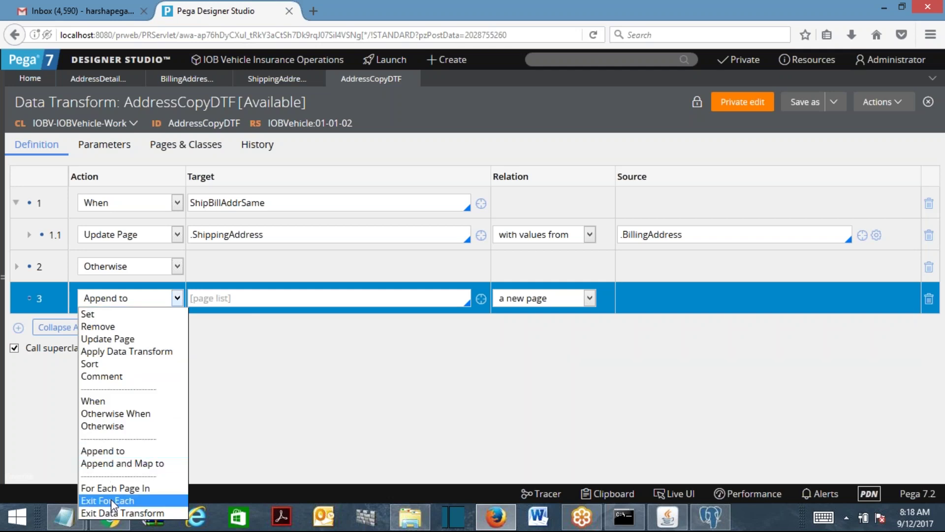
left_click(333, 376)
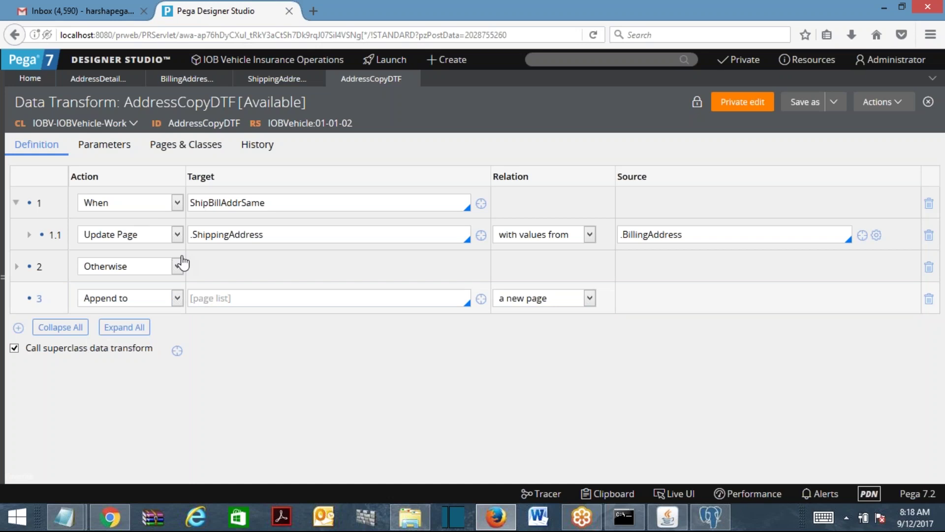
left_click(176, 298)
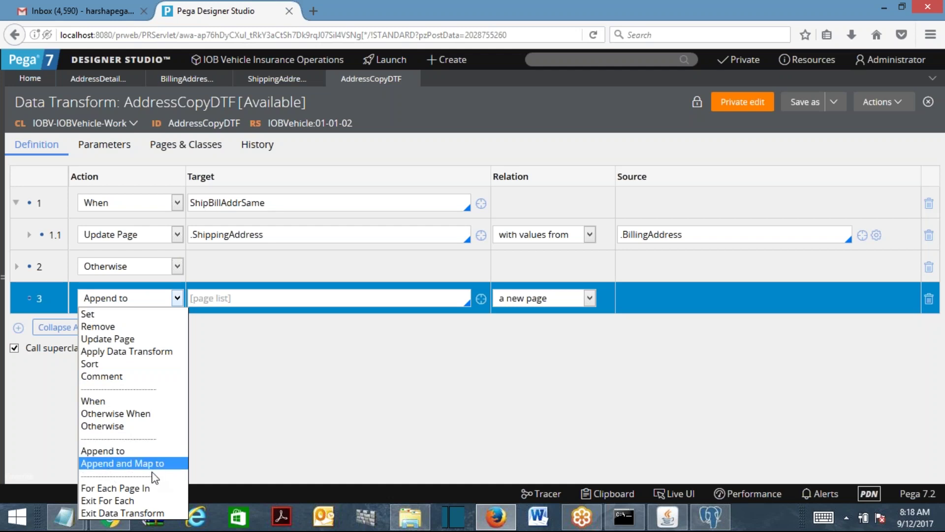
left_click(298, 429)
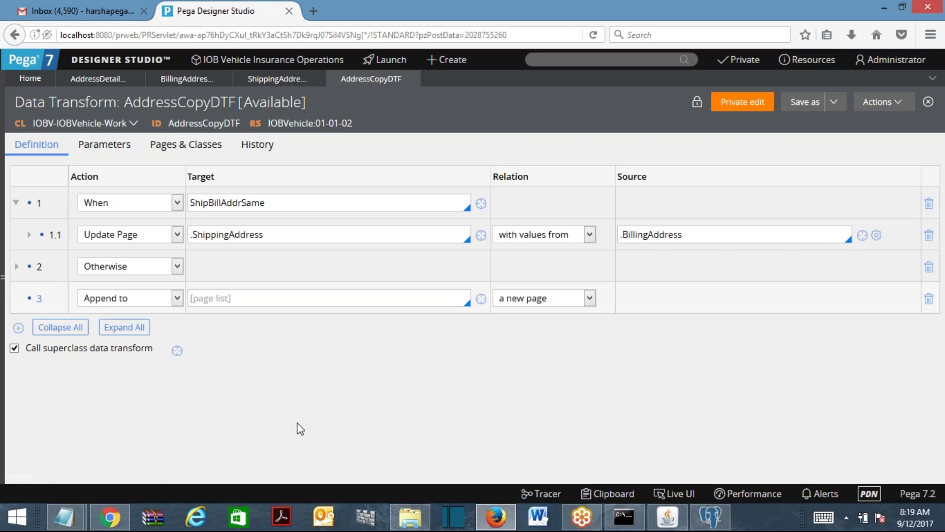
left_click(148, 235)
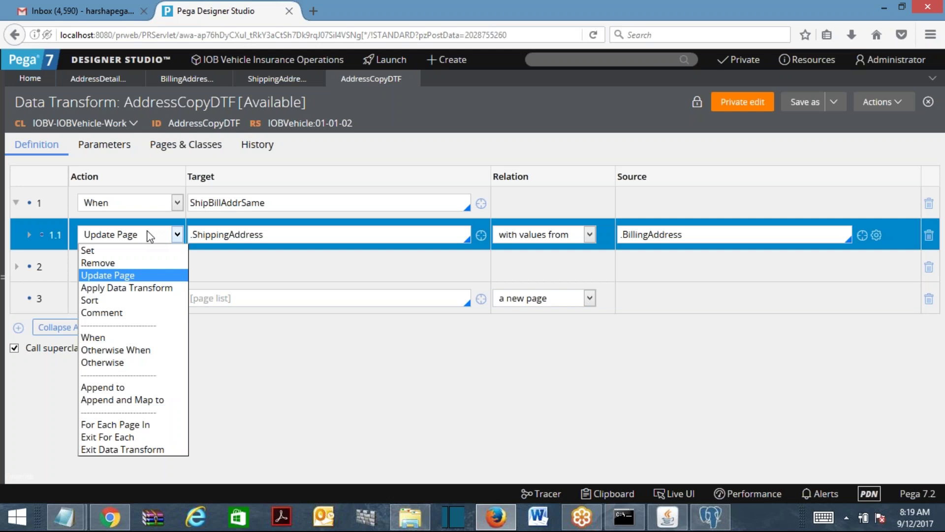
Keep step 1.1's action as Update Page.
left_click(361, 376)
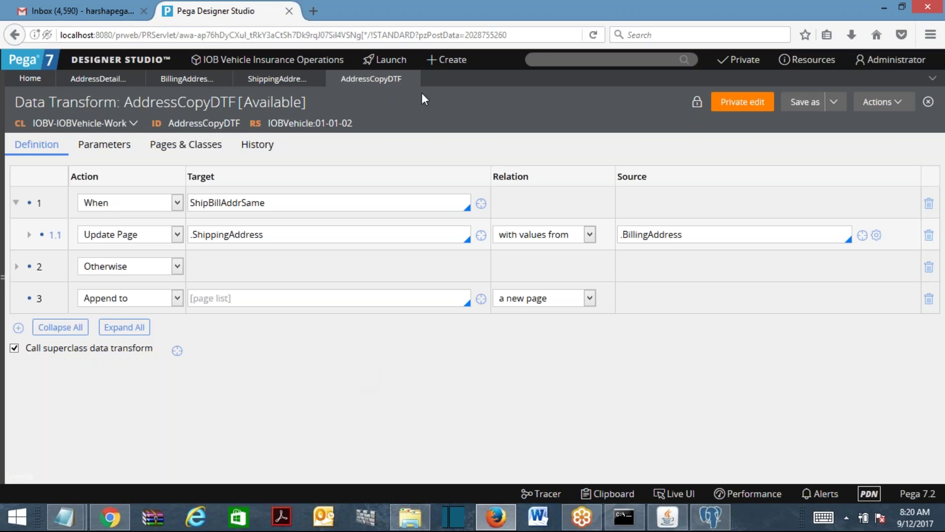
Close AddressCopyDTF discarding unsaved changes, and dismiss the checkbox's cell properties unchanged.
left_click(411, 80)
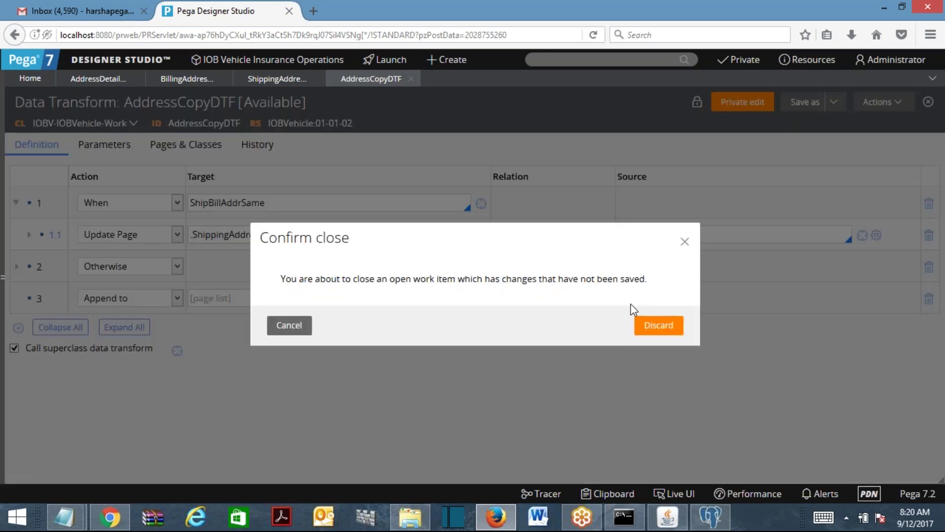
left_click(656, 331)
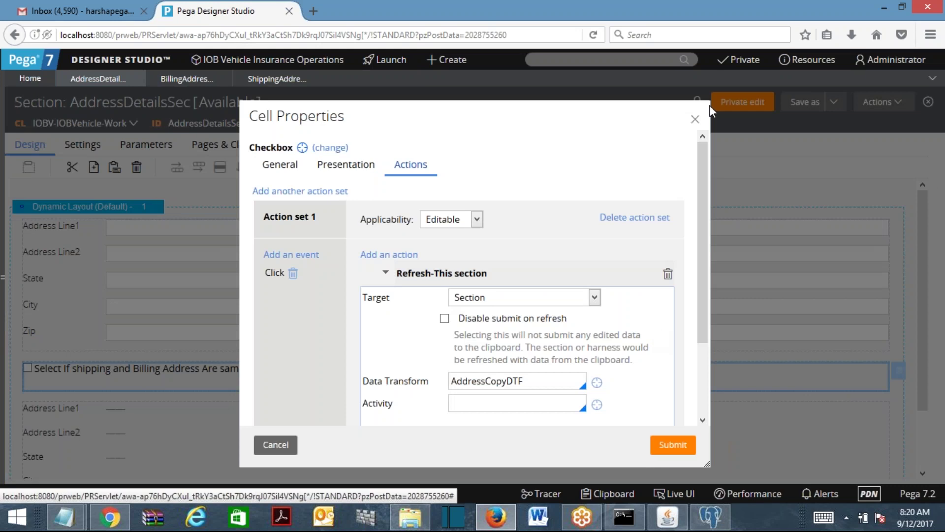
left_click(274, 445)
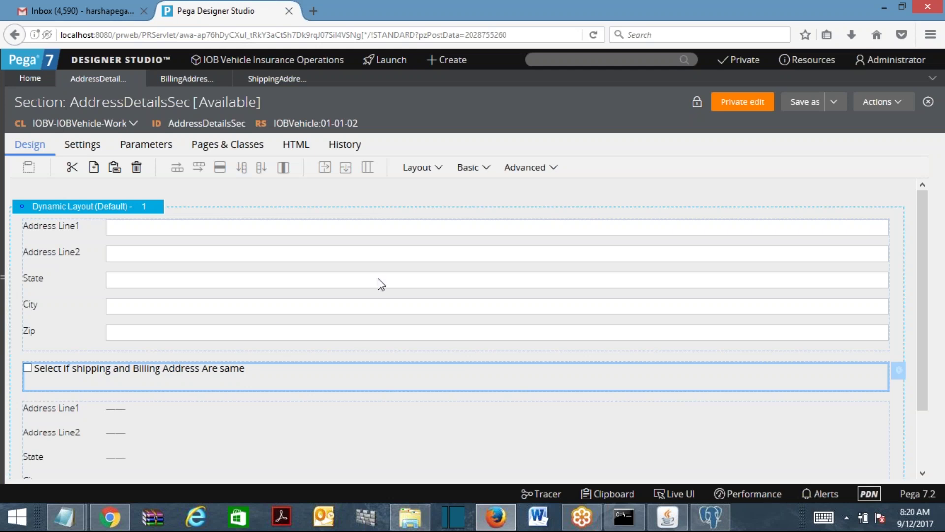
Reopen AddressCopyDTF from the checkbox cell's Refresh-This section action.
double_click(194, 380)
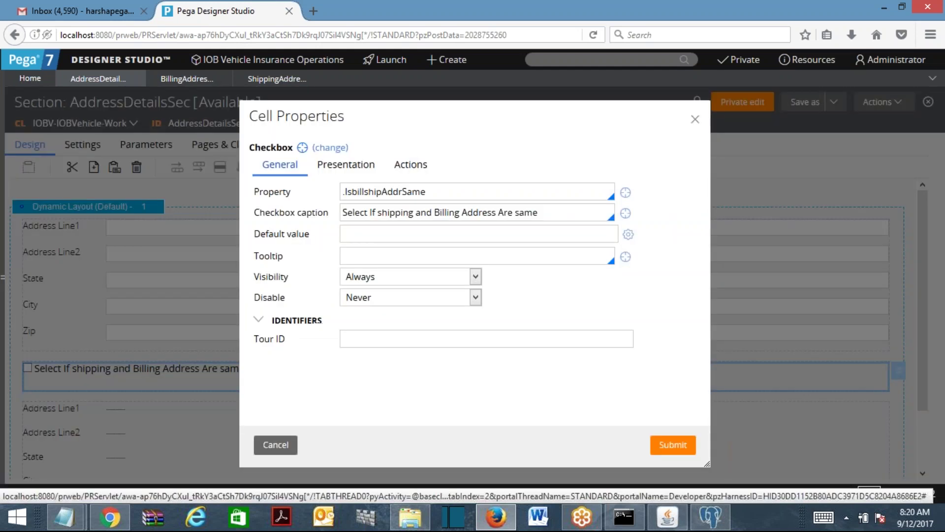
left_click(410, 165)
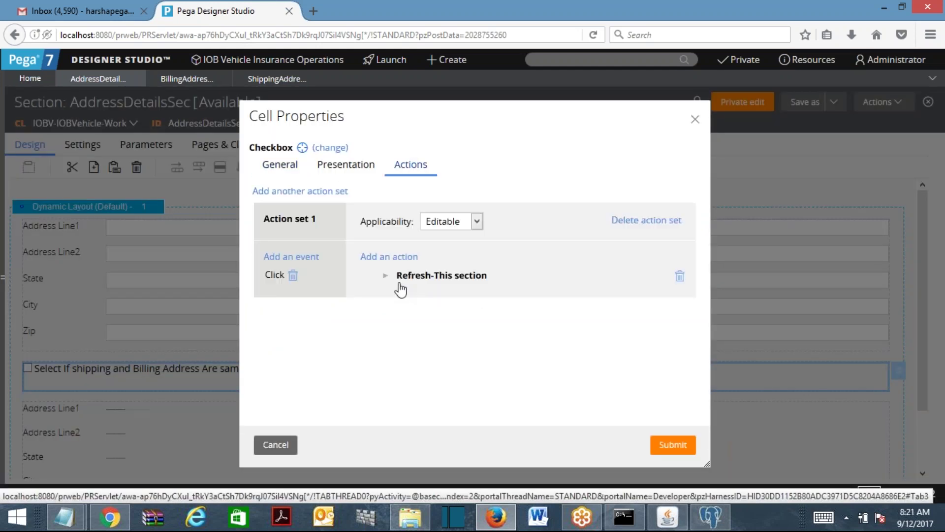
left_click(385, 275)
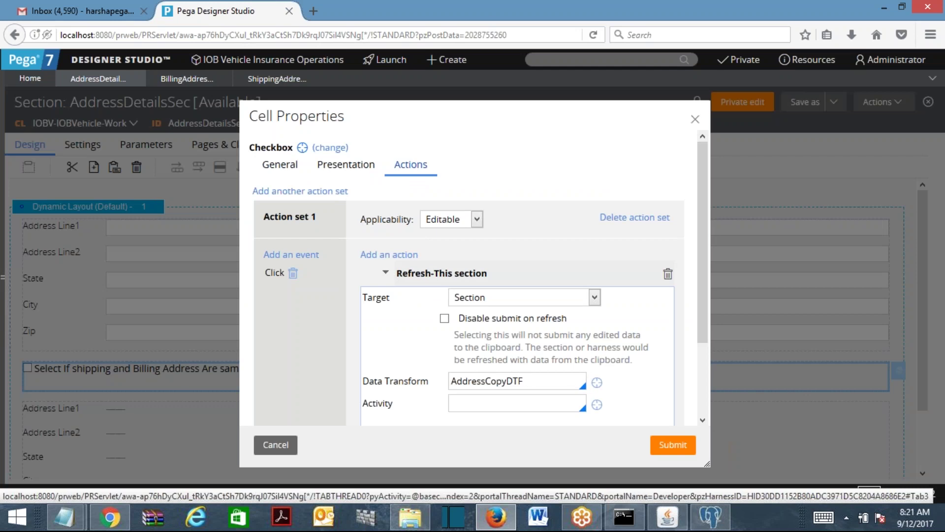
left_click(597, 383)
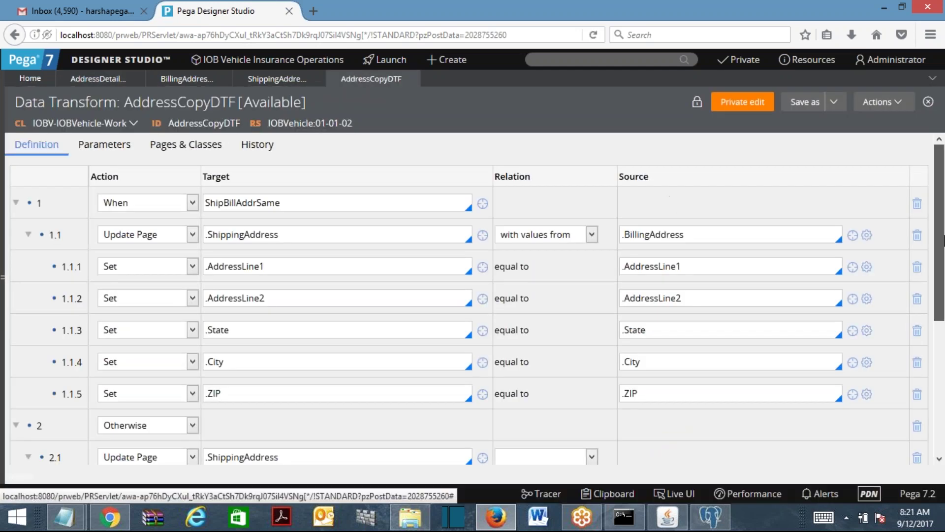
Open the ShipBillAddrSame When rule from row 1's condition to review it.
scroll(765, 357, "down", 5)
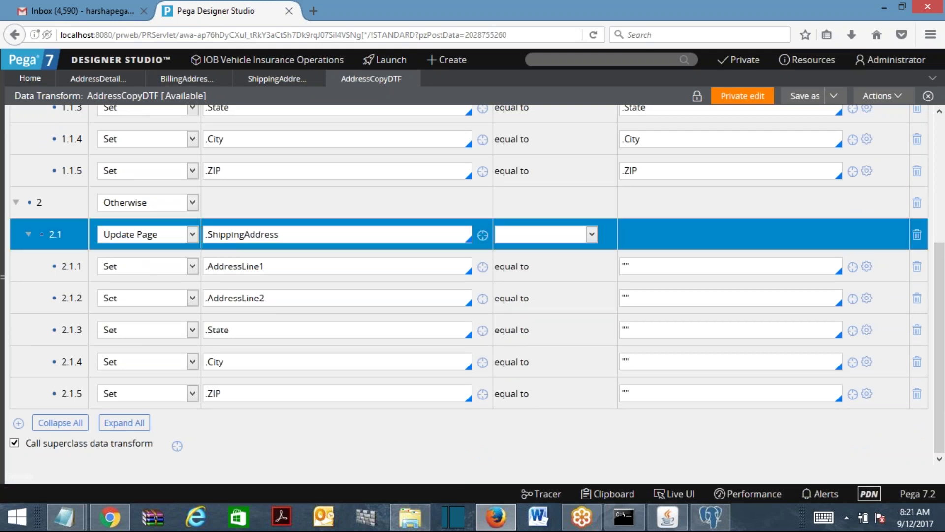
scroll(231, 238, "up", 5)
left_click(237, 203)
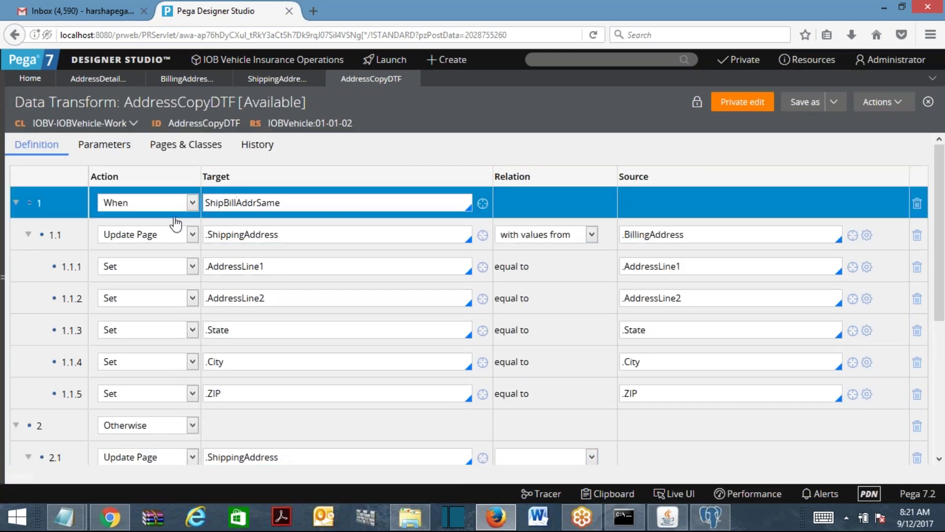
double_click(296, 202)
left_click(483, 204)
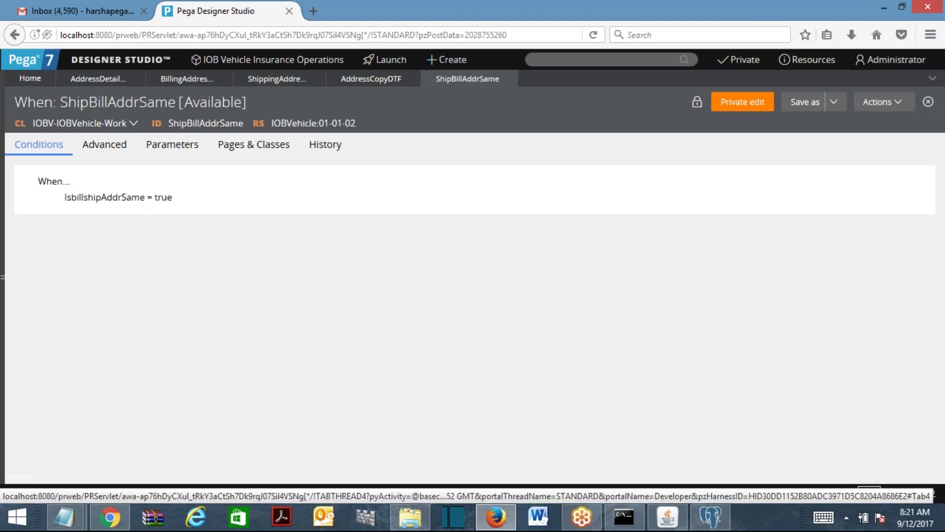
Return to AddressCopyDTF, review its steps, and close the data transform.
left_click(358, 83)
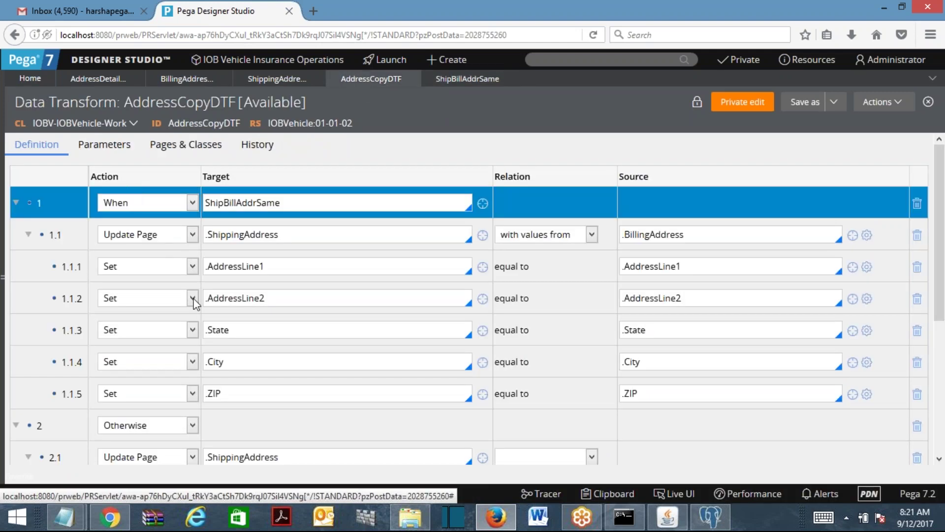
double_click(257, 203)
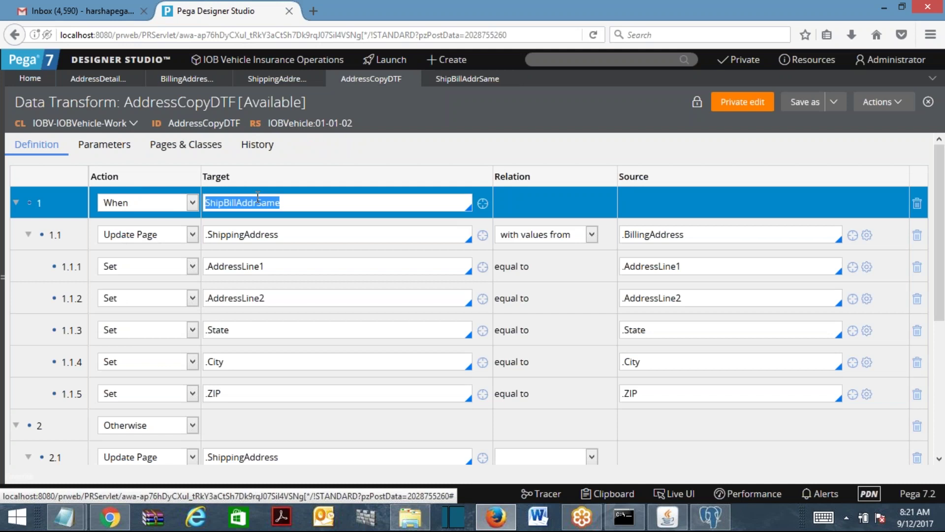
left_click(257, 203)
scroll(254, 148, "down", 5)
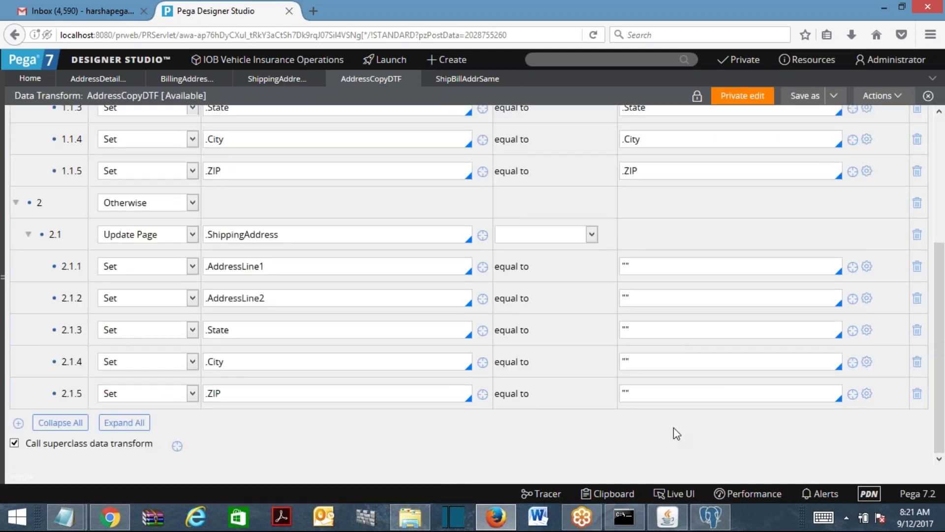
left_click(412, 80)
Submit the checkbox's cell properties and close the ShipBillAddrSame, ShippingAddress, BillingAddress and AddressDetailsSec tabs.
left_click(411, 79)
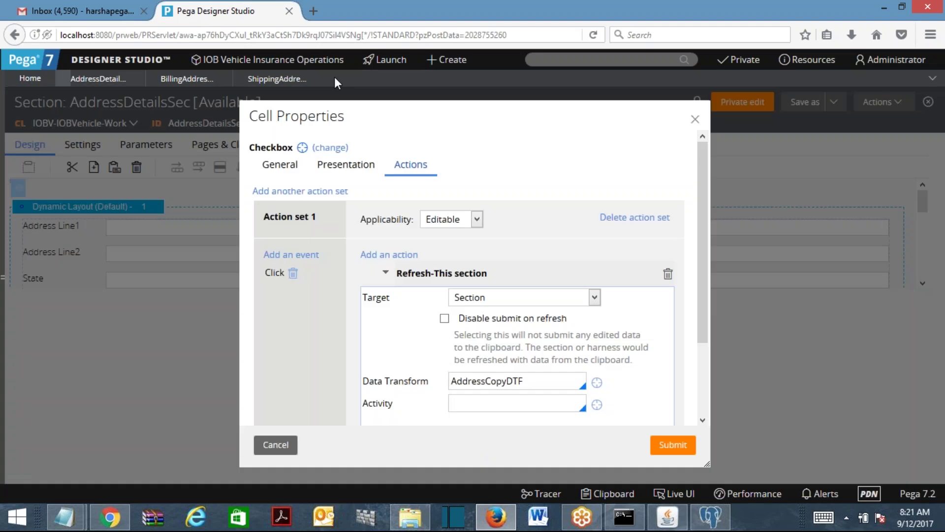
left_click(673, 445)
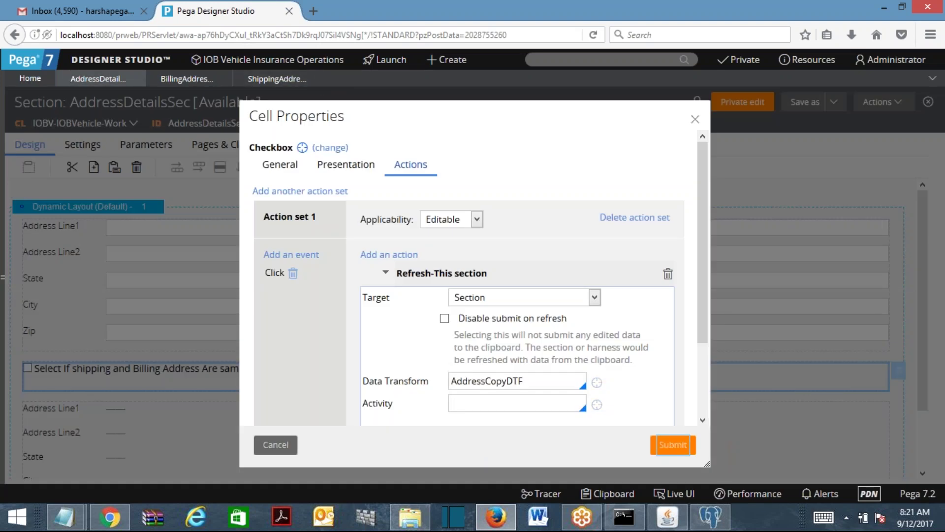
left_click(316, 79)
left_click(224, 79)
left_click(136, 79)
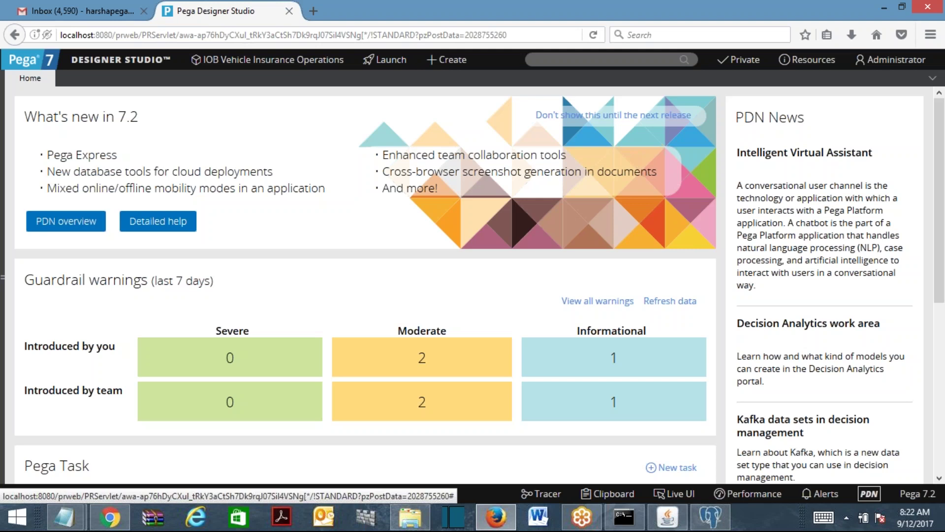
Replace Training Content.txt's contents with the heading 'Data Transform :-' and a 'User tp Perform' line.
mouse_move(64, 517)
left_click(88, 444)
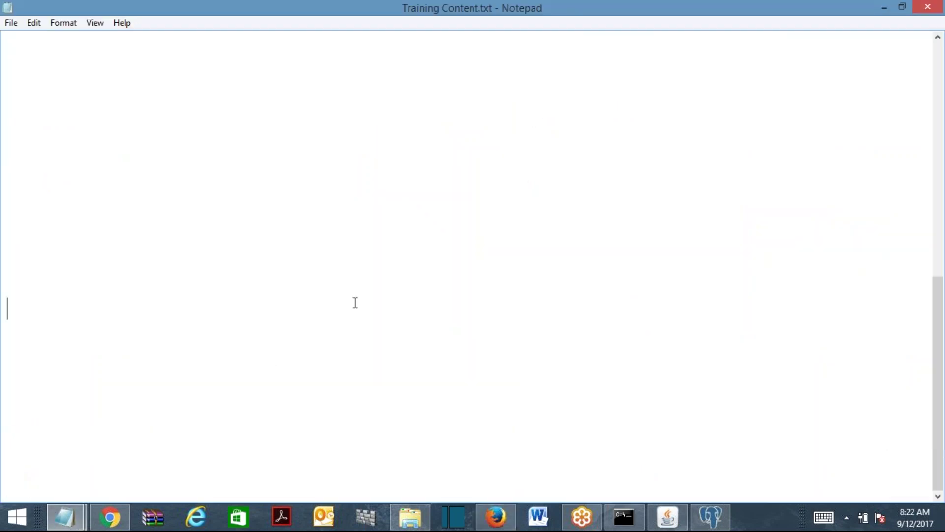
key("ctrl+a")
key("Delete")
type("Data Transform :-")
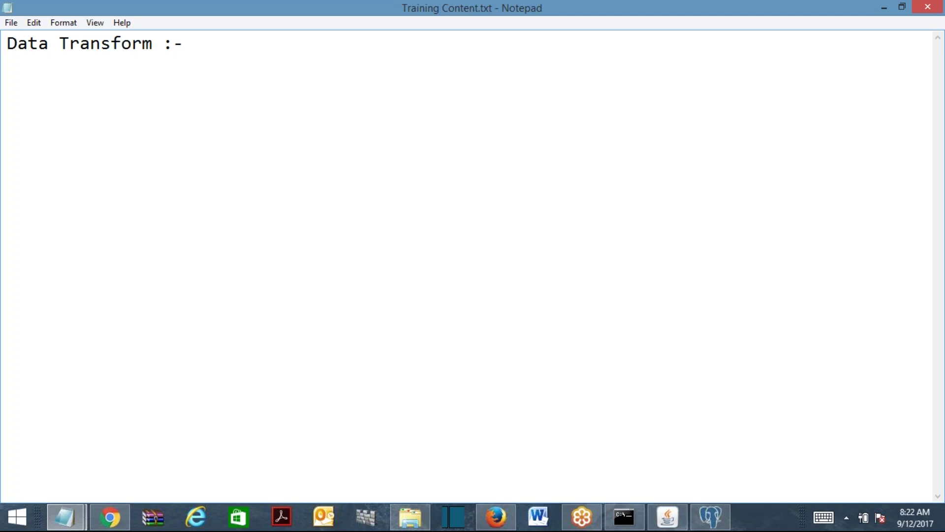
key("Return")
type("User tp Perform")
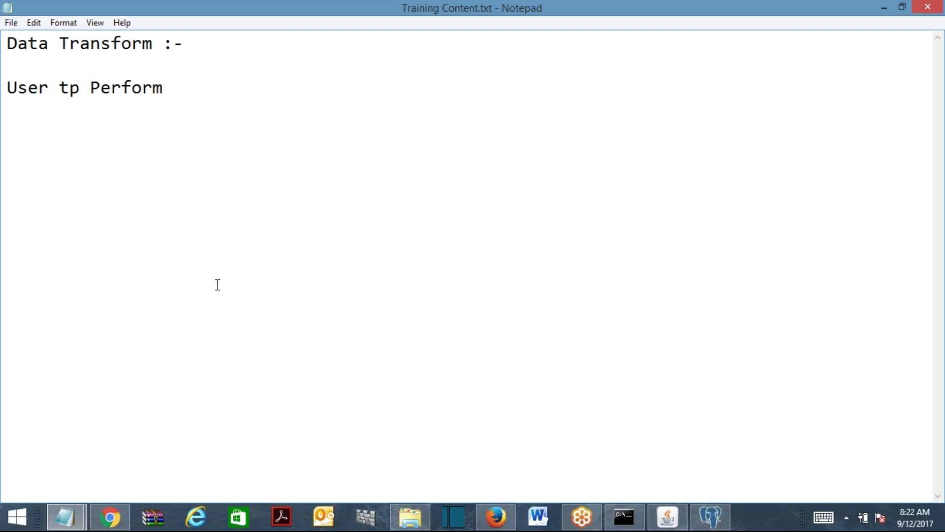
Fix the second line to read 'User to' and start item '1.' below it.
left_click(85, 93)
key("BackSpace")
type("o")
left_click(245, 87)
key("Return")
key("Return")
type("1.")
double_click(136, 84)
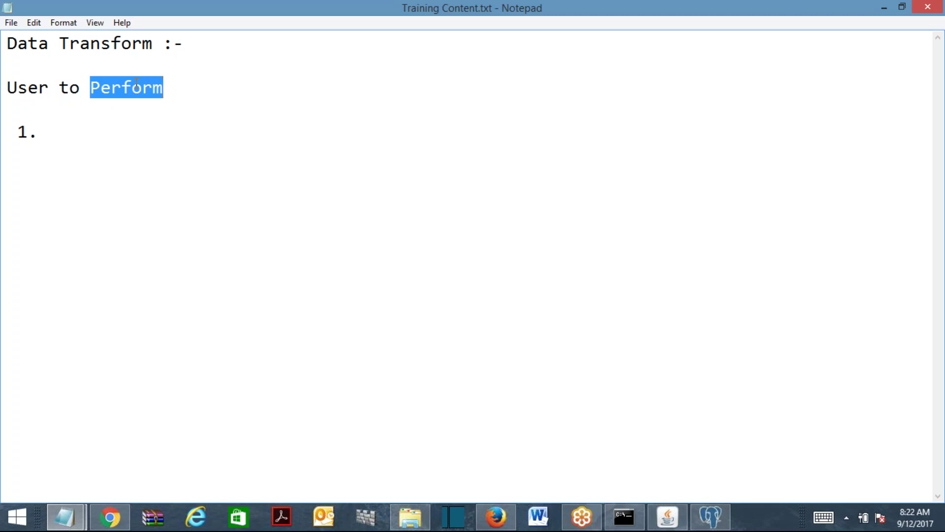
key("BackSpace")
key("BackSpace")
key("BackSpace")
key("BackSpace")
type("to")
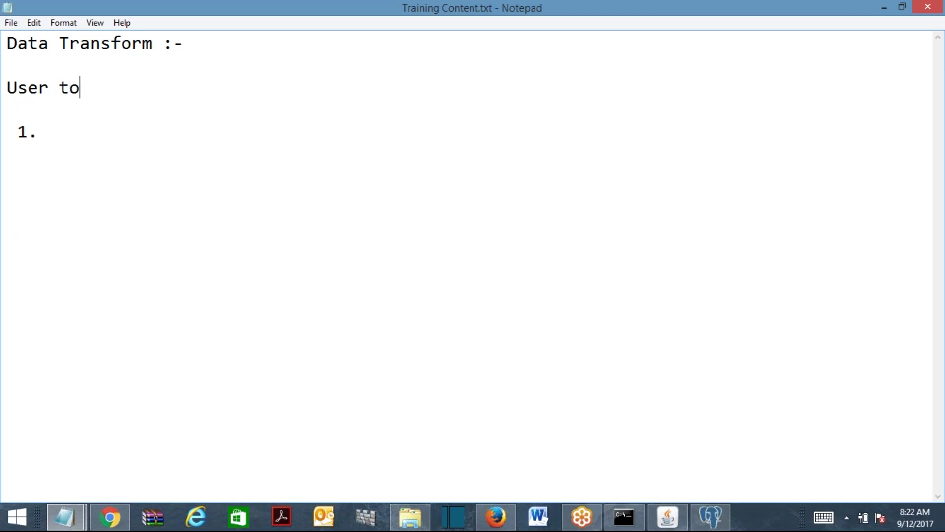
Write item 1: 'Assign default values to properties (By using OOTB pyDefault Data Transform).'.
left_click(59, 132)
type("Assign default values to p")
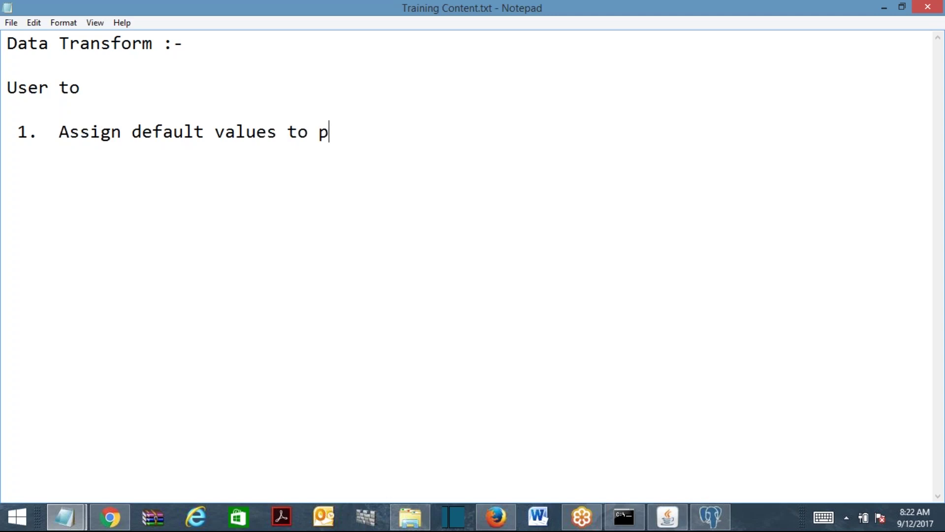
type("roperties (By using ")
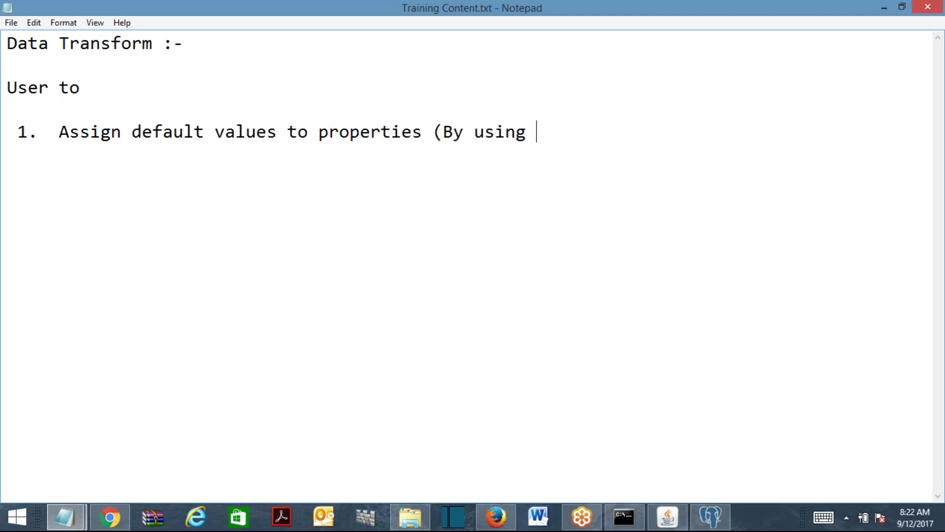
type("pyDefault ")
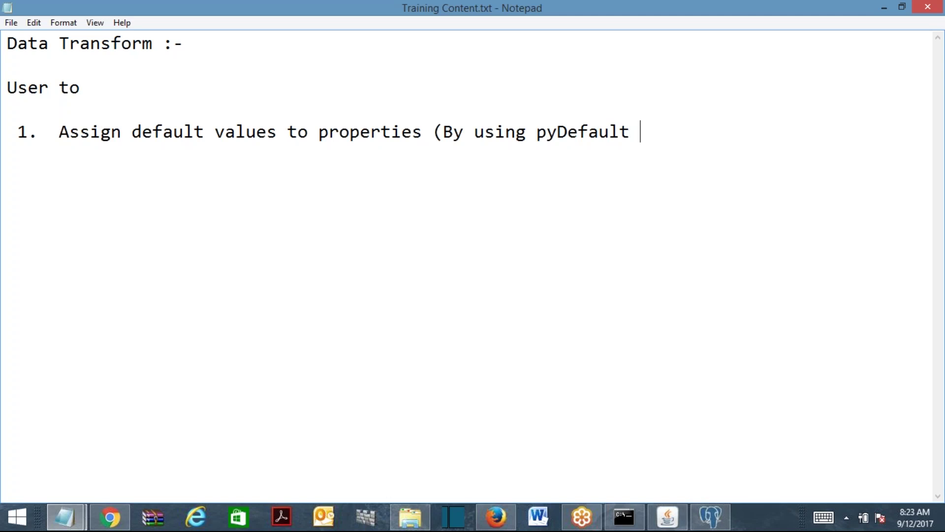
type("Data Transform)")
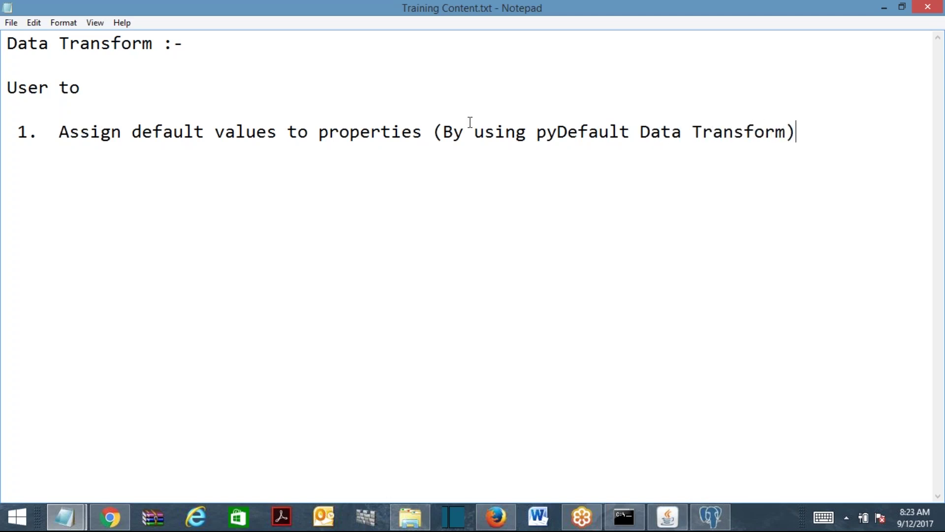
left_click_drag(444, 134, 800, 141)
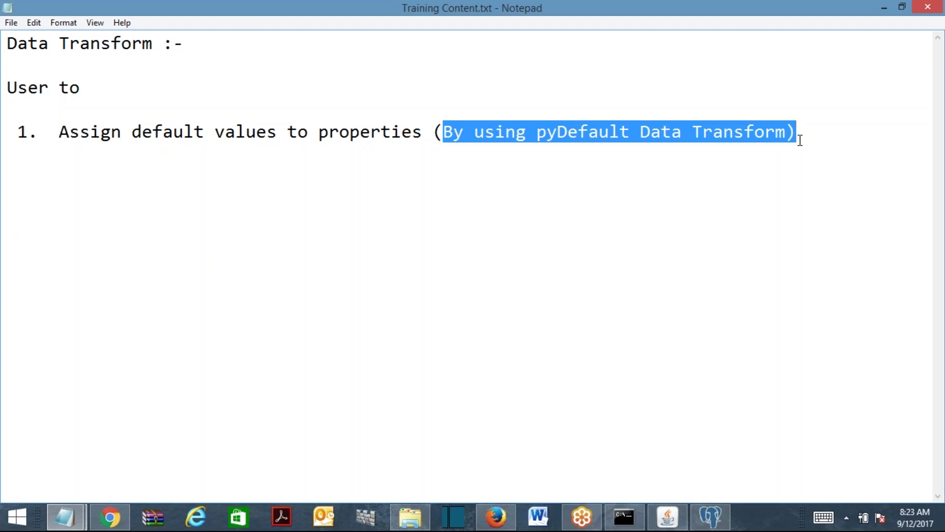
left_click(538, 140)
type("OOTB")
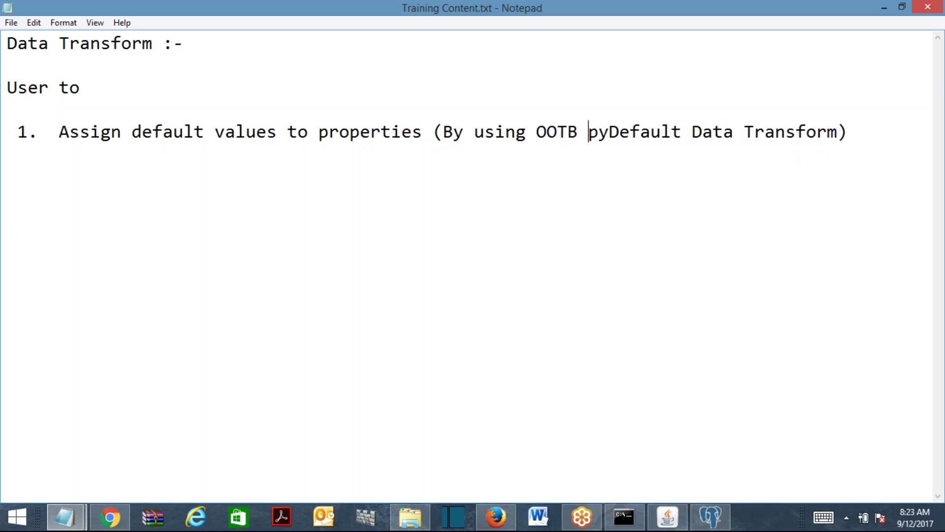
left_click(886, 129)
type(".")
Start item 2 with 'Assign Single Prop'.
key("Return")
key("Return")
type("2. T")
key("BackSpace")
type("Assign ")
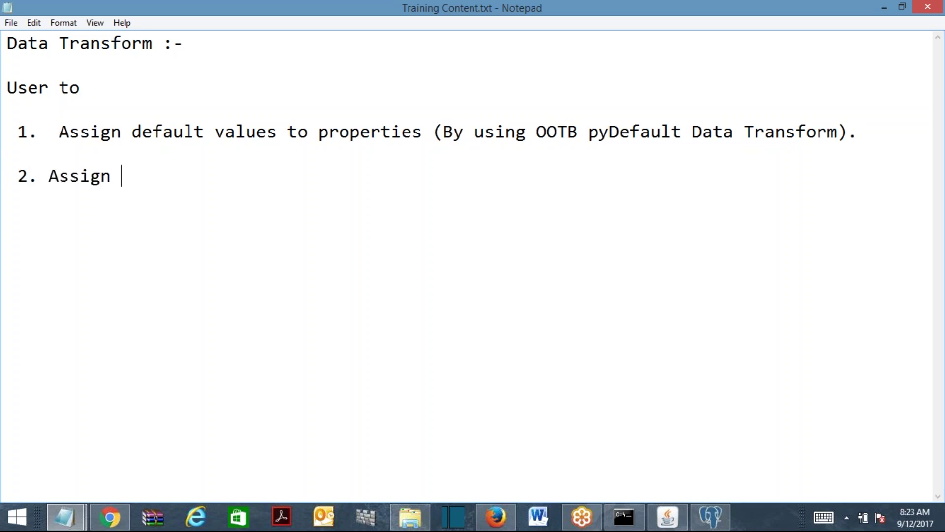
type(" Single Prop")
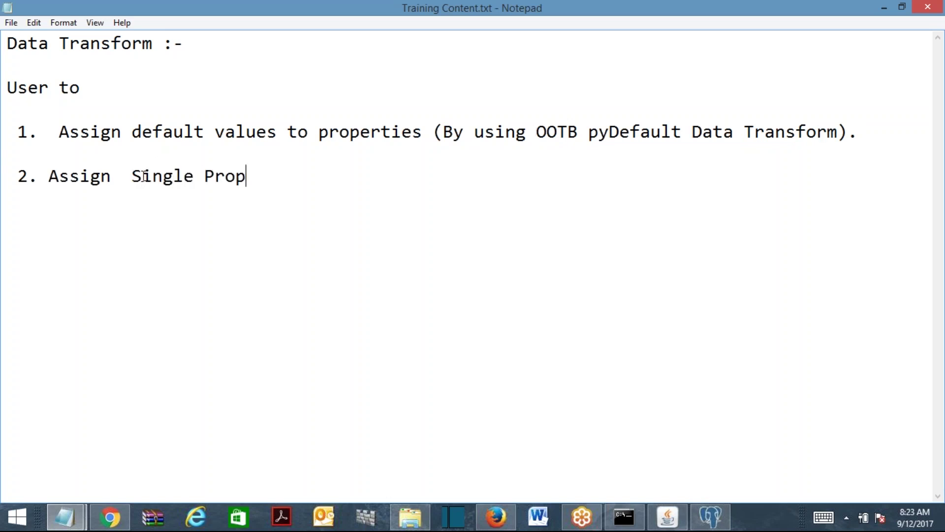
Under item 2, add indented lines 'Signle prop to Songle Prop' and 'Page to Page'.
left_click_drag(131, 175, 255, 185)
type("value")
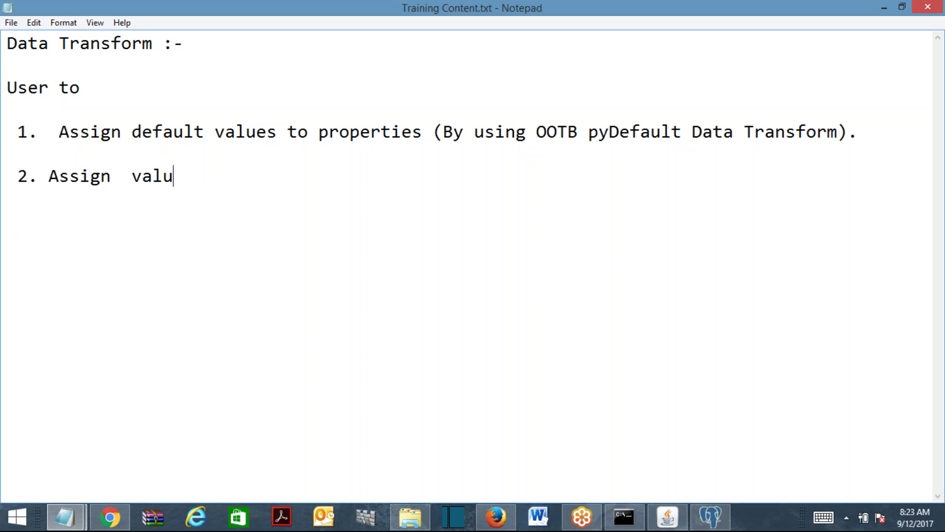
key("BackSpace")
key("BackSpace")
key("BackSpace")
key("BackSpace")
key("BackSpace")
key("Return")
key("Return")
type("Signle prop to ")
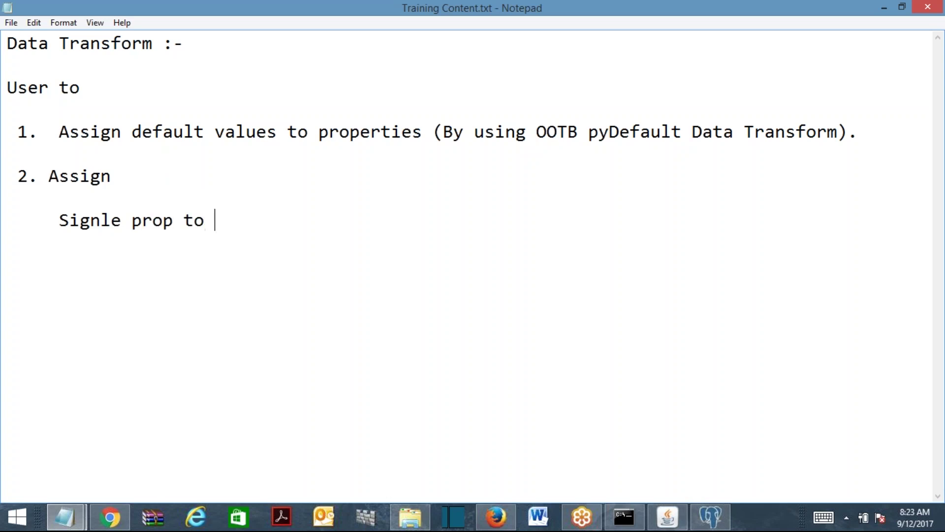
type("Songle Prop")
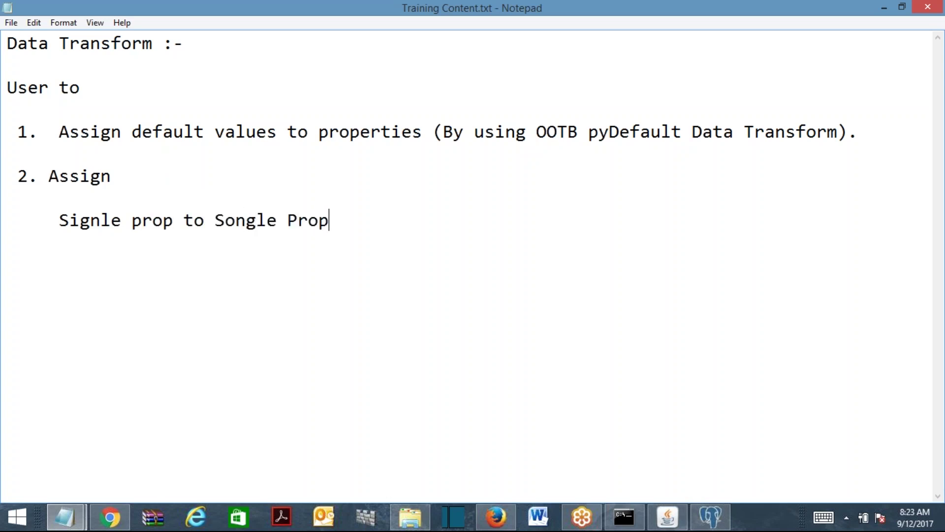
key("Return")
key("Tab")
left_click(63, 219)
key("Tab")
left_click(97, 252)
type("Page to ")
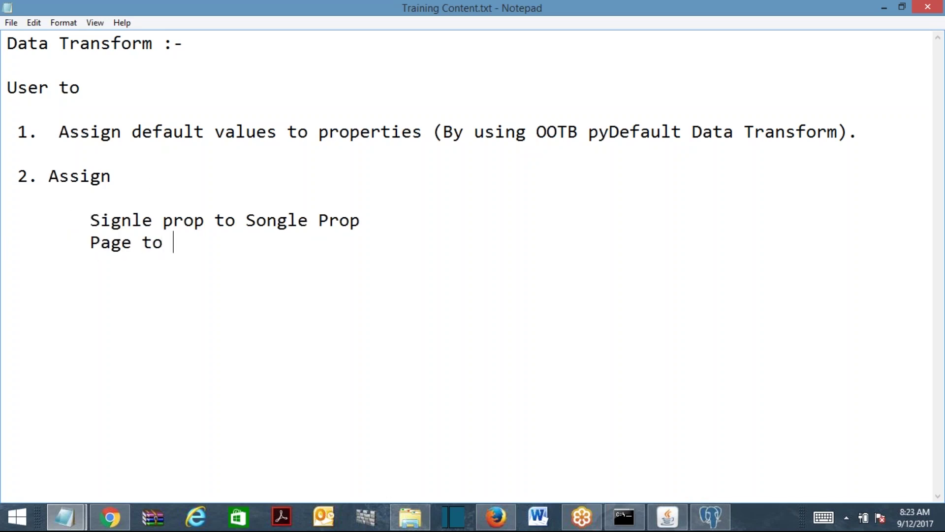
type("Page")
Add 'Page List to Page List' and the sentence 'Ultimately Data Transform is used to Perform assignment operation.'.
key("Return")
key("Tab")
key("Tab")
key("BackSpace")
type("Page L")
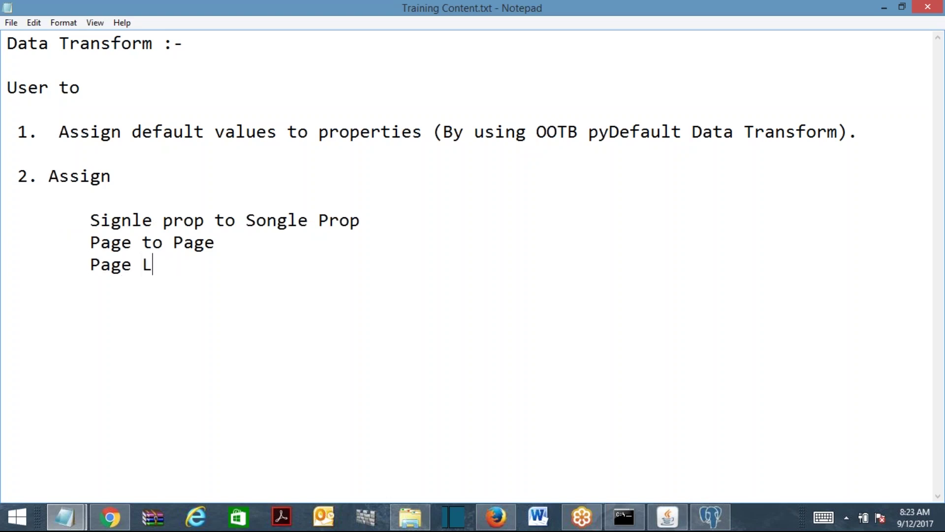
type("ist to Page List")
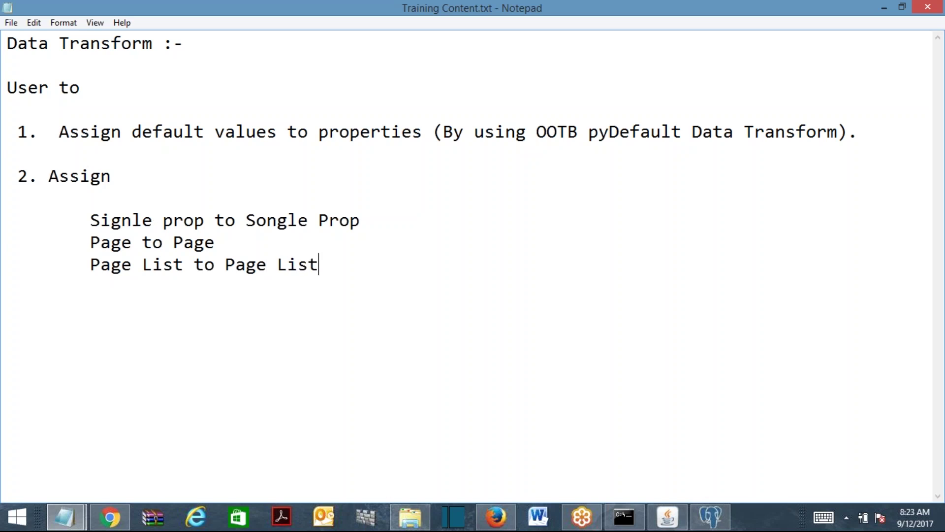
key("Return")
key("Return")
type("Ultimately")
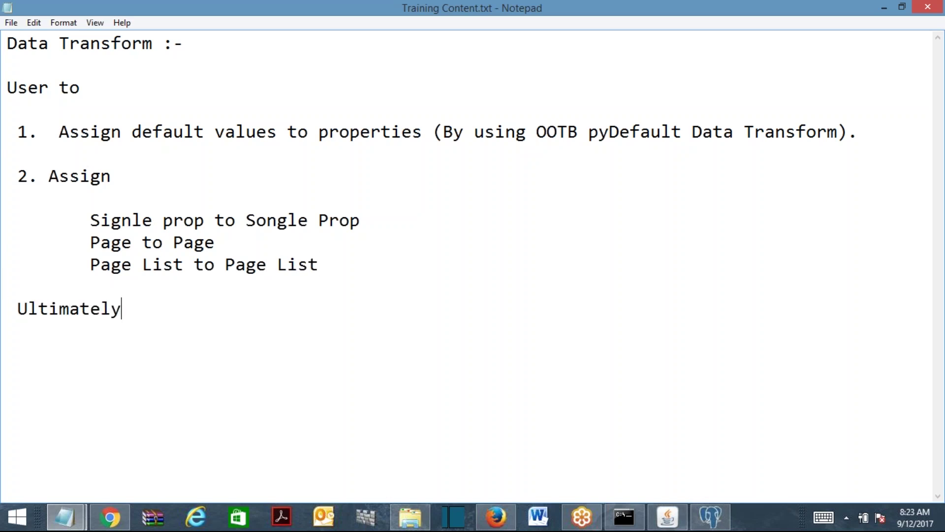
type(" Data Transfo")
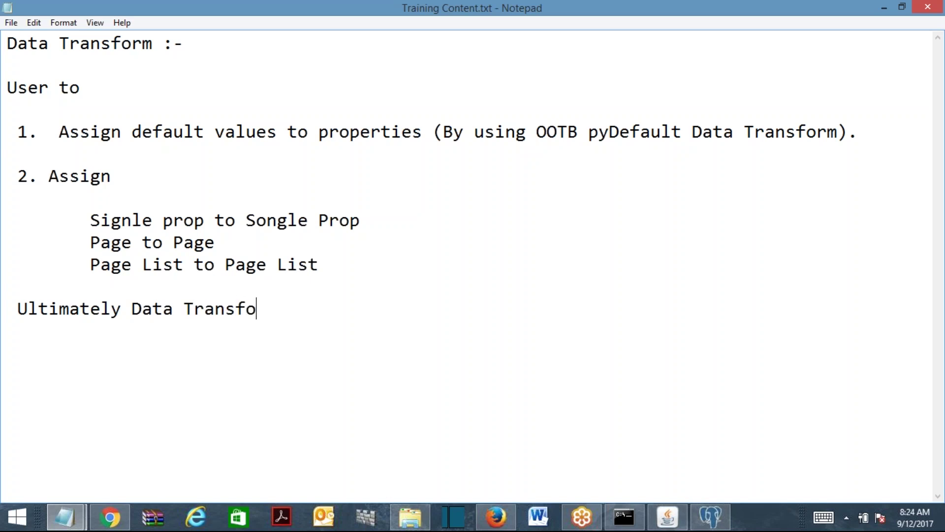
type("rm is use")
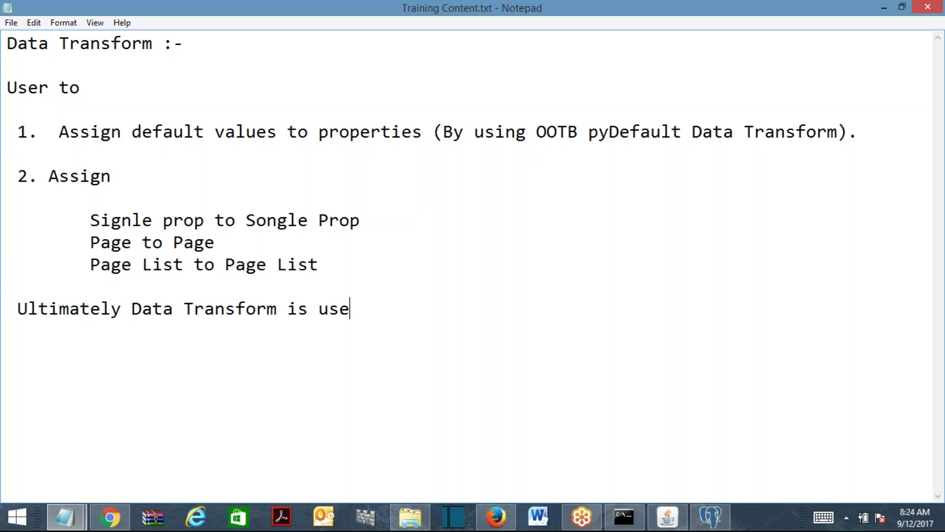
type("d to Pero")
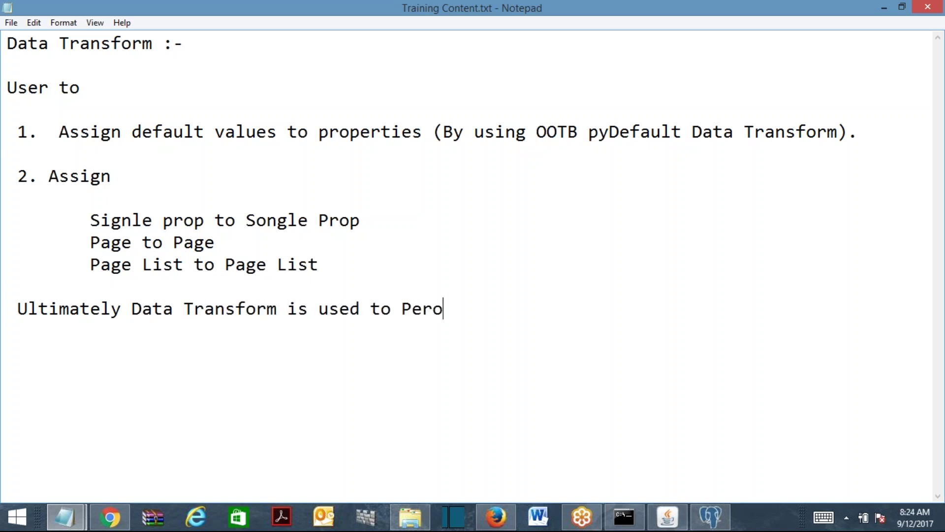
key("BackSpace")
type("form assignment ")
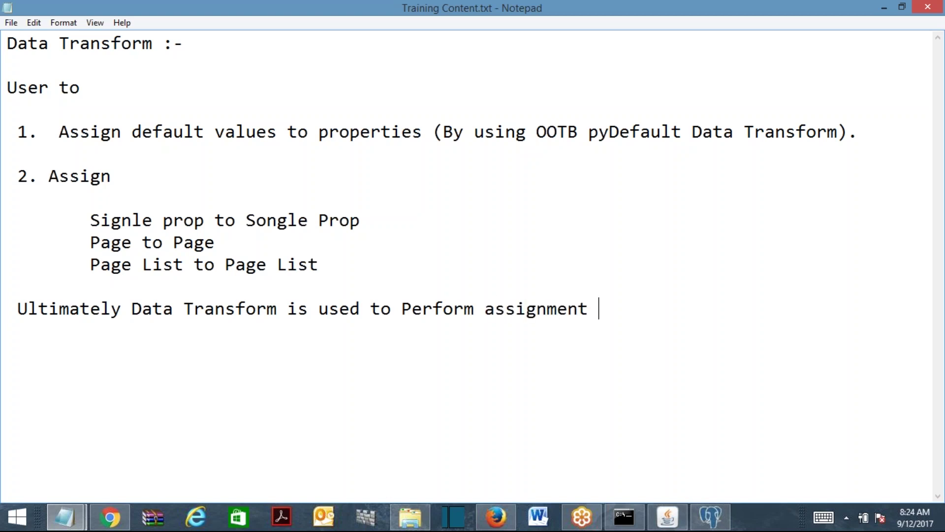
type("operation.")
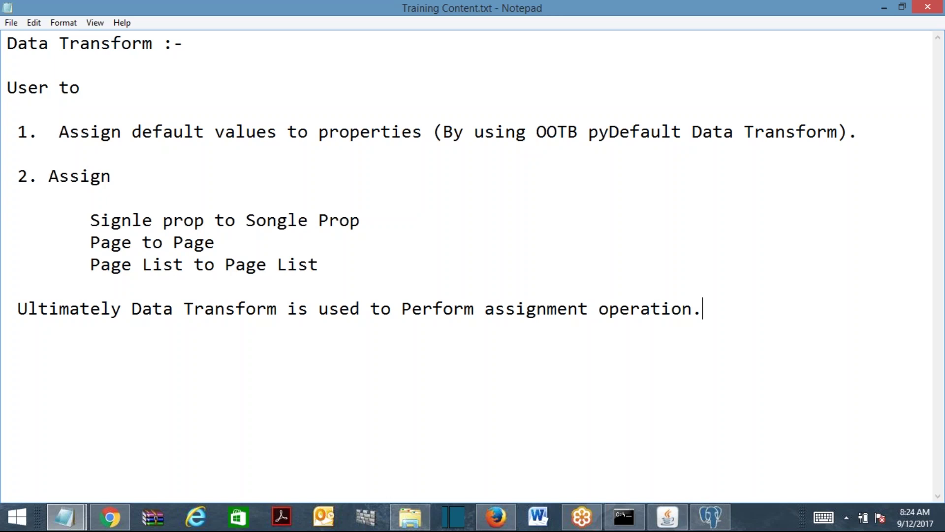
Write 'It can be called from' with items '1. Controls' and '2. Data Transform by using Apply Data Transform'.
key("Return")
key("Return")
type("It can be called from")
key("Return")
type("1.")
key("BackSpace")
type("C")
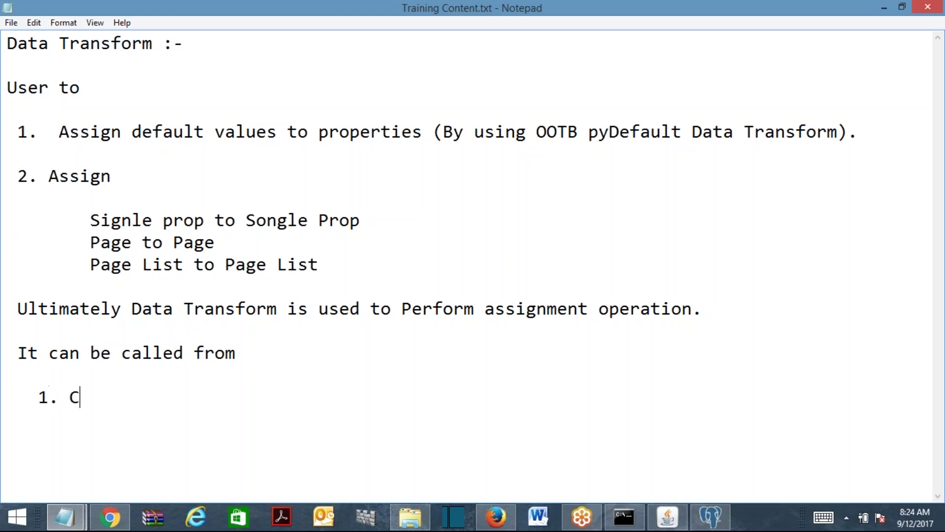
type("ontrols")
key("Return")
type("2. Data ")
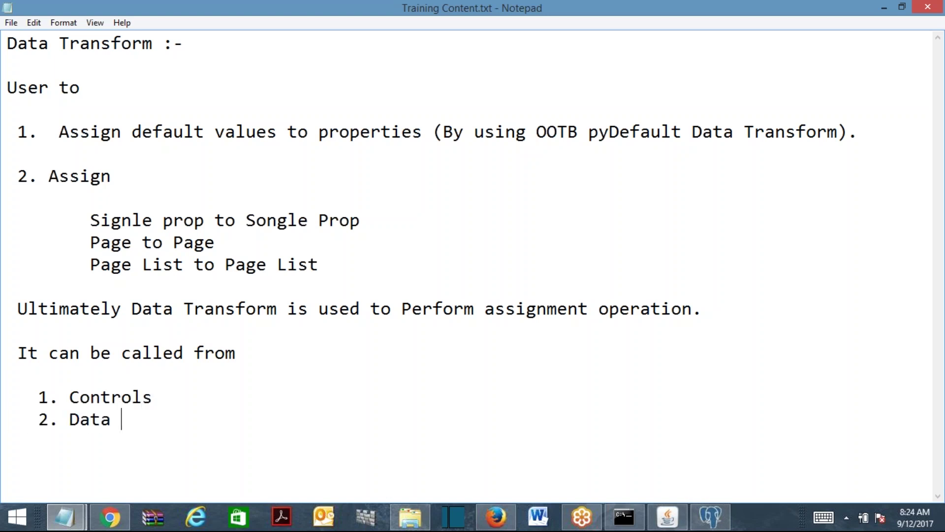
type("Transfor")
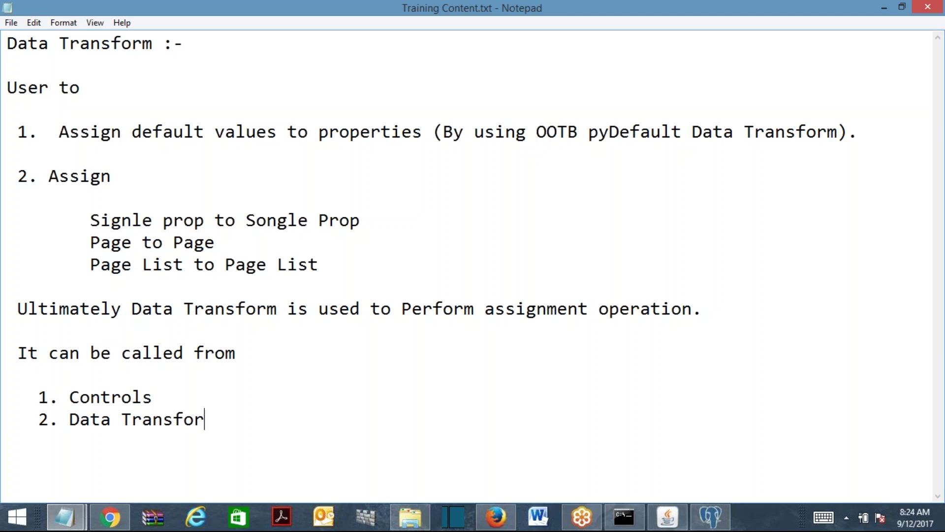
type("m by using Applly")
key("BackSpace")
key("BackSpace")
type("y Data Transform")
Add items '3. Activity (By using the method Apply-DataTransform)' and '4. Data Pages'.
key("Return")
type("3. ")
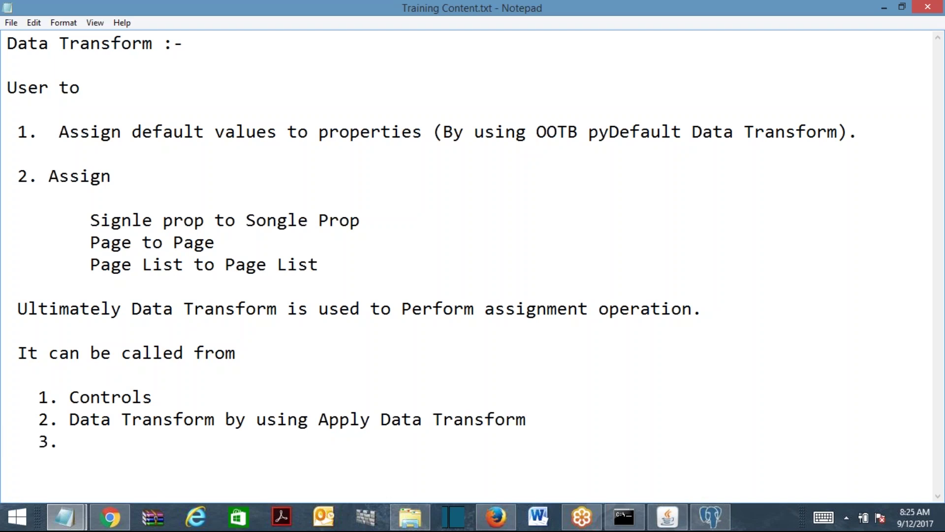
type("Activity ")
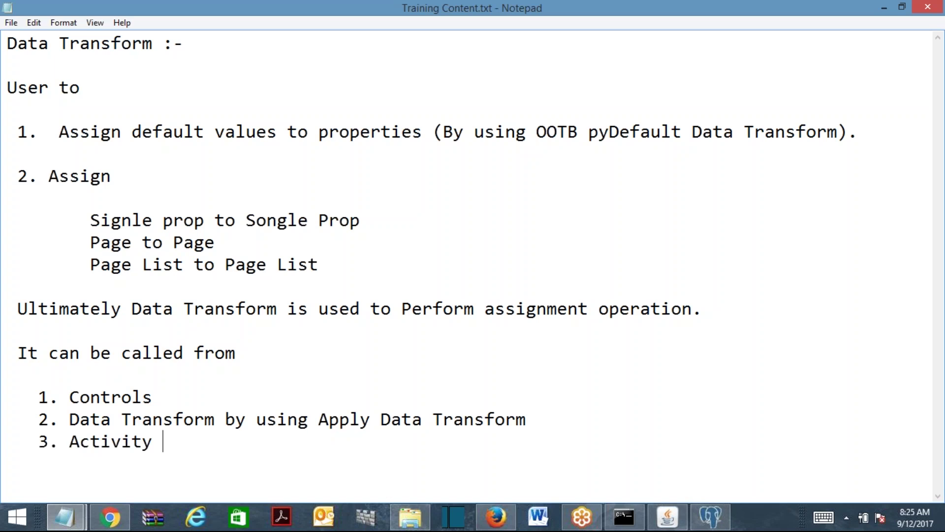
type("(By using t")
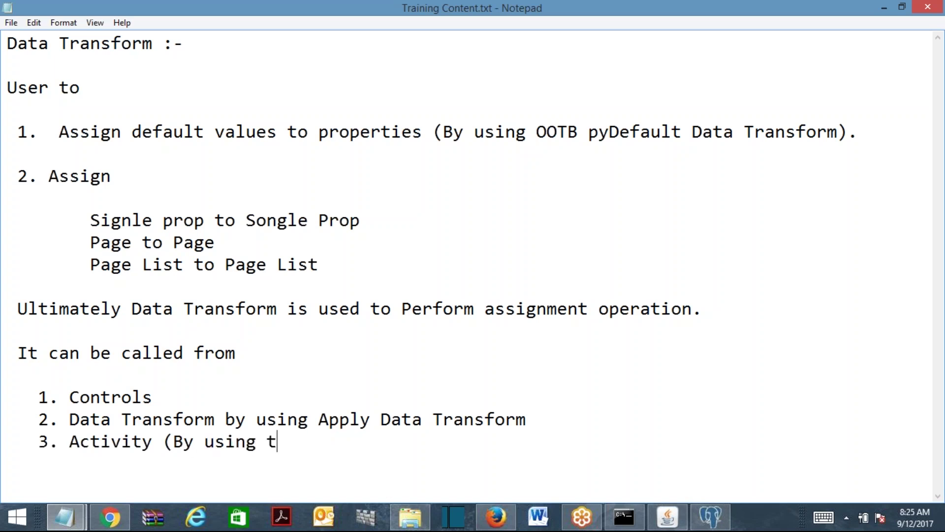
type("he method P")
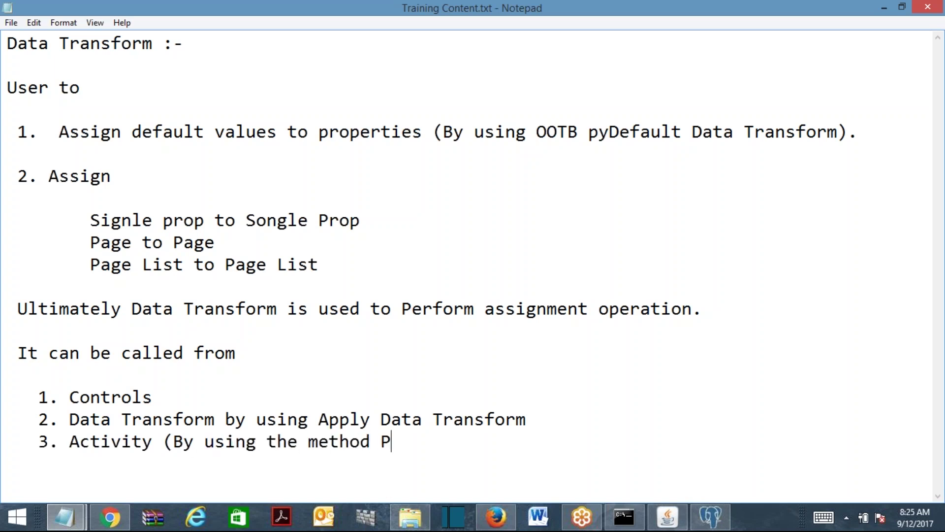
type("roperty")
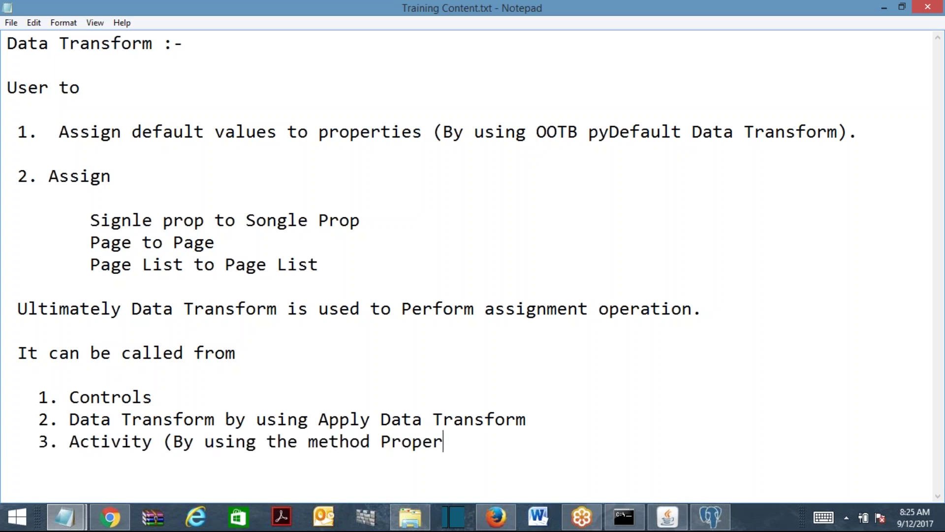
key("BackSpace")
key("BackSpace")
key("BackSpace")
key("BackSpace")
key("BackSpace")
key("BackSpace")
key("BackSpace")
key("BackSpace")
type("Apply-")
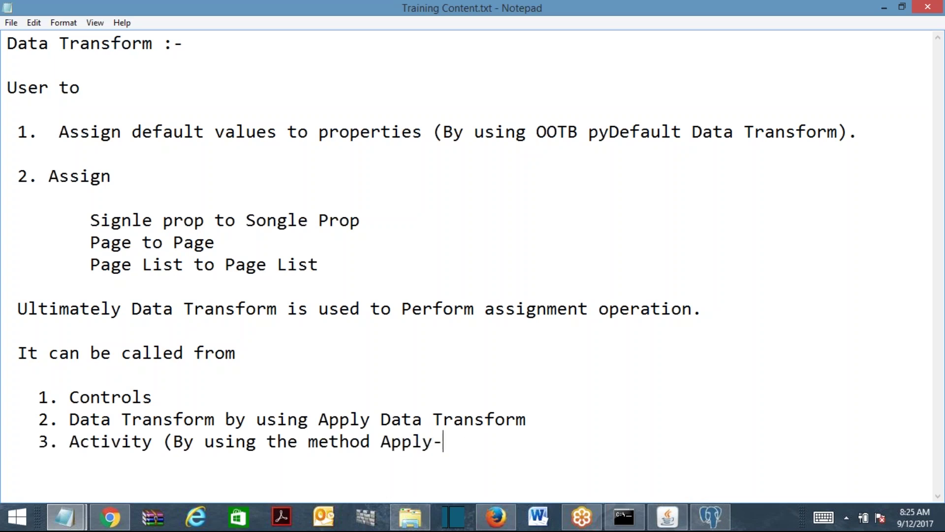
type("DataTransform)")
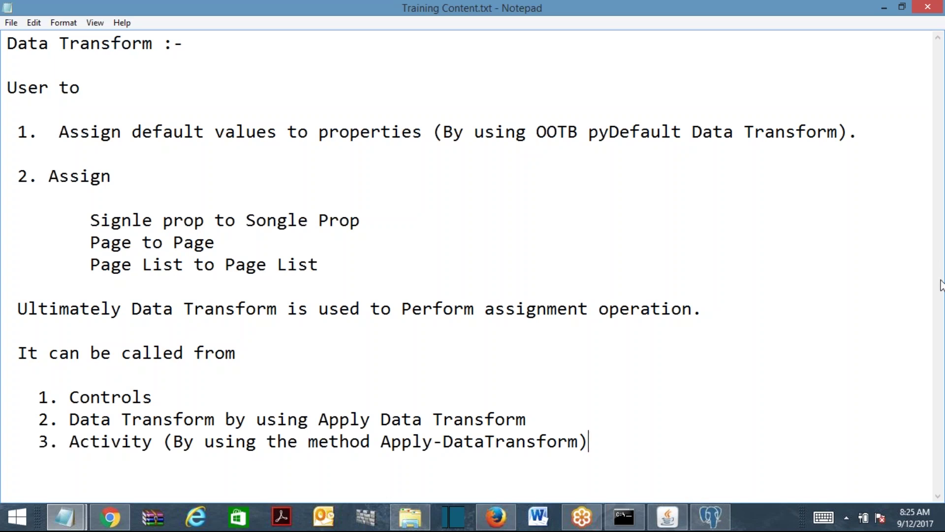
key("Return")
type("4. Data Pages")
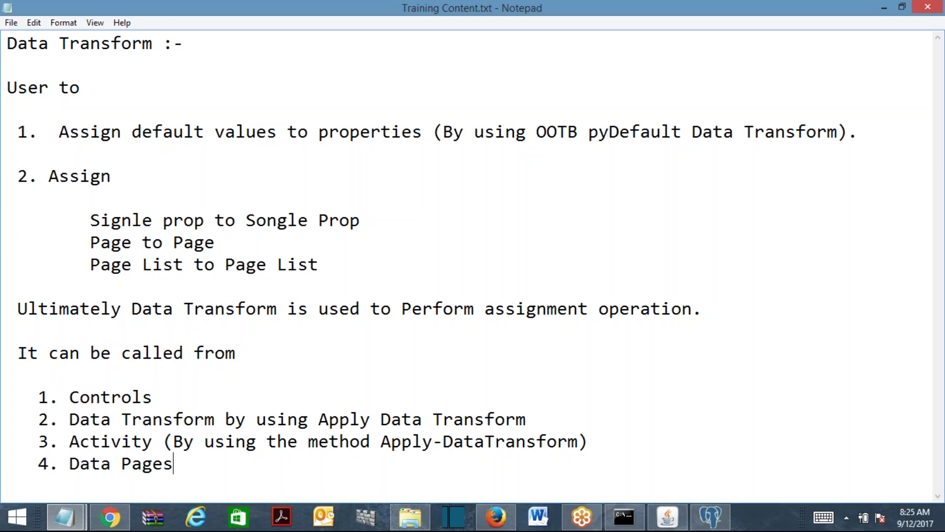
Finish item 4 as 'Data Pages etc...' and minimize Notepad to return to Designer Studio.
type("etc...")
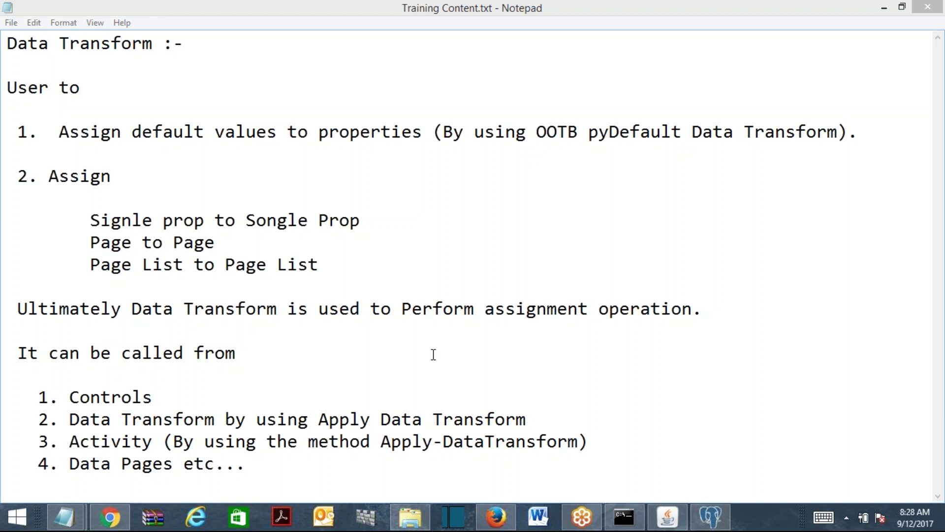
left_click(884, 7)
left_click(885, 7)
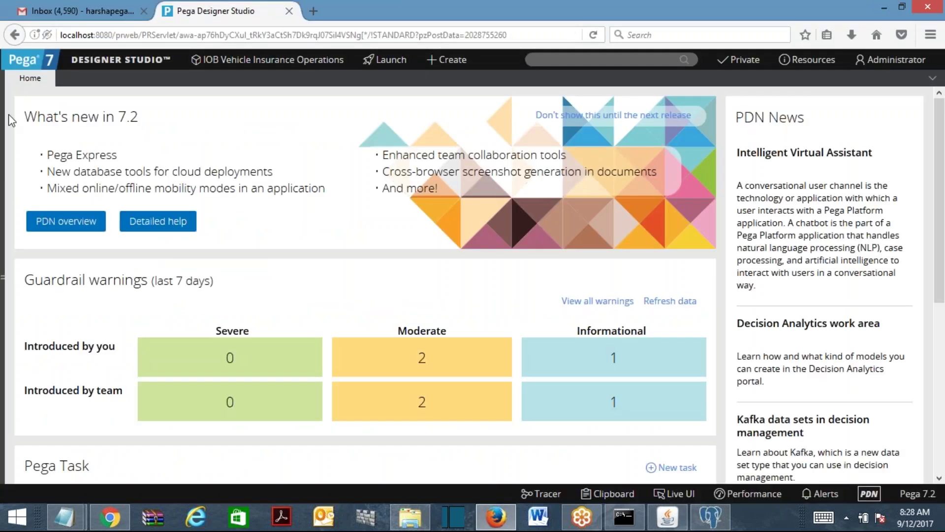
left_click(892, 60)
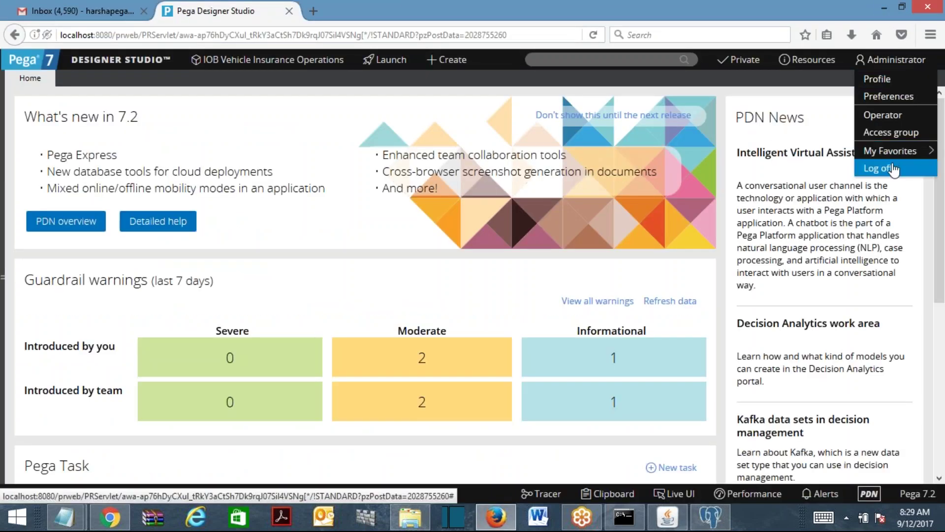
Log off and sign back in as the TATA operator by entering its password.
left_click(876, 167)
type("admin")
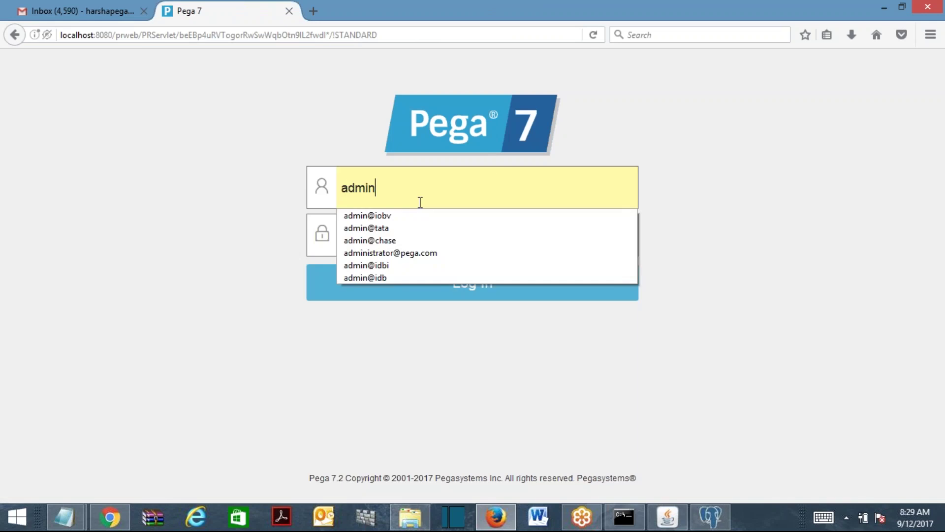
left_click(399, 229)
type("rules")
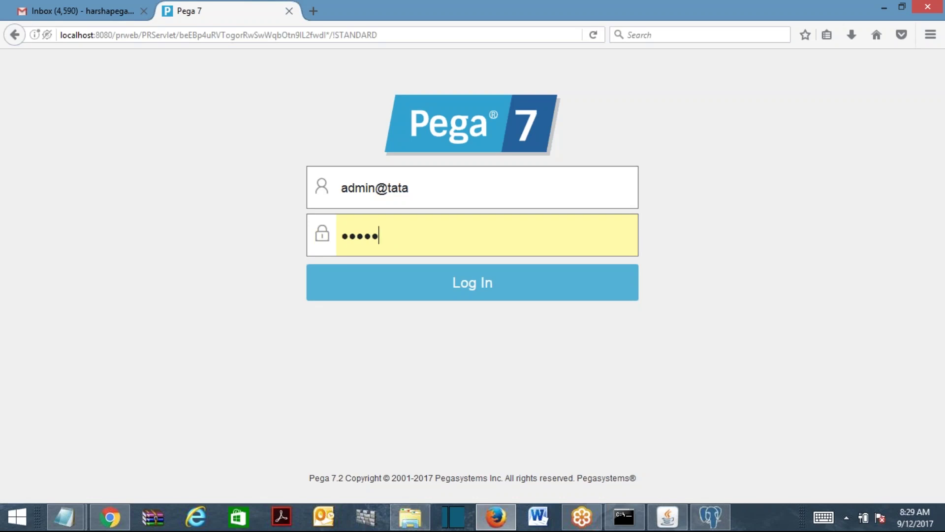
key("Return")
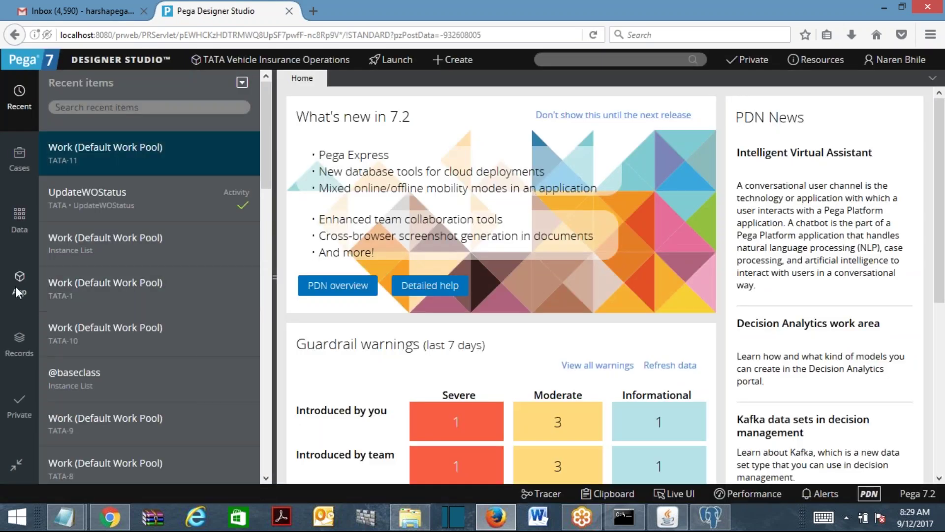
left_click(19, 295)
Load the TATA-TATAVehi-Data class in the explorer and start a new class from it.
double_click(126, 108)
type("Data")
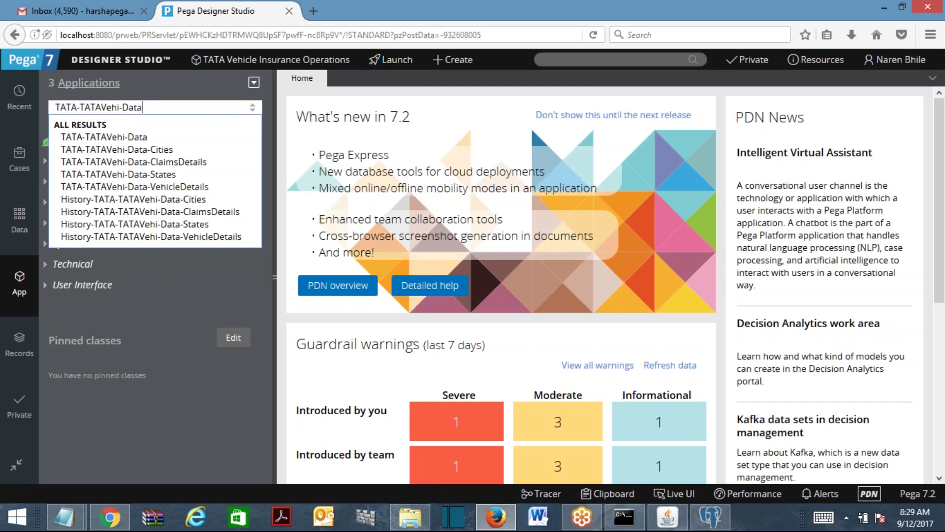
key("Return")
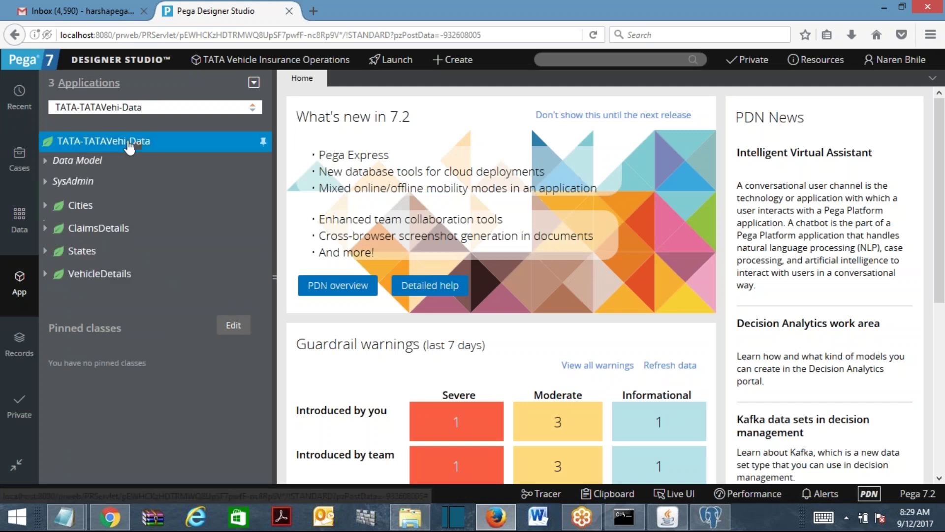
right_click(129, 146)
mouse_move(130, 160)
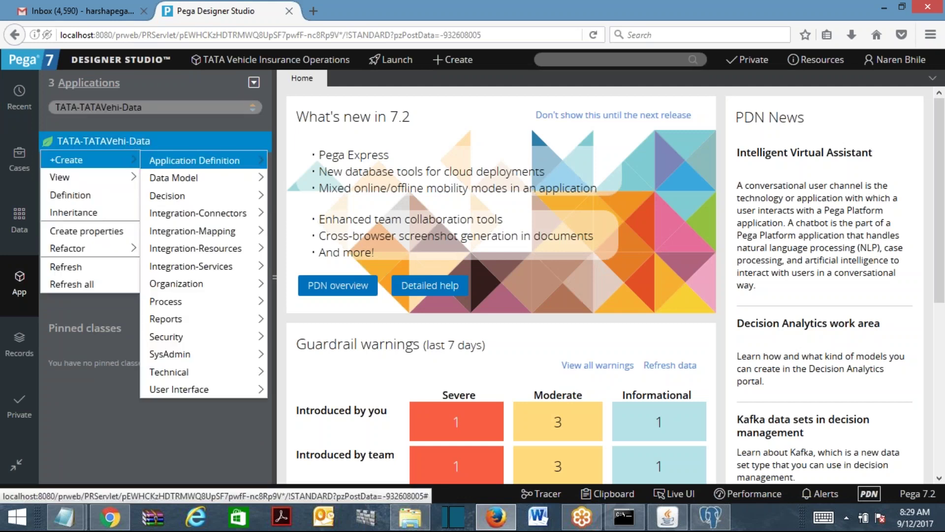
mouse_move(169, 353)
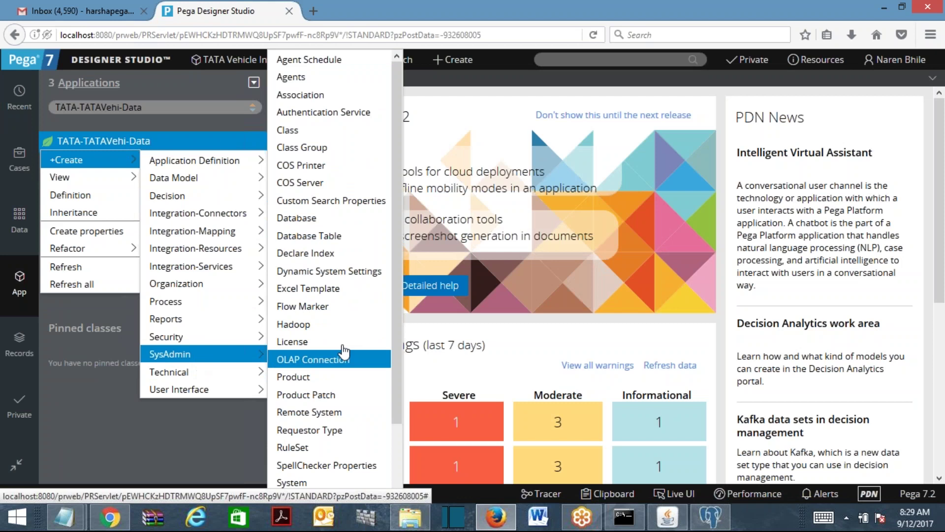
left_click(315, 129)
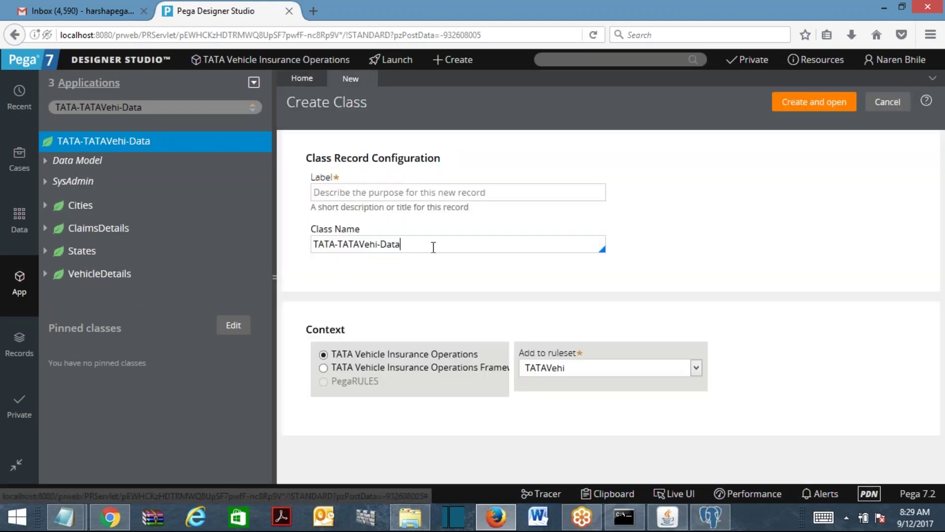
Name the class TATA-TATAVehi-Data-Address, copy the name into Label, and create and open it.
type("Address")
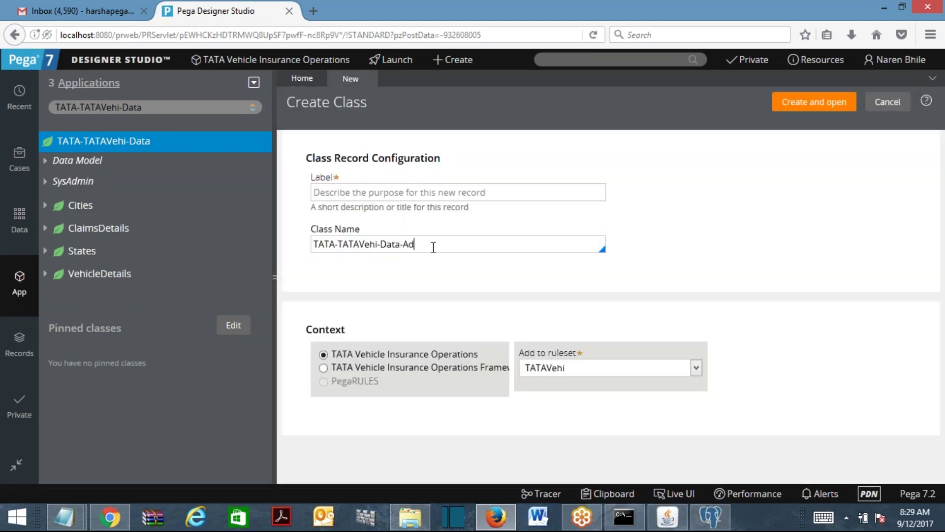
key("ctrl+a")
key("ctrl+c")
left_click(417, 195)
key("ctrl+v")
key("Home")
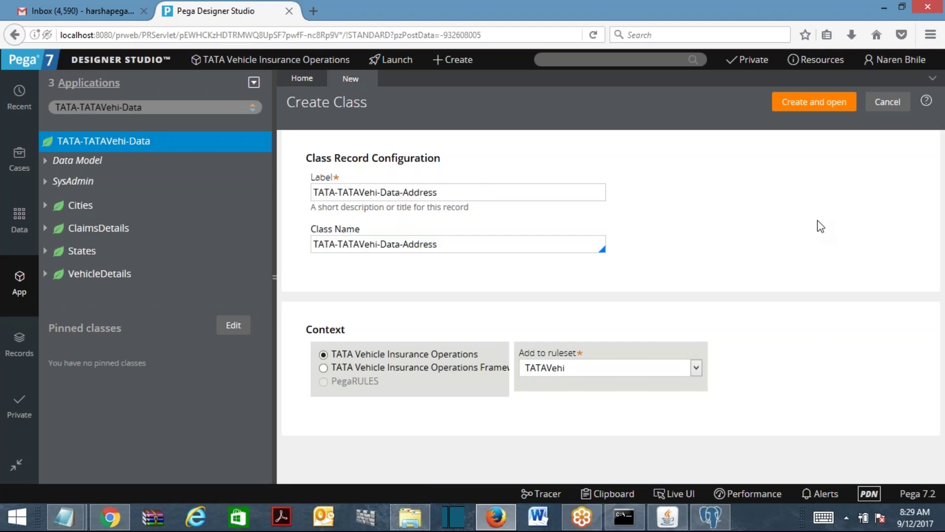
left_click(507, 247)
key("ctrl+a")
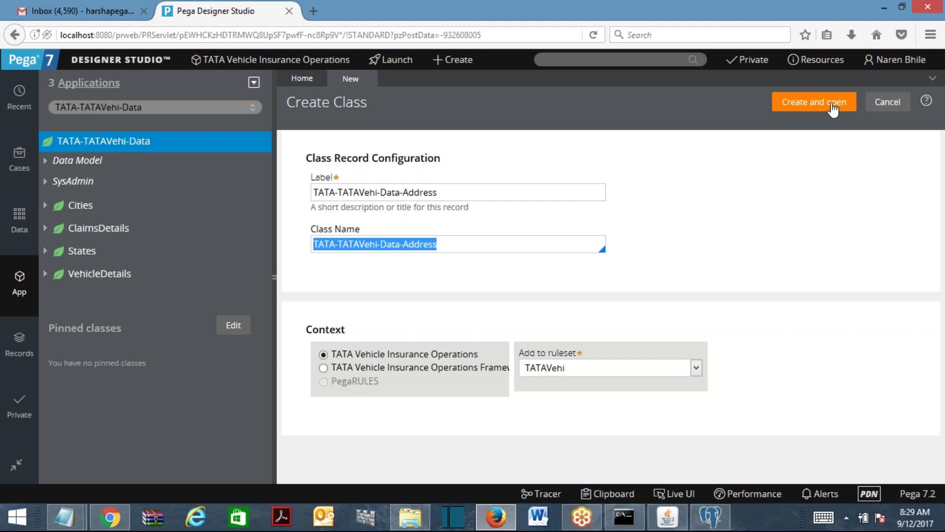
left_click(833, 109)
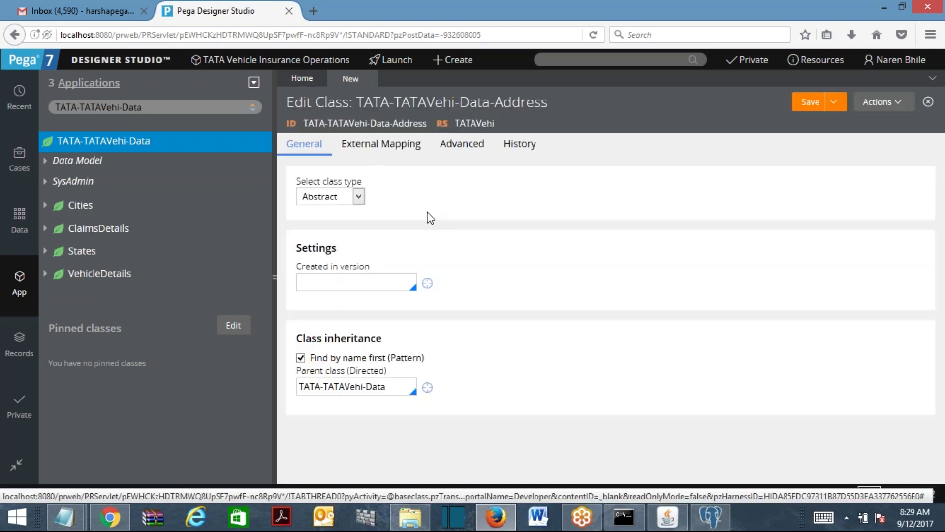
Make the class Concrete, created in version 01-01-02, not belonging to any class group.
left_click(359, 195)
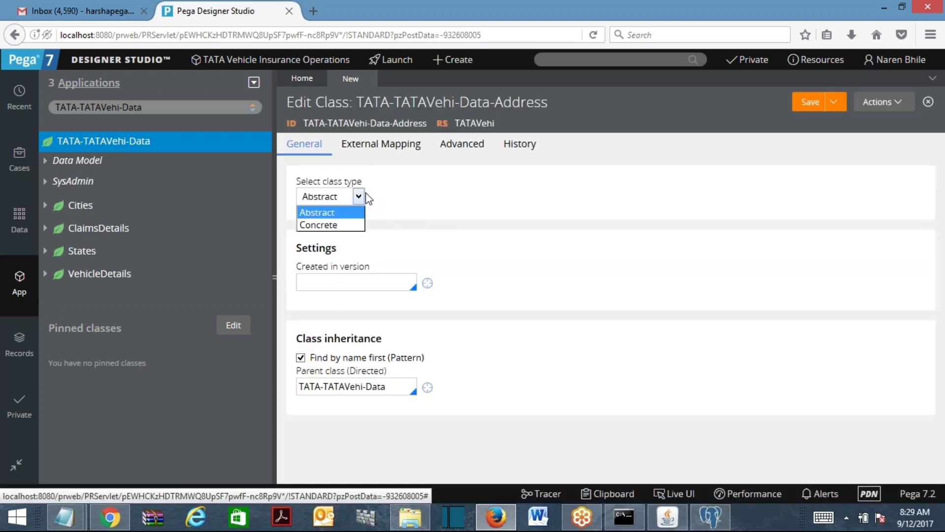
left_click(355, 224)
left_click(345, 282)
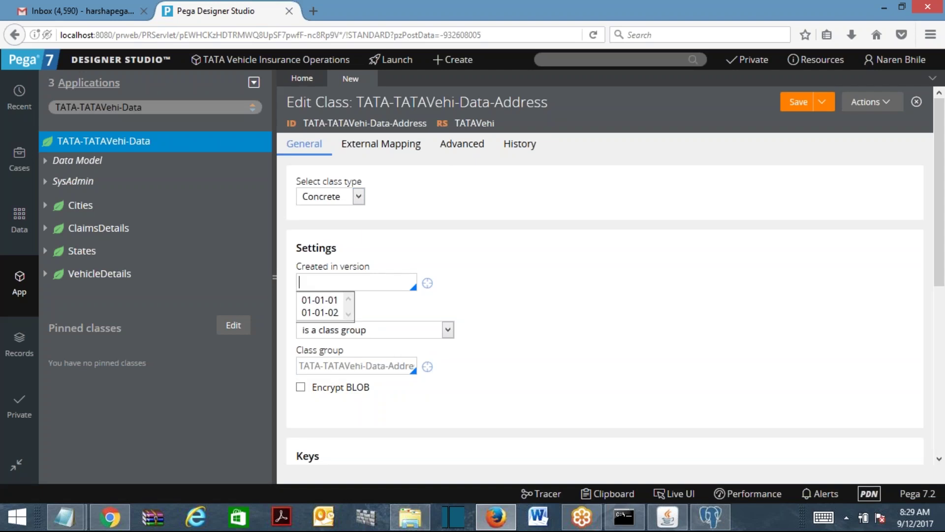
left_click(322, 310)
left_click(398, 328)
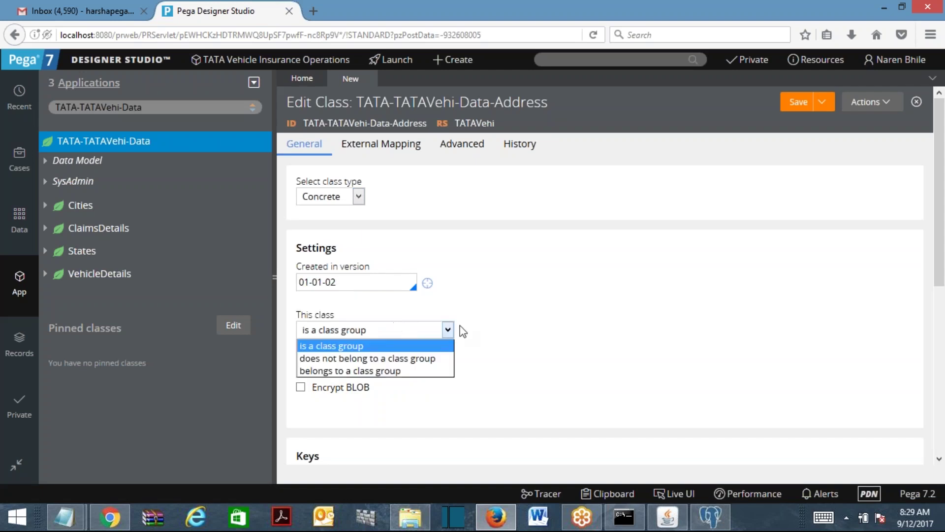
left_click(402, 346)
left_click(396, 332)
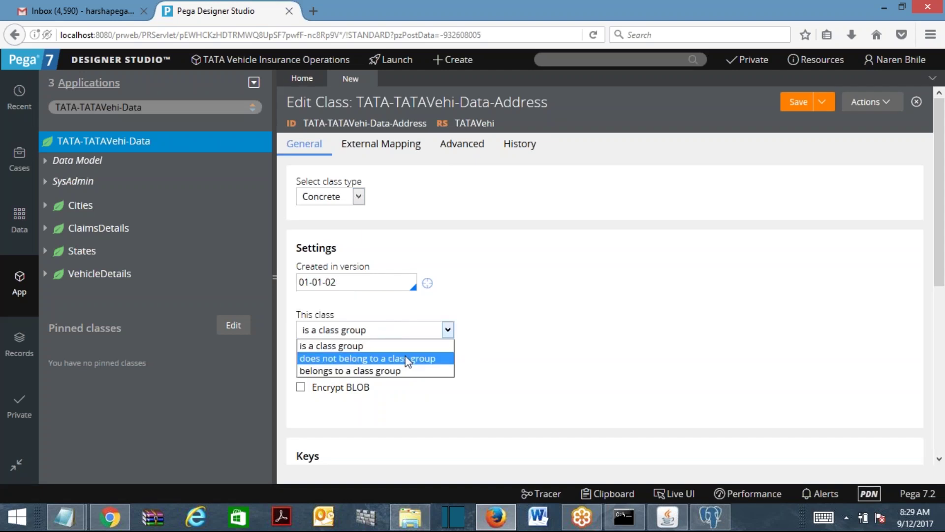
left_click(412, 358)
Fill in the History description and usage notes, then save the Address class.
left_click(572, 144)
left_click(407, 216)
type("sfsdf")
left_click(389, 327)
type("sdfsdfsd")
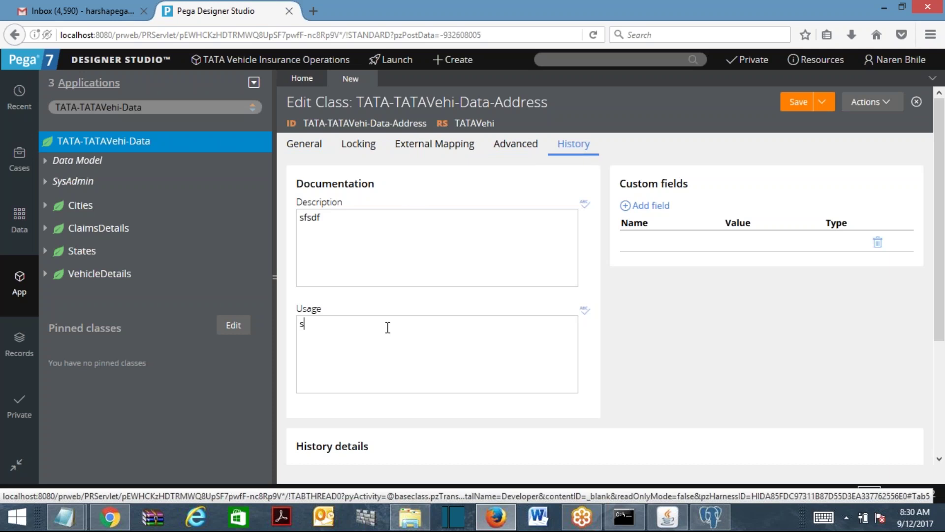
left_click(794, 101)
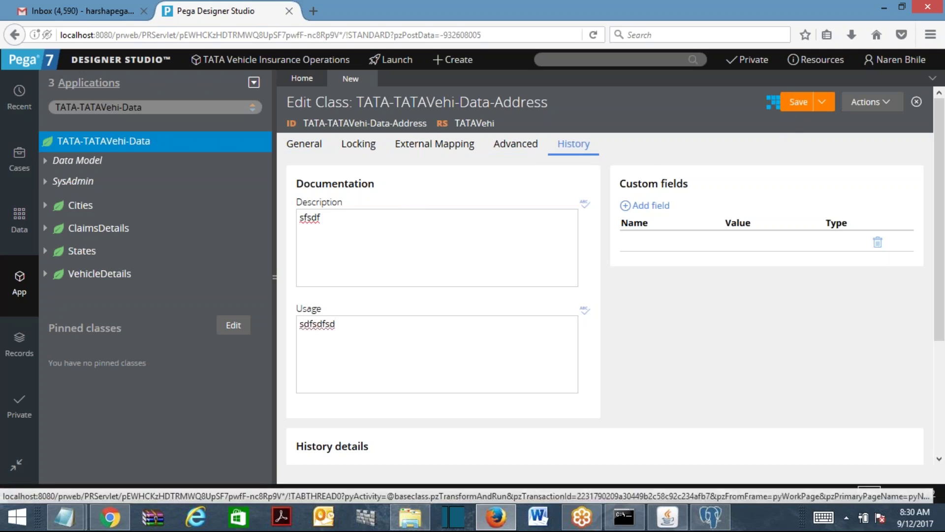
Close the Address class tab and filter the explorer class box for '-Ad'.
left_click(310, 150)
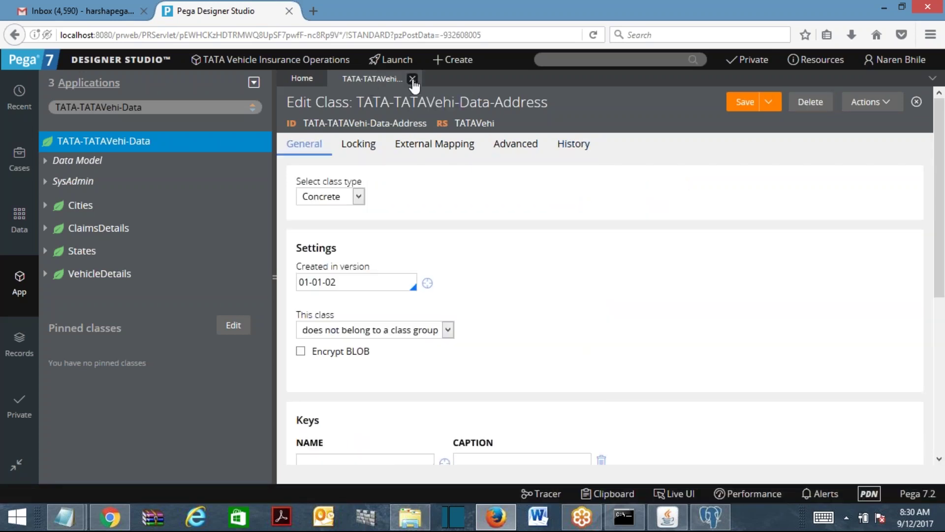
left_click(413, 80)
left_click(167, 107)
type("-Address")
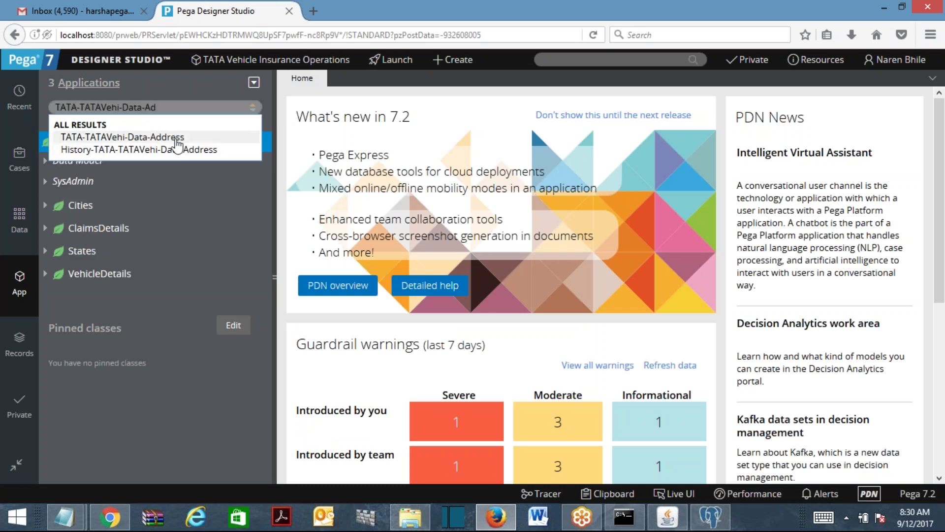
Show TATA-TATAVehi-Data-Address in the explorer and choose Create properties for it.
left_click(114, 138)
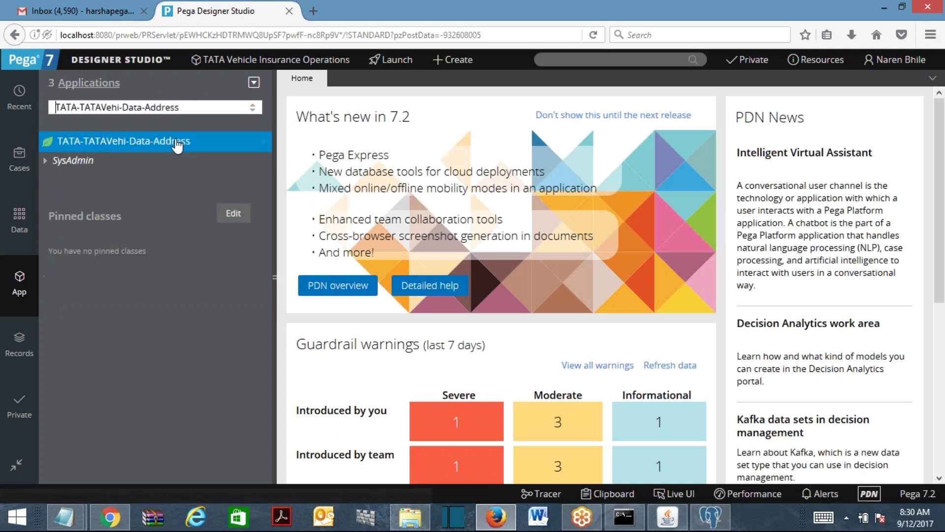
right_click(114, 143)
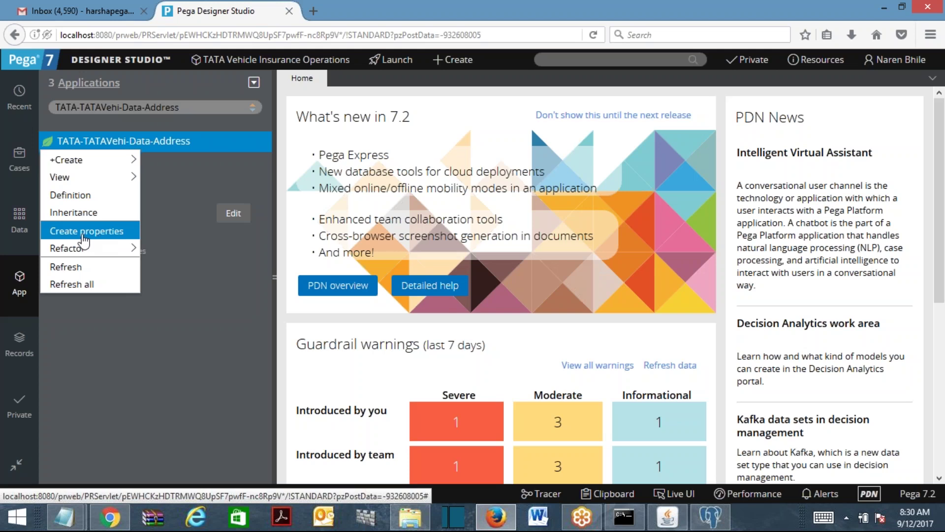
left_click(83, 237)
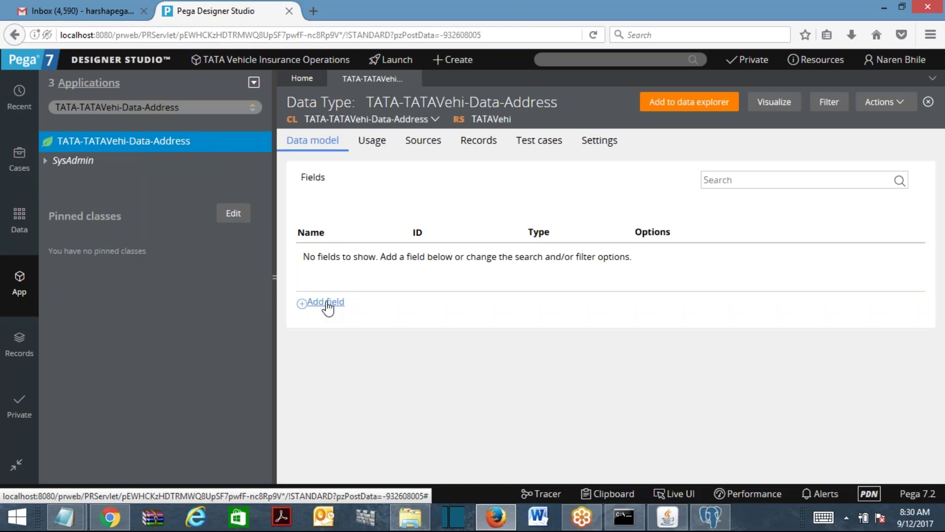
Add Address Line1, Address Line2 and State fields to the Address data type.
left_click(328, 307)
type("Address Line1")
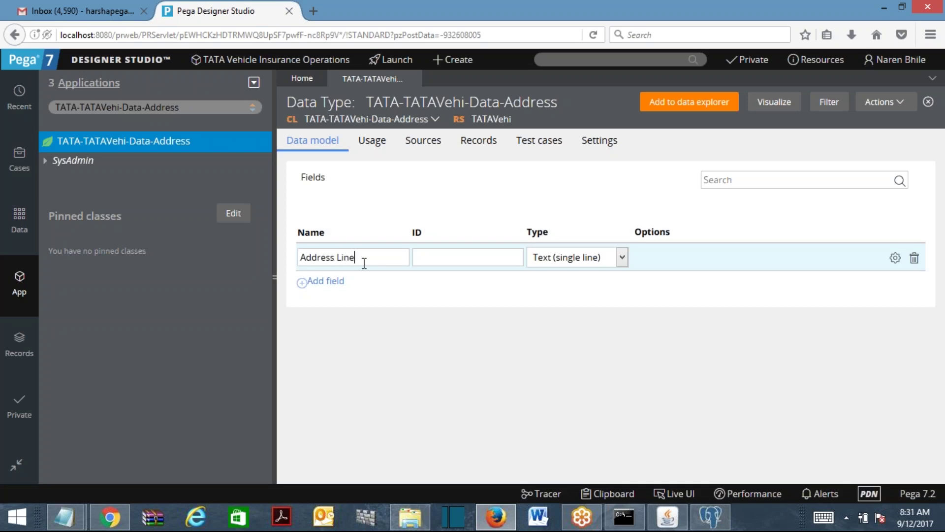
left_click(320, 285)
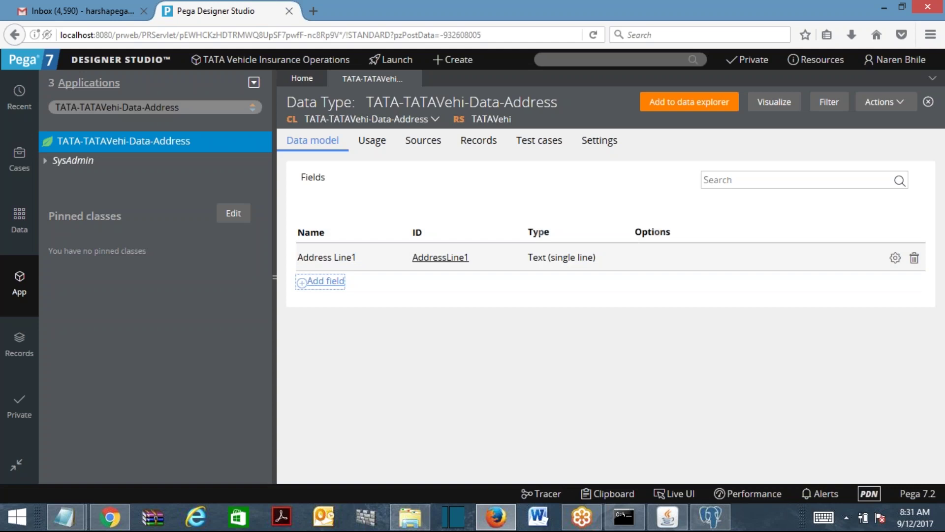
type("Addr")
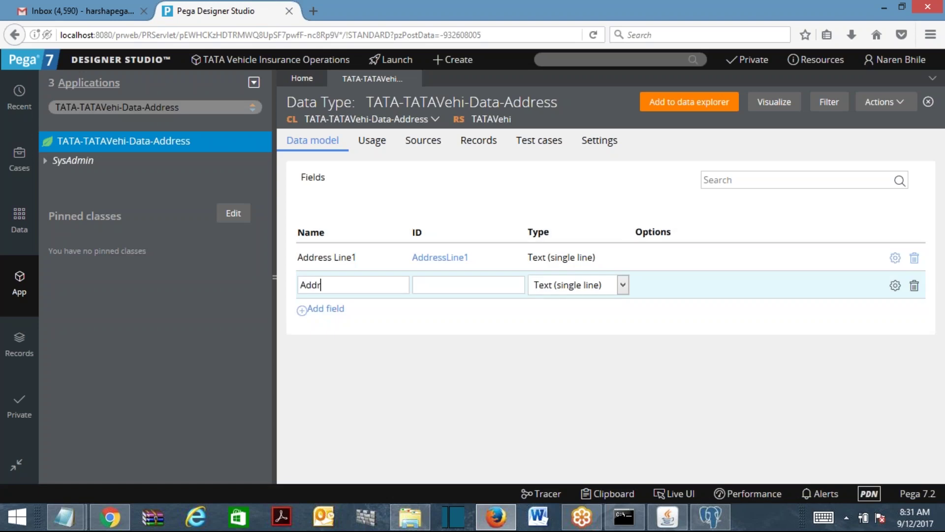
type("ess Line2")
key("Tab")
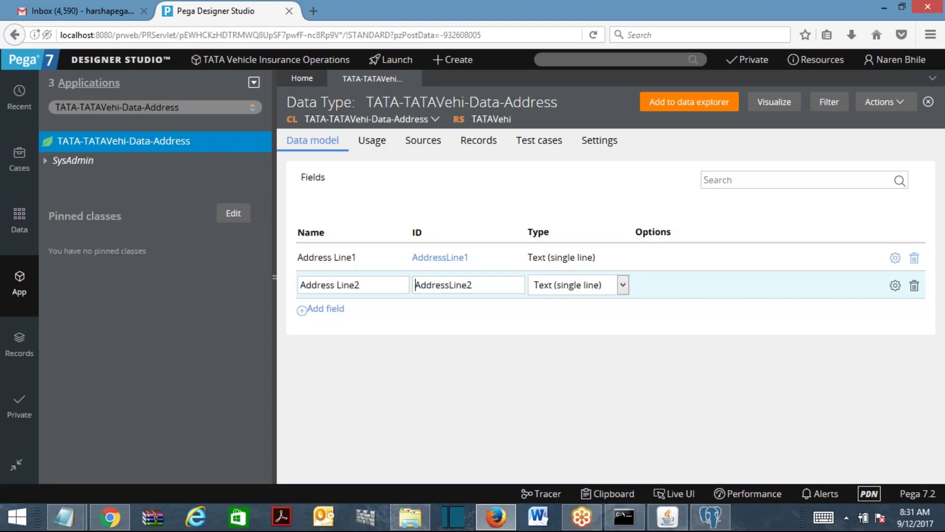
key("Tab")
key("Tab")
key("Tab")
key("Return")
type("State")
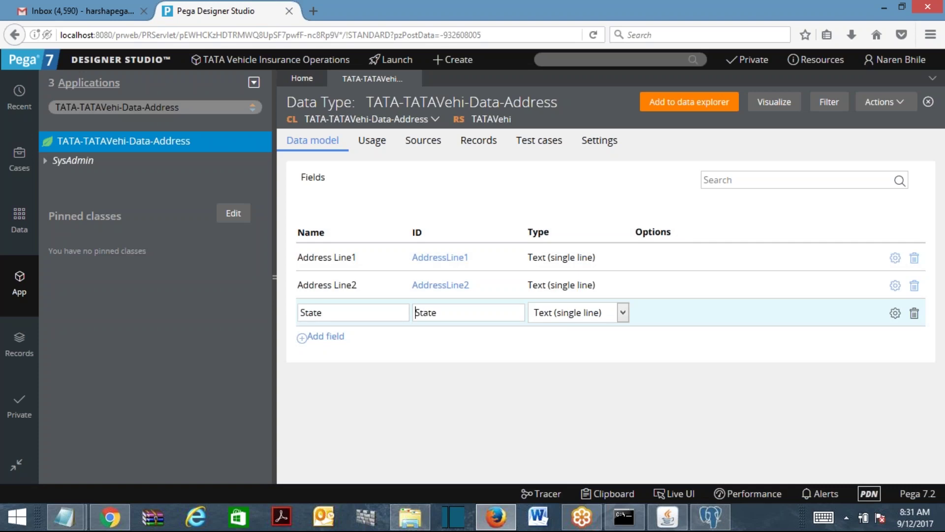
left_click(326, 337)
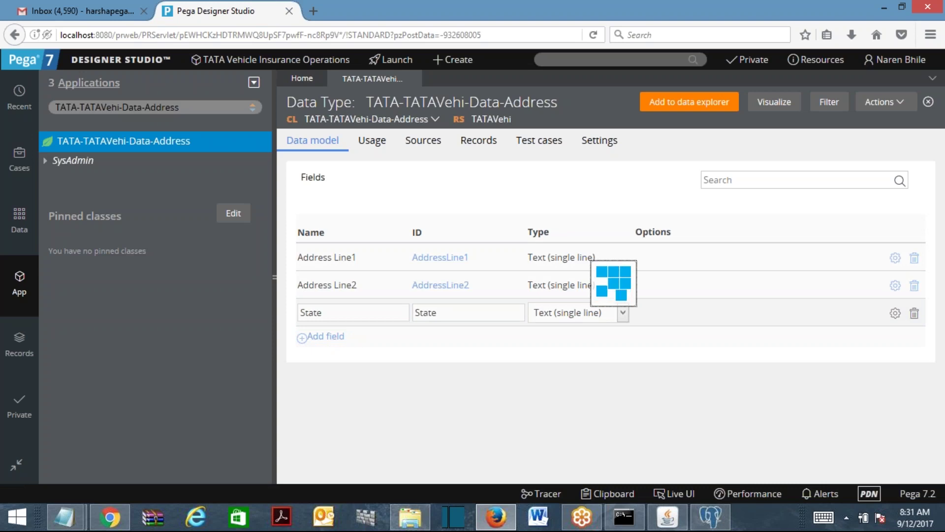
Add City and ZIP fields, leaving ZIP as text, and close the data type.
type("City")
key("Tab")
key("Tab")
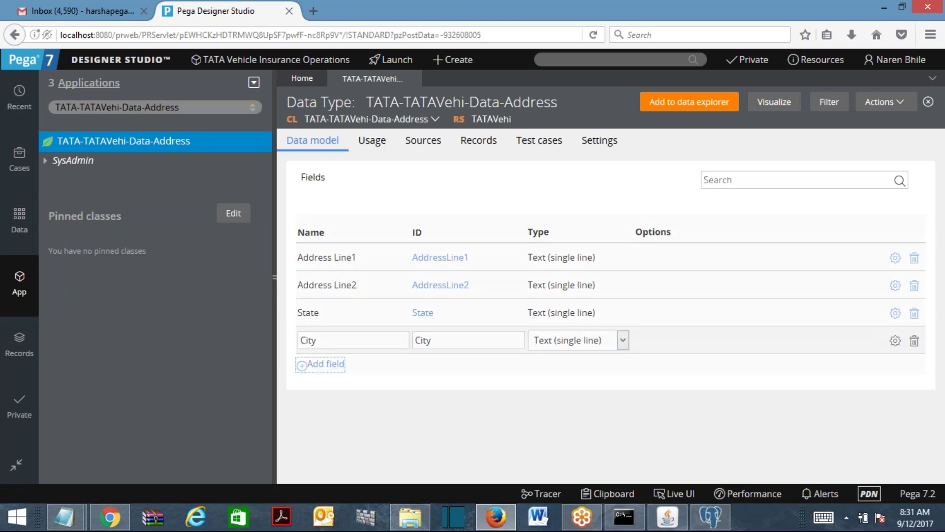
key("Return")
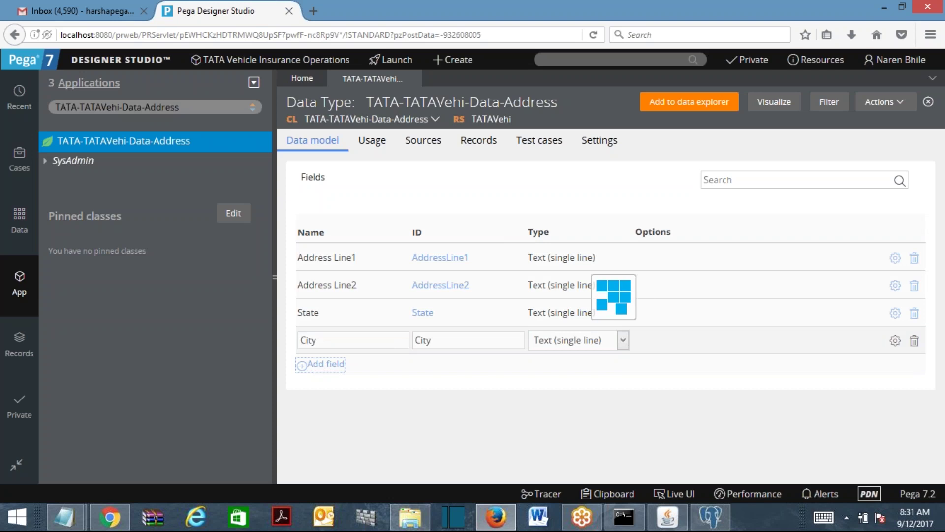
type("Zip")
key("BackSpace")
key("BackSpace")
type("IP")
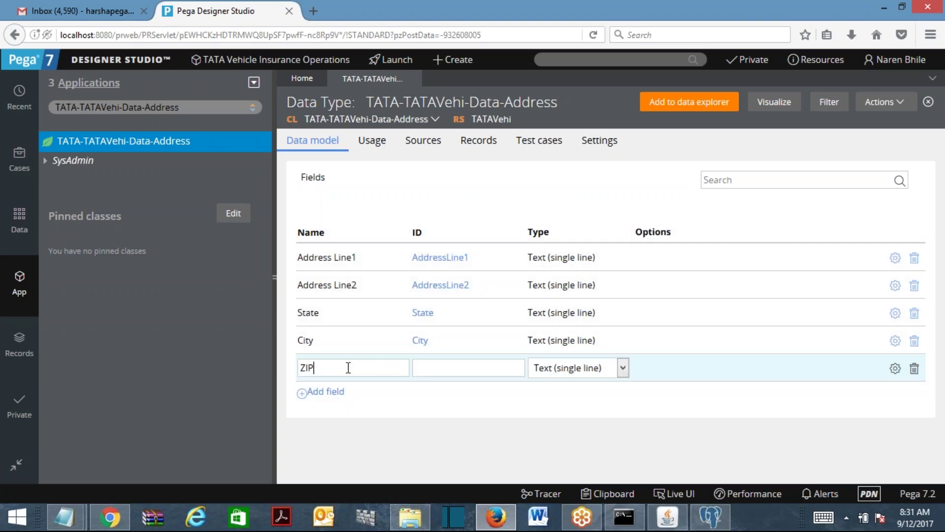
left_click(562, 368)
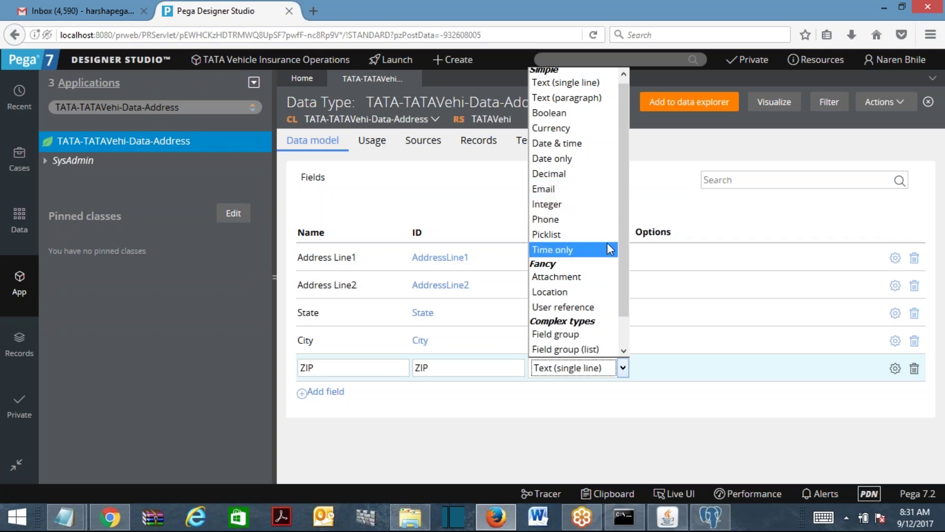
scroll(619, 232, "up", 1)
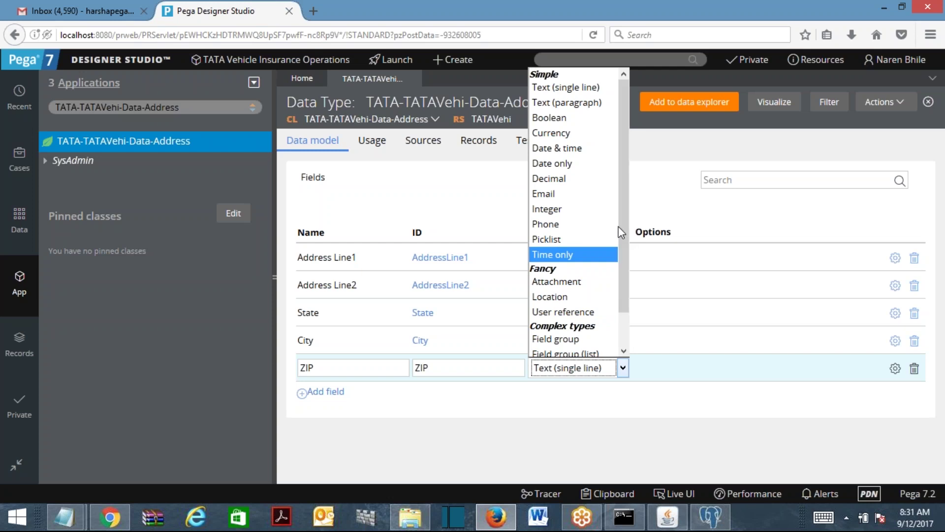
left_click(673, 461)
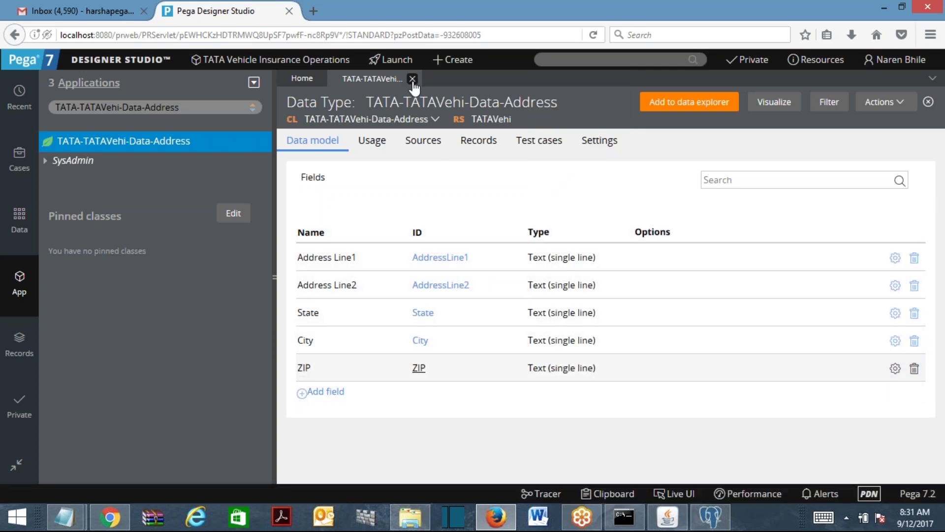
left_click(413, 80)
Refresh the explorer tree, then switch it to the TATA-TATAVehi-Work class.
right_click(59, 144)
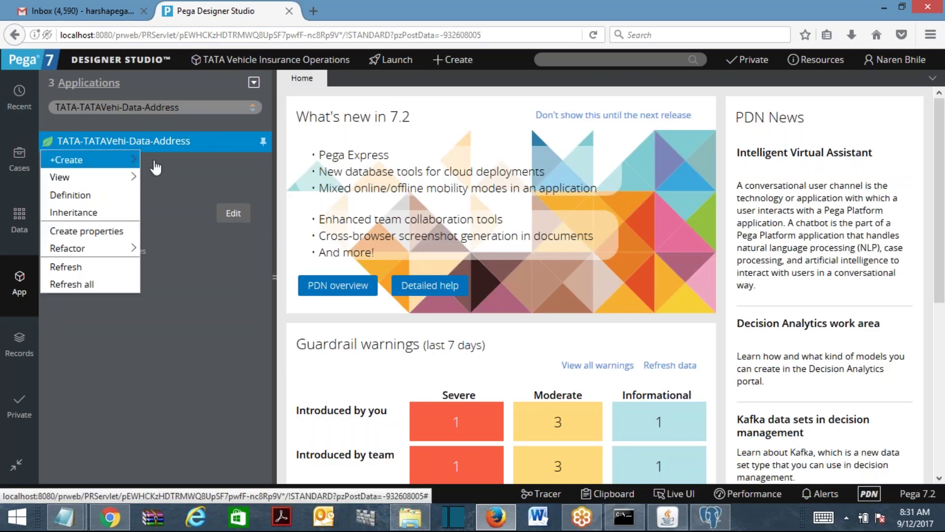
left_click(63, 266)
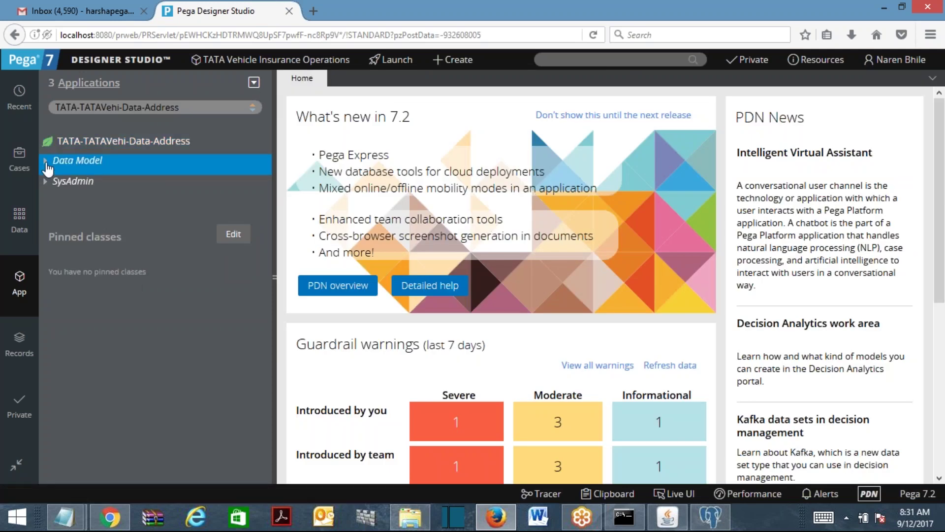
left_click(47, 162)
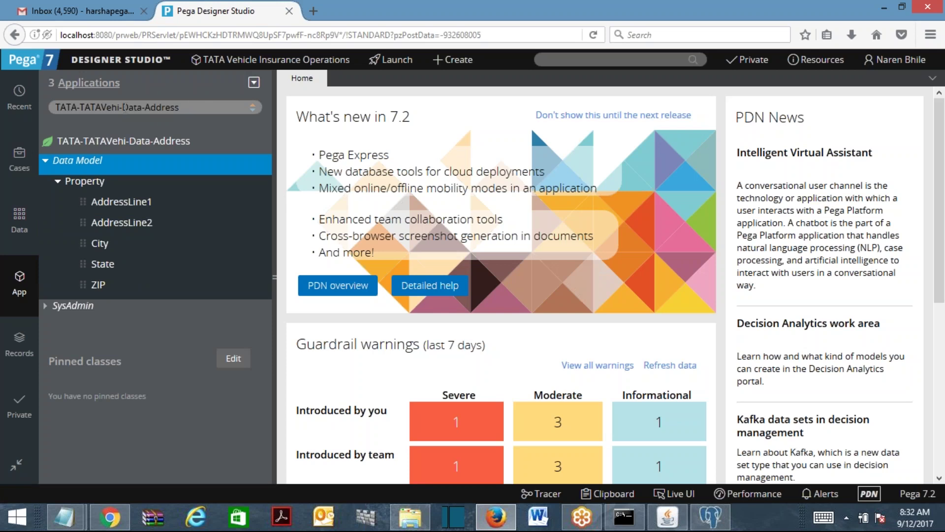
left_click_drag(124, 107, 180, 107)
type("Work")
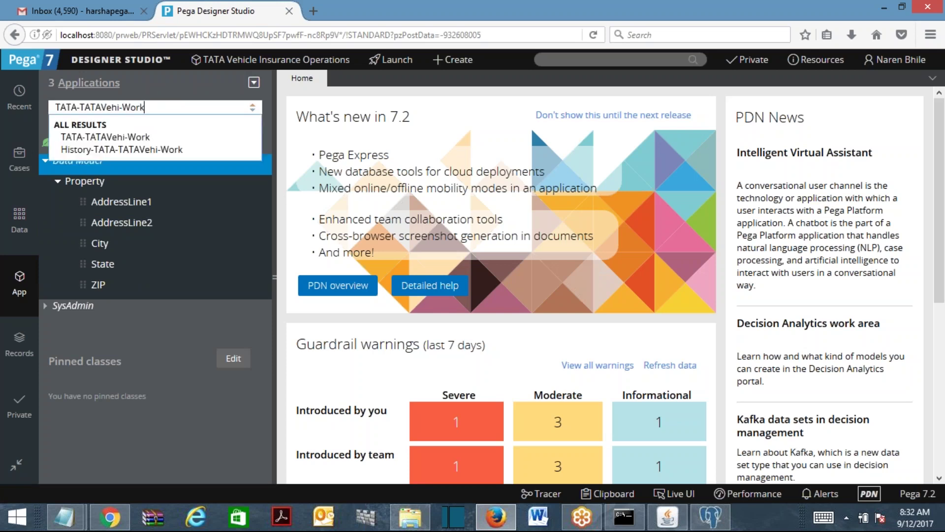
key("Return")
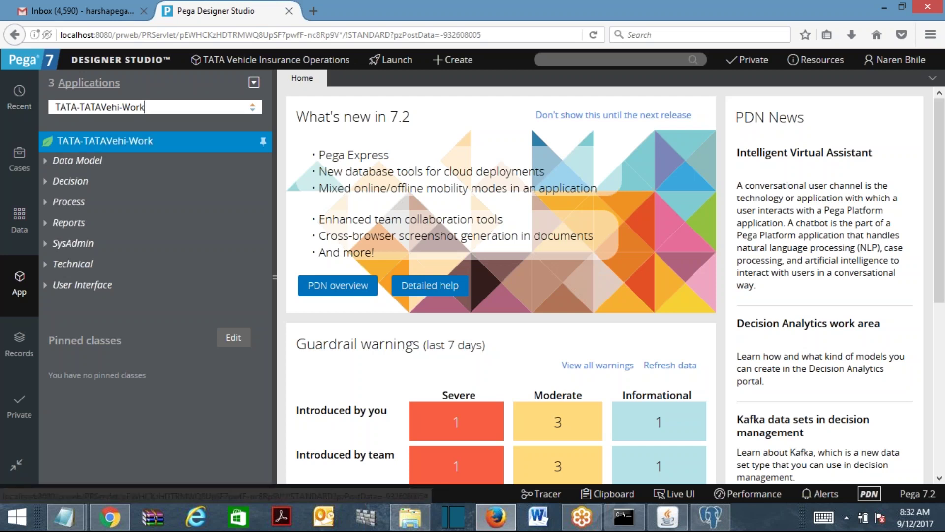
left_click(96, 143)
Create a new Work-class property labelled BillingAddress and open it.
right_click(96, 146)
mouse_move(190, 177)
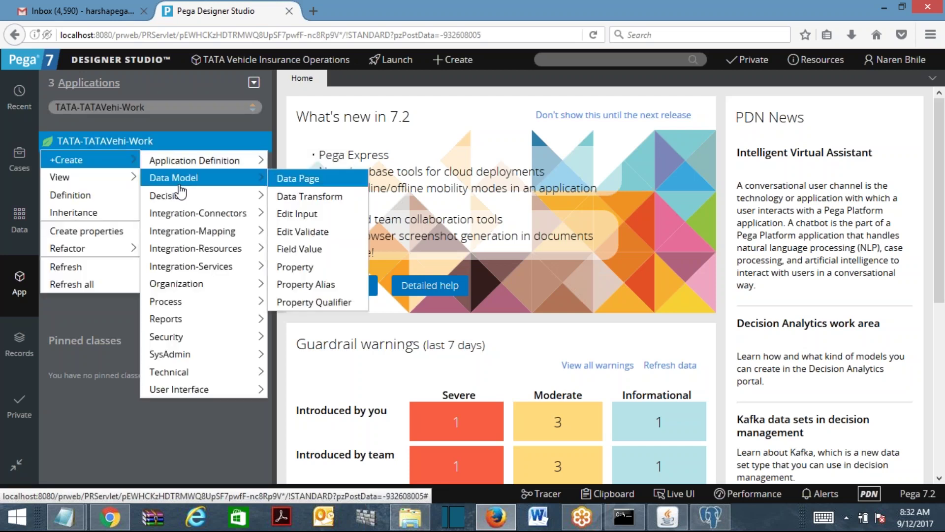
left_click(316, 264)
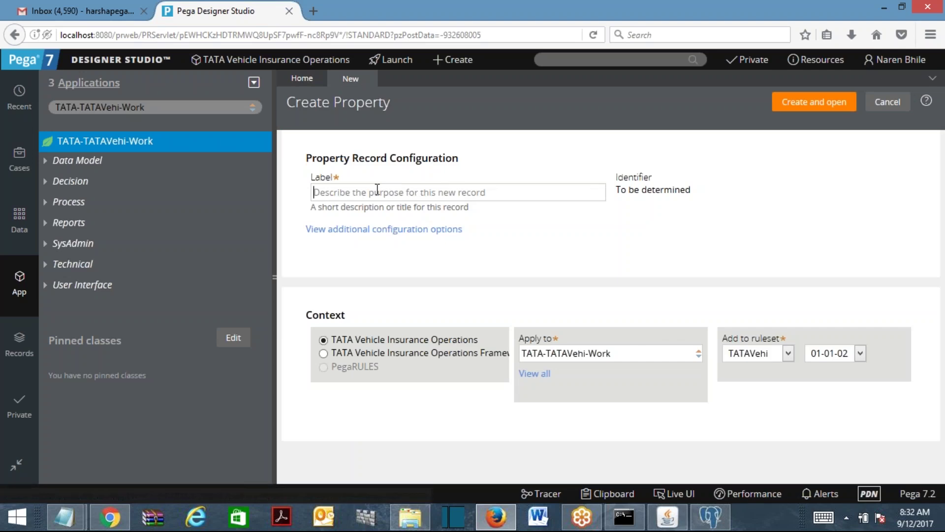
type("BillingAd")
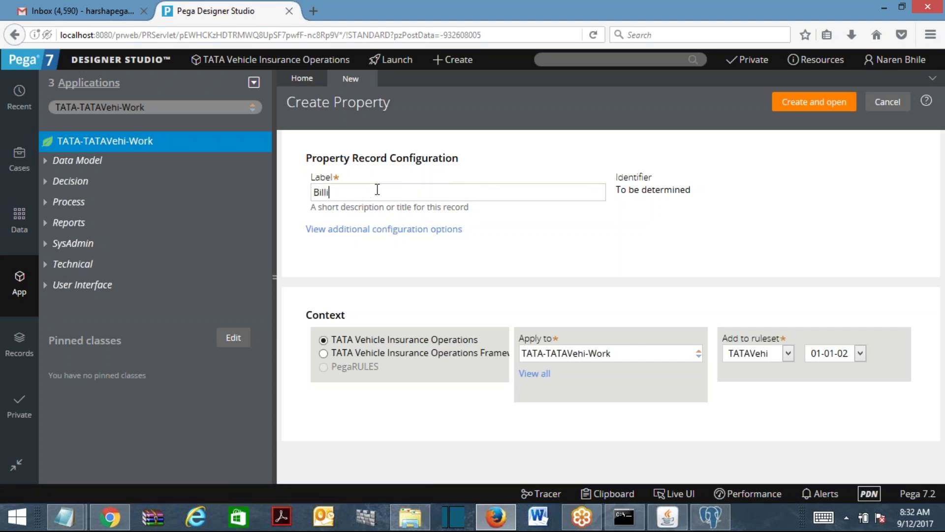
type("dress")
left_click(829, 104)
left_click(829, 103)
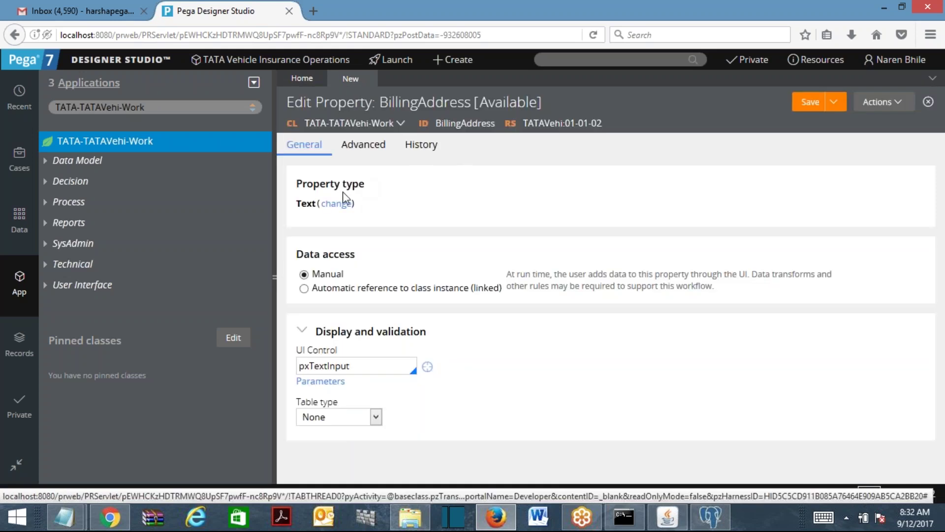
Make BillingAddress a Single Page of TATA-TATAVehi-Data-Address and save it.
left_click(337, 204)
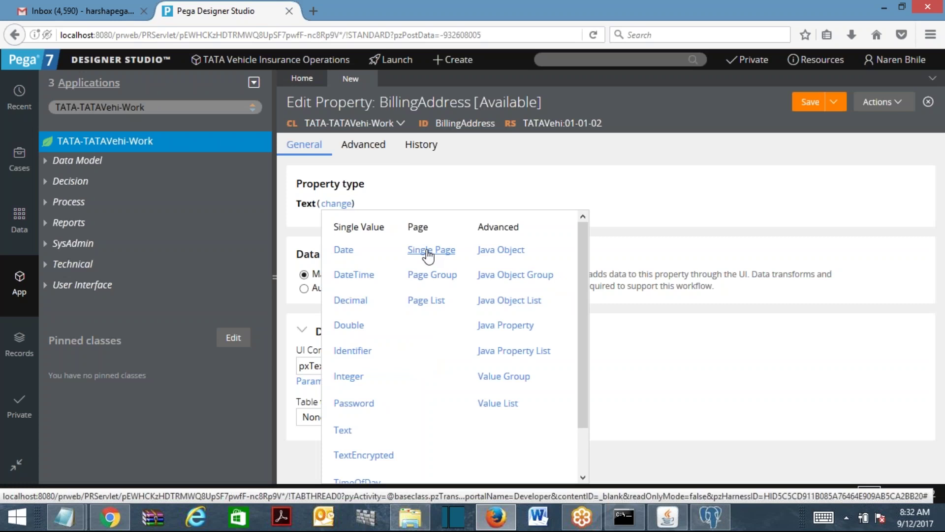
left_click(427, 252)
left_click(355, 240)
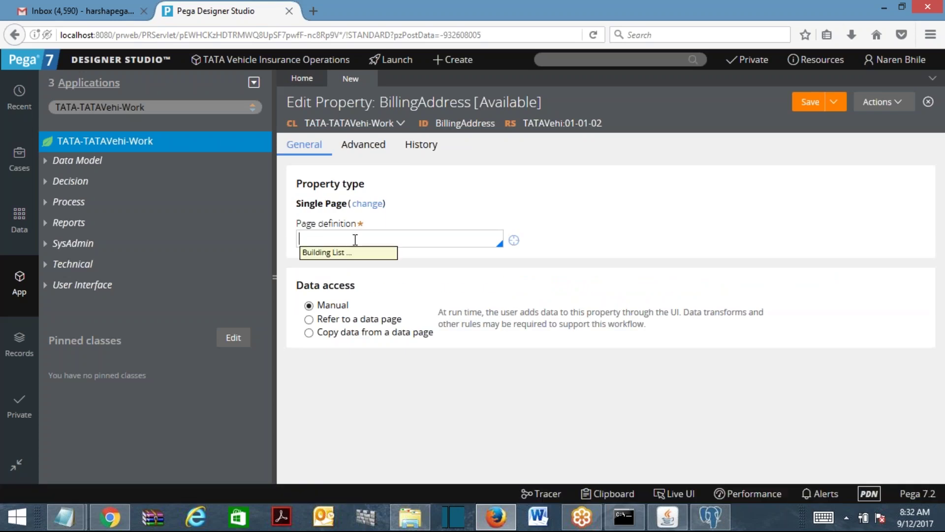
type("ata")
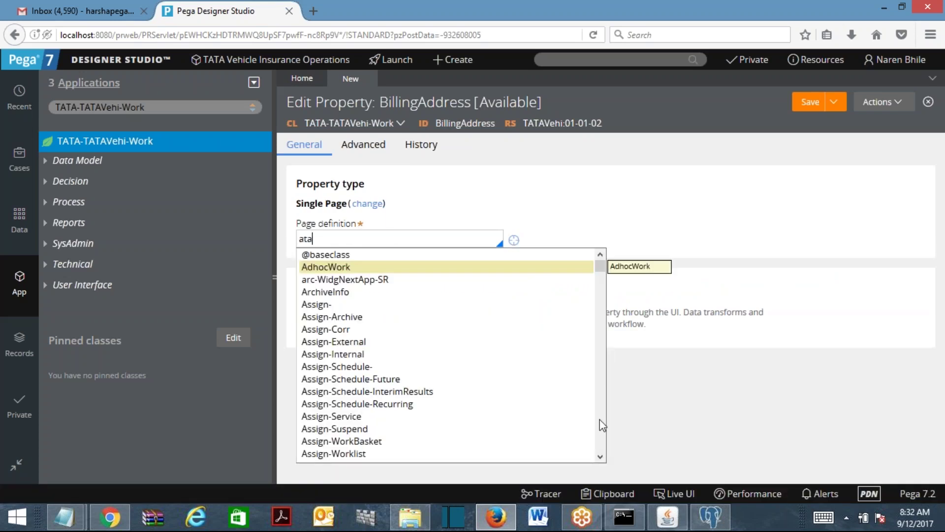
key("BackSpace")
key("BackSpace")
key("BackSpace")
type("tata")
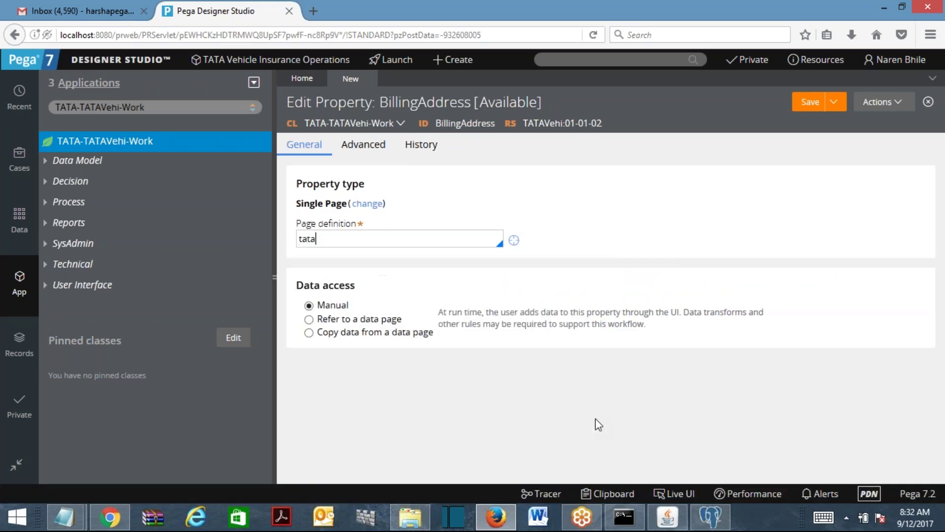
type("-")
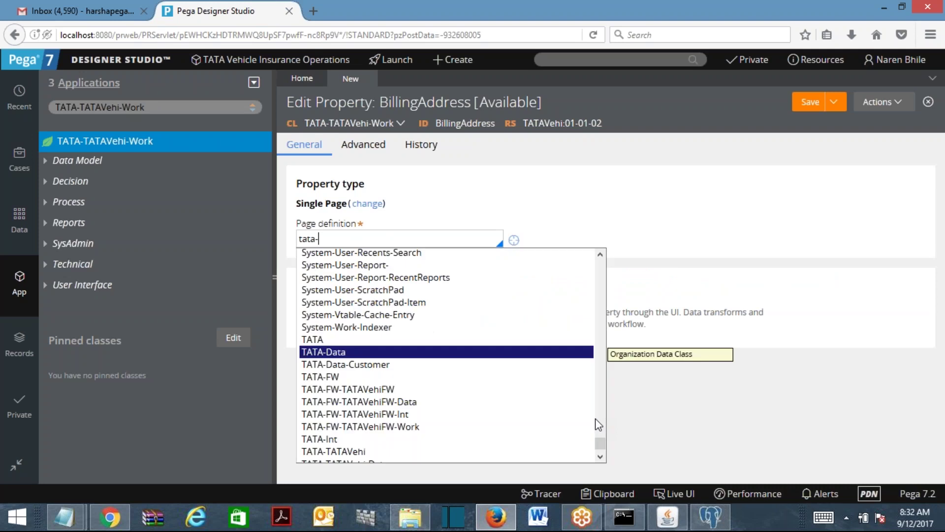
left_click(601, 457)
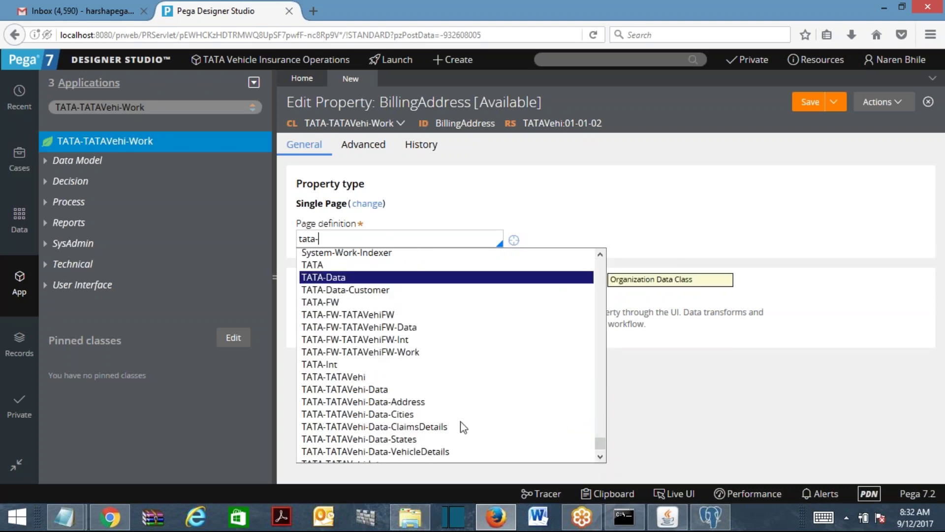
left_click(402, 403)
left_click(801, 114)
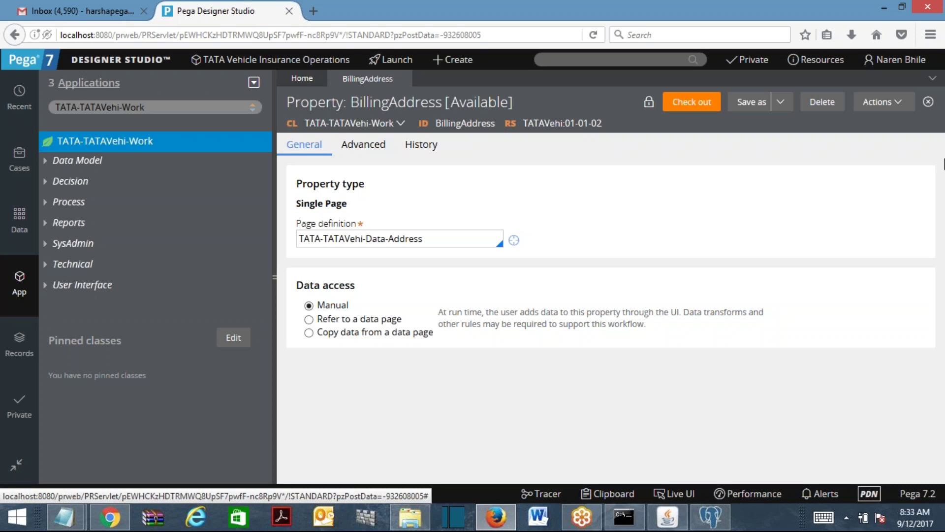
Save BillingAddress as a copy labelled ShippingAddress and open it.
left_click(752, 102)
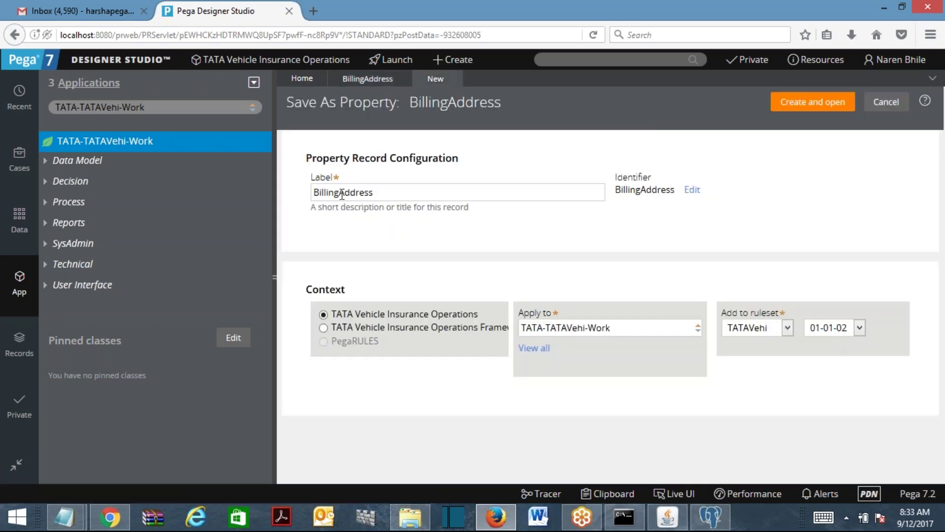
left_click_drag(339, 192, 286, 197)
type("ShippingAddress")
left_click(821, 110)
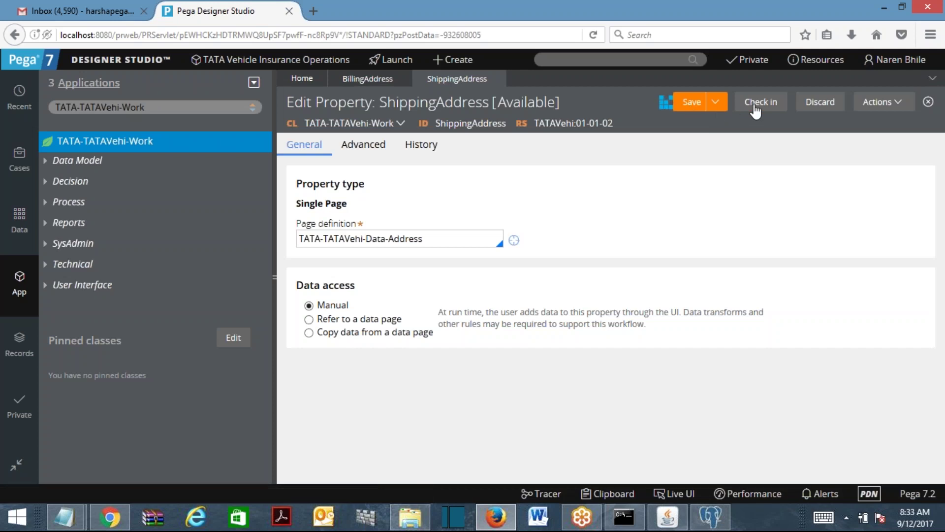
Check in the ShippingAddress property with a comment.
left_click(755, 108)
type("sfsdfs")
left_click(810, 347)
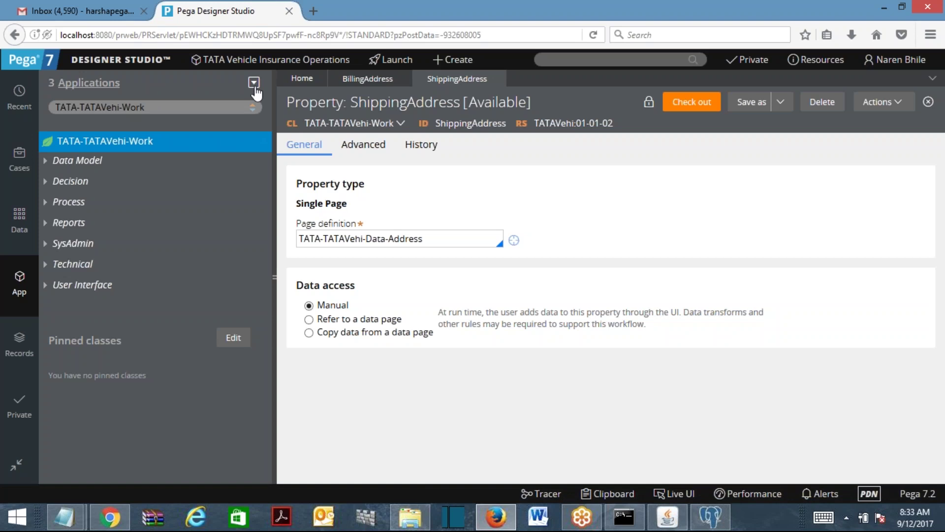
Inspect the address fields inside the BillingAddress and ShippingAddress properties in the explorer.
left_click(46, 163)
left_click(58, 181)
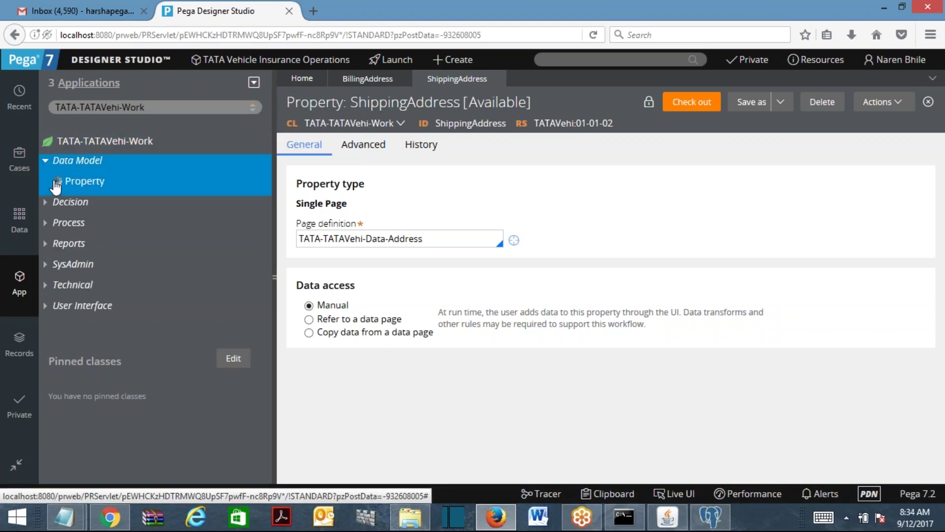
left_click(70, 223)
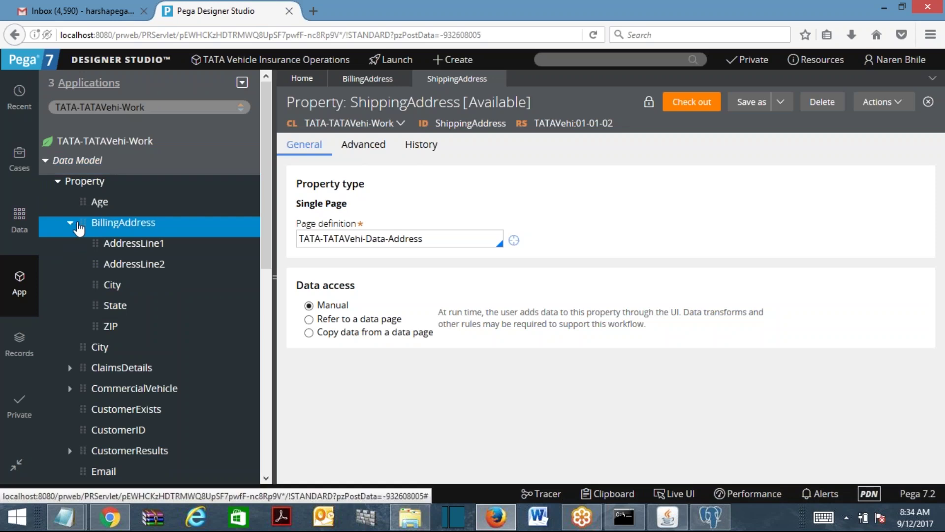
left_click(71, 223)
left_click(266, 330)
left_click(92, 208)
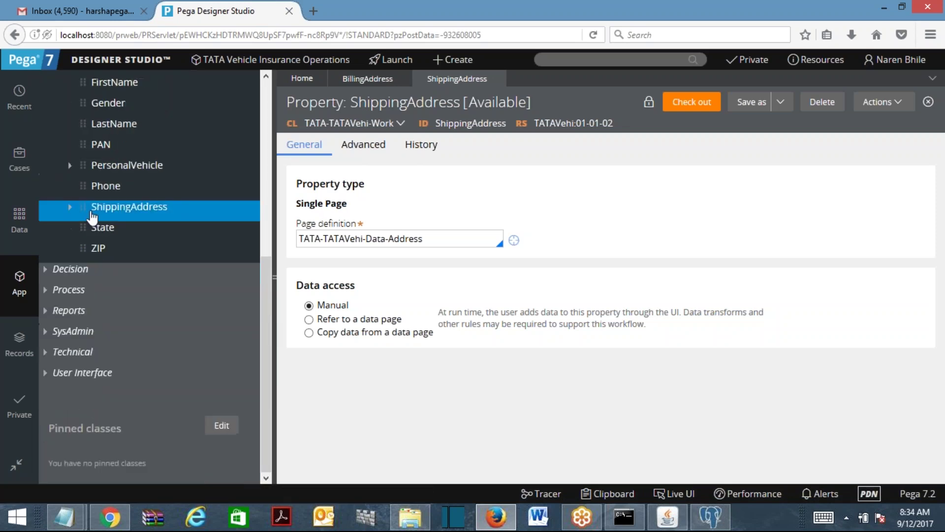
left_click(70, 207)
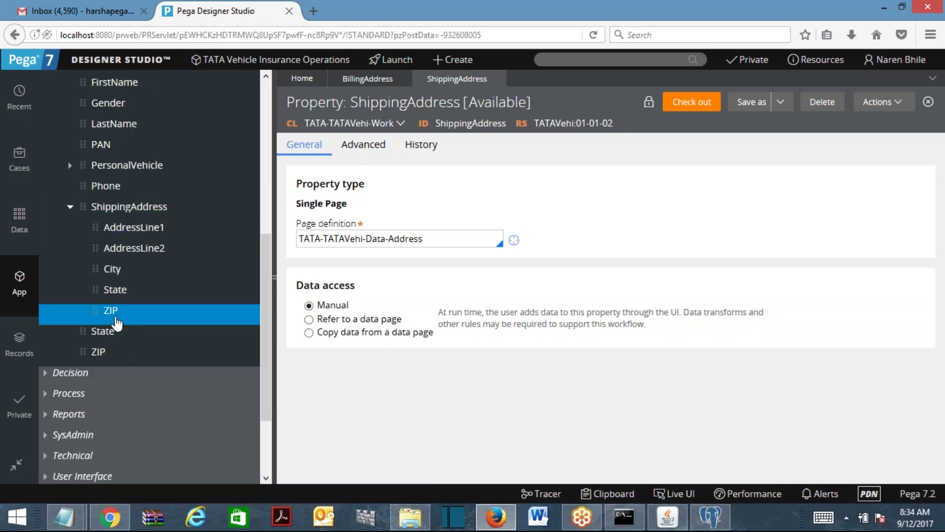
left_click(70, 207)
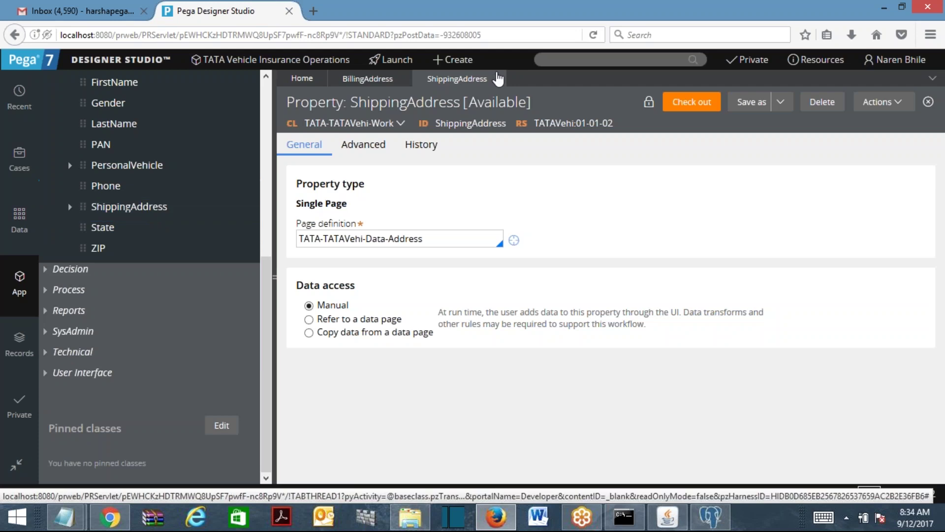
Close both address property tabs and collapse the Data Model tree.
left_click(497, 78)
left_click(402, 80)
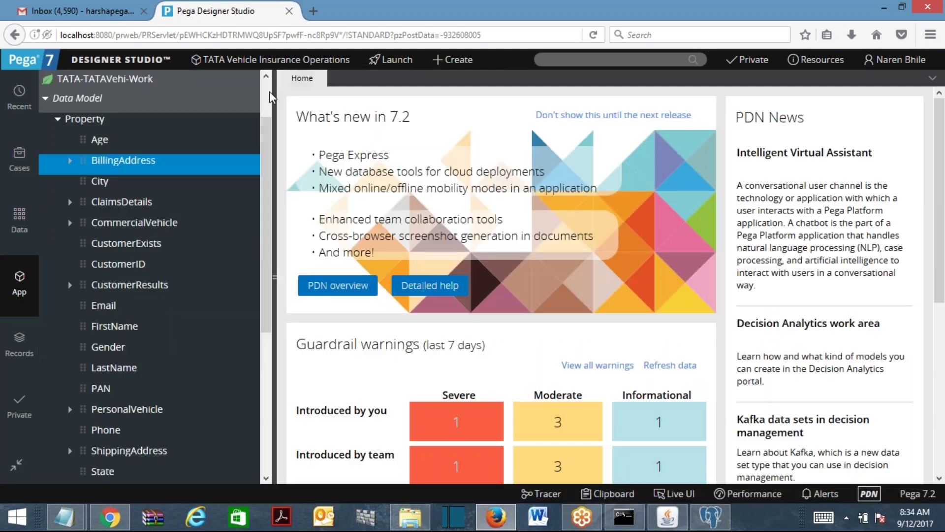
scroll(270, 97, "up", 2)
left_click(57, 182)
left_click(46, 165)
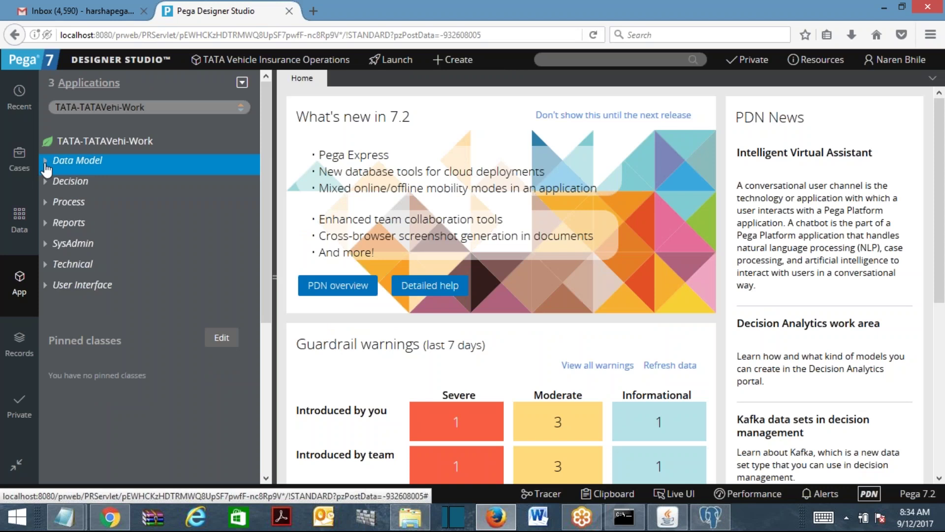
Start a new Work-class property and enter the label IsBillShipAddrSame.
right_click(77, 168)
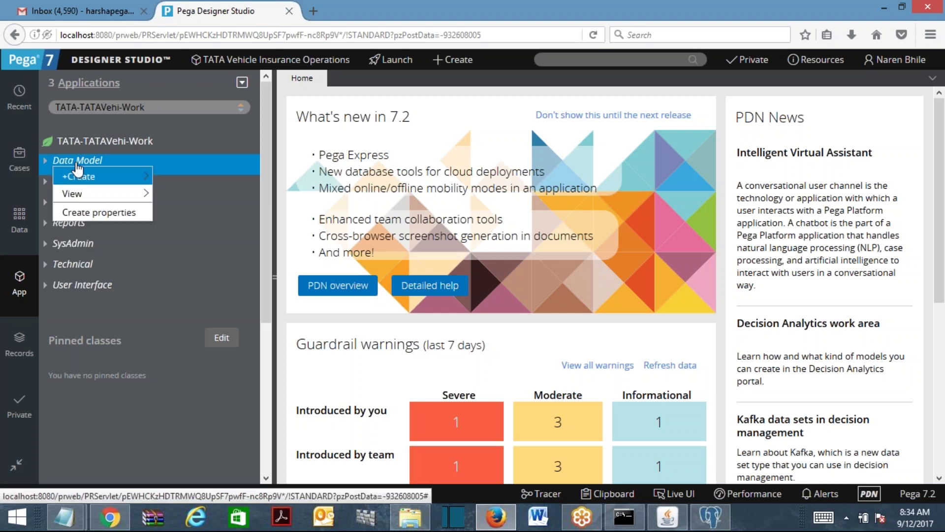
mouse_move(101, 178)
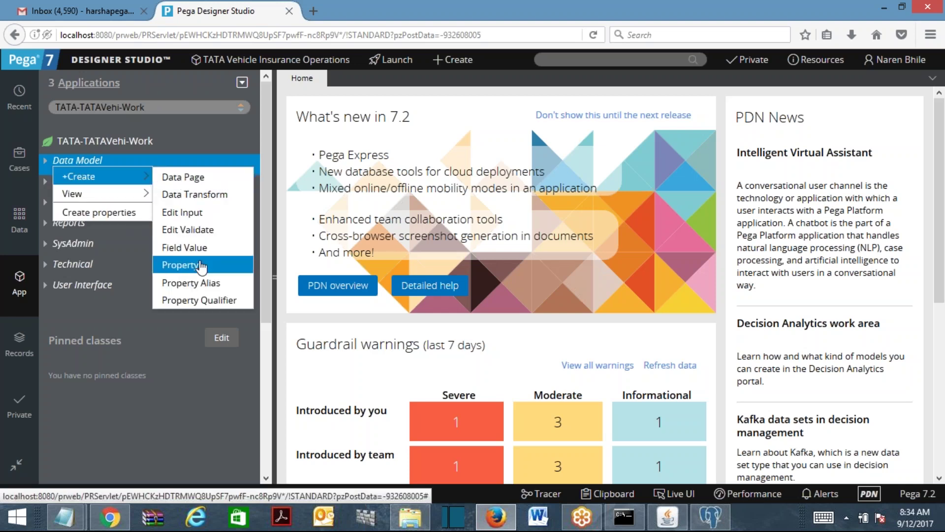
left_click(195, 265)
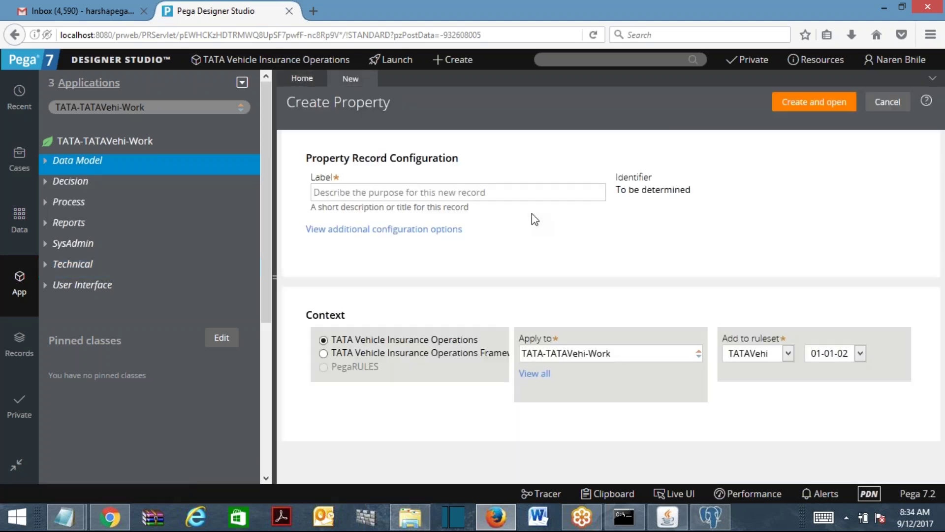
left_click(435, 192)
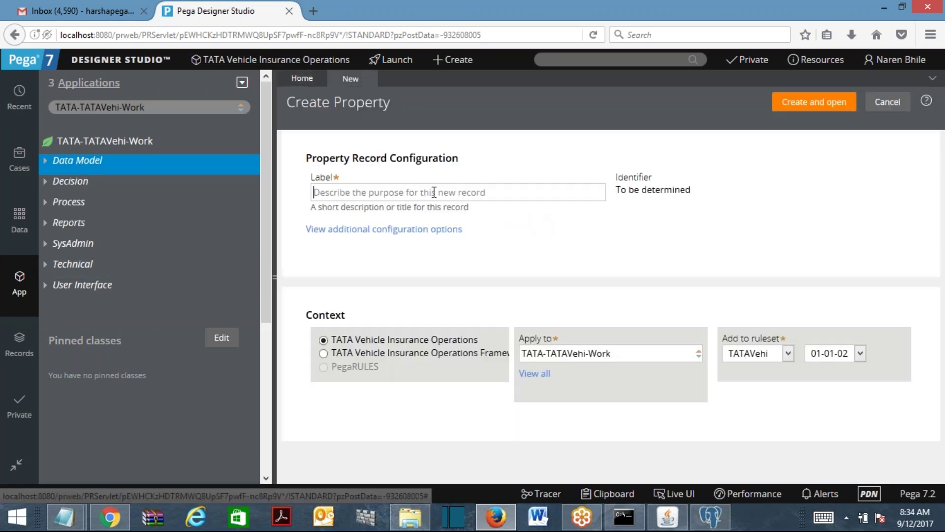
type("IsB")
type("i")
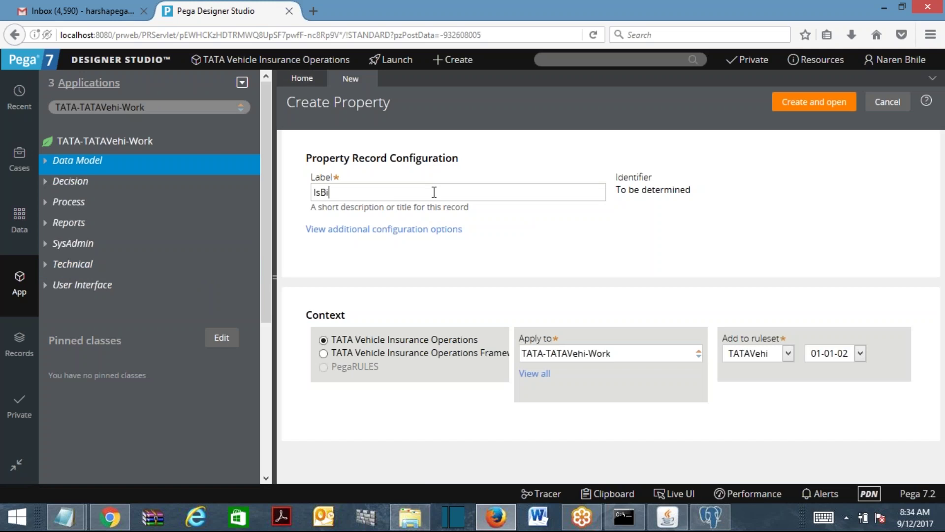
type("llshipAddrSame")
left_click(642, 296)
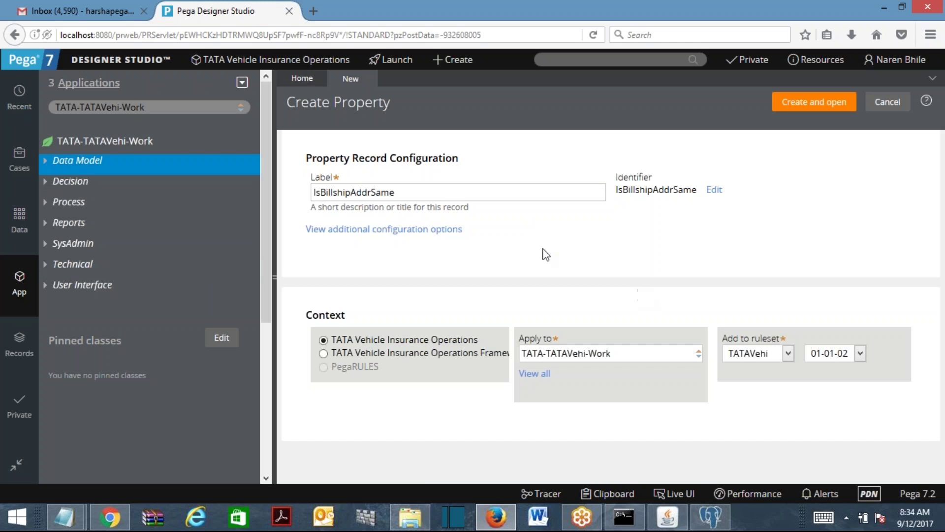
Fix the label's capital S, then create and open the IsBillShipAddrSame property.
left_click(338, 192)
key("BackSpace")
type("S")
left_click(556, 256)
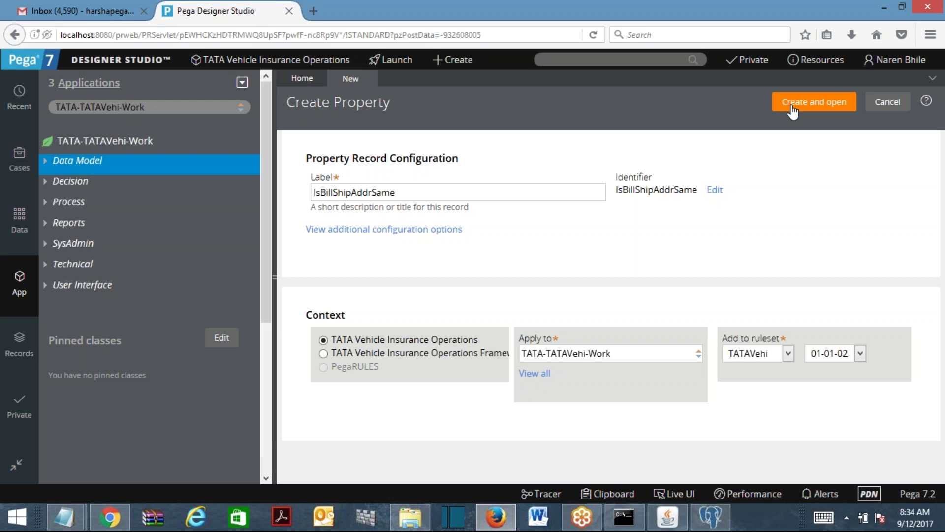
left_click(793, 114)
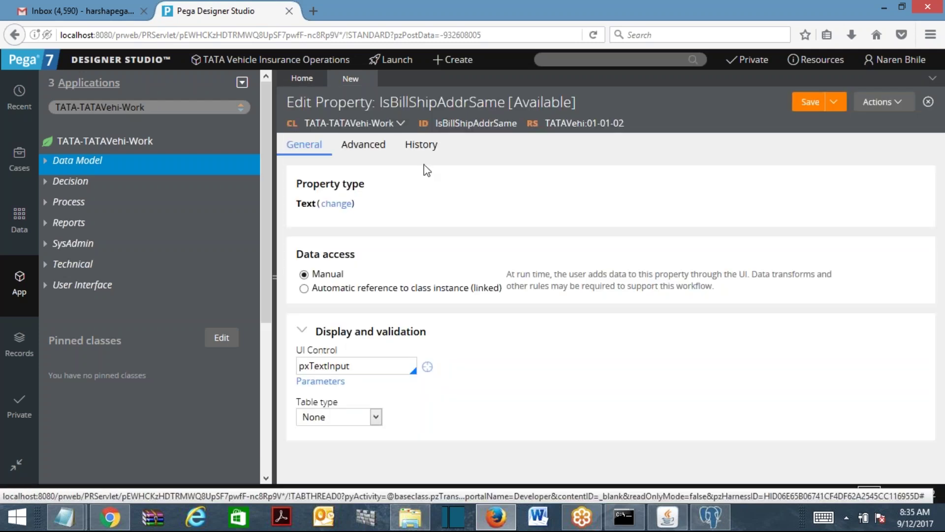
Change IsBillShipAddrSame's property type to TrueFalse and save it.
left_click(337, 205)
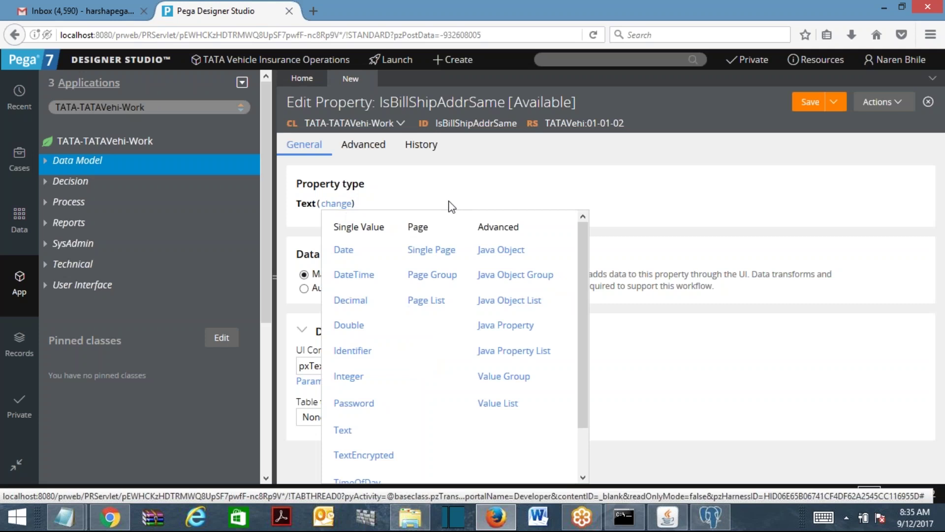
scroll(580, 436, "down", 1)
left_click(355, 456)
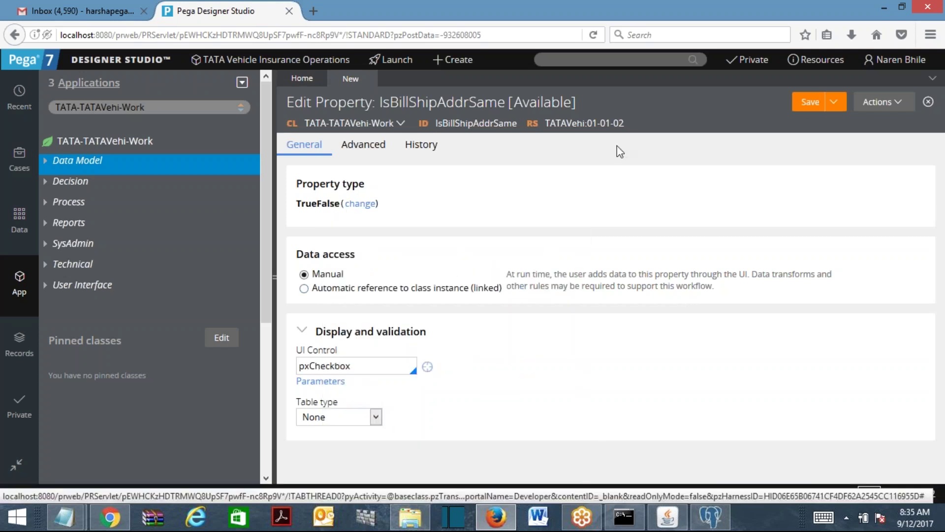
left_click(806, 106)
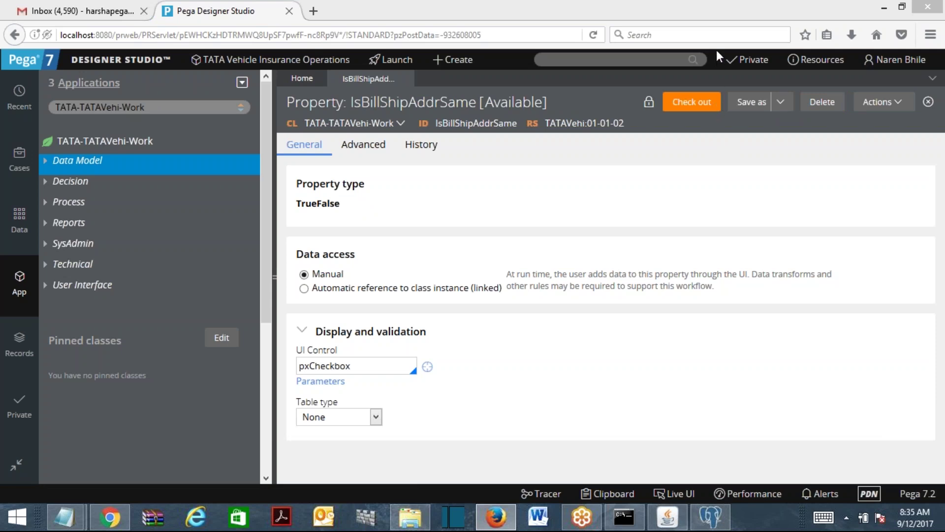
left_click(697, 59)
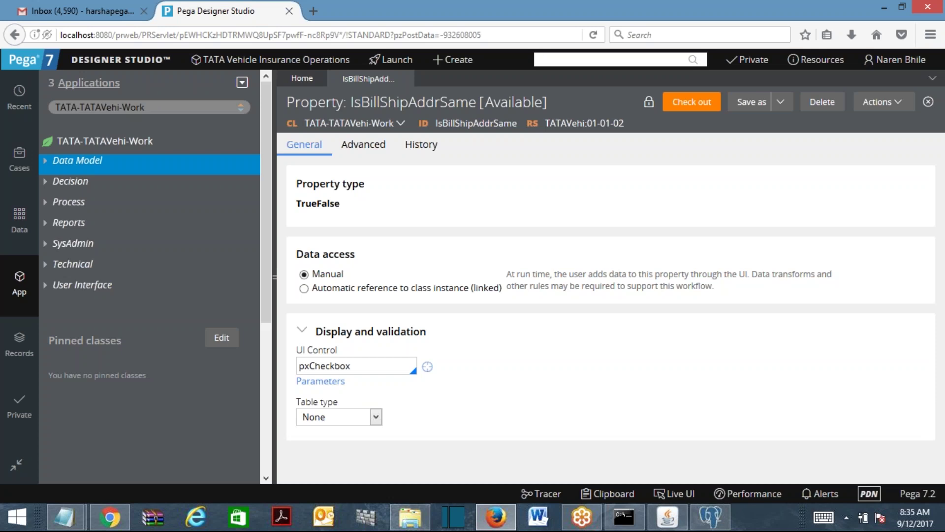
Create a When rule labelled BillShipAddrSame in TATA-TATAVehi-Work from the Decision category and open it.
right_click(61, 181)
mouse_move(77, 197)
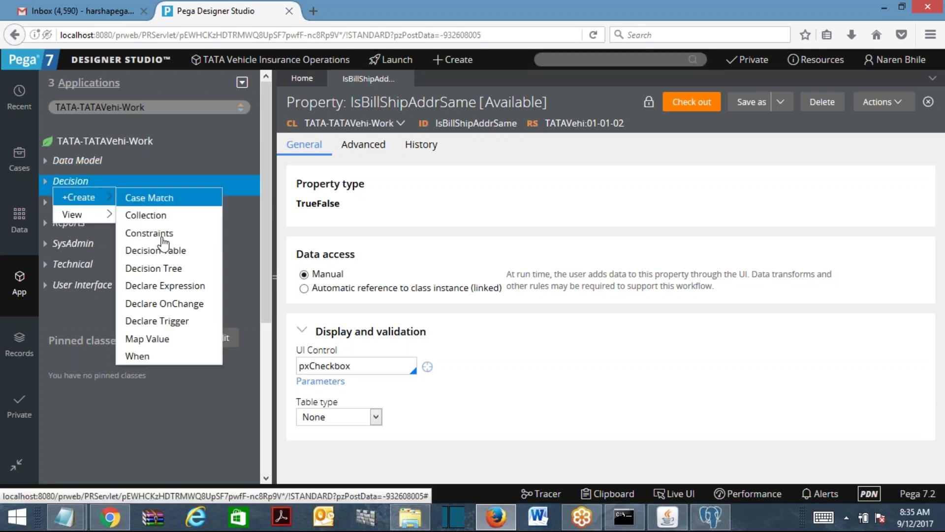
left_click(133, 355)
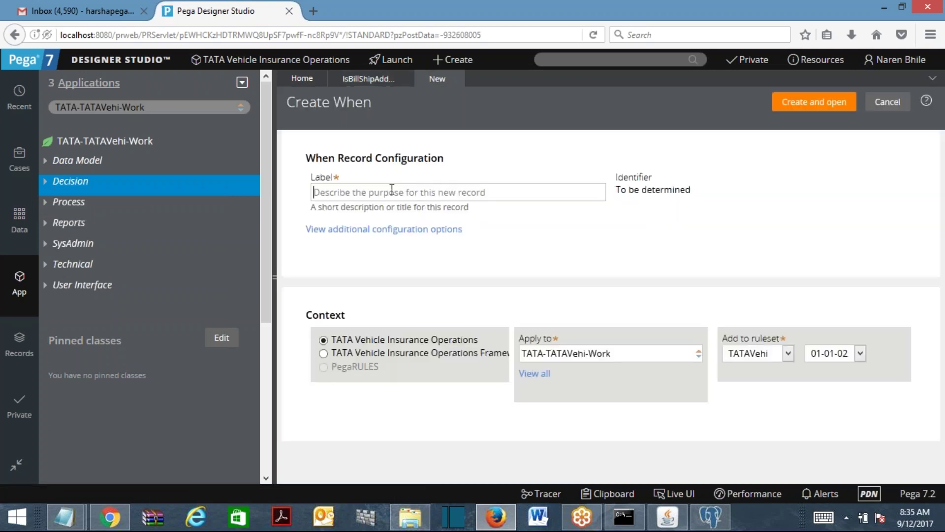
type("BillSh")
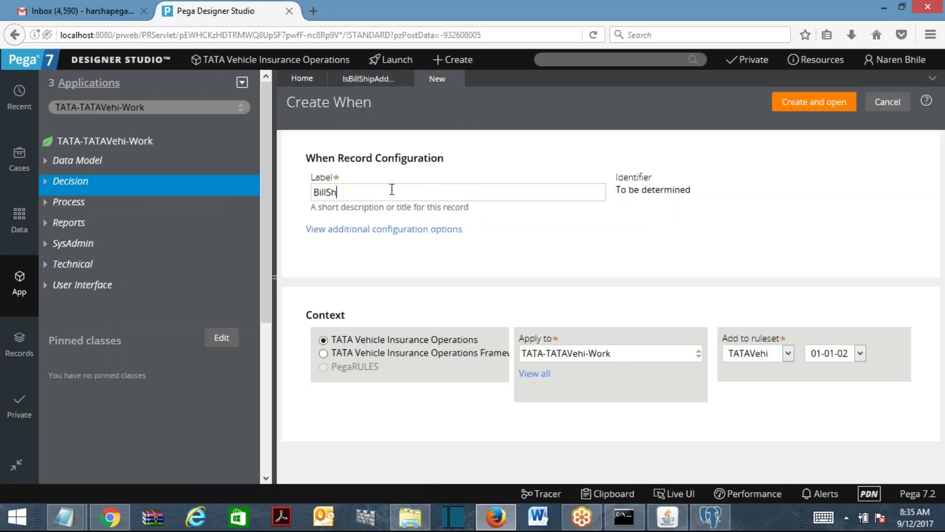
type("ipAddrSame")
left_click(559, 247)
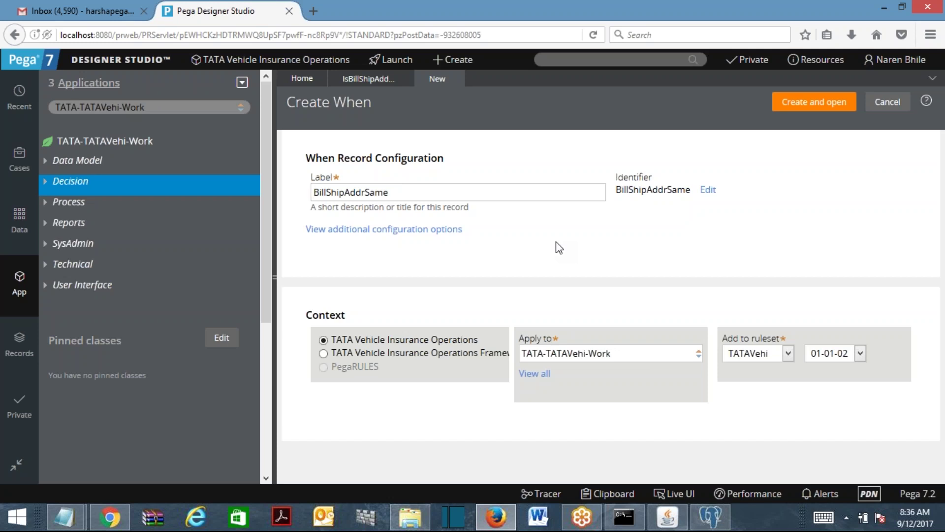
left_click(827, 105)
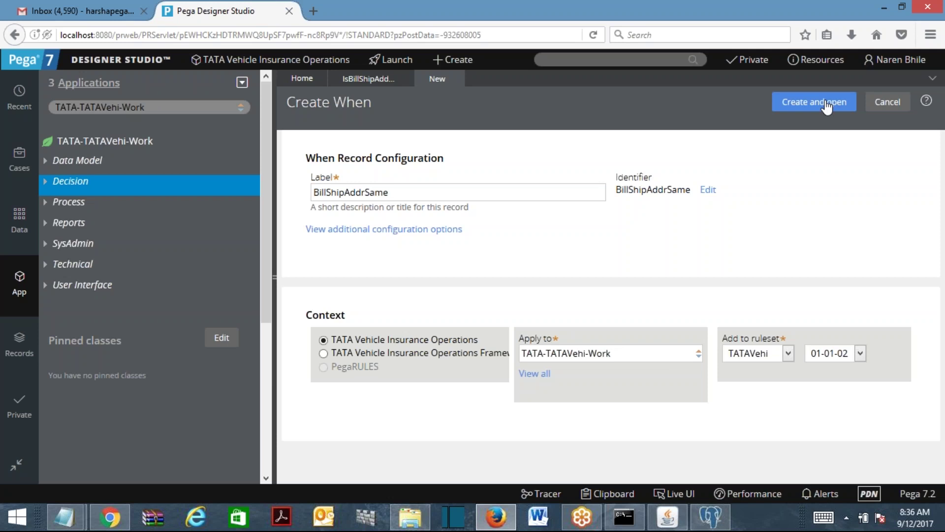
left_click(827, 106)
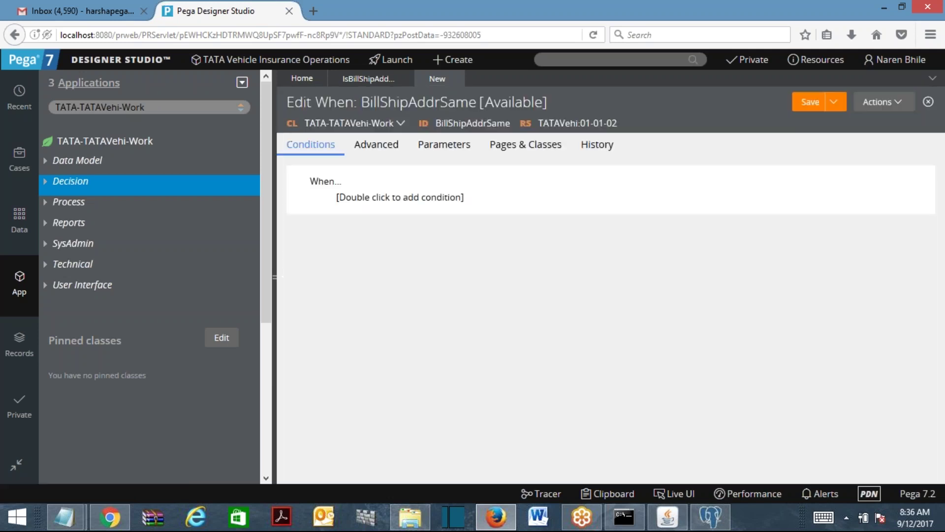
On the Advanced tab, set condition A to .IsBillShipAddrSame = true.
left_click(389, 202)
double_click(412, 199)
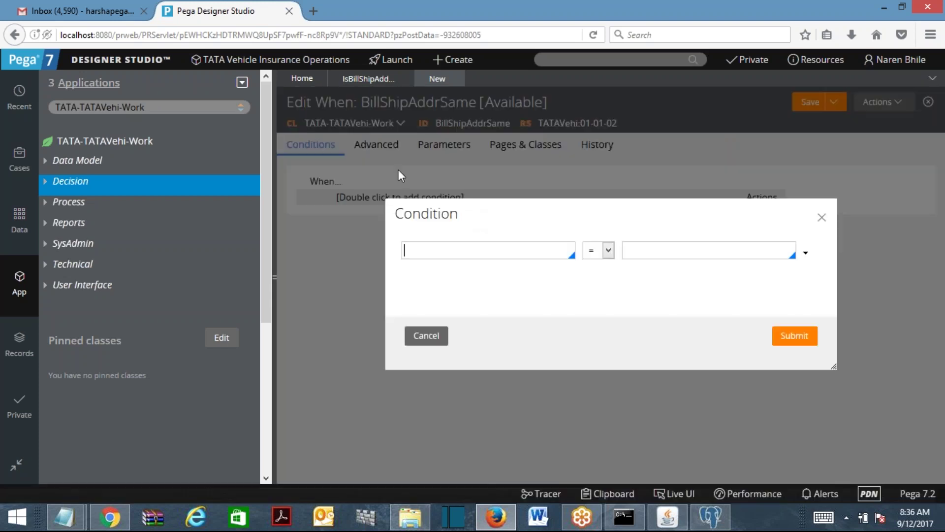
left_click(420, 340)
left_click(386, 147)
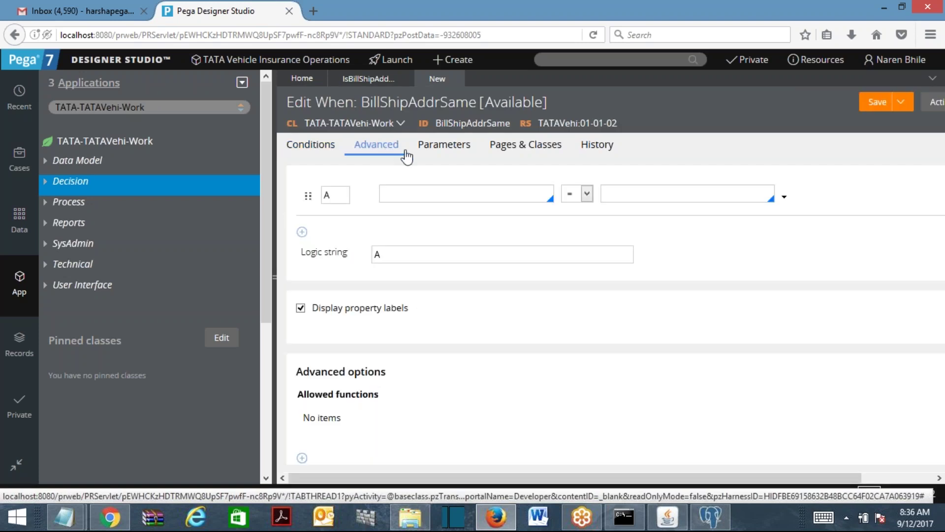
left_click(413, 195)
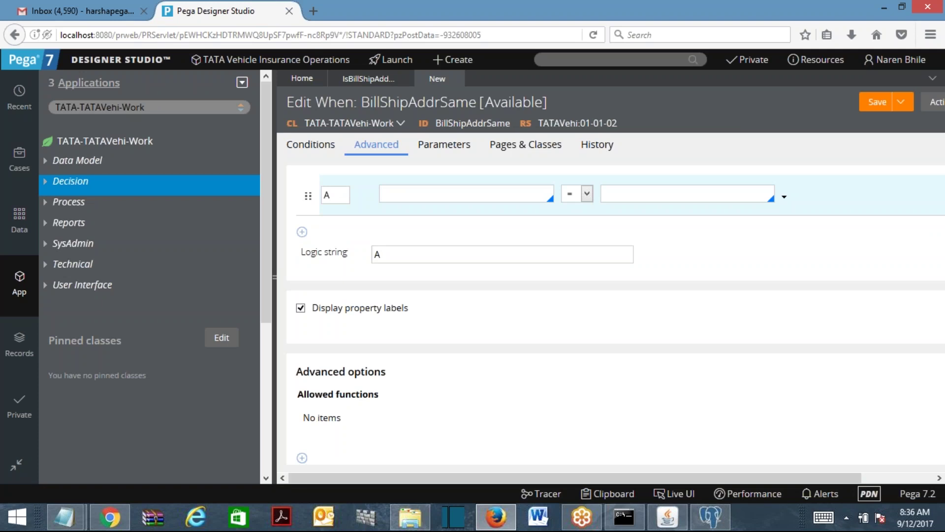
type(".is")
key("Return")
left_click(628, 197)
type("true")
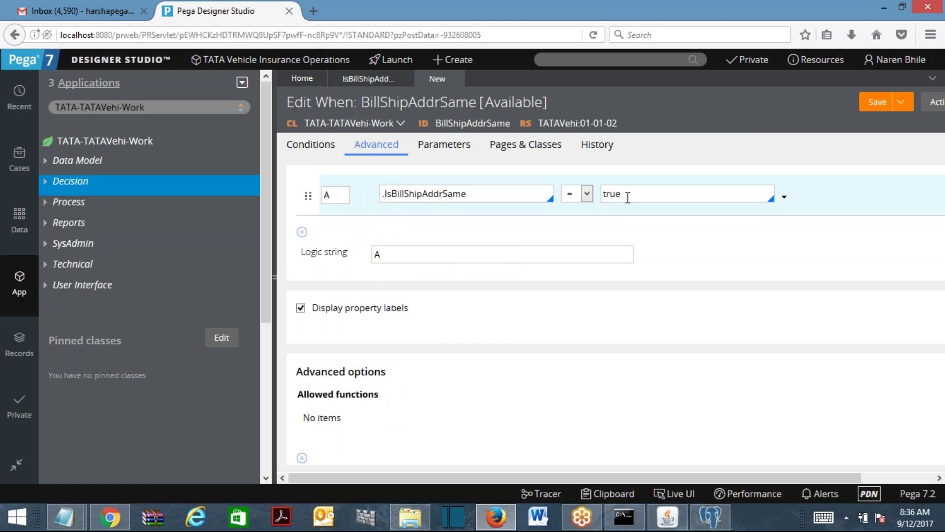
Preview the condition as a readable statement, then review it in the advanced editor.
left_click(301, 145)
left_click(376, 144)
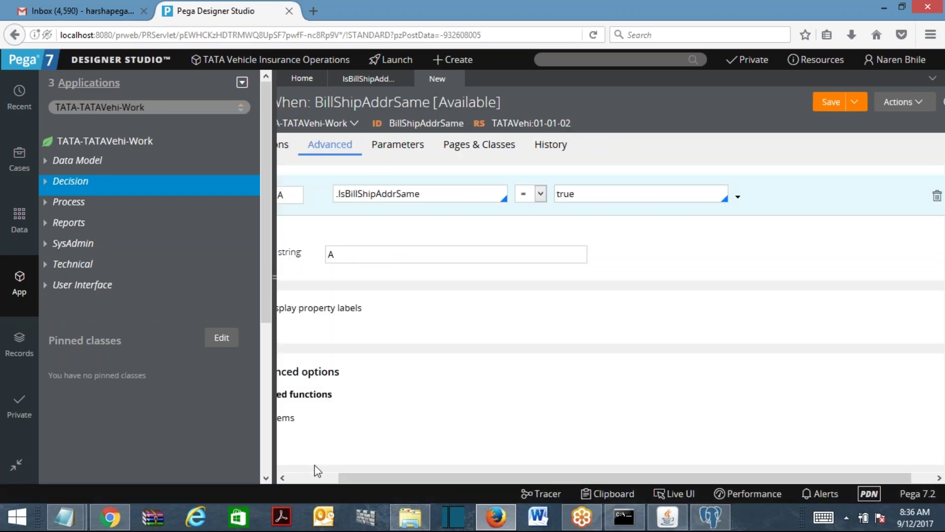
left_click(306, 477)
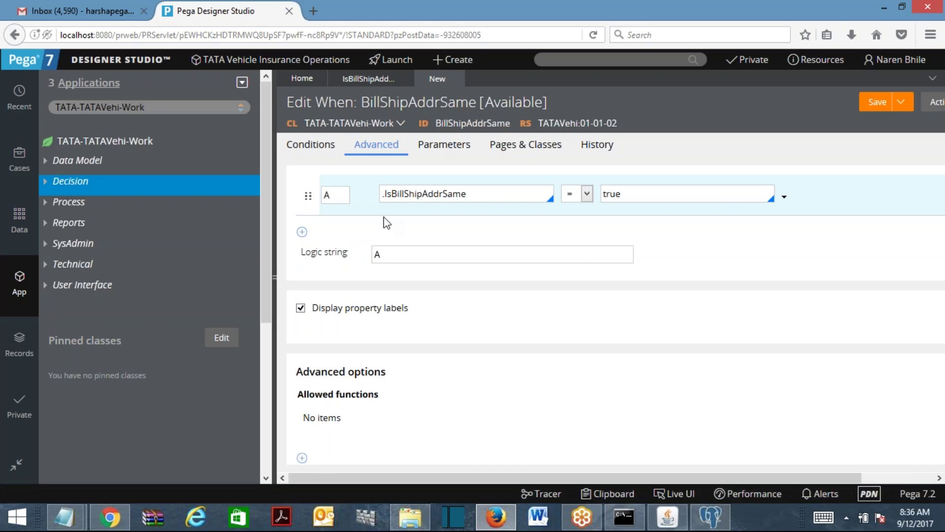
left_click(336, 197)
left_click(434, 255)
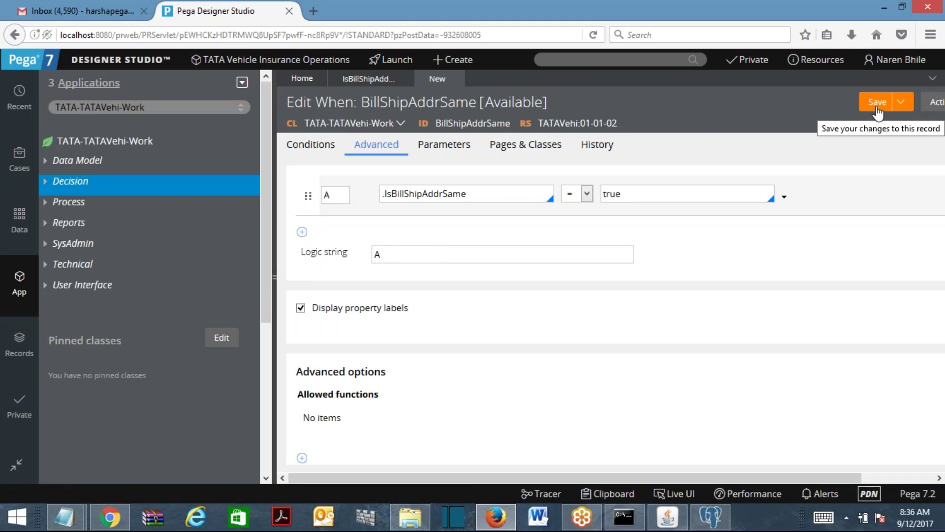
Save the BillShipAddrSame When rule and close the rule tabs, returning to Home.
left_click(877, 112)
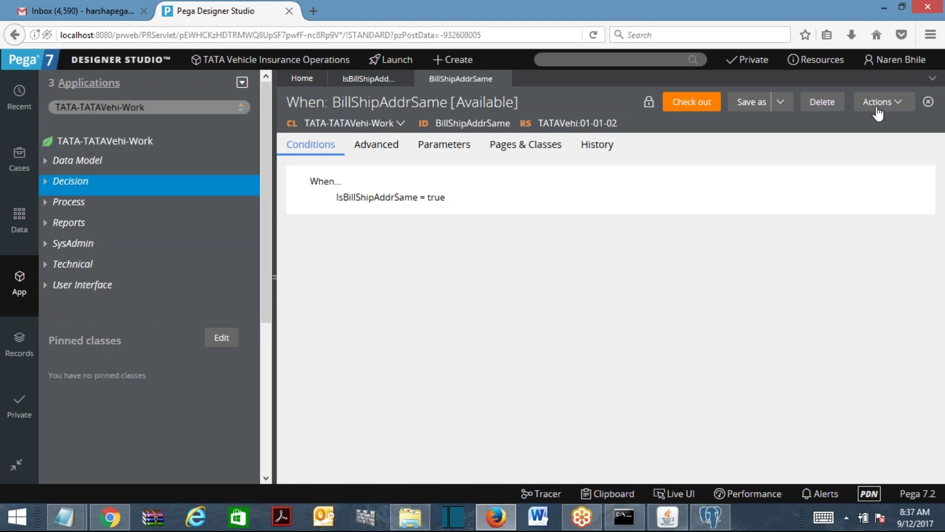
left_click(503, 78)
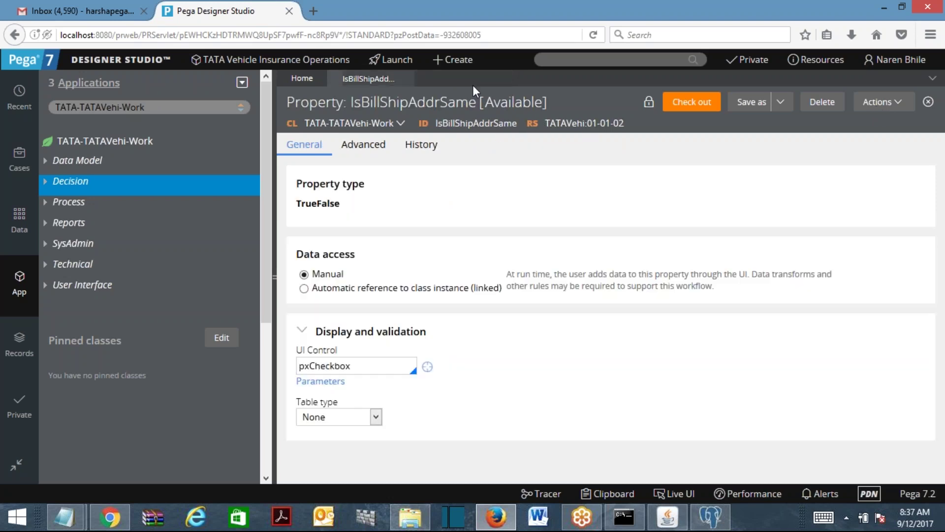
left_click(409, 80)
left_click(552, 58)
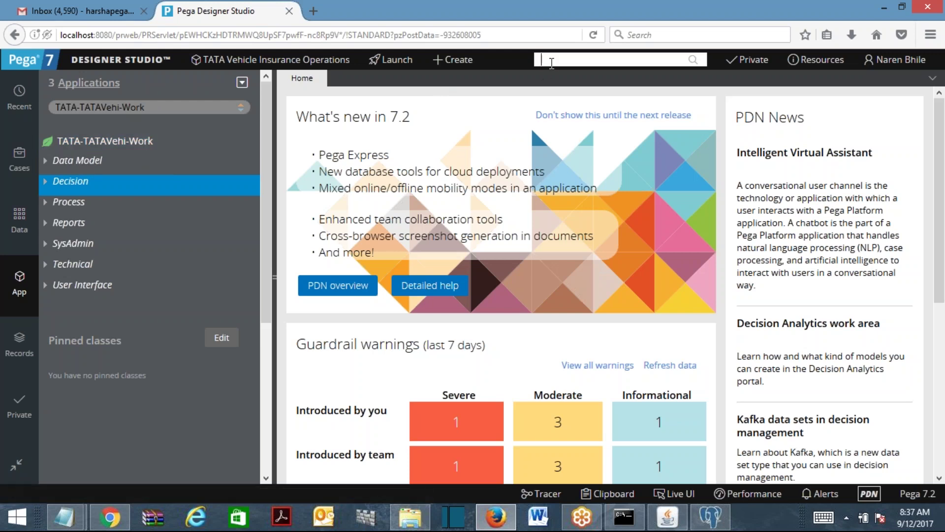
Start a new Section under TATA-TATAVehi-Work and label it BillingAddrSec.
right_click(140, 144)
mouse_move(131, 160)
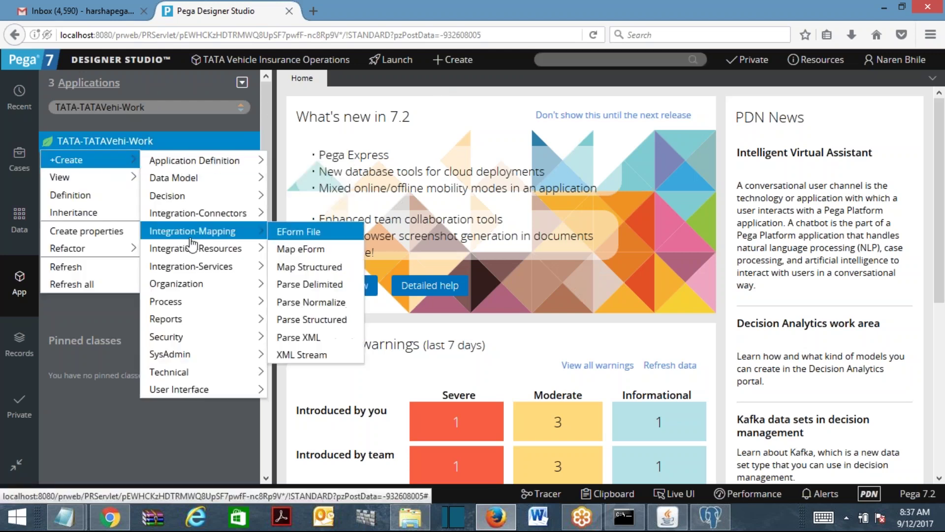
mouse_move(179, 388)
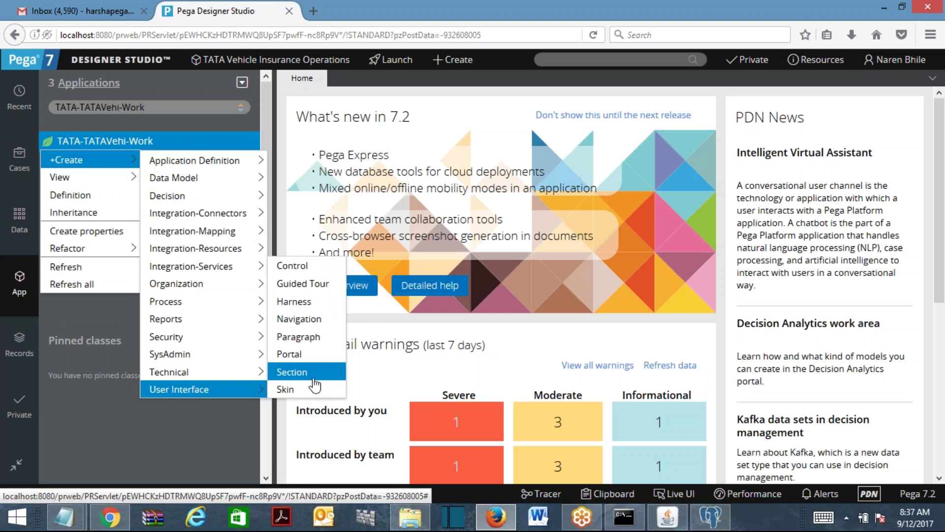
left_click(294, 373)
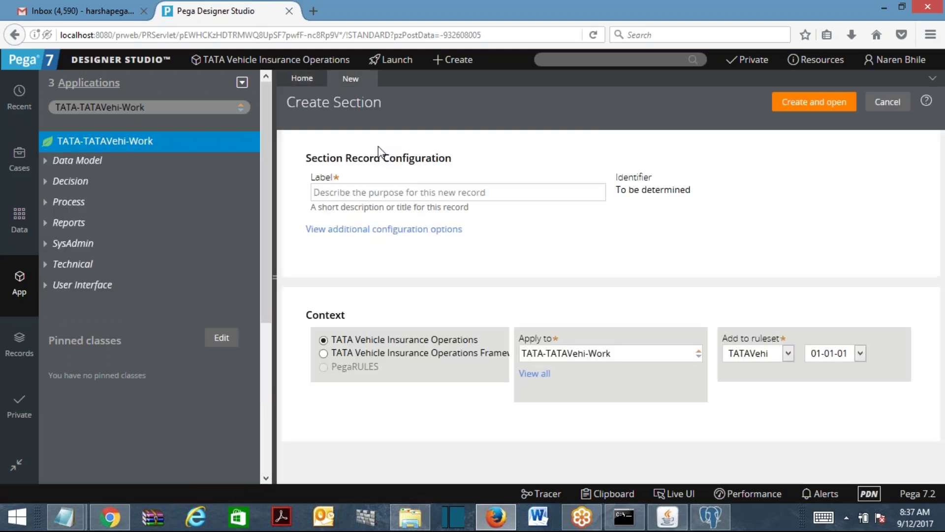
left_click(356, 192)
type("Billingad")
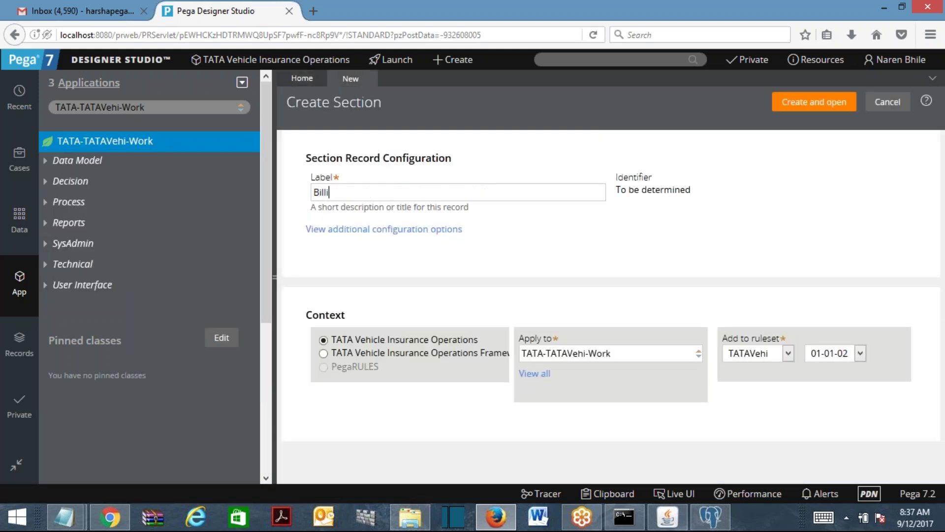
key("BackSpace")
key("BackSpace")
type("AddrSec")
Create the BillingAddrSec section and add a Text Input field to its dynamic layout.
left_click(793, 106)
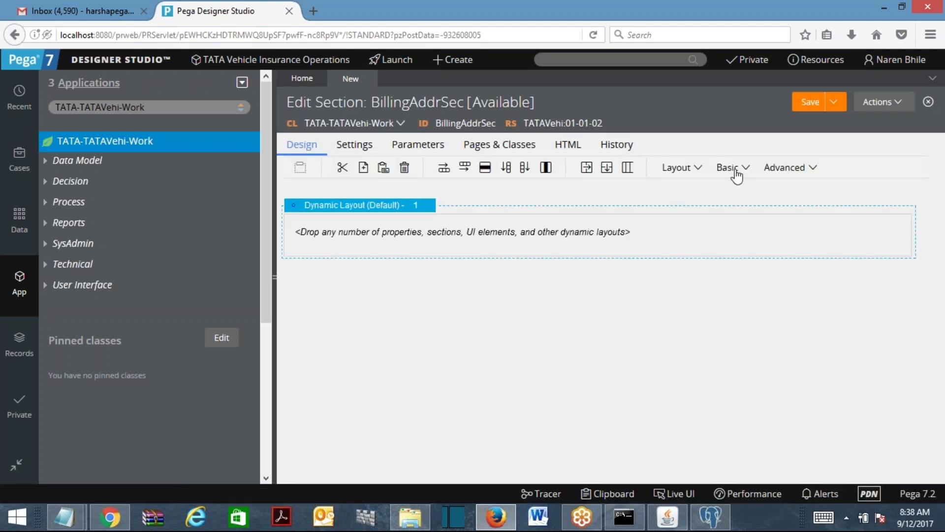
left_click(735, 170)
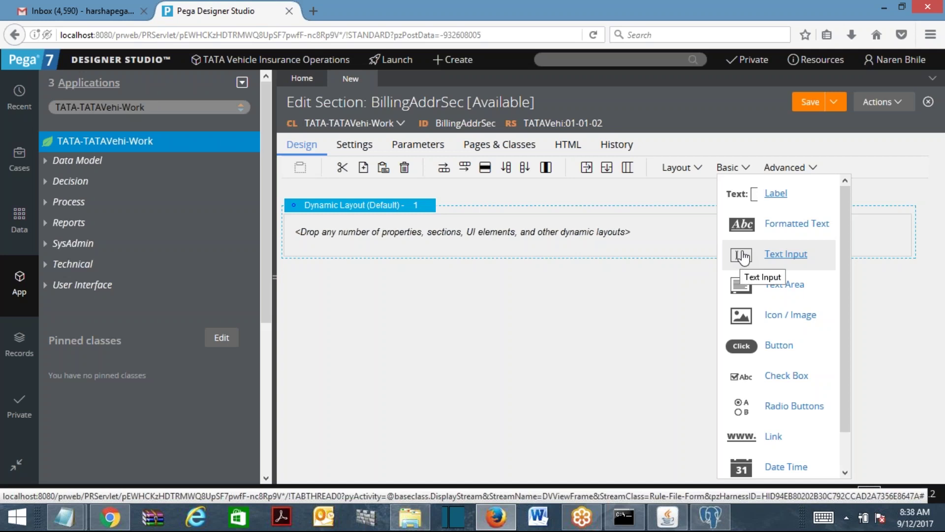
left_click(746, 168)
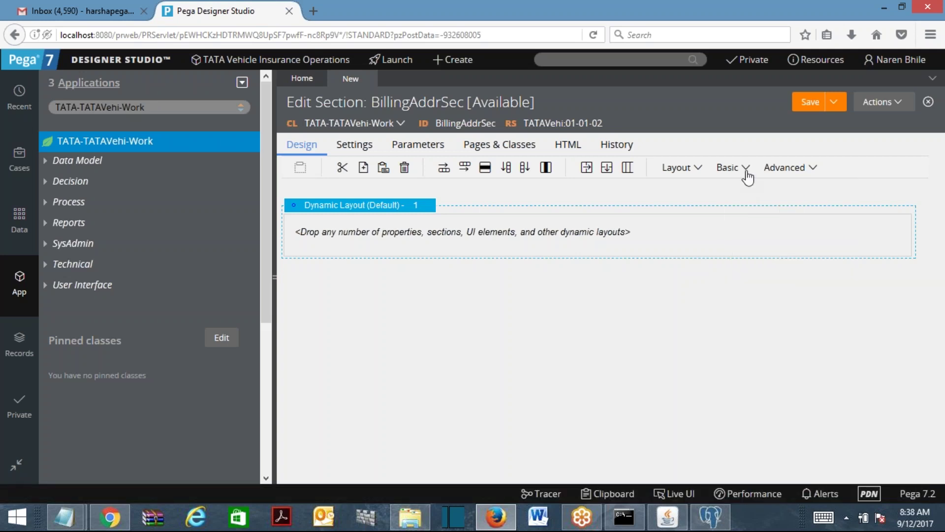
left_click(746, 170)
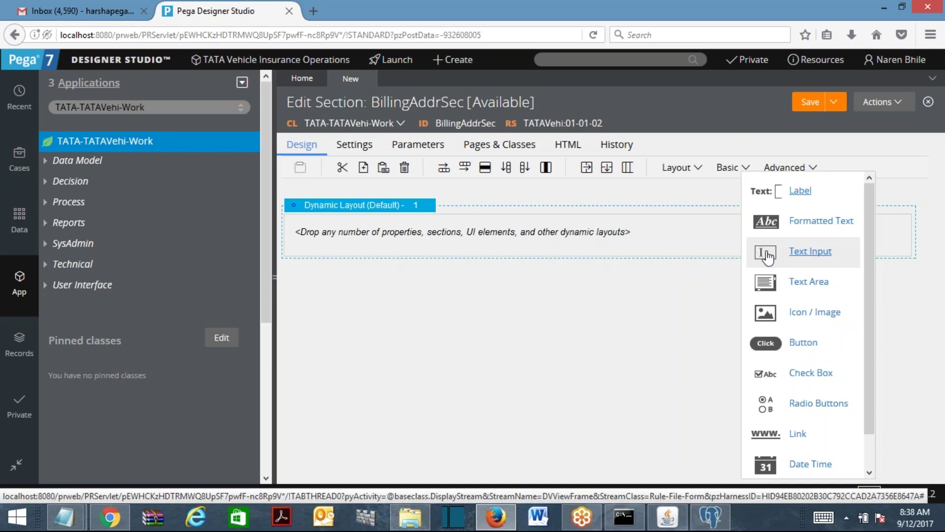
left_click_drag(767, 255, 469, 226)
Copy the Text Input field and paste it four times for five fields.
right_click(468, 227)
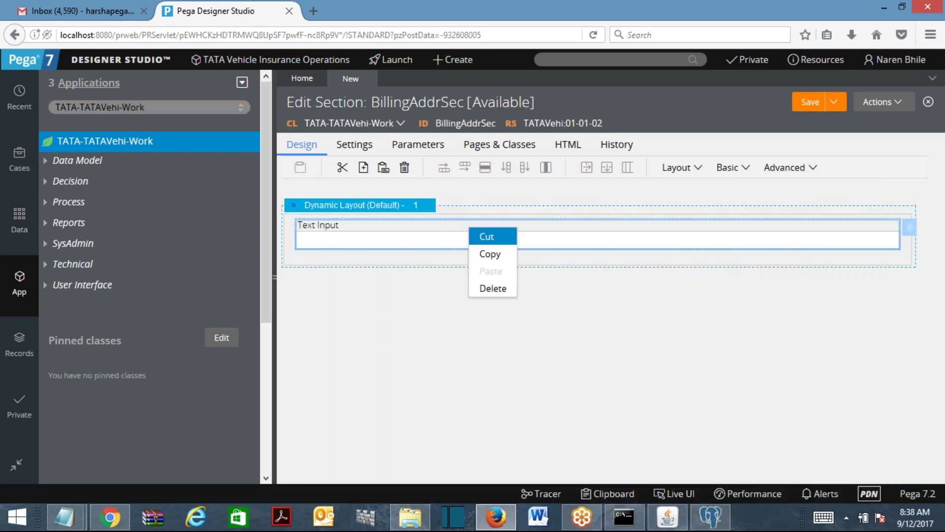
left_click(489, 254)
right_click(446, 243)
left_click(466, 282)
right_click(404, 242)
left_click(423, 281)
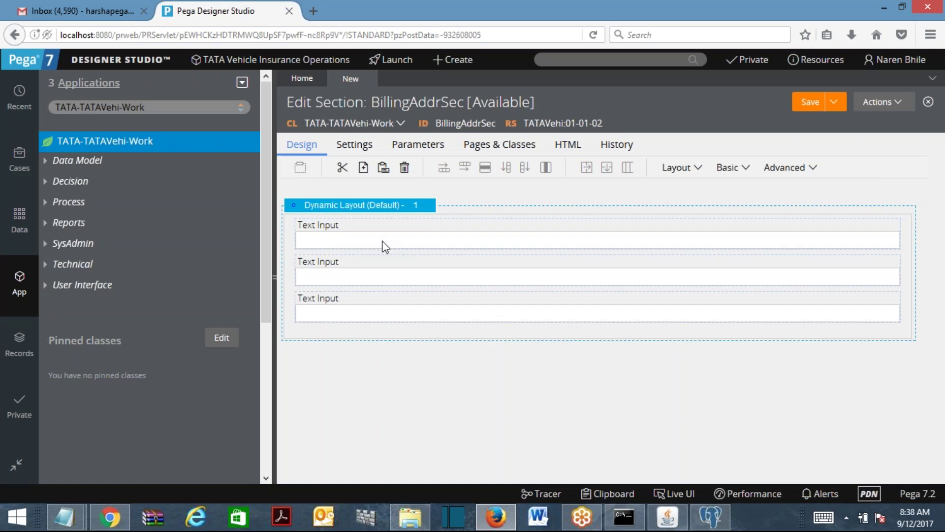
right_click(369, 230)
left_click(391, 273)
right_click(358, 227)
left_click(380, 271)
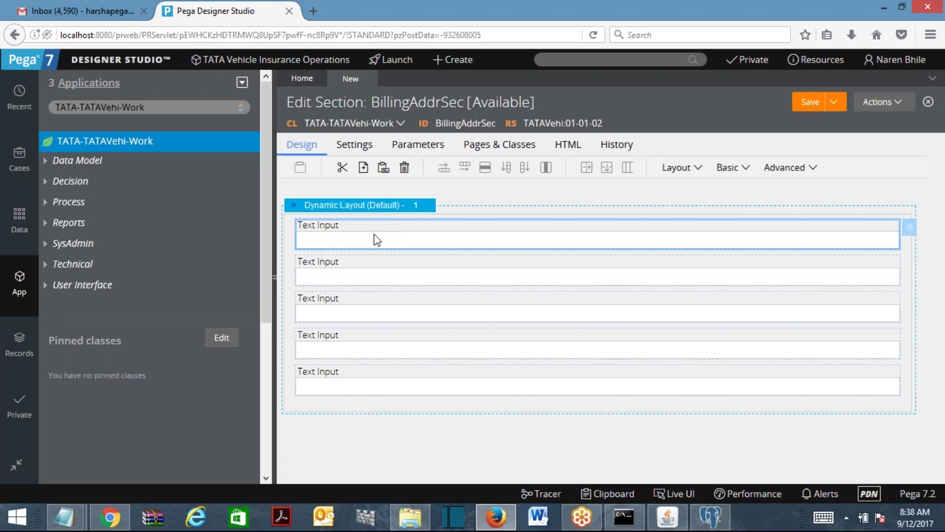
Bind the first field to .BillingAddress.AddressLine1.
double_click(378, 240)
left_click(561, 191)
type(".")
key("Down")
key("Down")
key("Return")
type(".add")
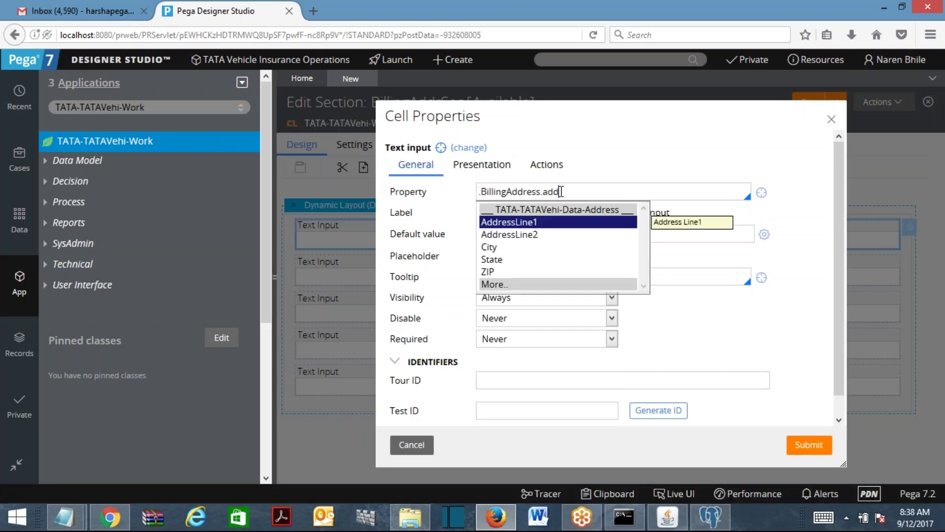
key("Return")
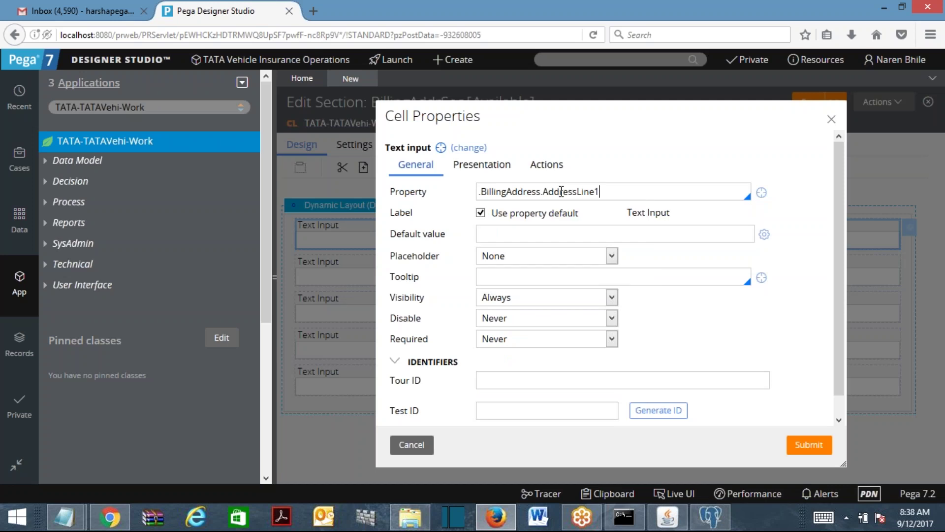
left_click(815, 445)
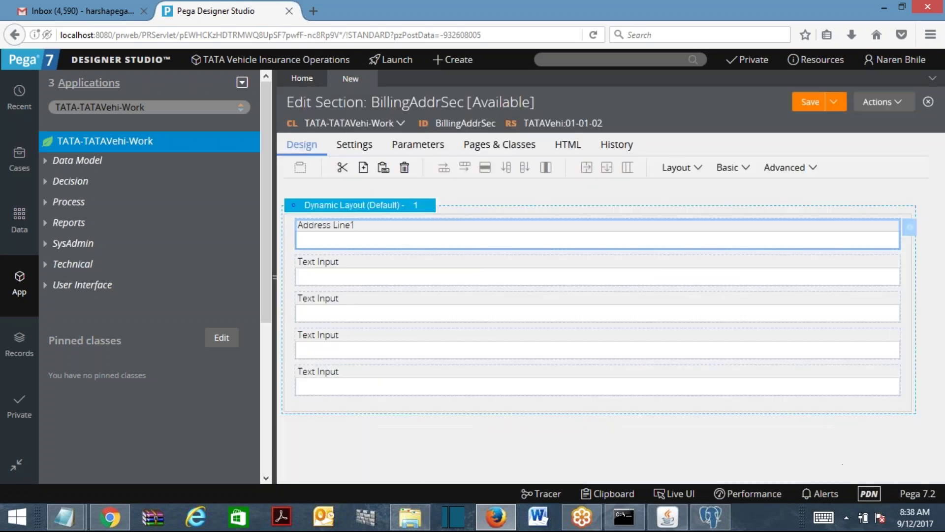
Bind the second field to .BillingAddress.AddressLine2.
double_click(386, 281)
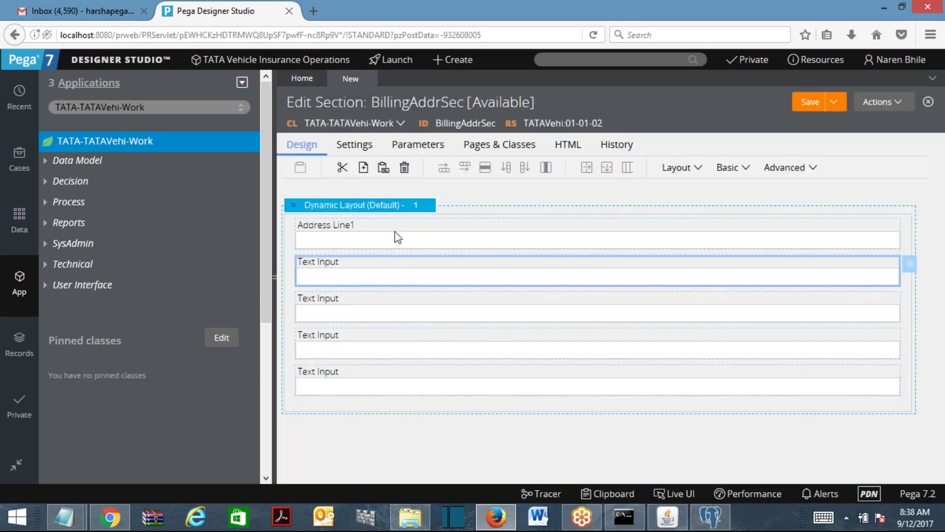
type(".B")
key("Return")
type(".")
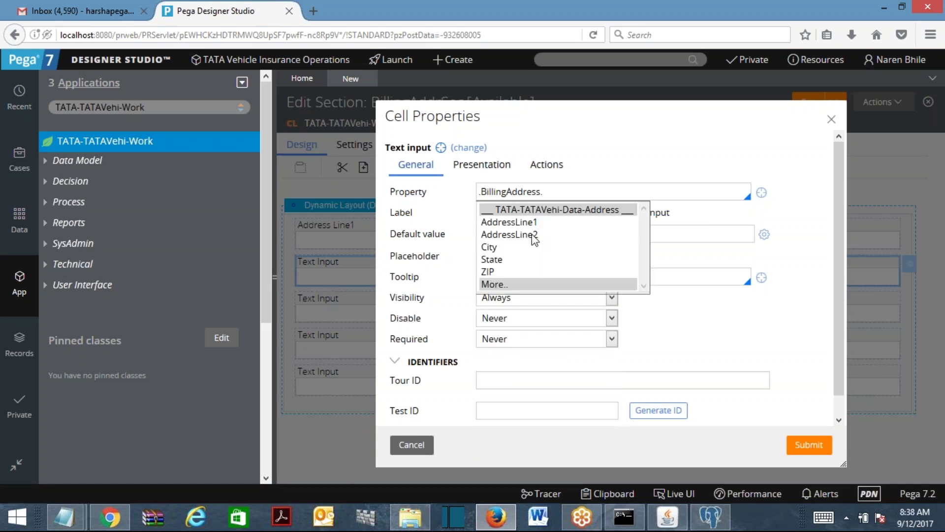
left_click(533, 235)
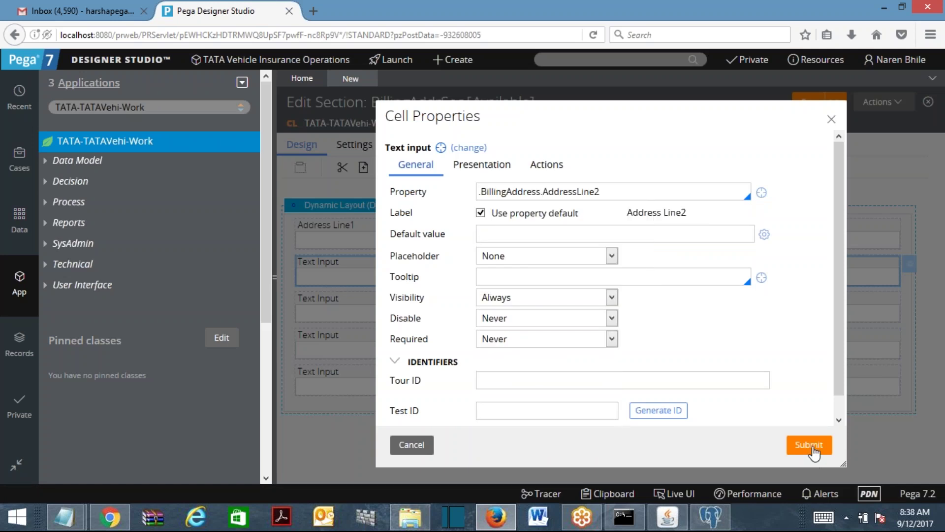
left_click(810, 448)
Bind the third field to .BillingAddress.State.
left_click(480, 306)
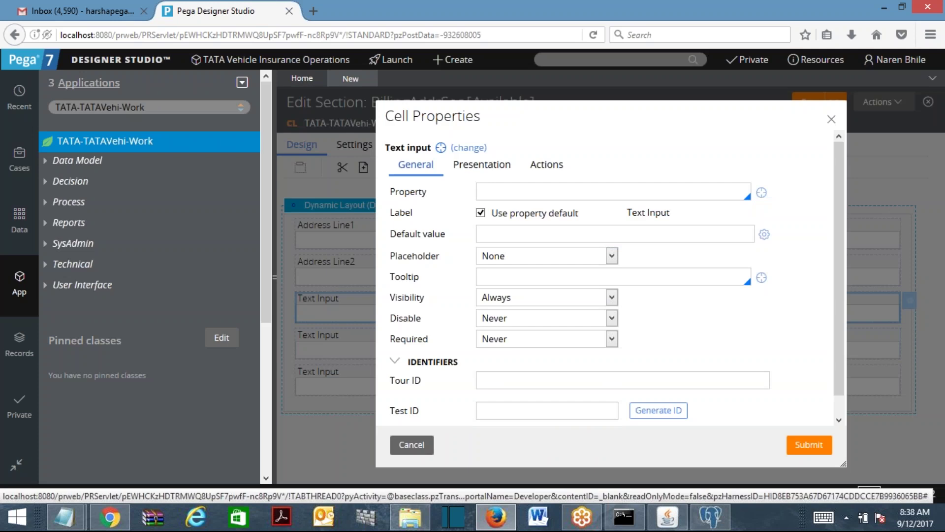
type(".Bi")
key("Return")
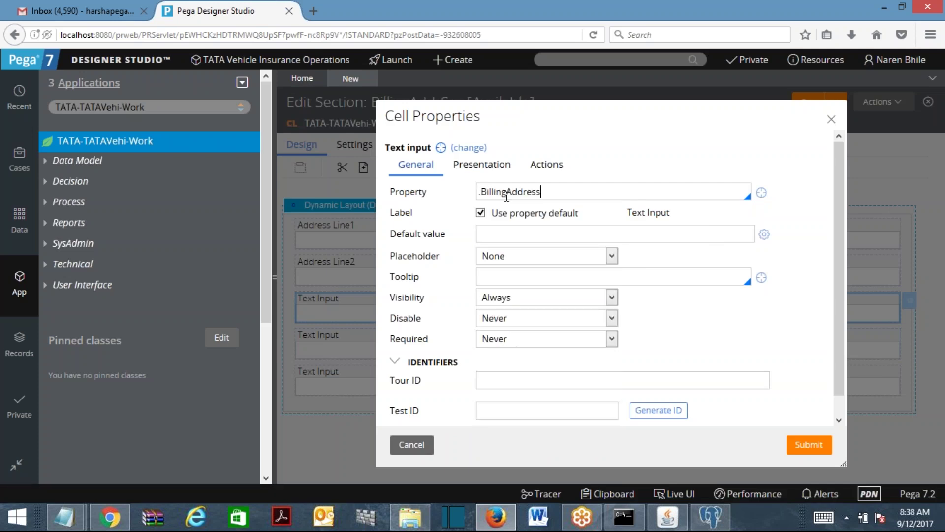
type(".")
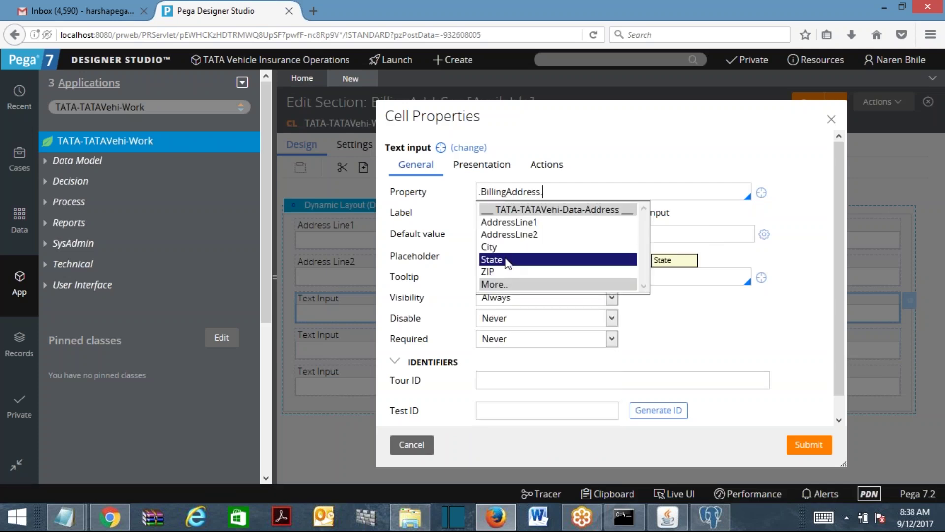
left_click(510, 258)
left_click(809, 444)
Bind the fourth field to .BillingAddress.City.
left_click(426, 345)
type(".bi")
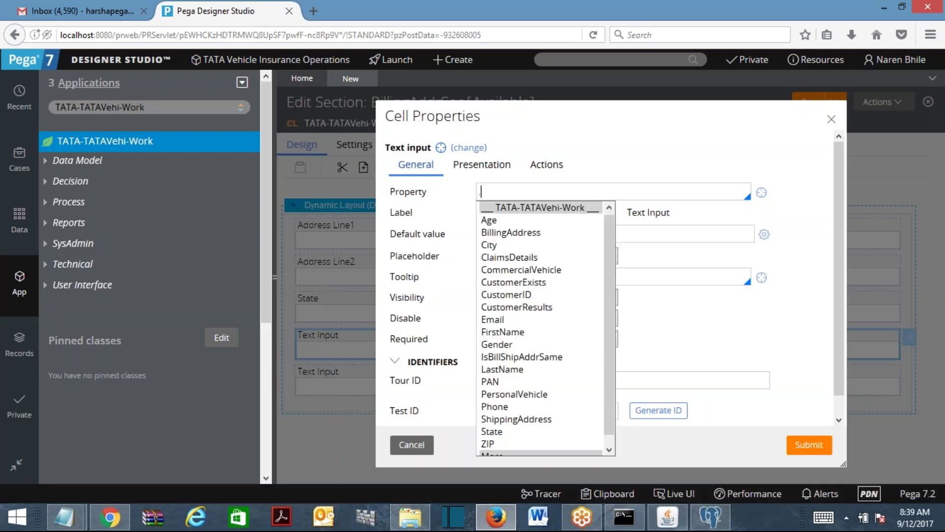
key("Return")
type(".")
key("Down")
key("Down")
key("Down")
key("Return")
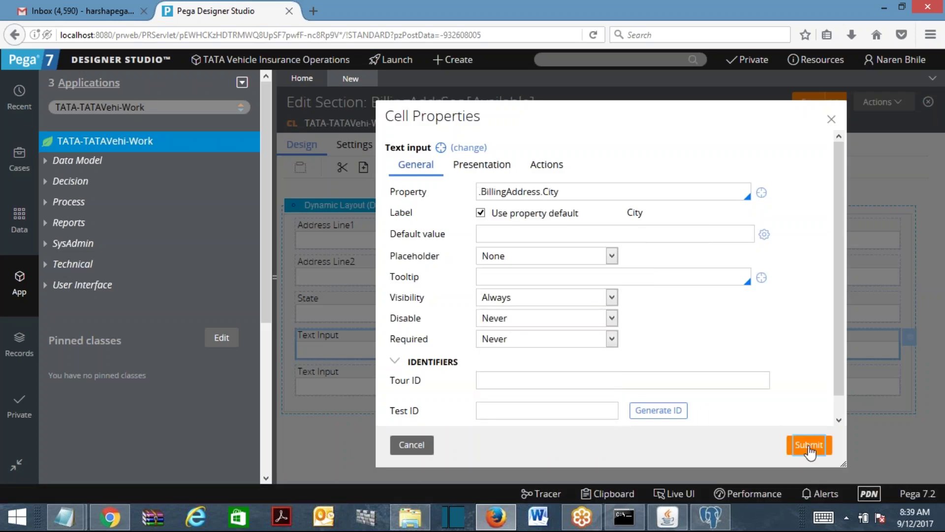
left_click(807, 444)
Bind the fifth field to .BillingAddress.ZIP.
left_click(385, 387)
double_click(386, 388)
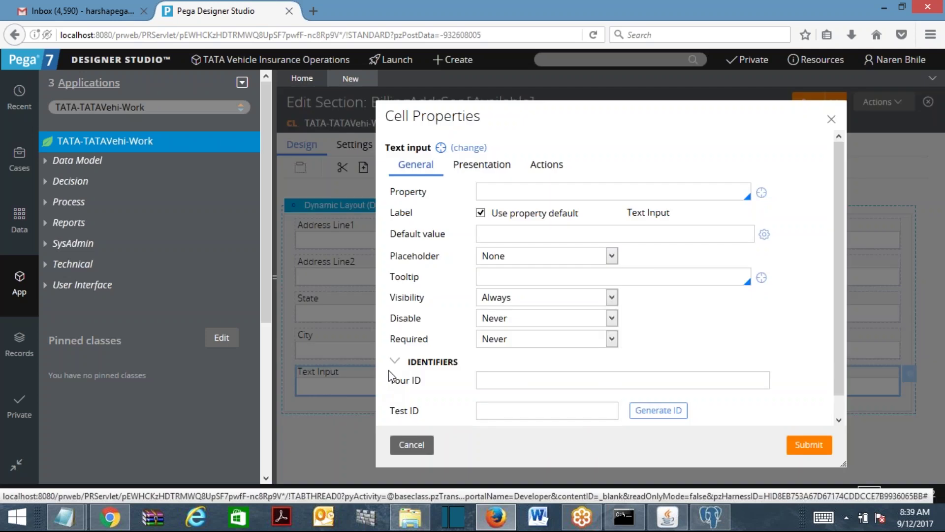
left_click(548, 197)
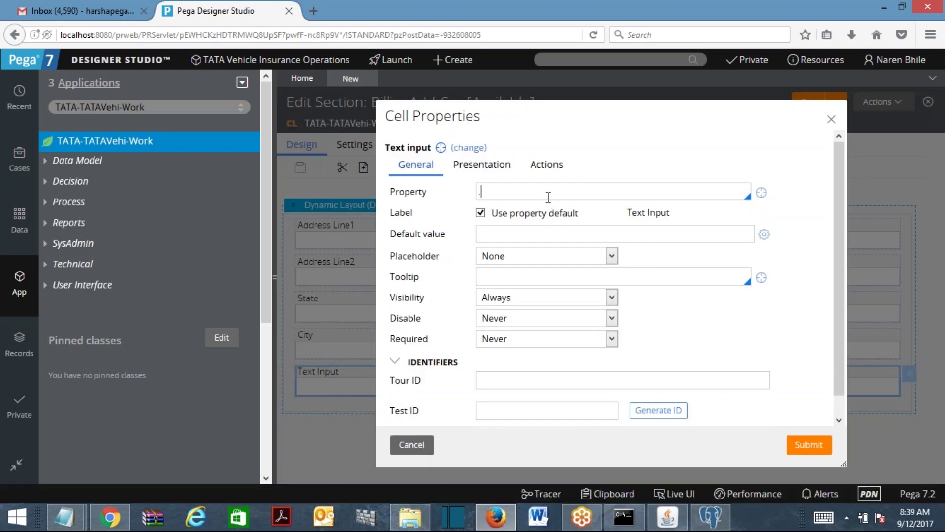
type(".")
key("Down")
key("Down")
key("Return")
key("Up")
key("Return")
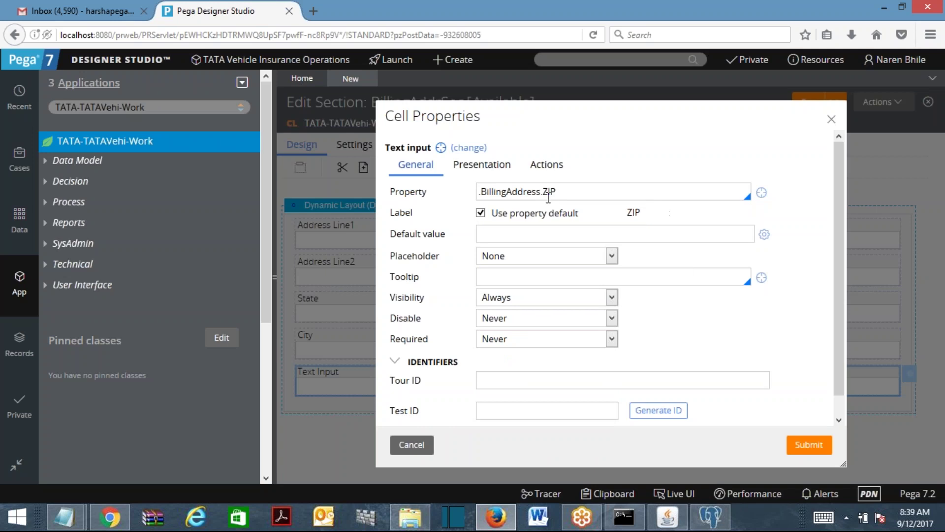
left_click(802, 445)
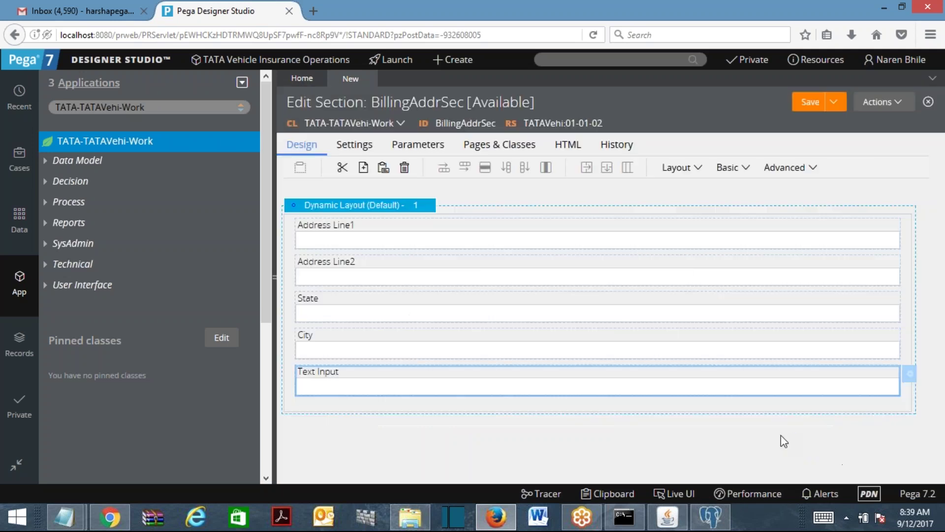
Set the address dynamic layout's format to Other, 'Stacked with labels left'.
left_click(436, 206)
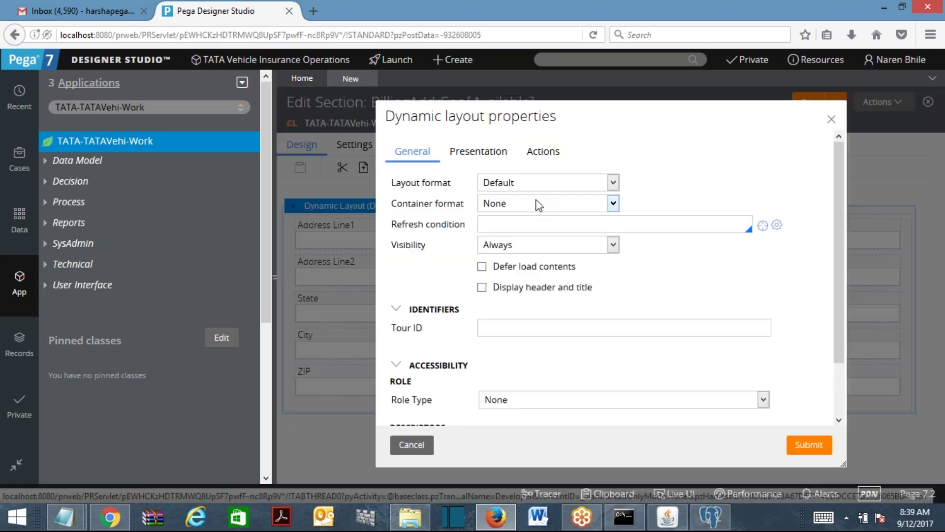
left_click(556, 183)
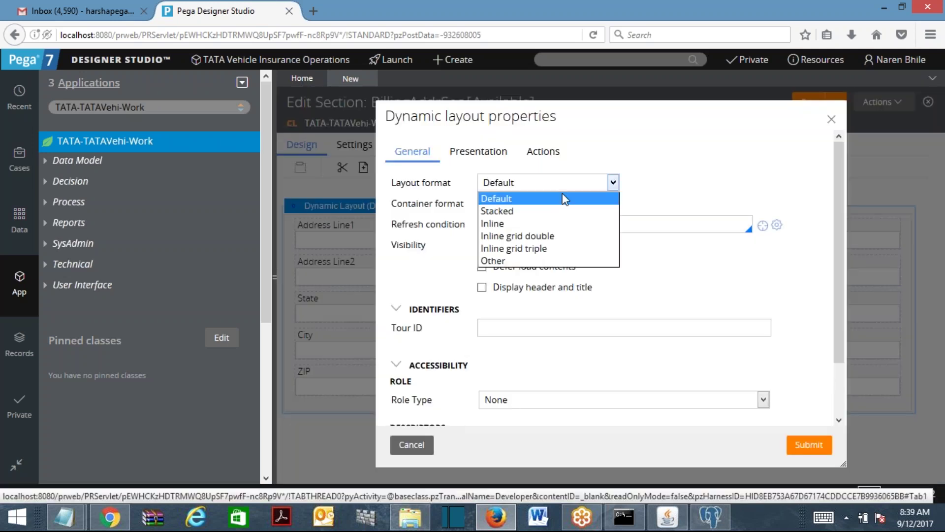
left_click(541, 257)
left_click(663, 183)
type("stacked")
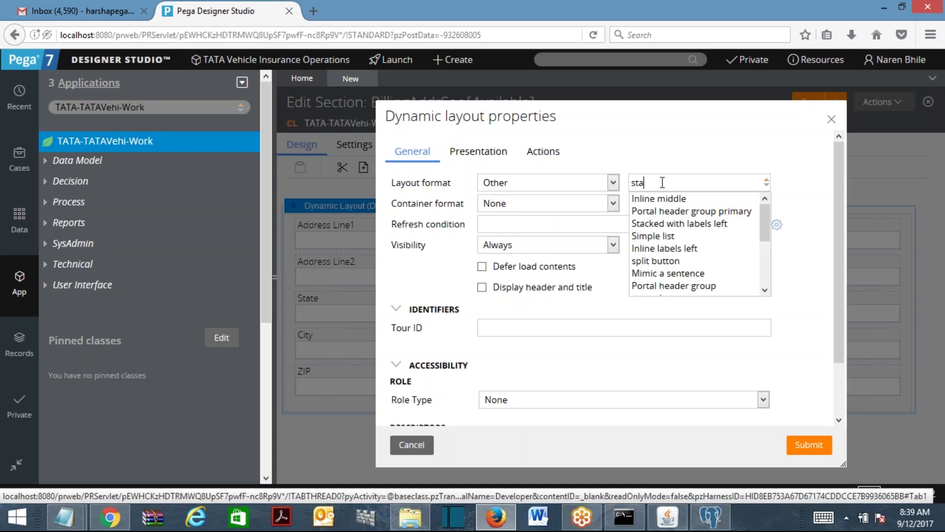
left_click(689, 199)
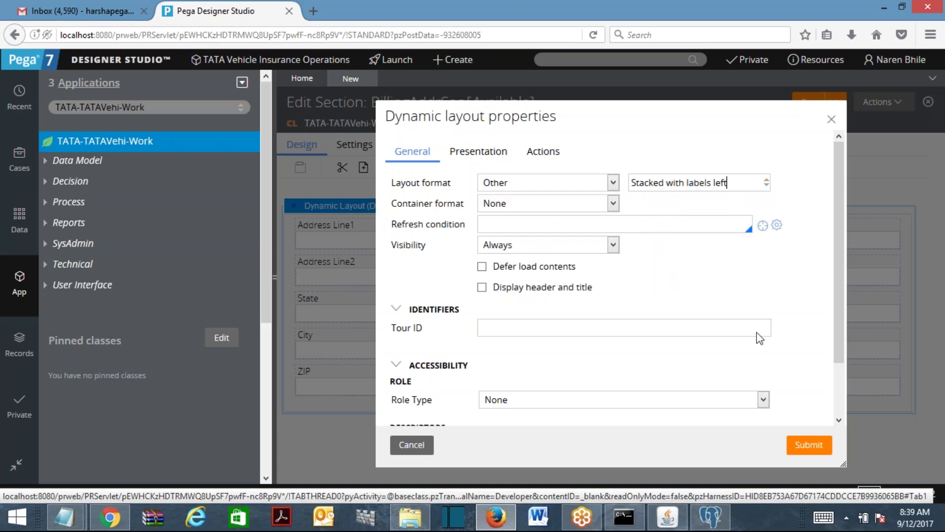
left_click(795, 443)
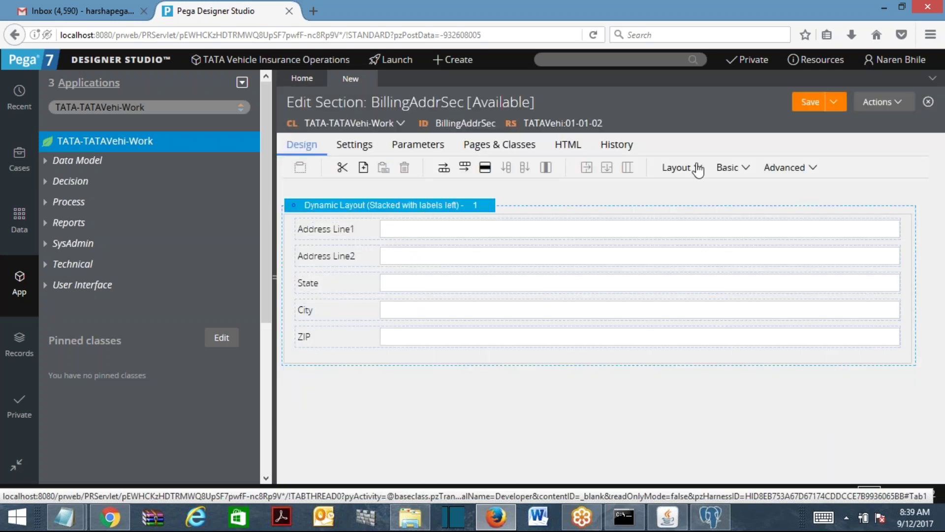
left_click(695, 167)
left_click(686, 190)
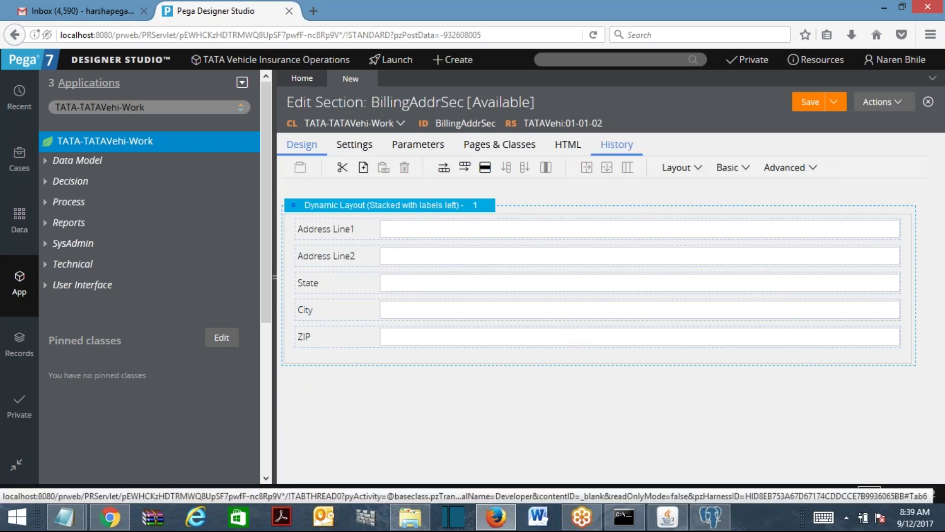
Add a new dynamic layout and nest the stacked address layout inside it.
left_click(703, 173)
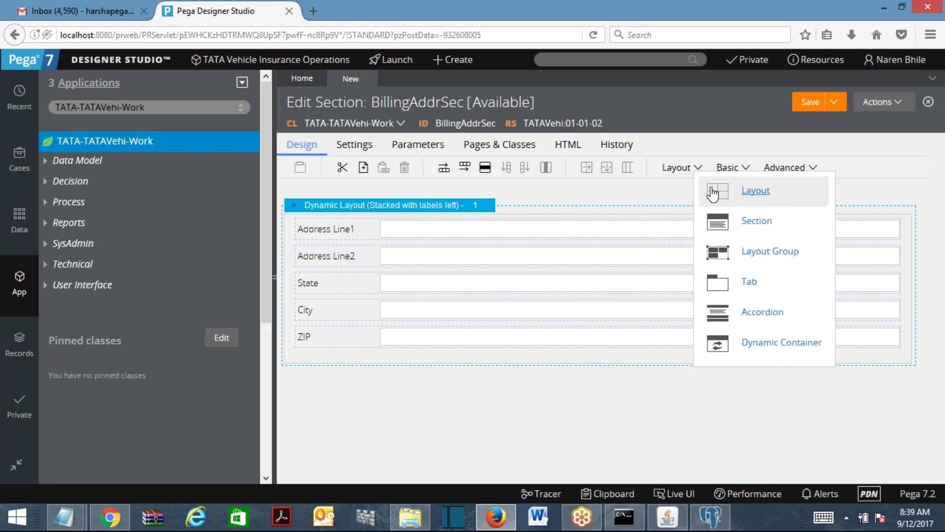
left_click_drag(714, 192, 661, 375)
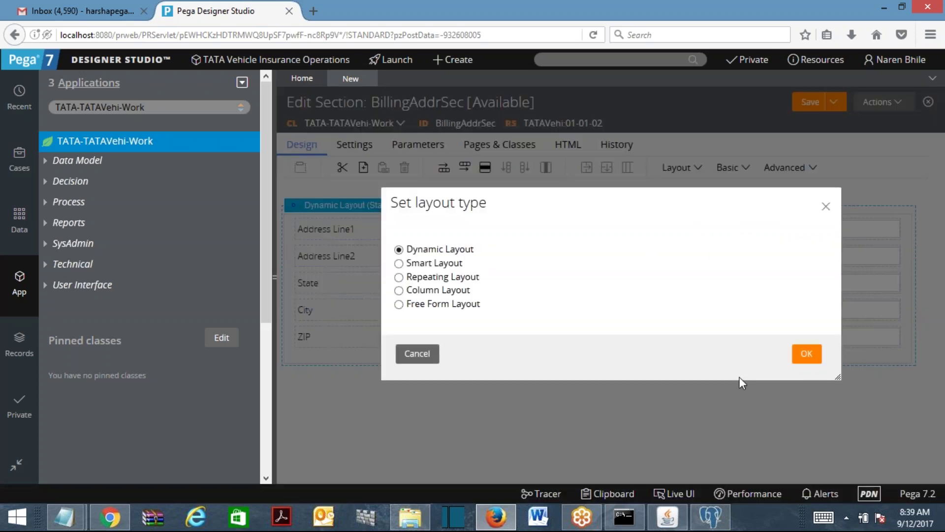
left_click(805, 355)
left_click_drag(299, 212, 352, 404)
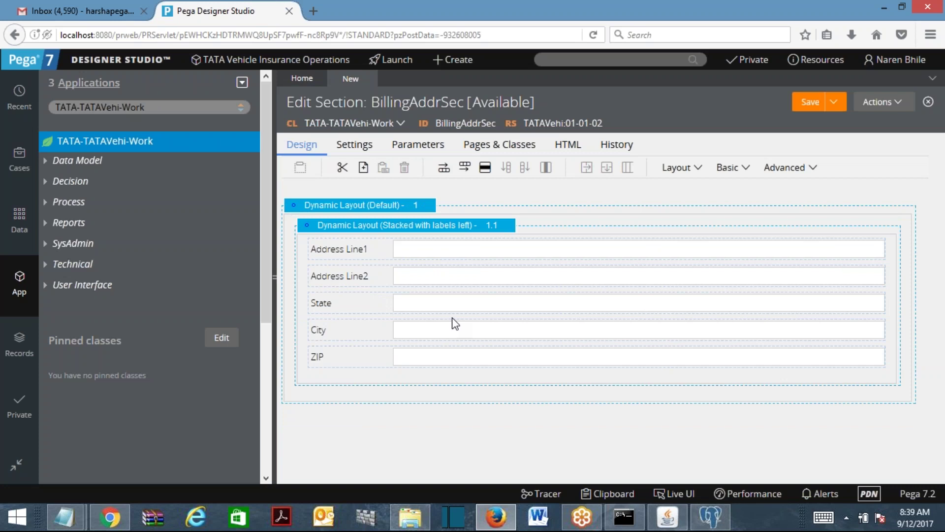
Set the outer dynamic layout's format to Inline grid double.
left_click(427, 206)
left_click(448, 207)
left_click(555, 185)
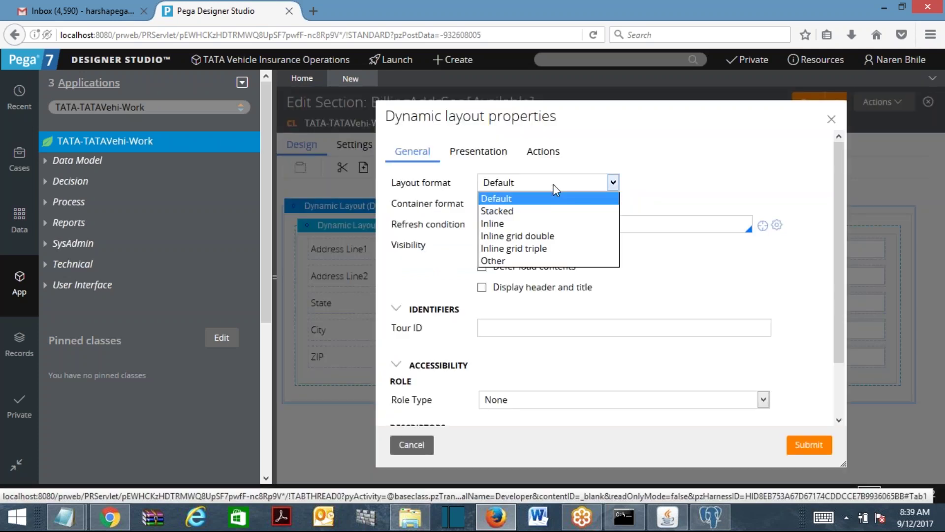
left_click(557, 232)
left_click(808, 445)
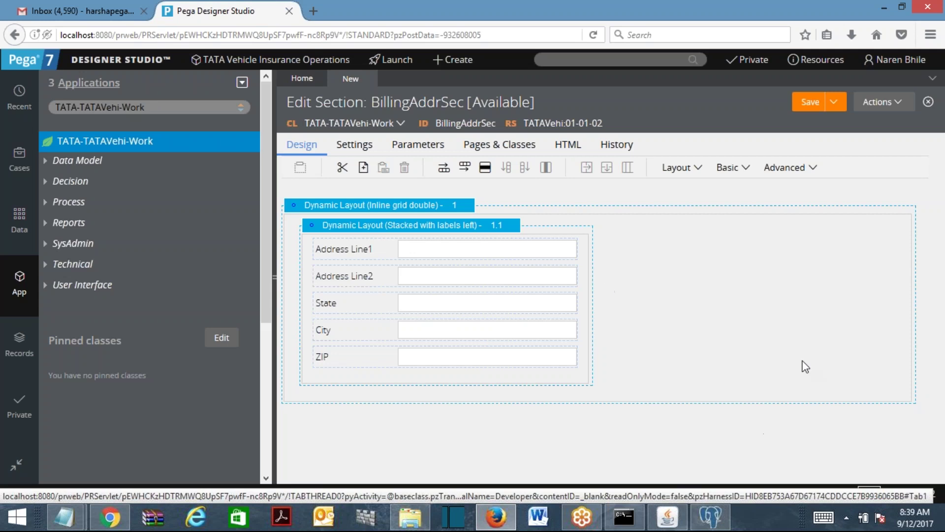
left_click(348, 227)
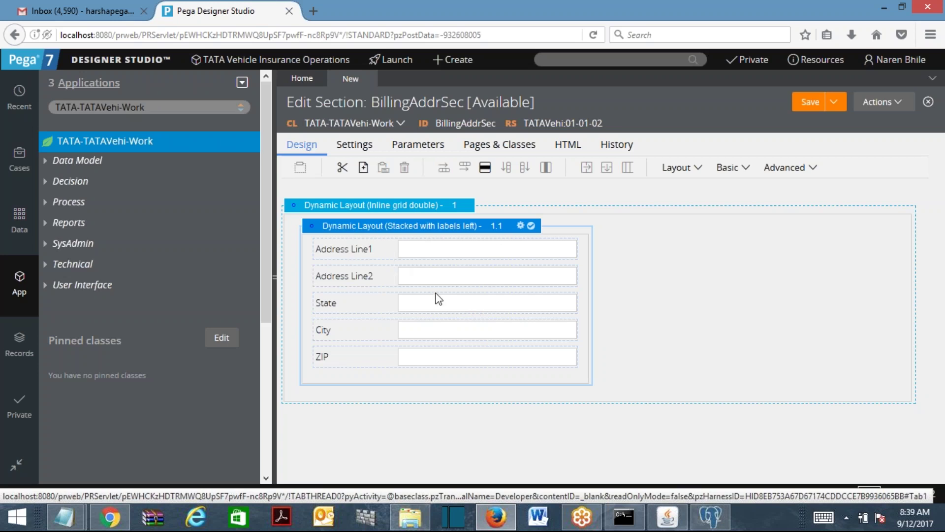
Move Address Line1 into the grid column, then back above Address Line2.
left_click(414, 254)
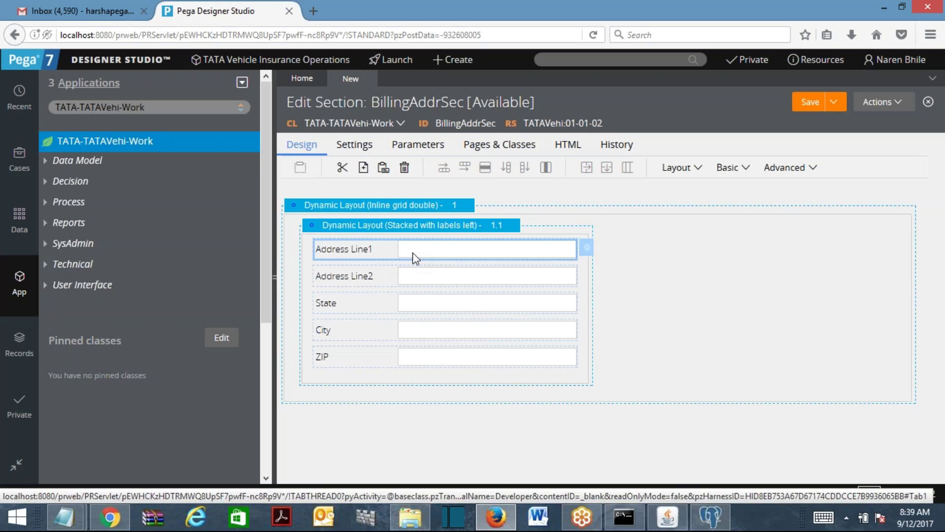
left_click_drag(413, 253, 467, 229)
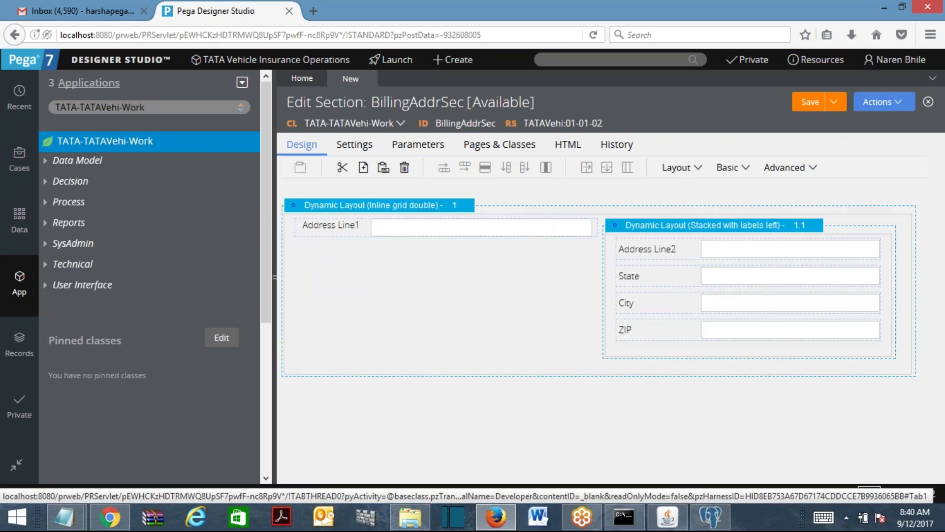
left_click(881, 101)
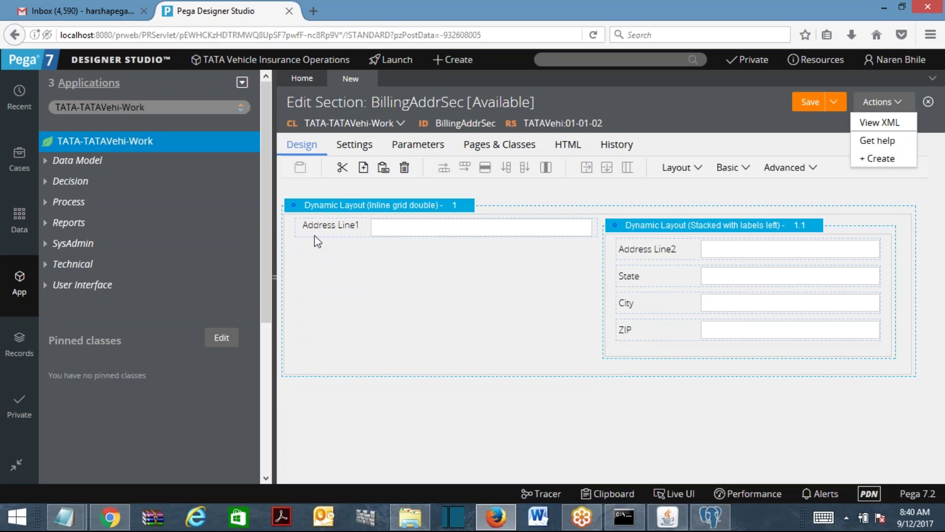
left_click_drag(320, 230, 569, 238)
left_click(295, 224)
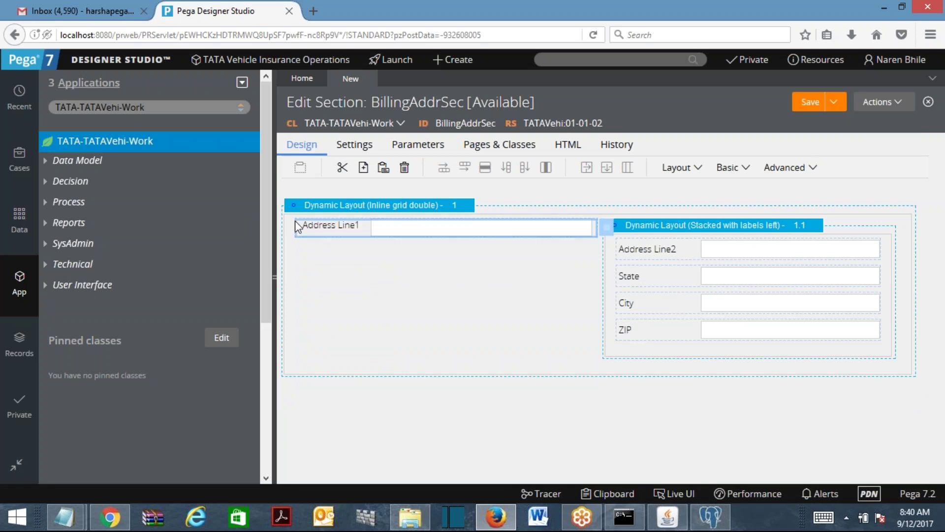
left_click_drag(295, 225, 624, 246)
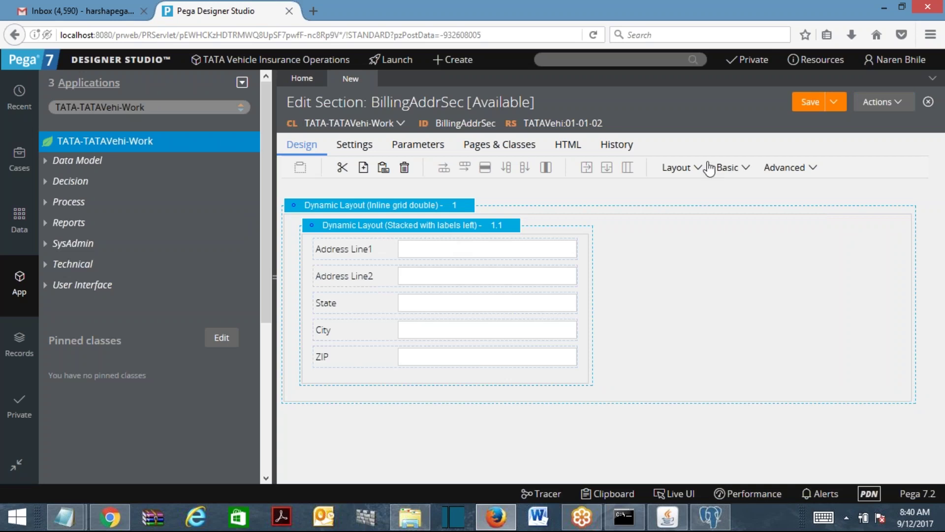
Drag another layout from the Layout menu onto the section canvas.
left_click(729, 168)
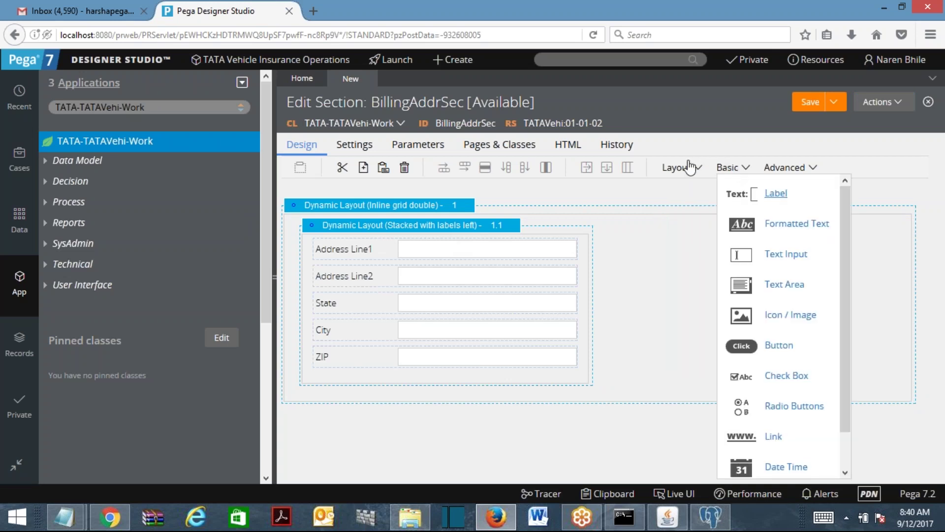
mouse_move(682, 168)
left_click(680, 195)
Confirm the extra dynamic layout, delete the empty layout 1.2, and save the section.
left_click(581, 295)
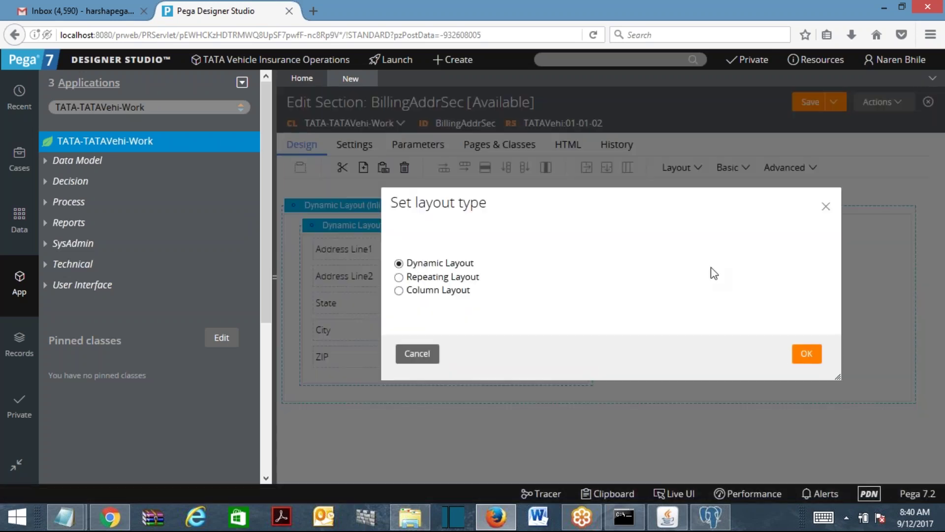
left_click(807, 354)
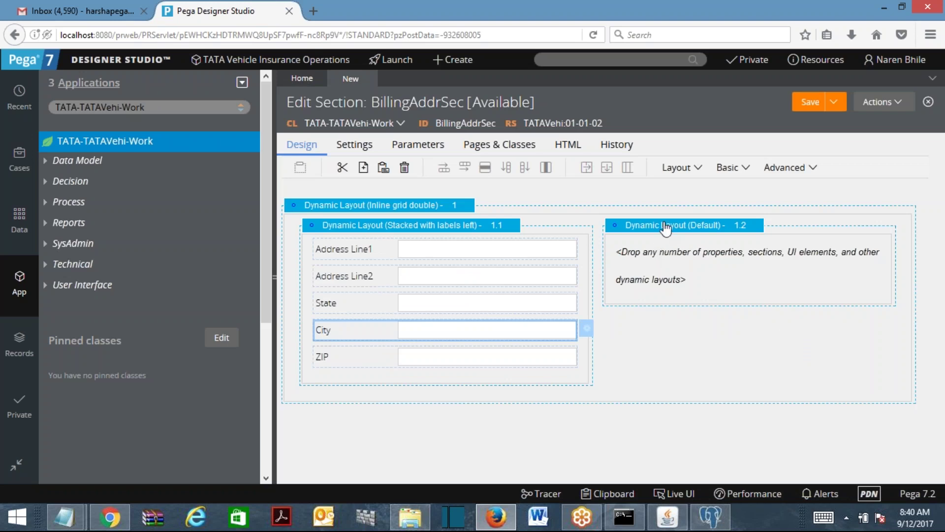
left_click(665, 225)
left_click(485, 167)
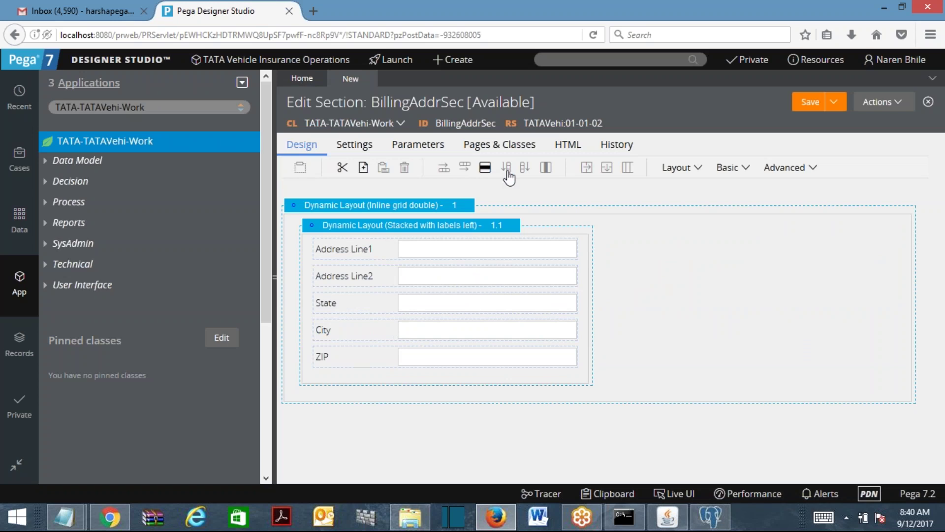
left_click(810, 105)
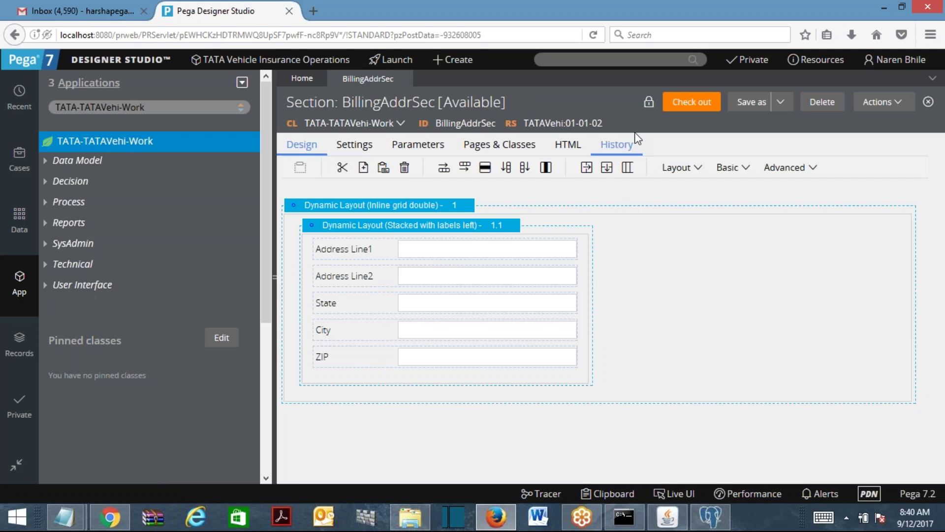
Save BillingAddrSec as a copy labelled ShippingAddrSec and open it.
left_click(746, 107)
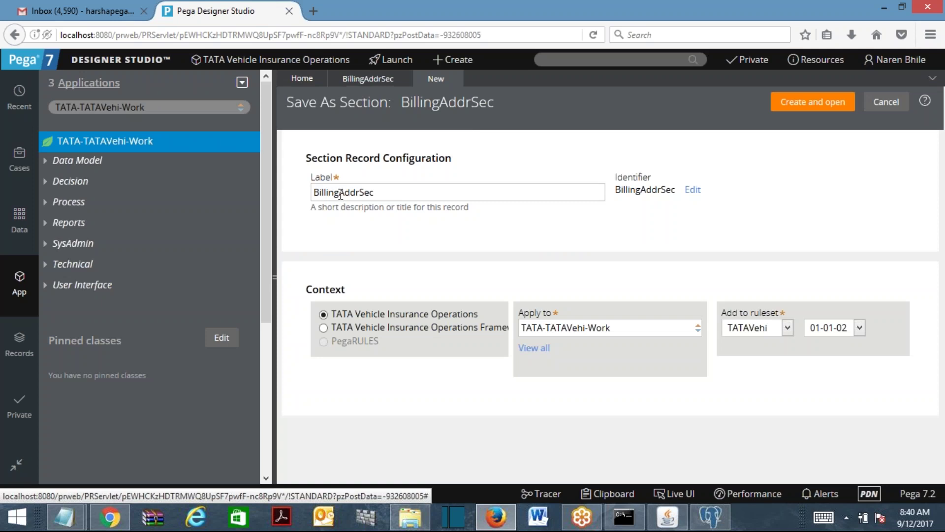
left_click(340, 193)
key("BackSpace")
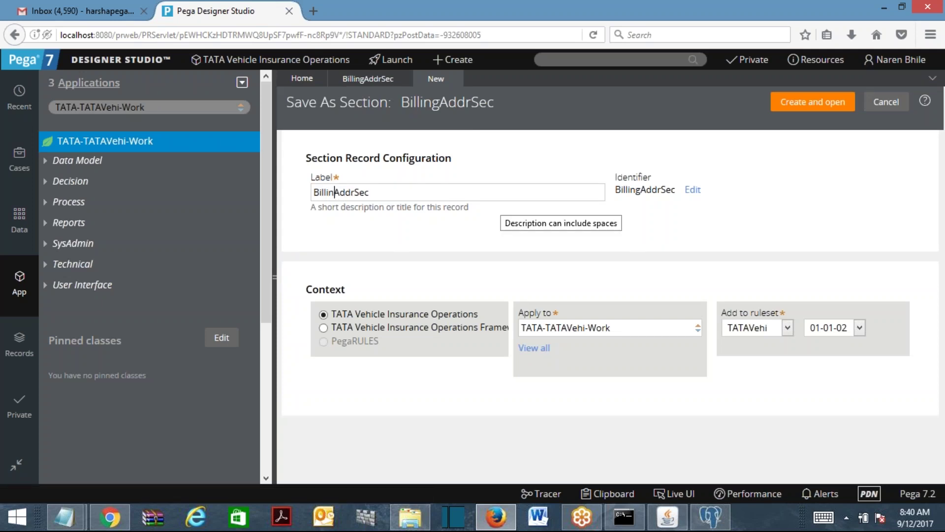
key("BackSpace")
key("BackSpace")
key("BackSpace")
key("BackSpace")
key("BackSpace")
key("BackSpace")
type("Ship")
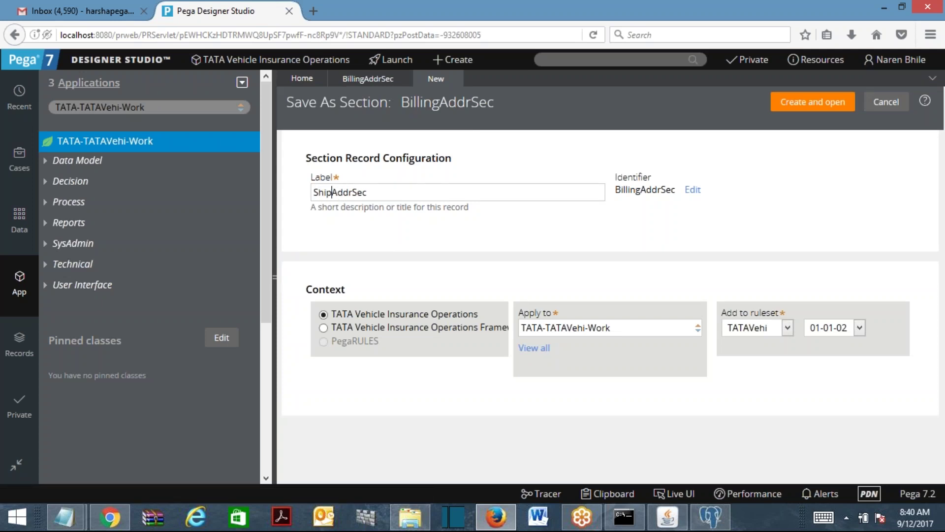
type("ping")
left_click(806, 103)
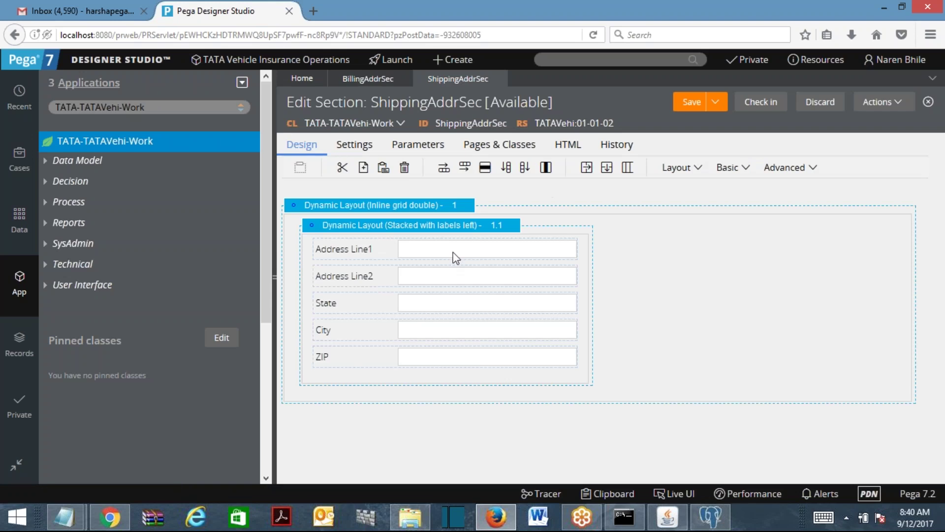
Repoint the Address Line1 field from BillingAddress to ShippingAddress.
double_click(453, 252)
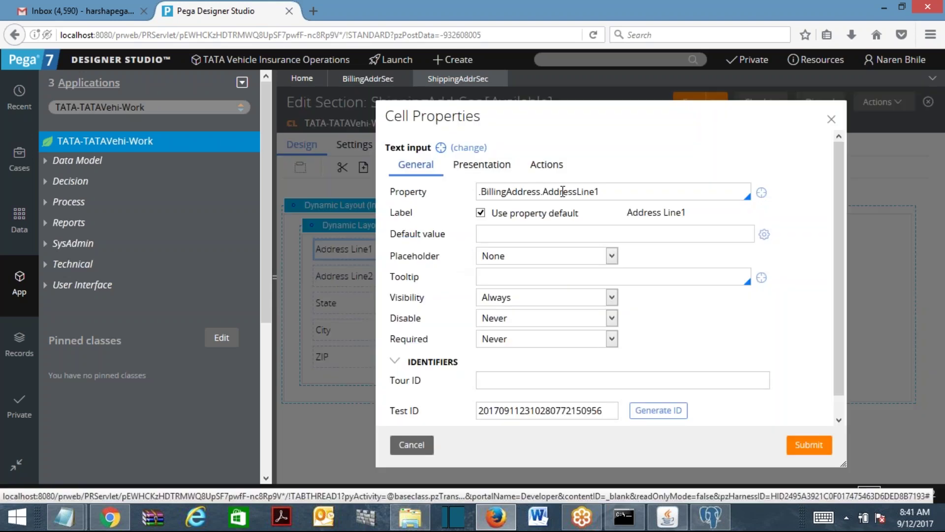
left_click_drag(543, 193, 481, 193)
type("shi")
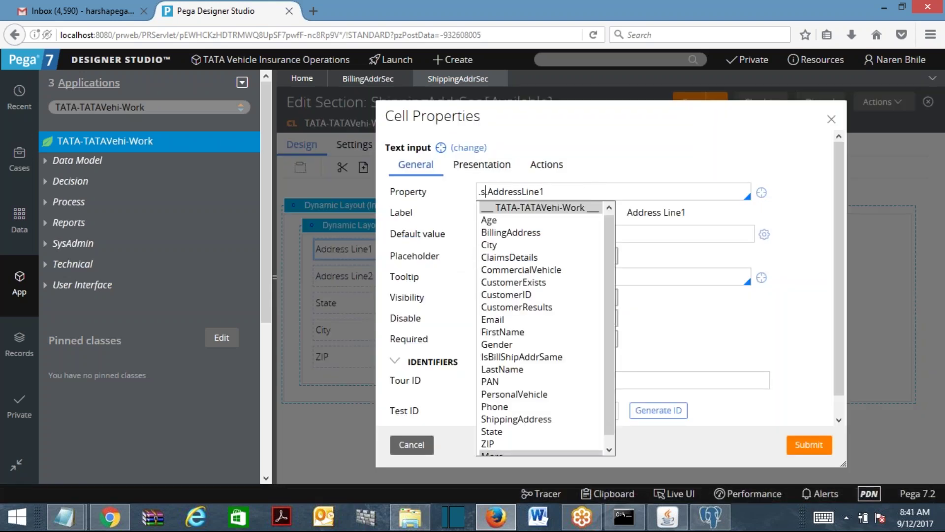
left_click(538, 418)
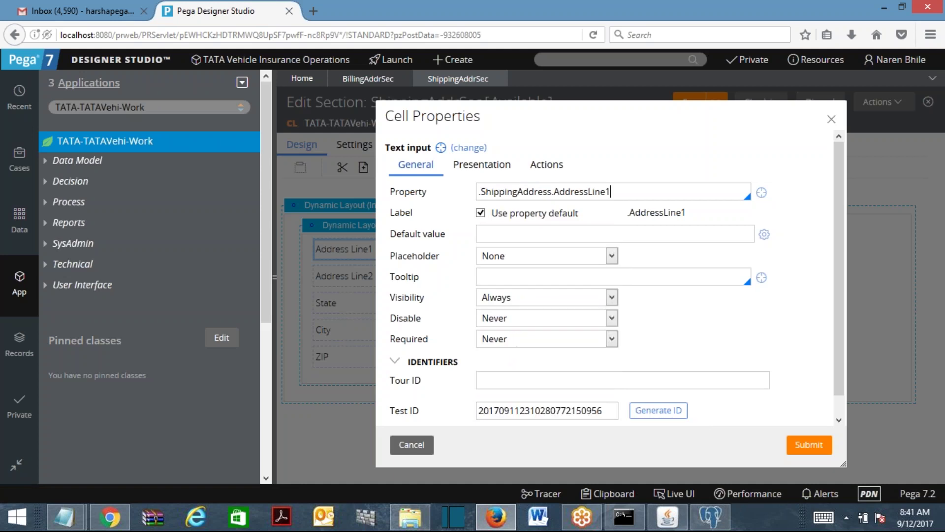
double_click(553, 193)
key("ctrl+c")
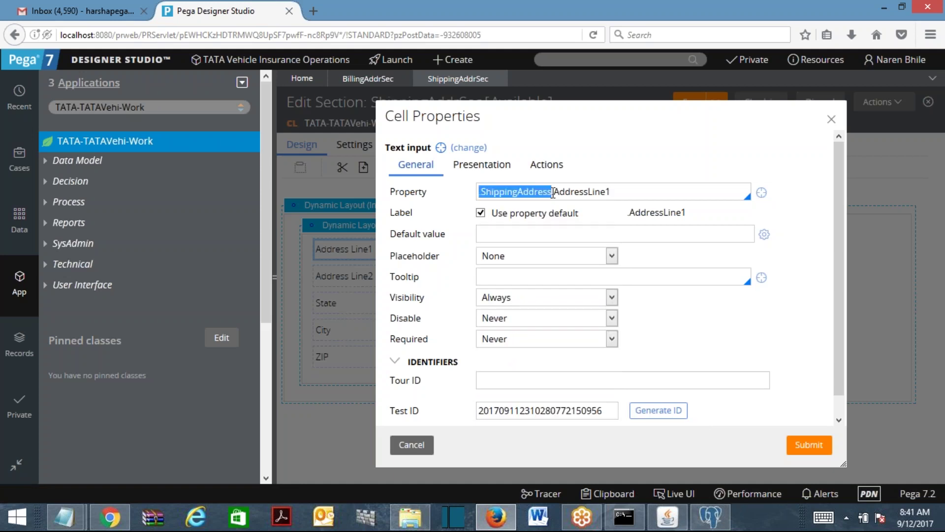
left_click(810, 444)
Replace BillingAddress with ShippingAddress in the Address Line2 and State properties.
left_click(428, 279)
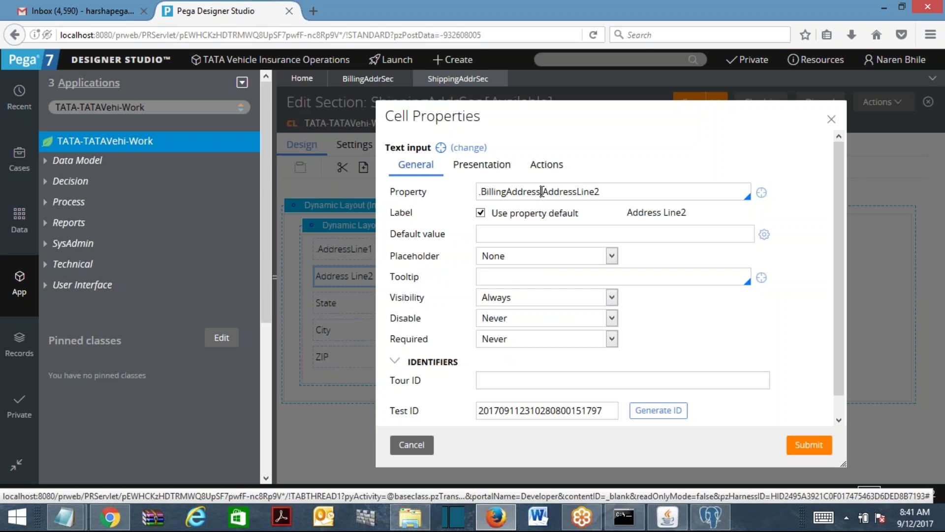
double_click(538, 193)
key("ctrl+v")
left_click(828, 443)
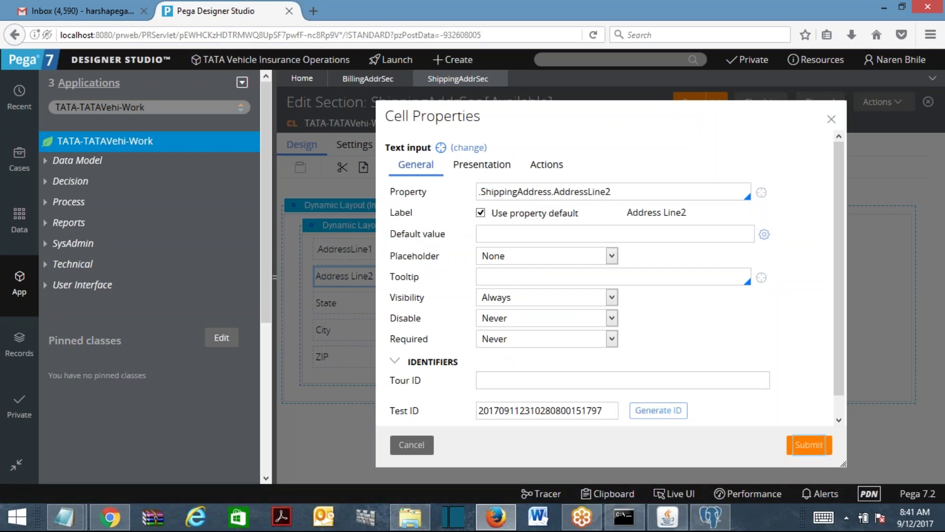
left_click(472, 305)
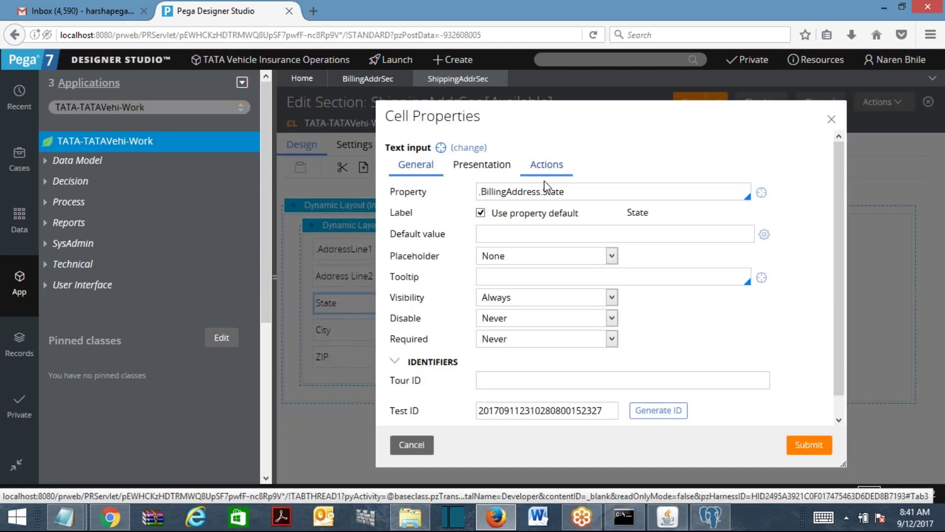
double_click(541, 192)
key("ctrl+v")
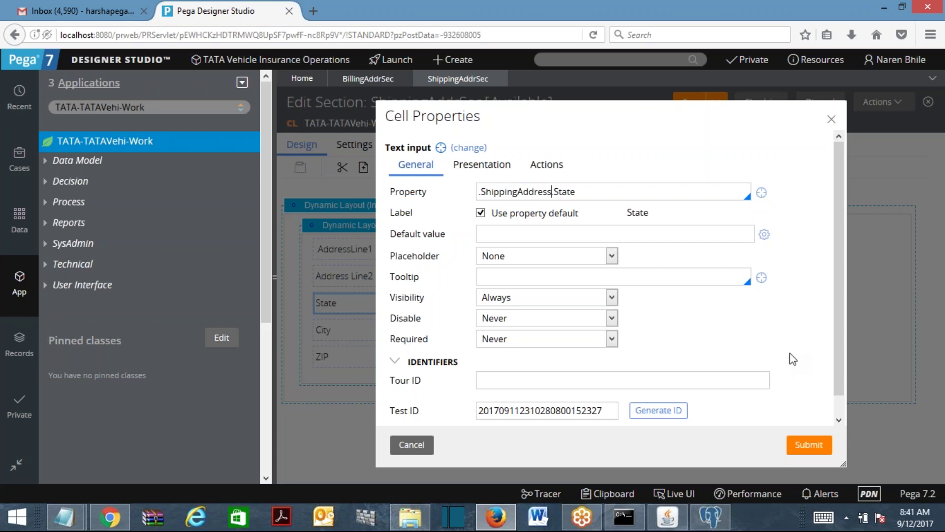
left_click(809, 444)
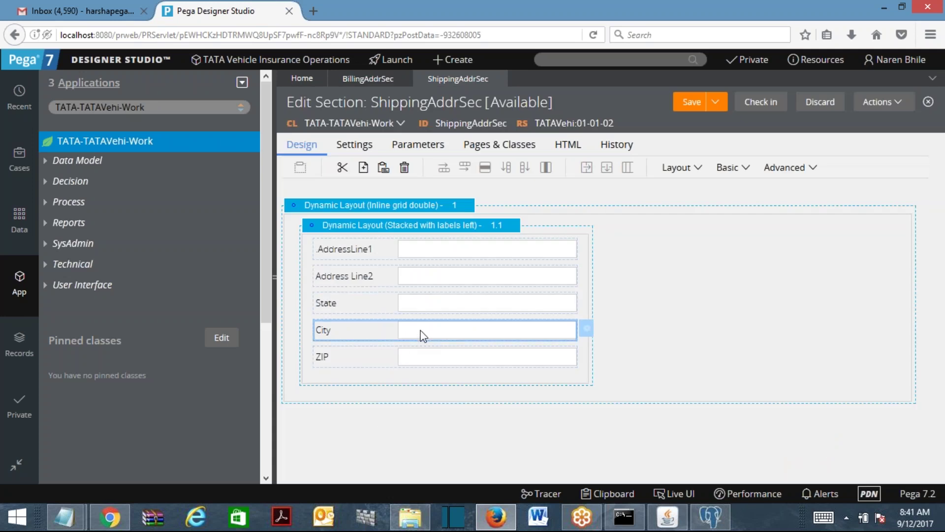
Replace BillingAddress with ShippingAddress in the City and ZIP properties.
left_click(422, 339)
double_click(537, 191)
key("ctrl+v")
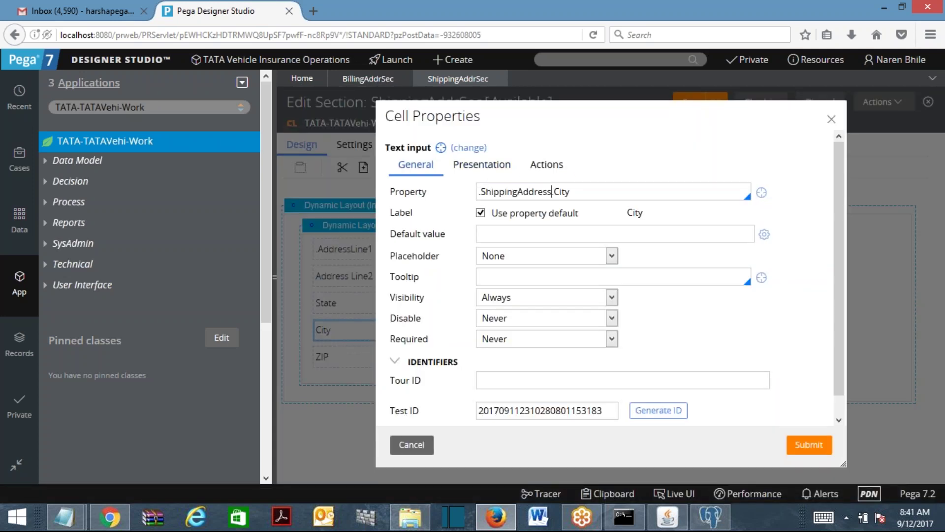
left_click(809, 444)
double_click(448, 356)
double_click(541, 192)
key("ctrl+v")
left_click(809, 445)
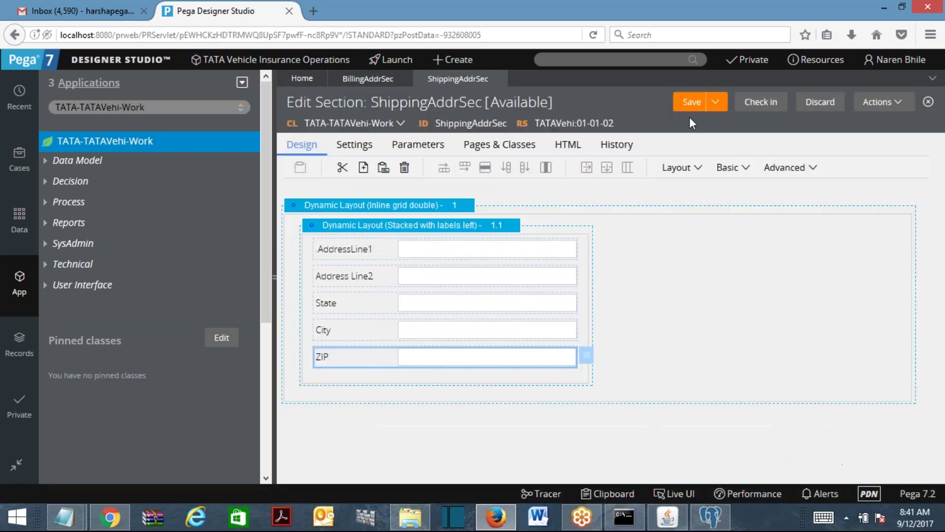
Check in ShippingAddrSec with the comment 'sdfsd'.
left_click(761, 102)
type("sdfsd")
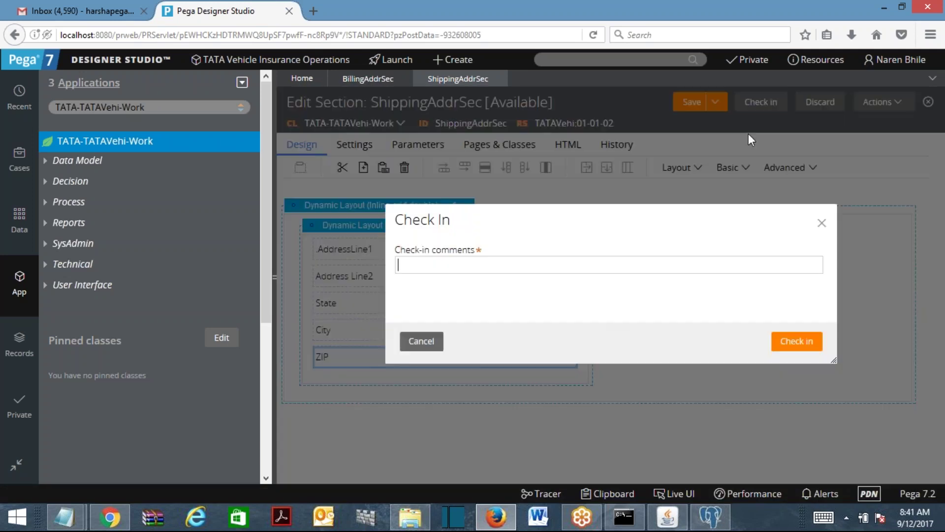
left_click(814, 344)
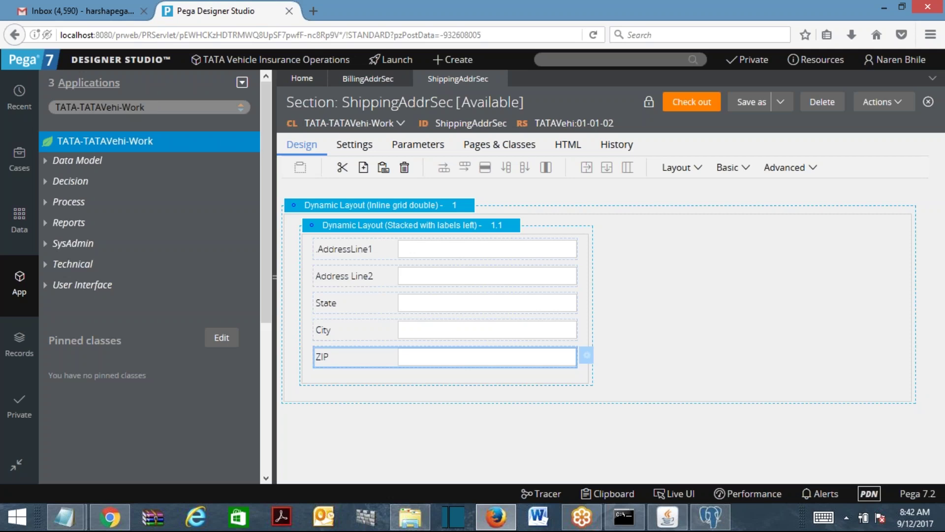
Create a data transform labelled AddressCopyDTF in class TATA-TATAVehi-Work and open it.
right_click(95, 144)
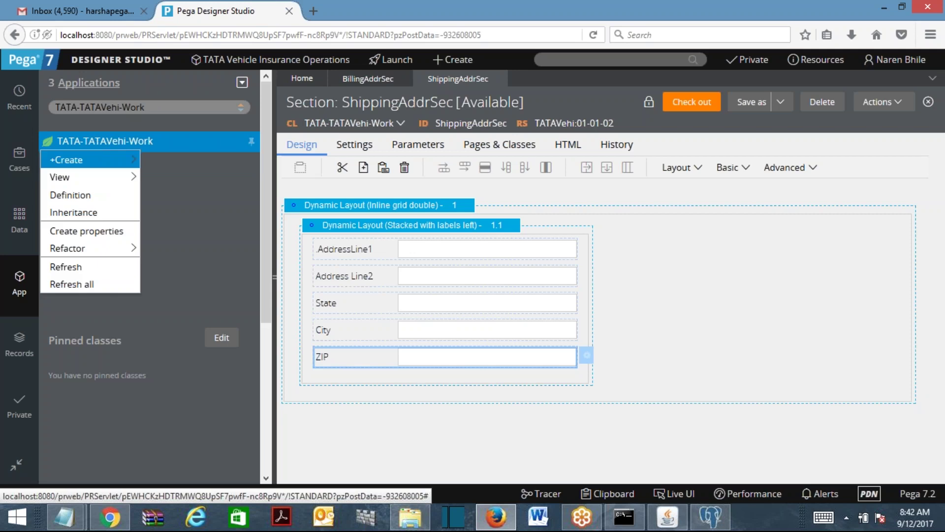
mouse_move(95, 157)
mouse_move(186, 178)
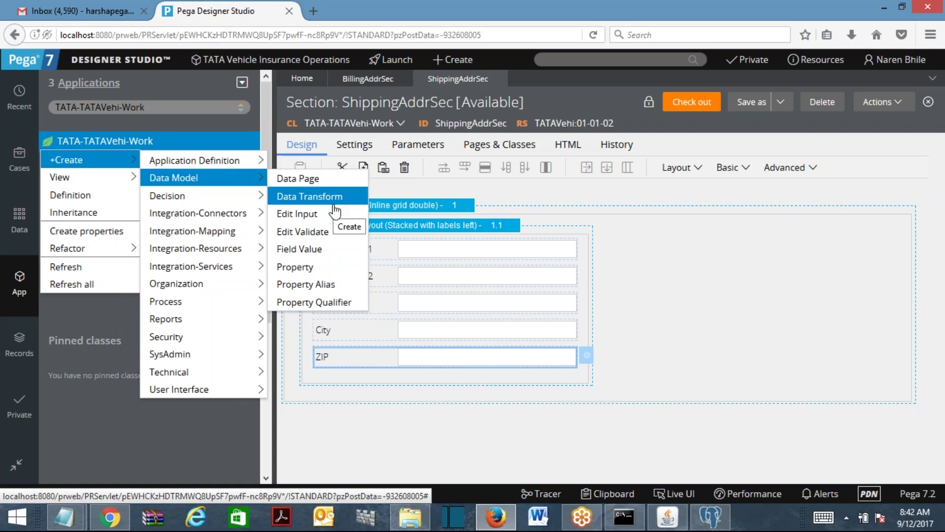
left_click(292, 201)
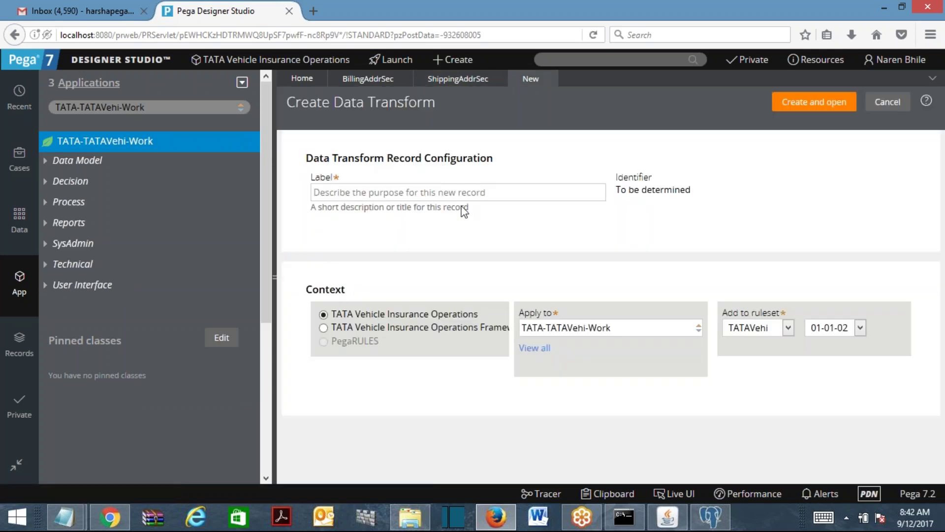
left_click(358, 192)
type("Addres")
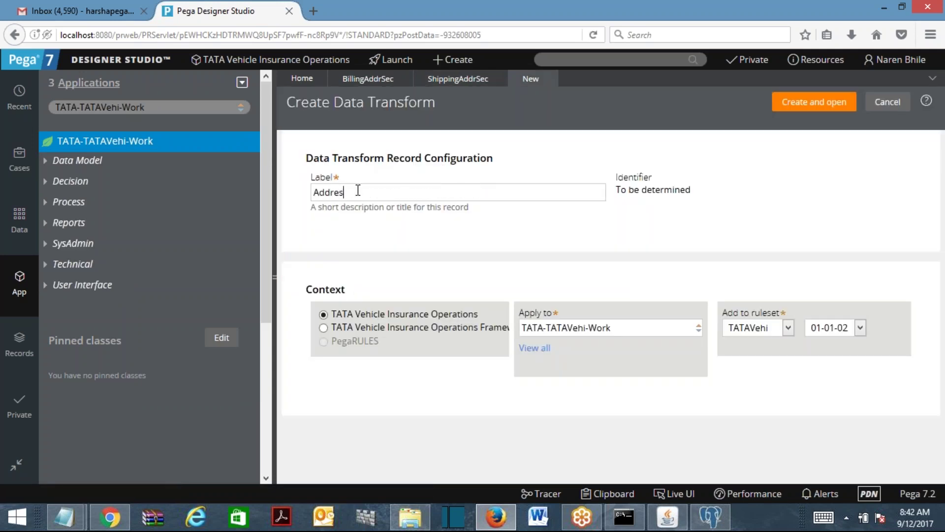
type("sCopyDTF")
left_click(814, 105)
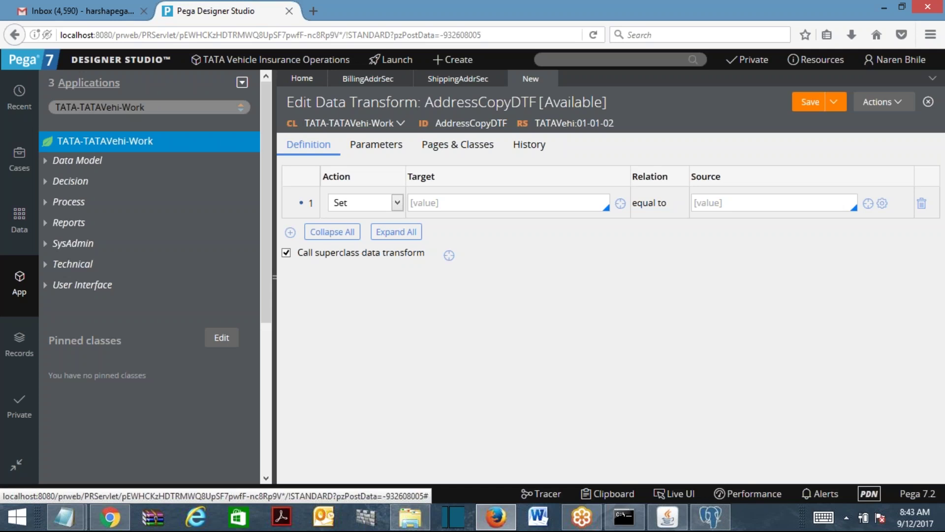
Make row 1 a When step conditioned on BillShipAddrSame.
left_click(275, 266)
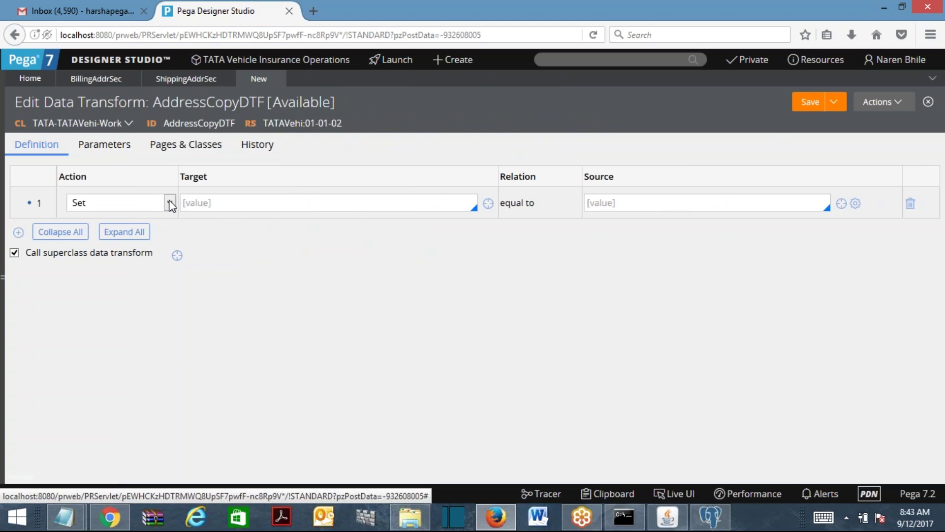
left_click(169, 202)
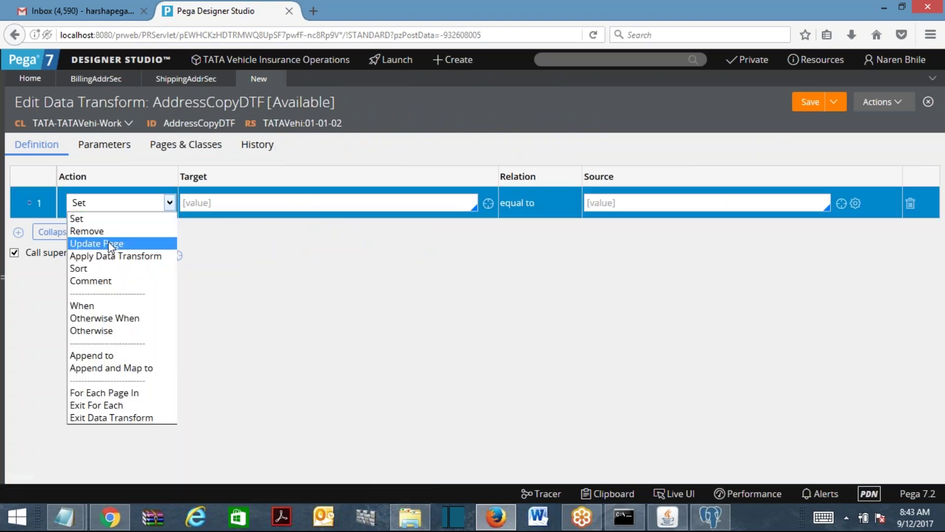
left_click(82, 306)
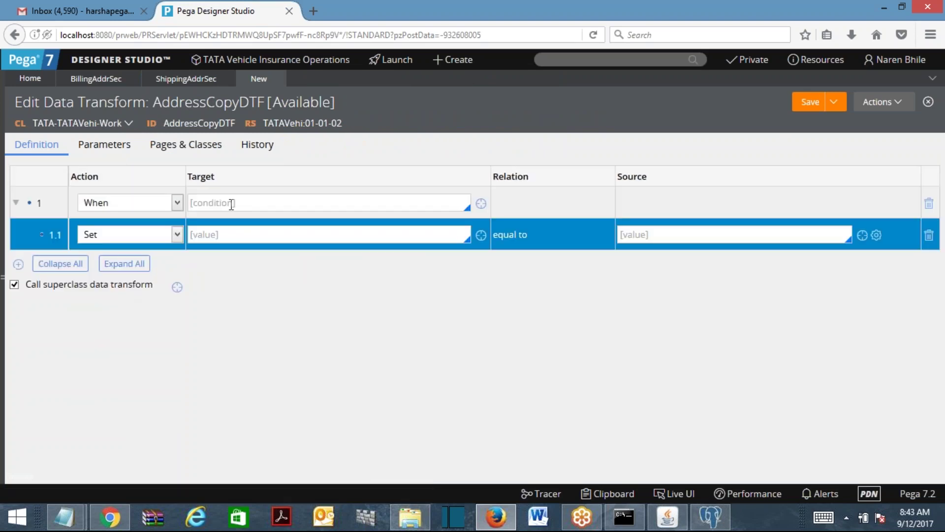
left_click(230, 203)
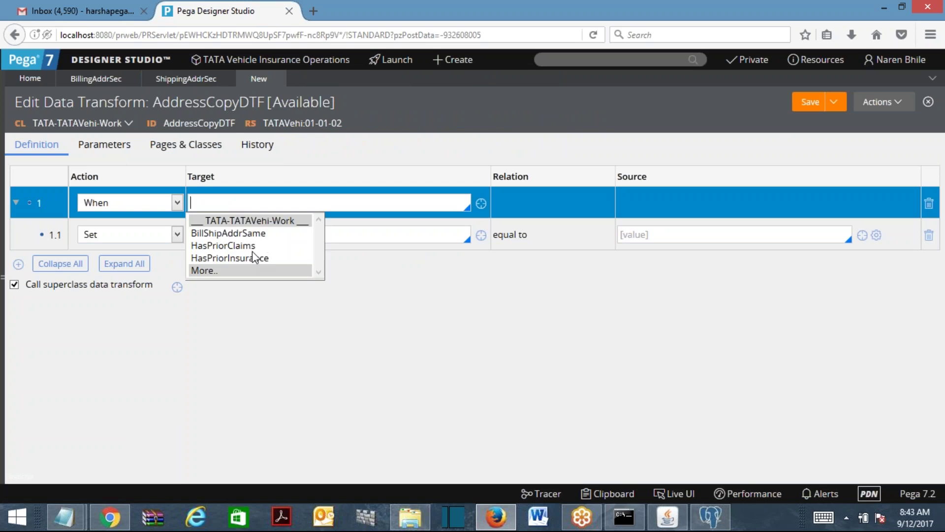
left_click(245, 233)
left_click(245, 233)
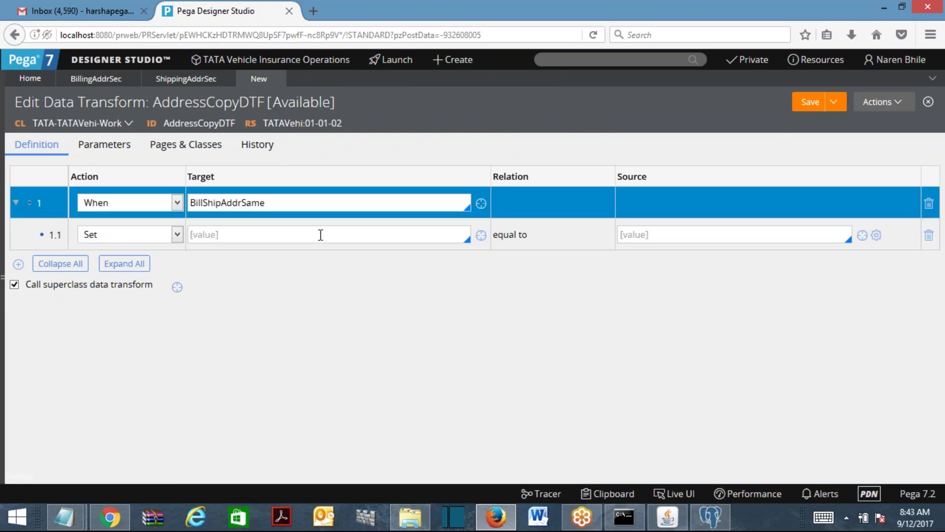
Set row 1.1 to Update Page .ShippingAddress with values from .BillingAddress.
left_click(157, 235)
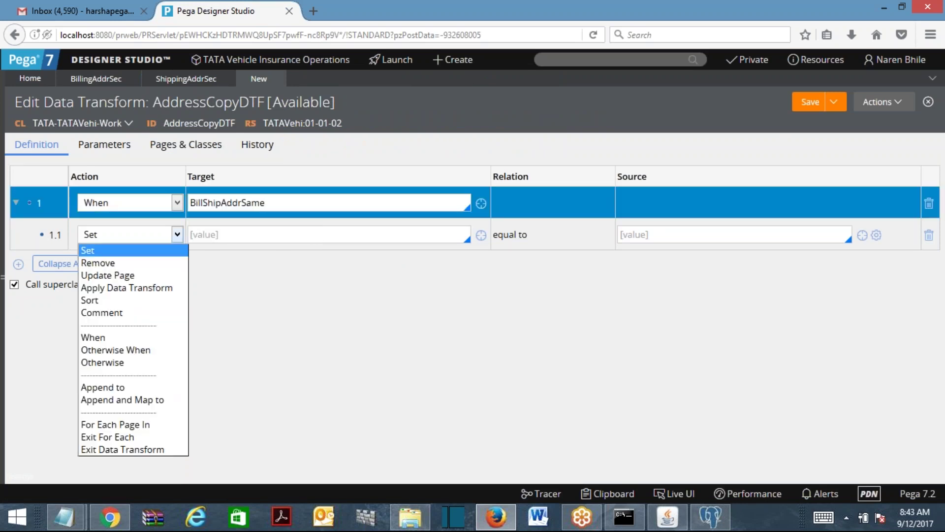
left_click(141, 276)
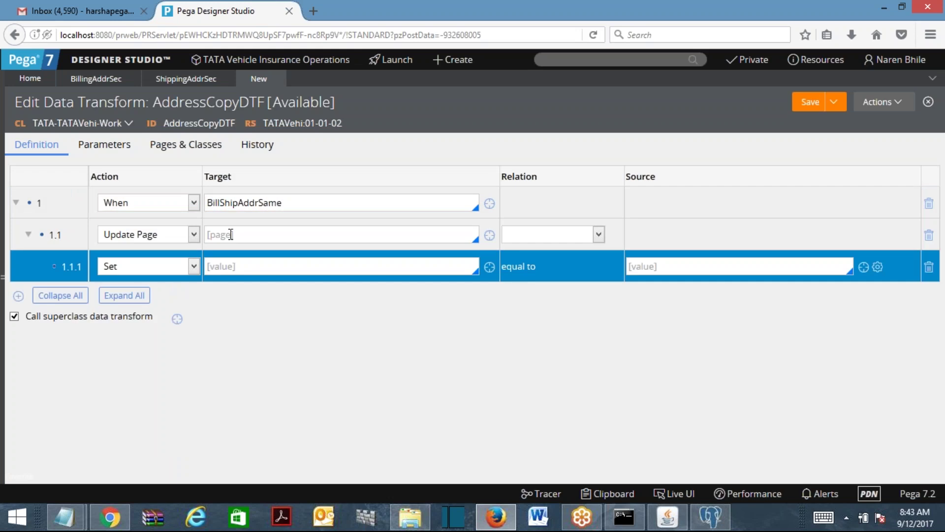
left_click(230, 235)
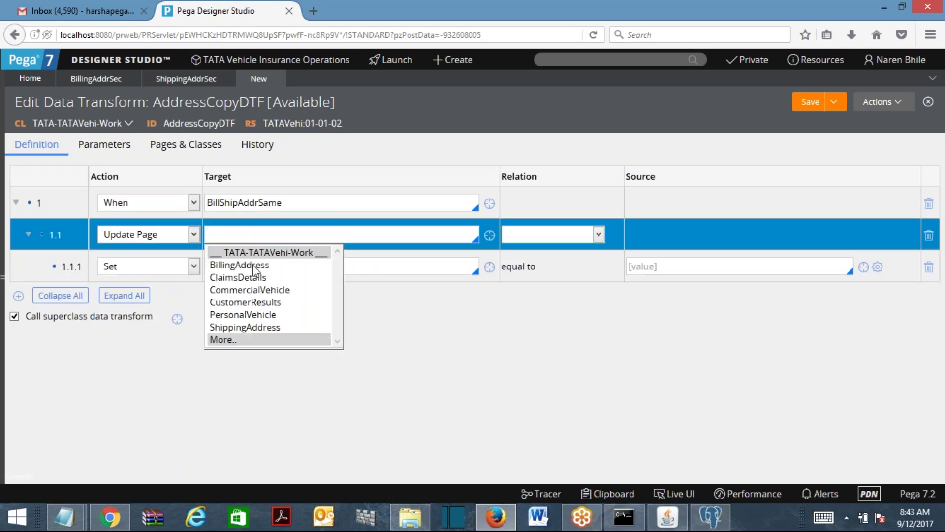
left_click(239, 329)
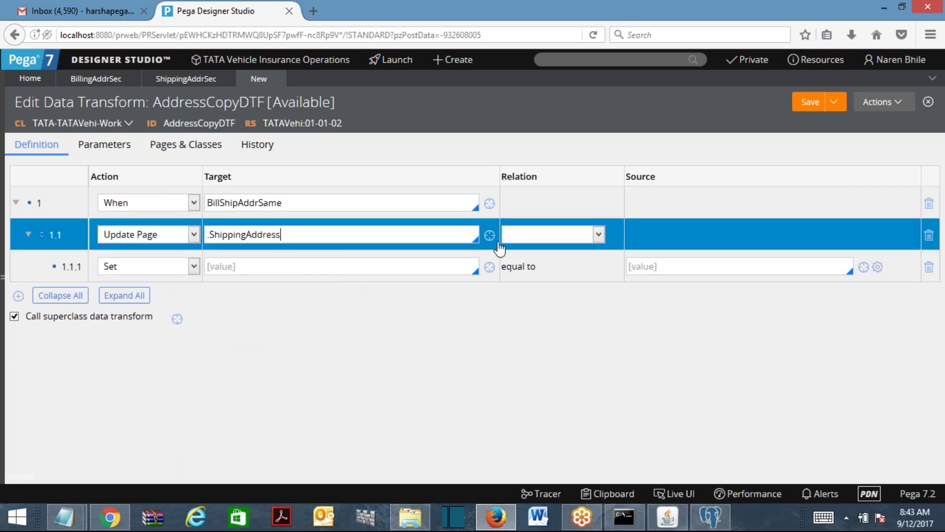
left_click(517, 236)
left_click(539, 264)
left_click(648, 235)
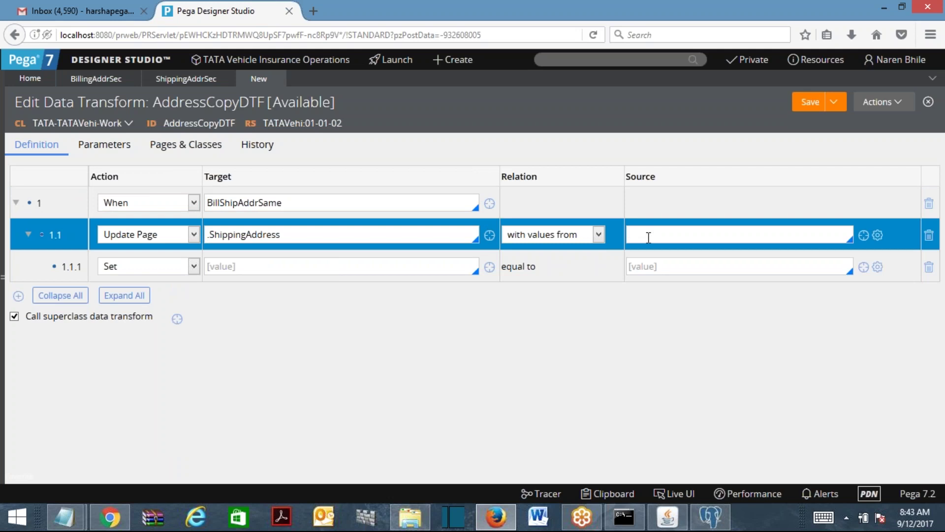
left_click(688, 265)
left_click(245, 267)
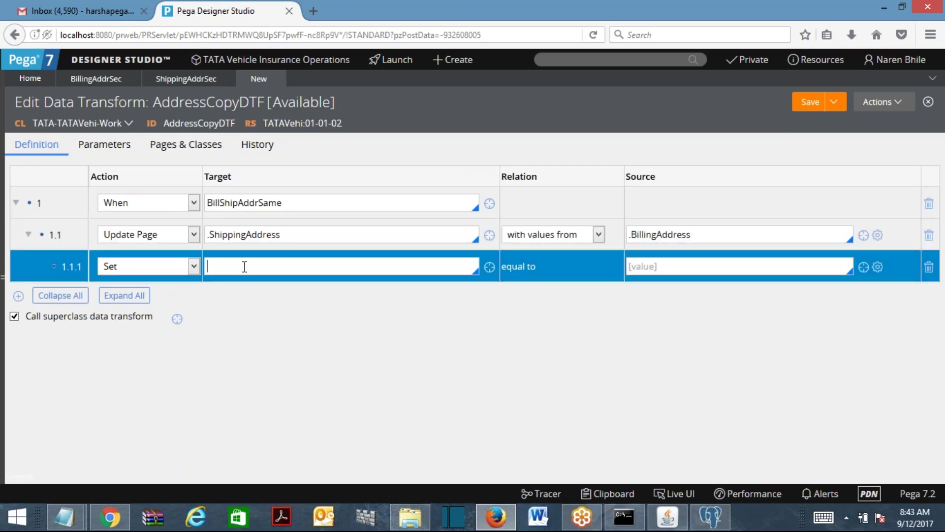
Map .AddressLine1 as both target and source in row 1.1.1.
type(".")
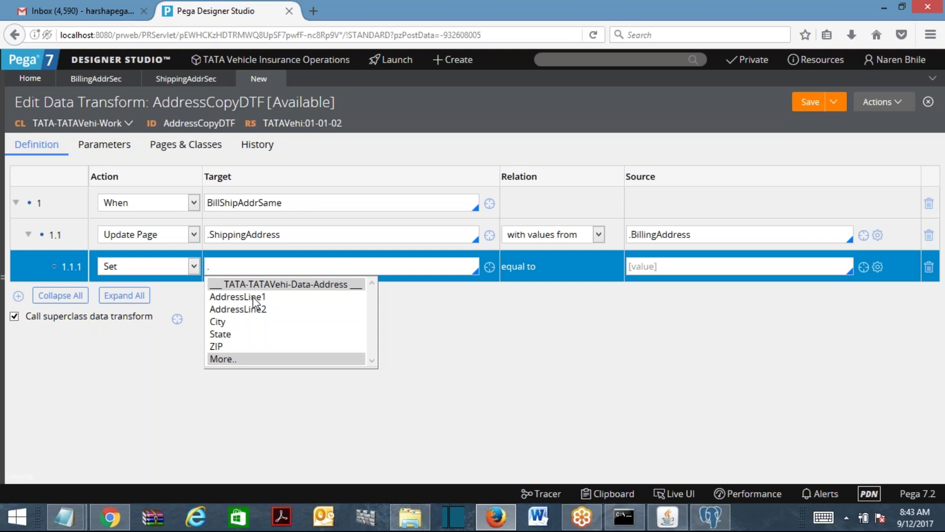
left_click(237, 297)
left_click(640, 267)
type(".")
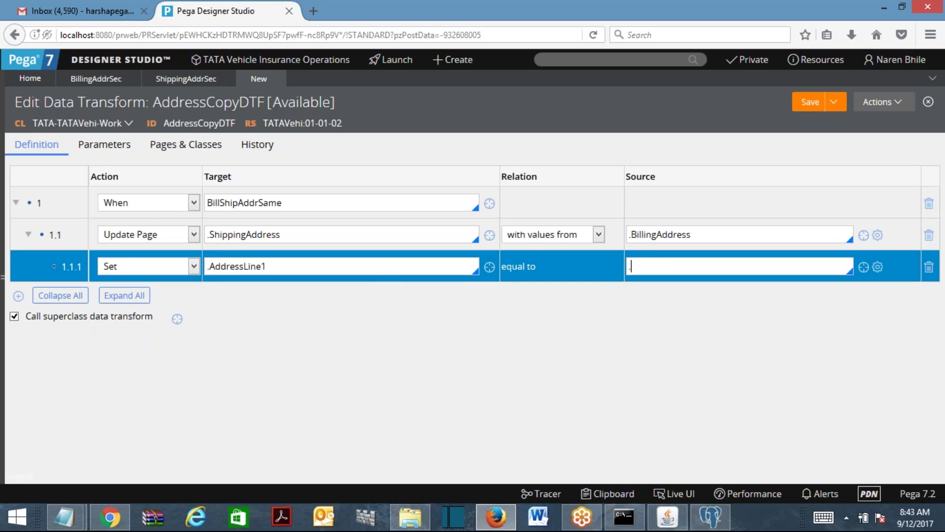
left_click(679, 298)
Add three more Set rows and map .AddressLine2 in row 1.1.2.
left_click(18, 295)
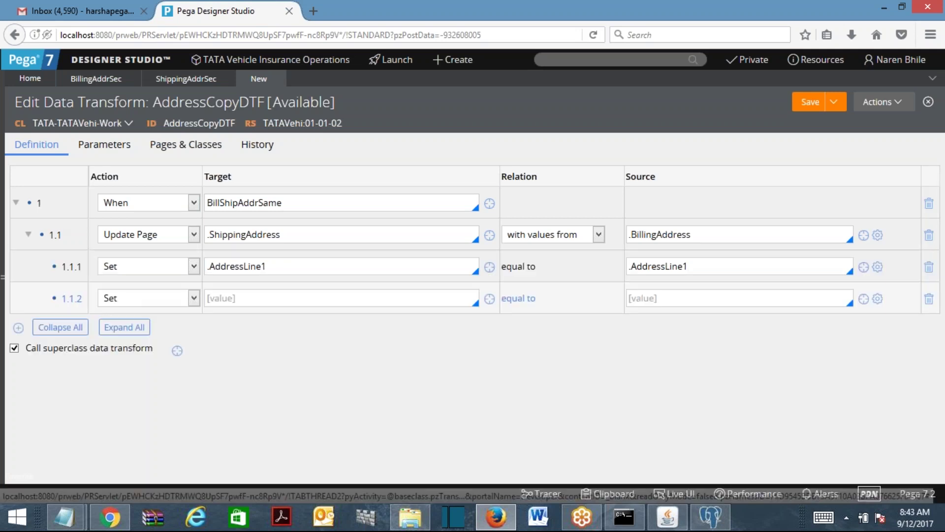
left_click(18, 327)
left_click(18, 359)
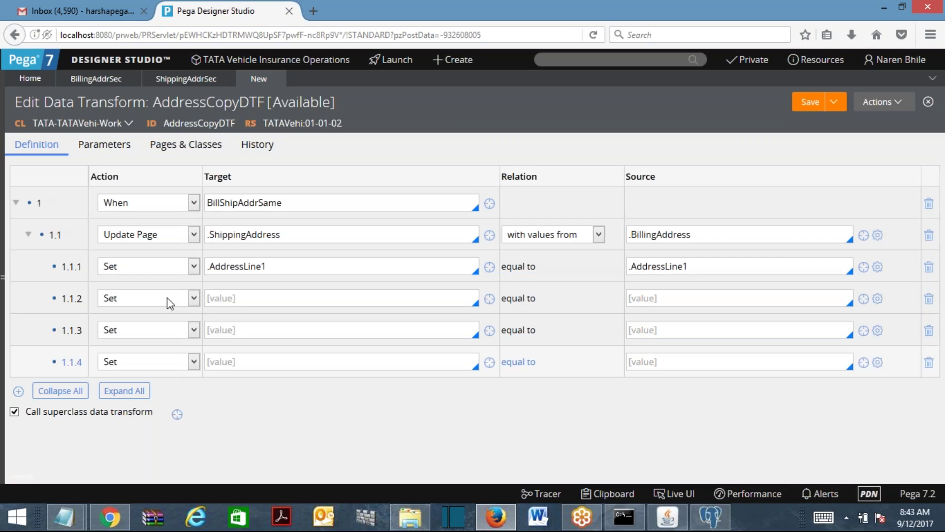
left_click(272, 298)
type(".ad")
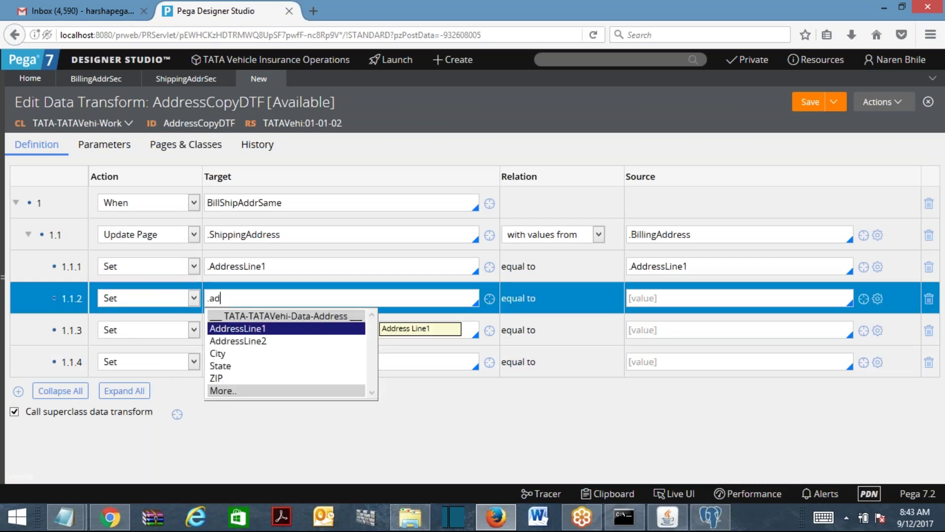
key("Down")
key("Return")
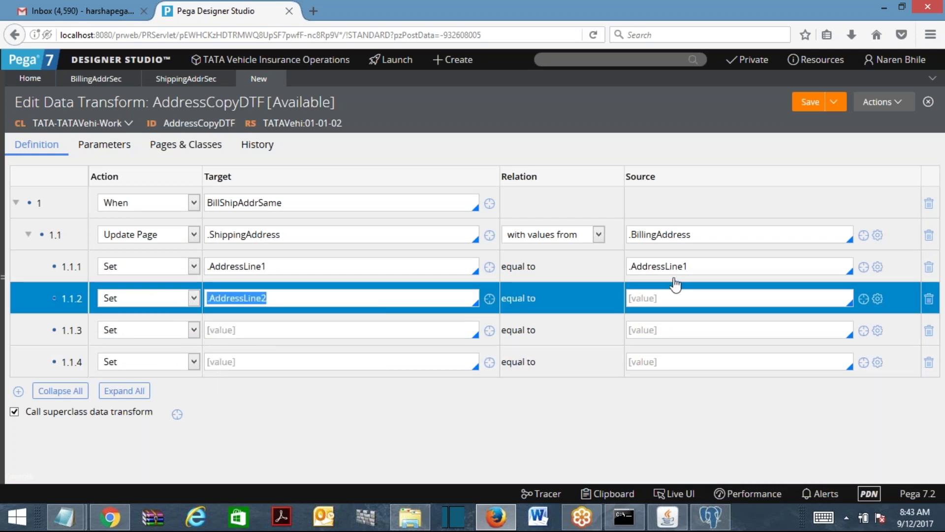
left_click(290, 328)
Map .State in row 1.1.3 and .City in row 1.1.4 as target and source.
type(".s")
key("Return")
left_click(645, 331)
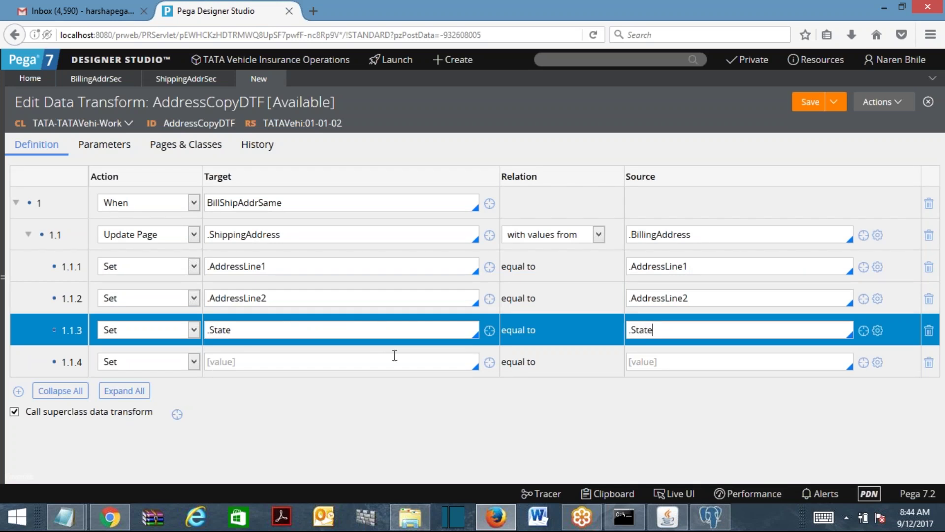
left_click(346, 355)
type(".c")
key("Return")
key("ctrl+a")
key("ctrl+c")
left_click(636, 364)
key("ctrl+v")
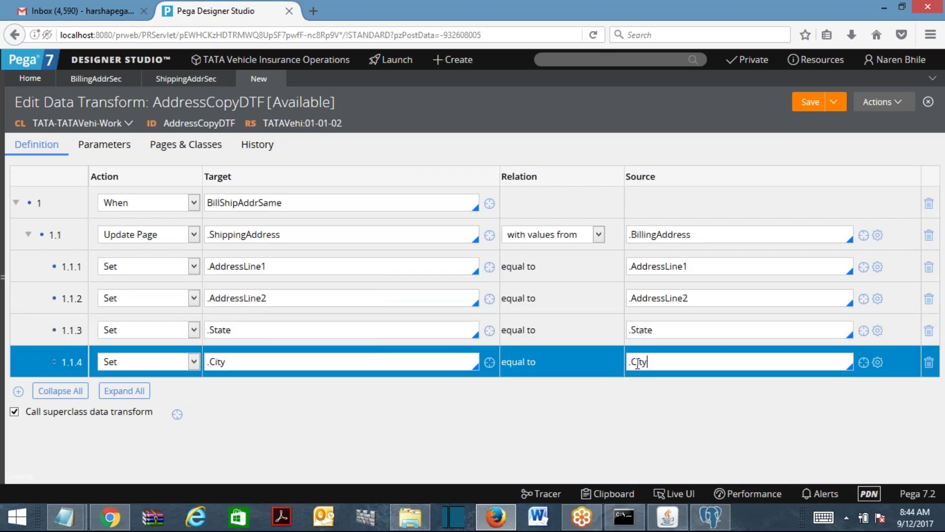
Add a fifth row mapping .ZIP as both target and source.
left_click(18, 393)
left_click(218, 392)
type(".z")
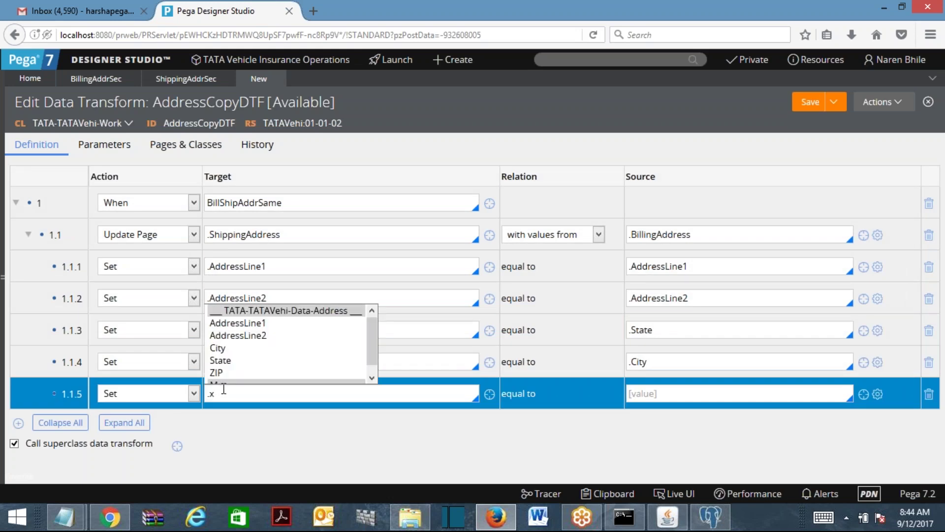
left_click(221, 374)
key("ctrl+a")
key("ctrl+c")
left_click(655, 388)
key("ctrl+v")
left_click(629, 103)
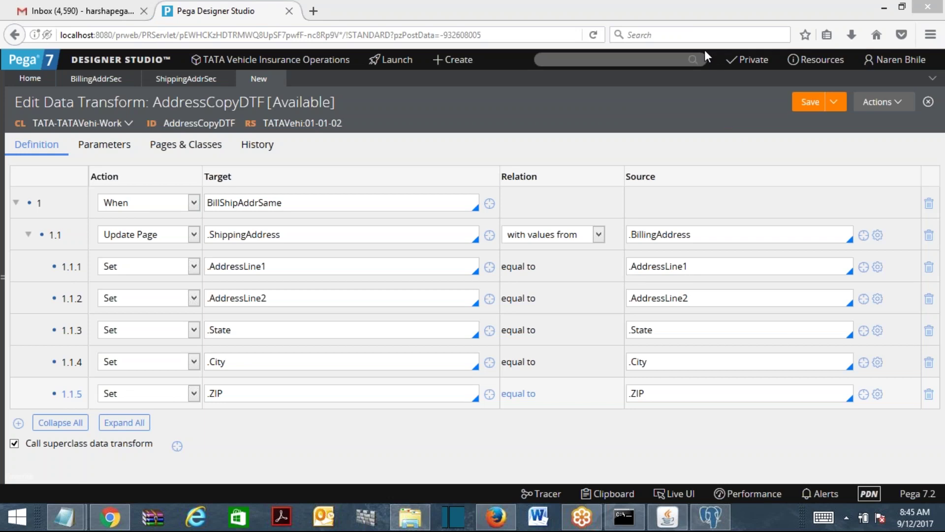
left_click(578, 60)
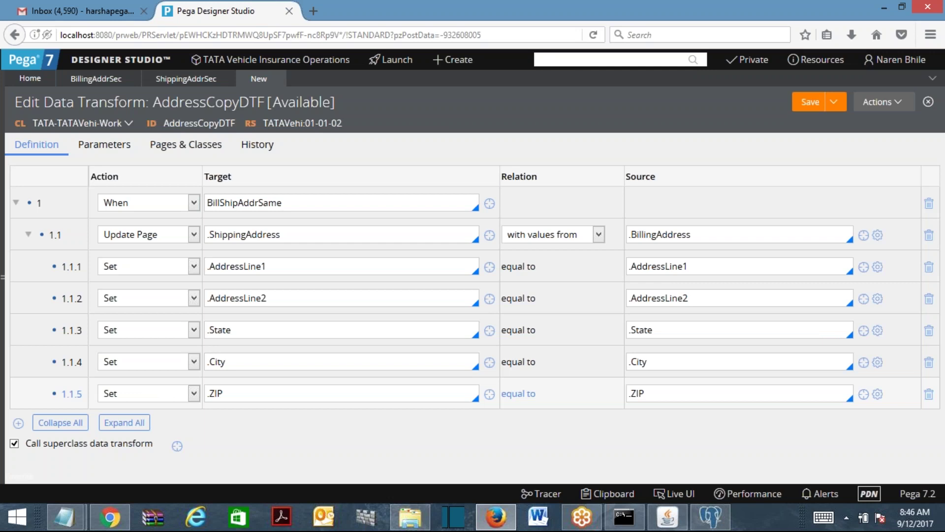
left_click(245, 203)
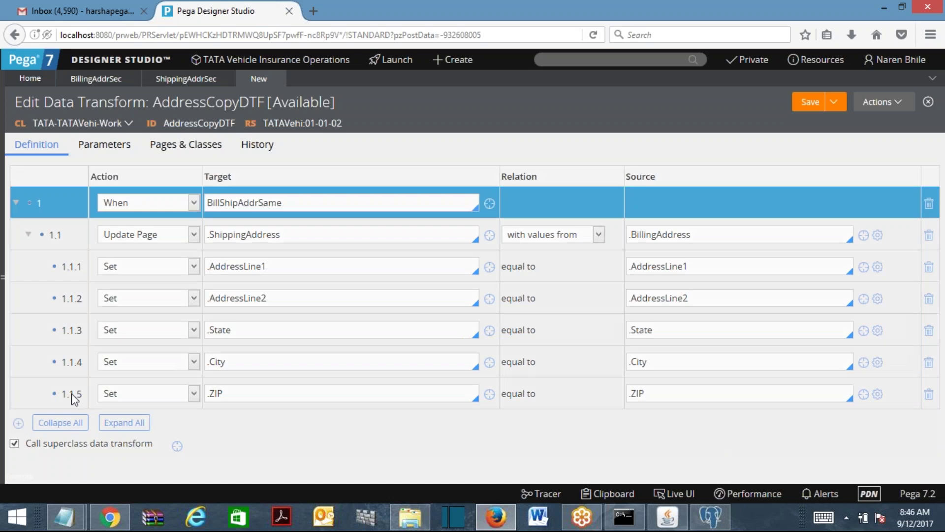
Add row 2 as Otherwise, with row 2.1 as Update Page .ShippingAddress.
left_click(142, 425)
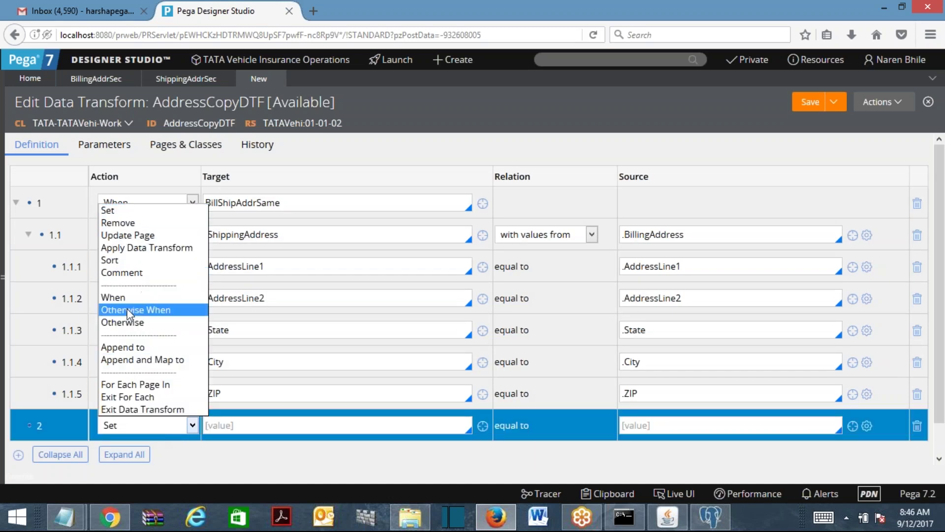
left_click(122, 322)
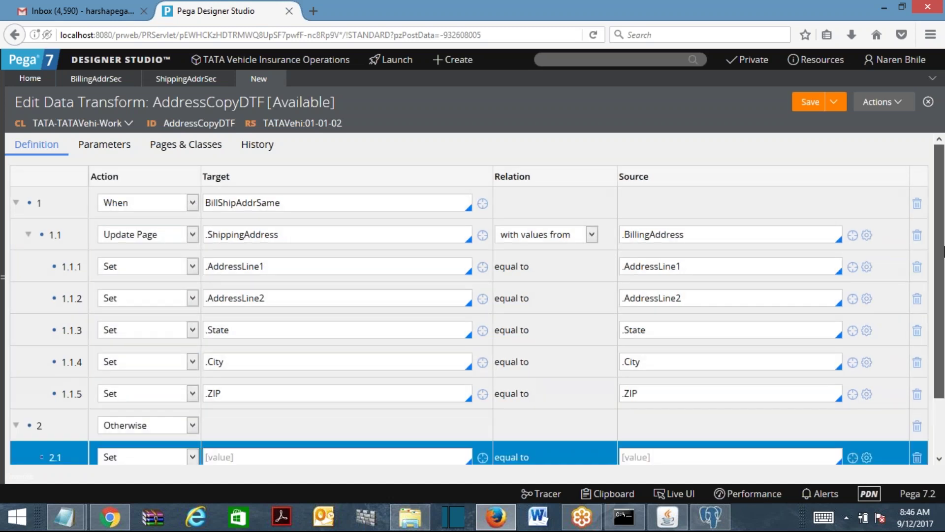
scroll(139, 150, "down", 2)
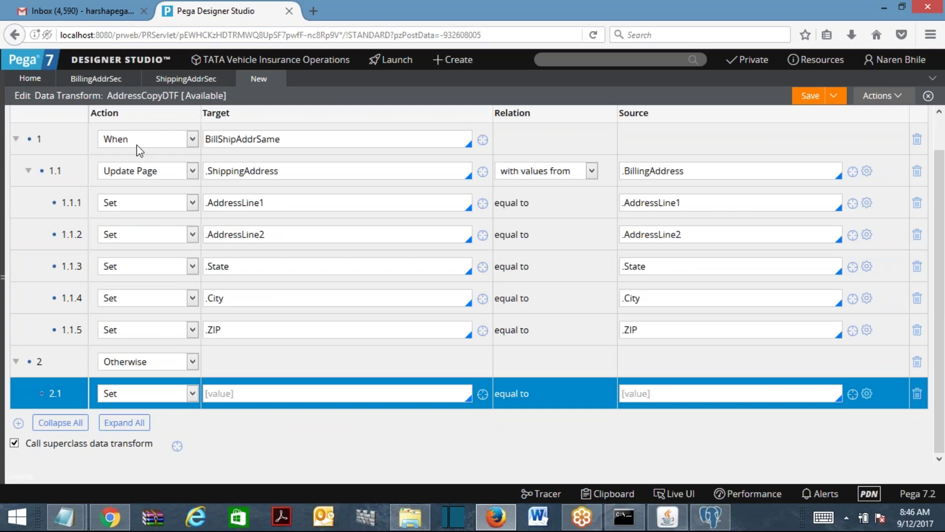
left_click(232, 395)
left_click(148, 393)
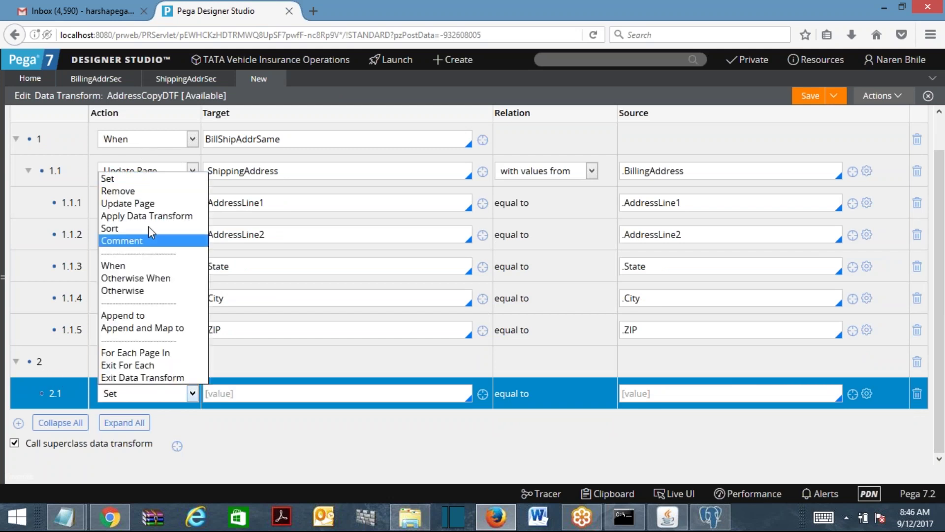
left_click(141, 203)
left_click(239, 389)
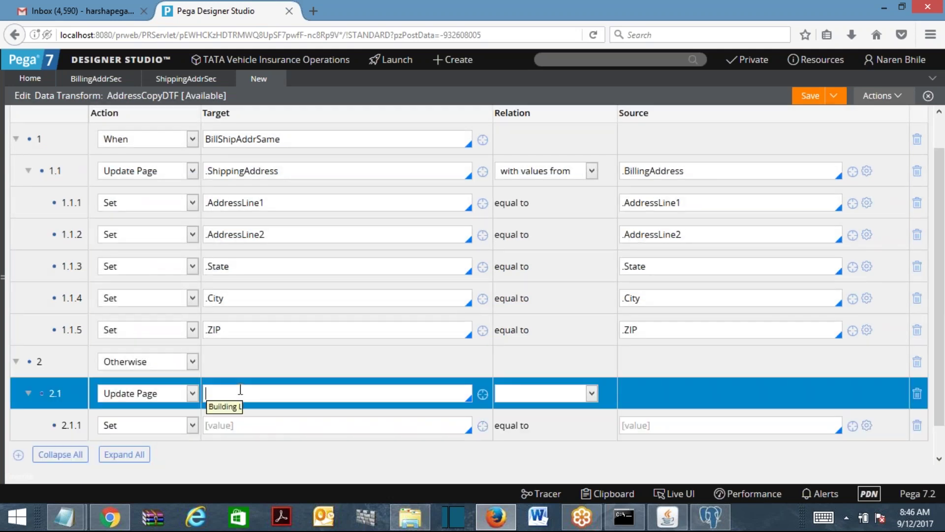
type("sh")
key("Return")
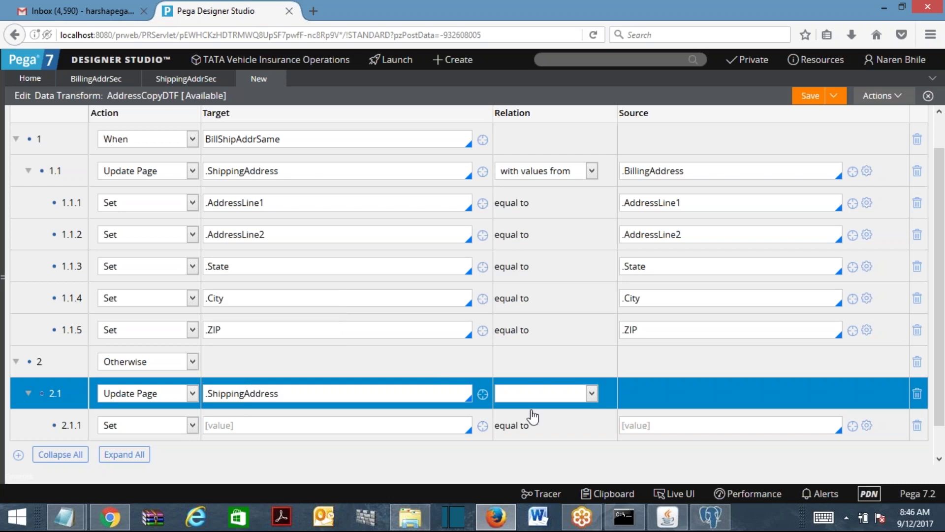
Set .AddressLine1 equal to "" in row 2.1.1 and add two empty rows below.
scroll(943, 413, "down", 1)
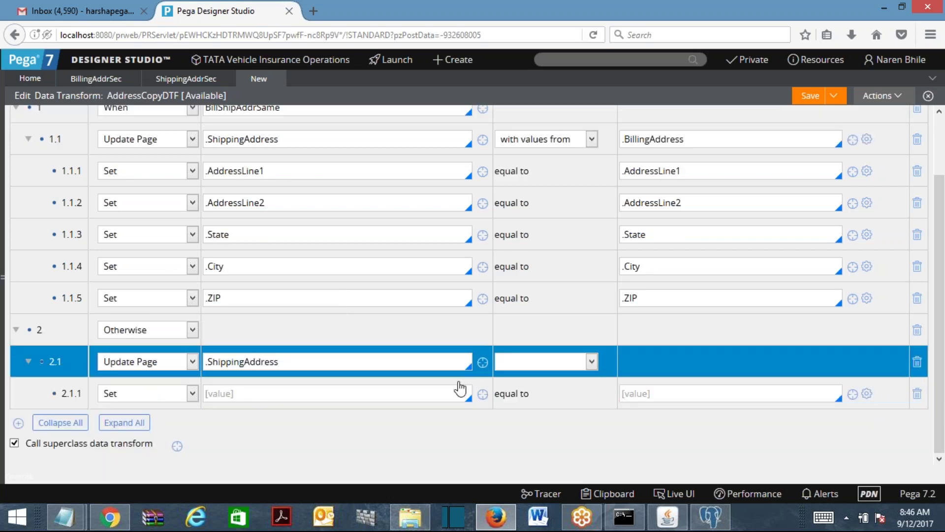
left_click(322, 393)
type(".ad")
key("Return")
left_click(641, 393)
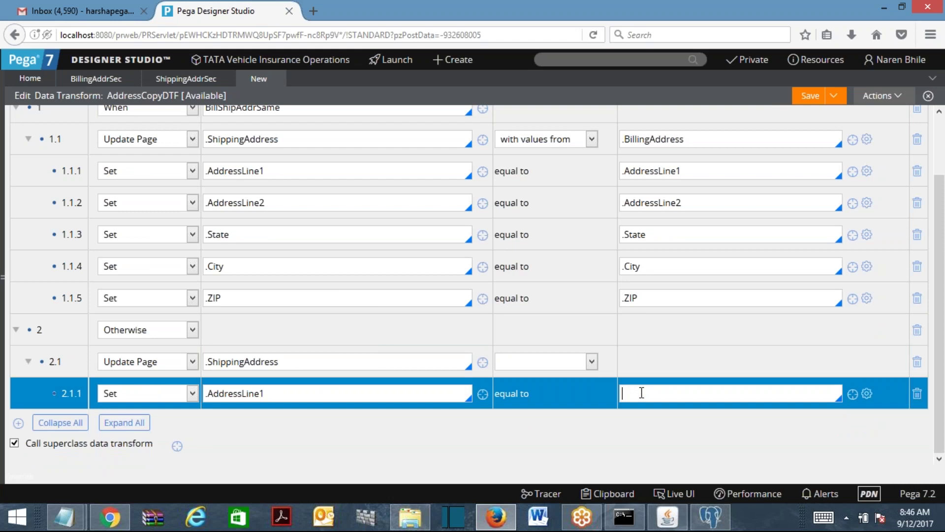
type("\"\"")
left_click(18, 423)
left_click(270, 394)
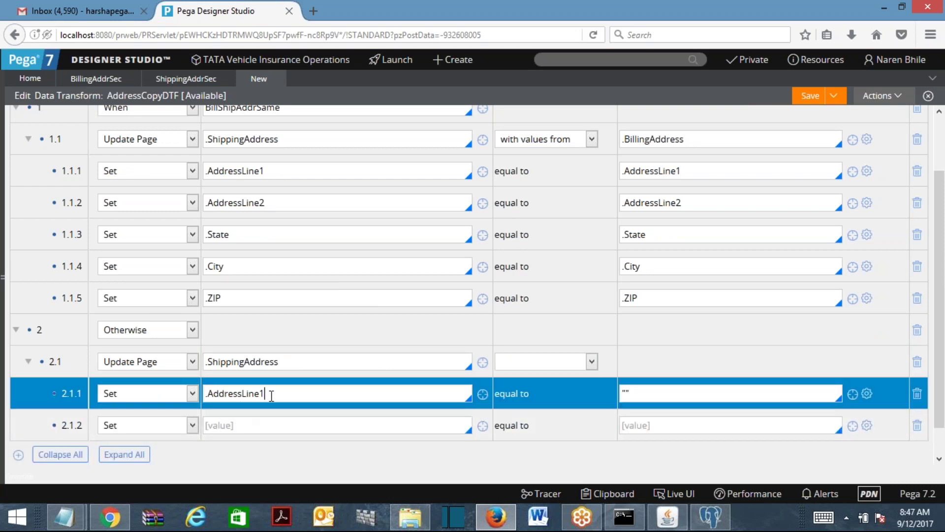
left_click(19, 454)
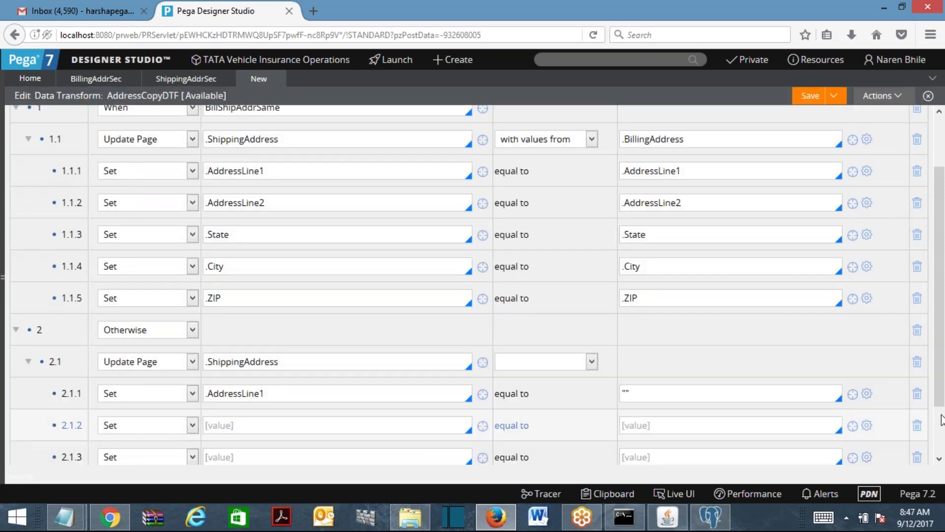
Add more empty rows and set .AddressLine2 equal to "" in row 2.1.2.
left_click(271, 362)
left_click(19, 422)
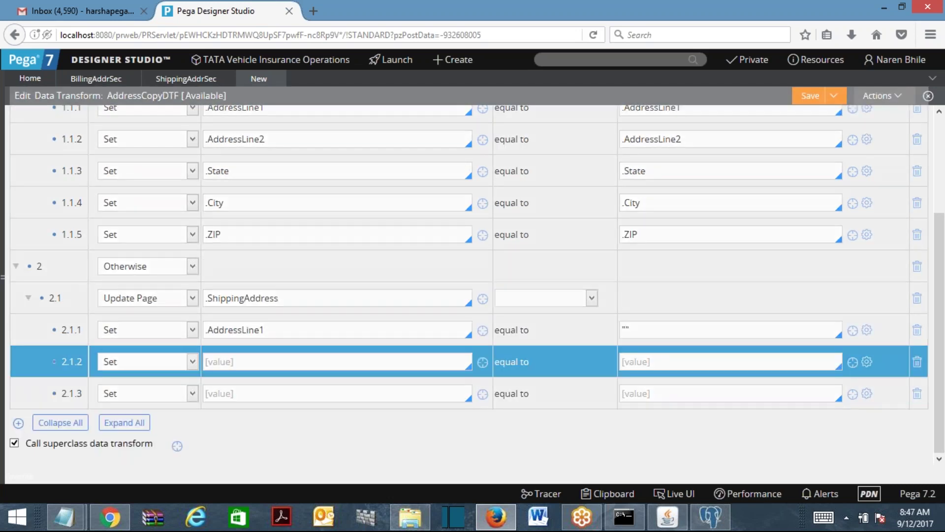
left_click(18, 454)
left_click(254, 357)
type(".ad")
key("Down")
key("Return")
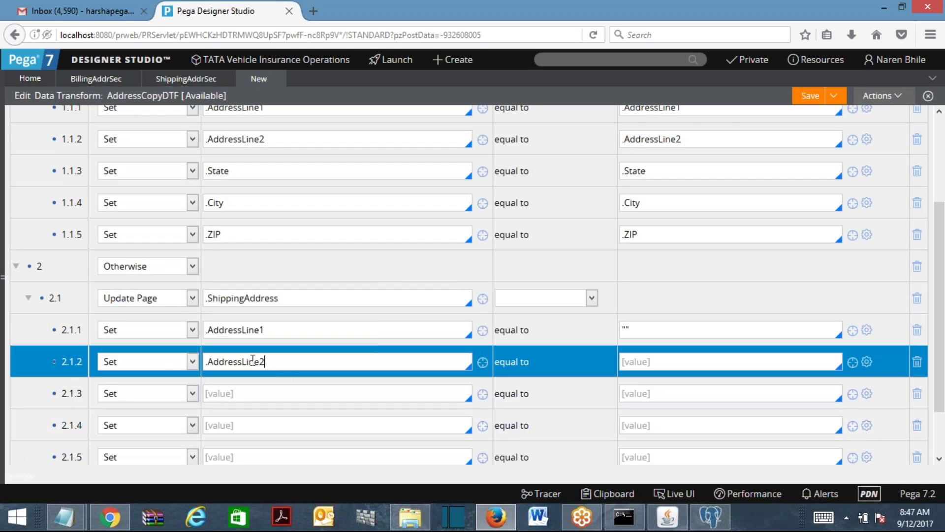
left_click(645, 361)
type("\"\"")
key("Tab")
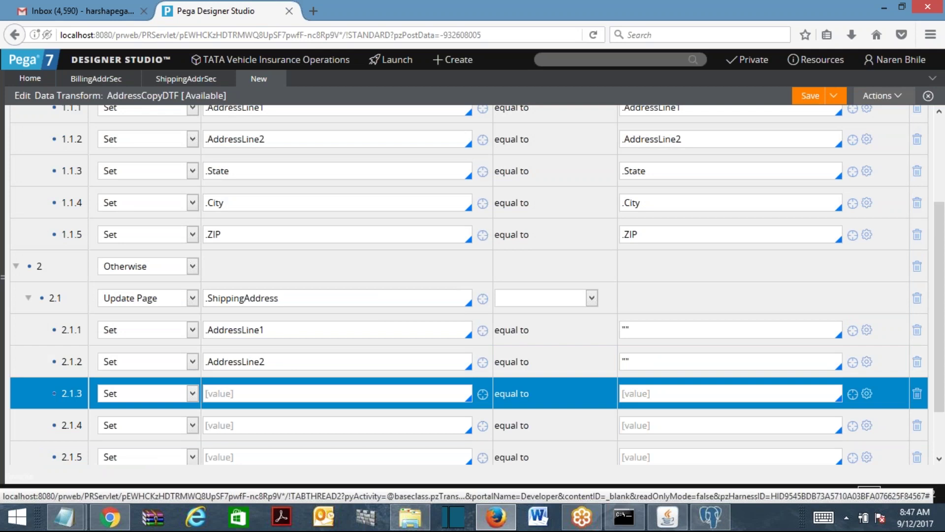
Set .State equal to "" in row 2.1.3.
left_click(318, 393)
type(".st")
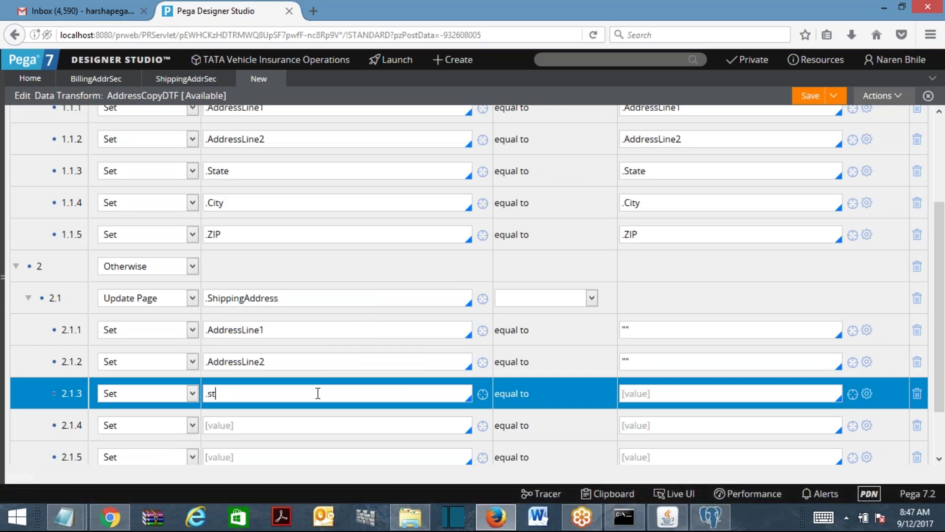
key("Tab")
left_click(329, 392)
key("Down")
key("Return")
left_click(675, 392)
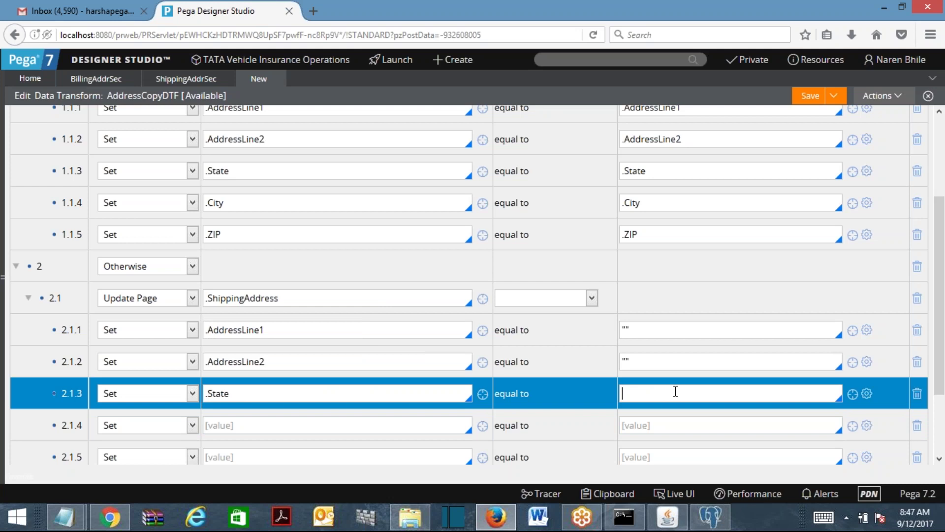
type("\"\"")
Set .City and .ZIP each equal to "" in rows 2.1.4 and 2.1.5.
scroll(941, 379, "down", 2)
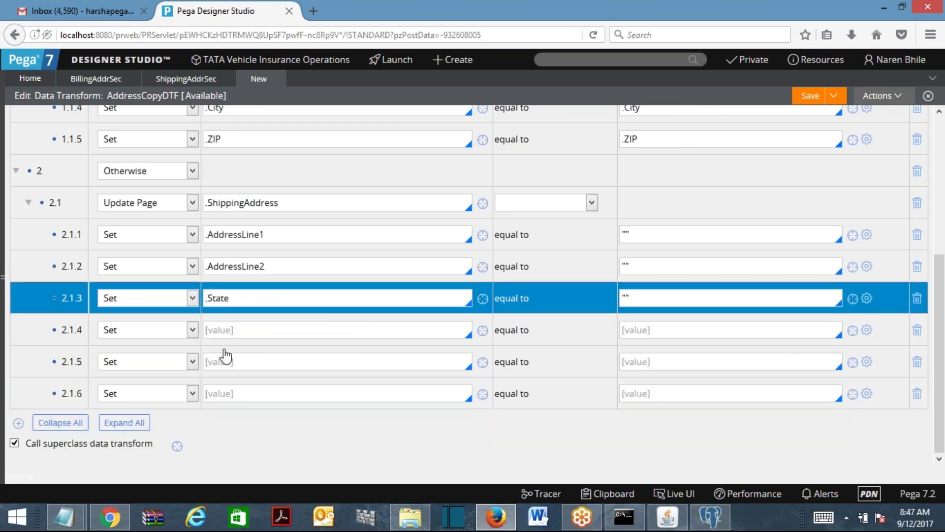
left_click(222, 330)
type(".")
key("Down")
key("Down")
key("Down")
key("Down")
key("Return")
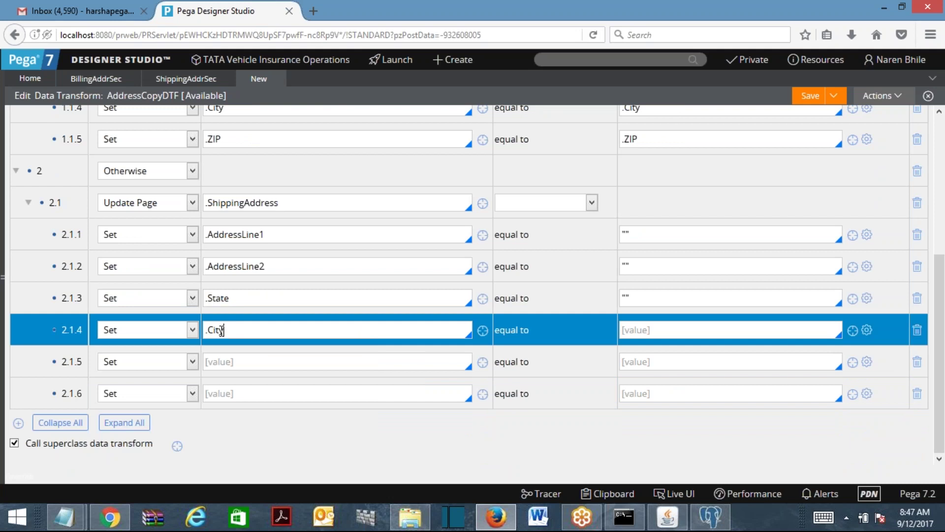
key("Tab")
type("\"\"")
left_click(410, 360)
type(".zi")
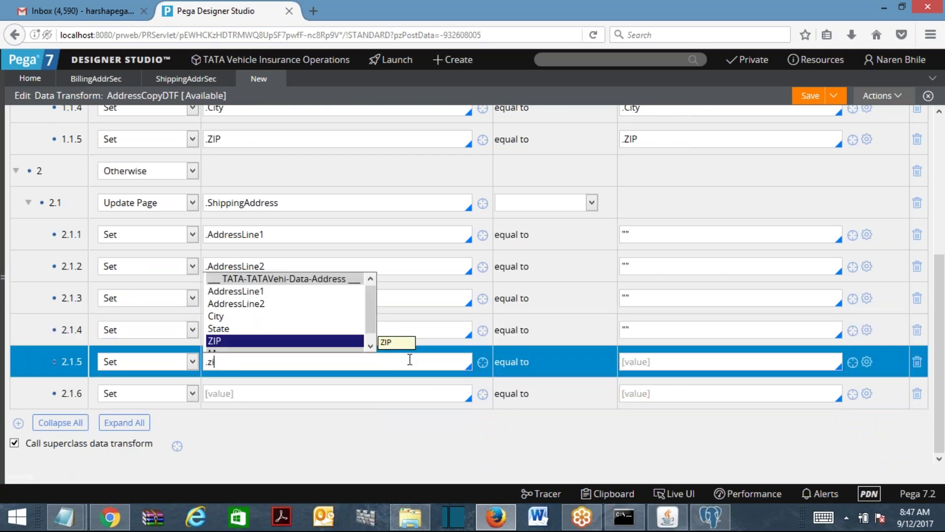
key("Return")
left_click(668, 365)
type("\"\"")
Delete the leftover empty row, re-enter .ZIP equal to "" after City, and save.
left_click(918, 395)
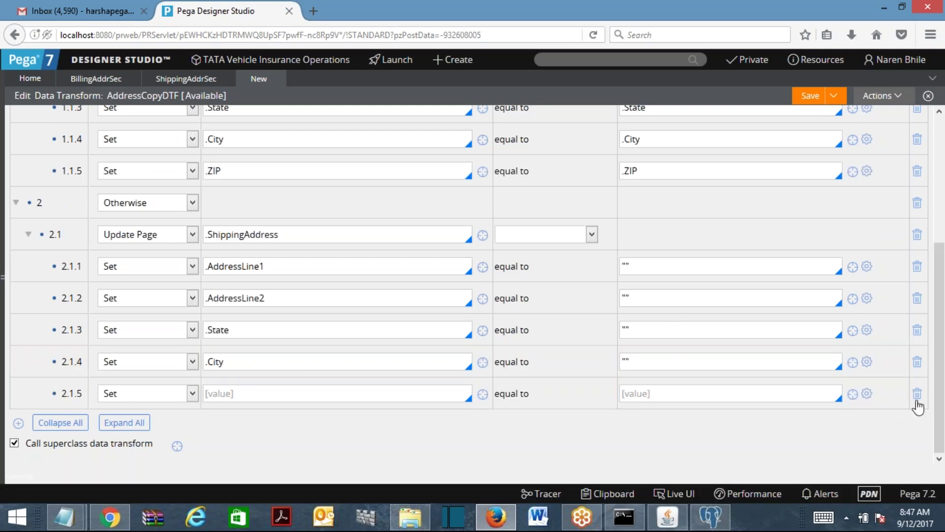
left_click(917, 397)
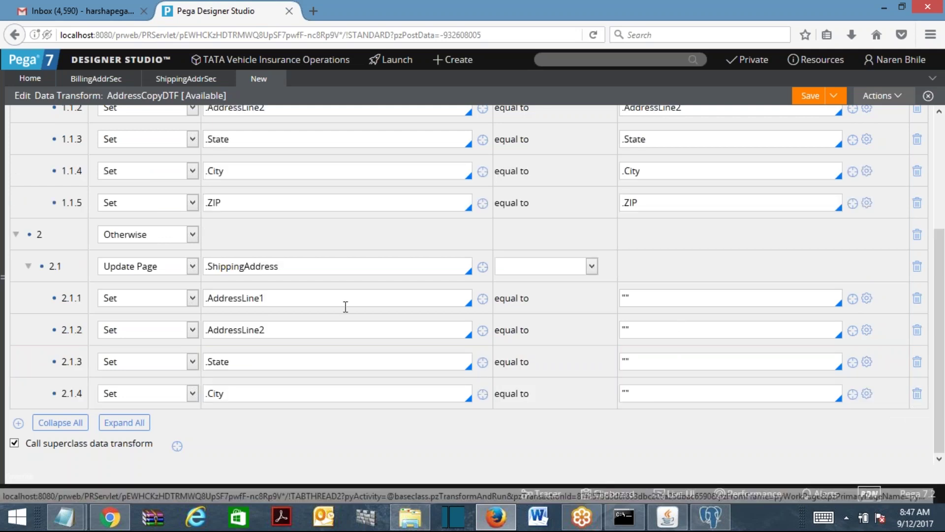
left_click(266, 363)
left_click(261, 393)
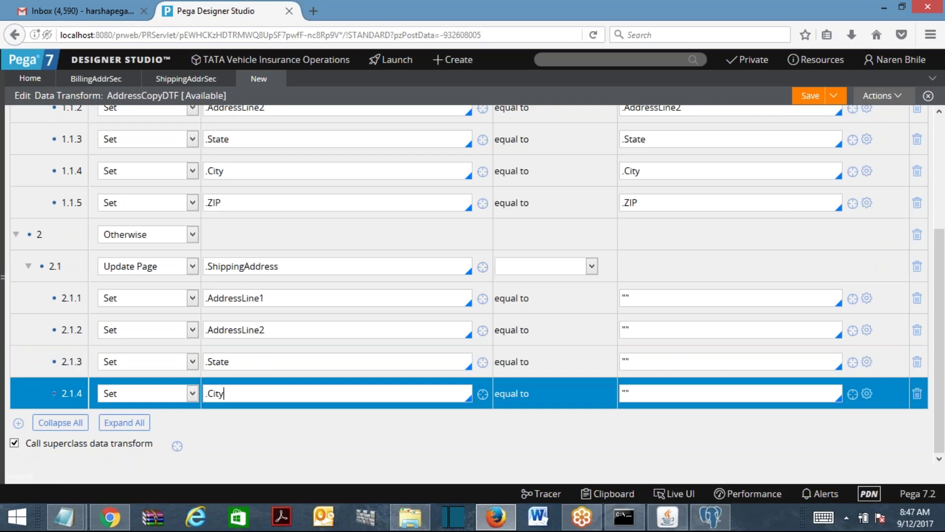
key("Return")
left_click(258, 425)
type(".ZIP")
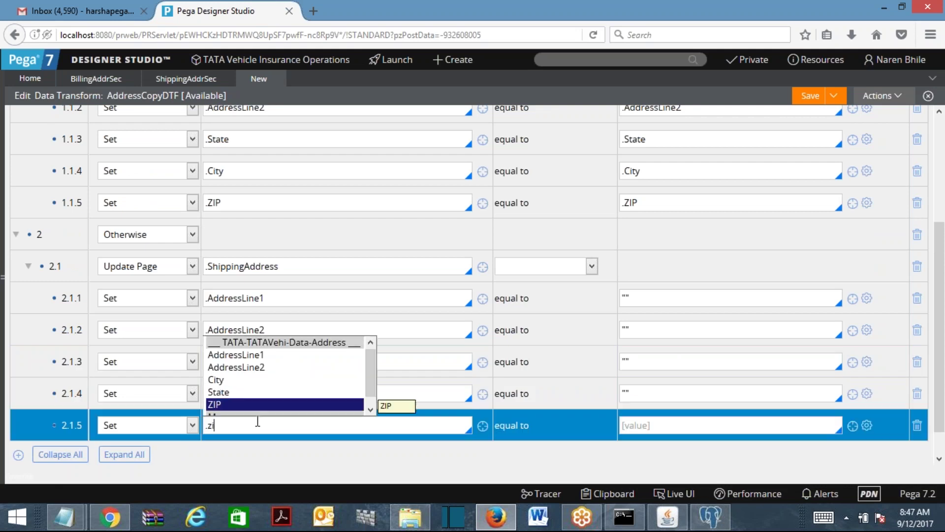
left_click(642, 423)
type("\"\"")
left_click(809, 98)
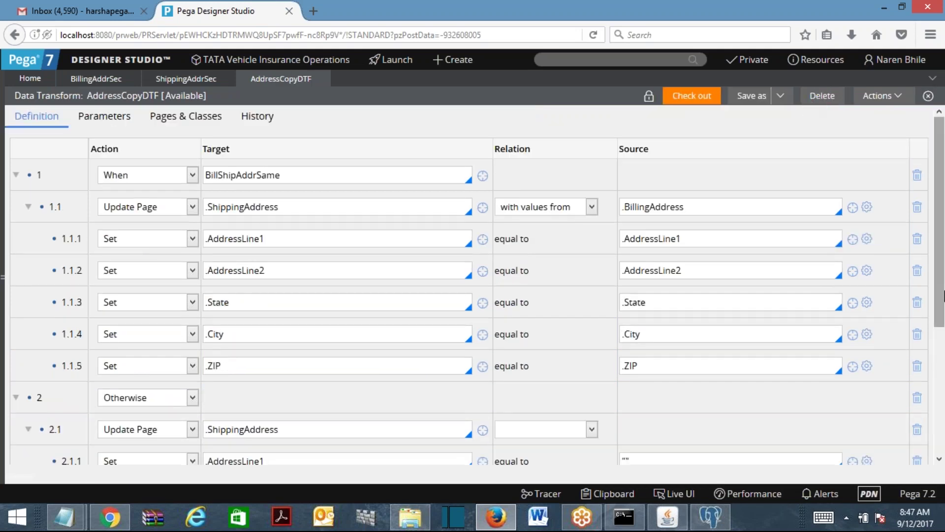
left_click_drag(941, 225, 940, 349)
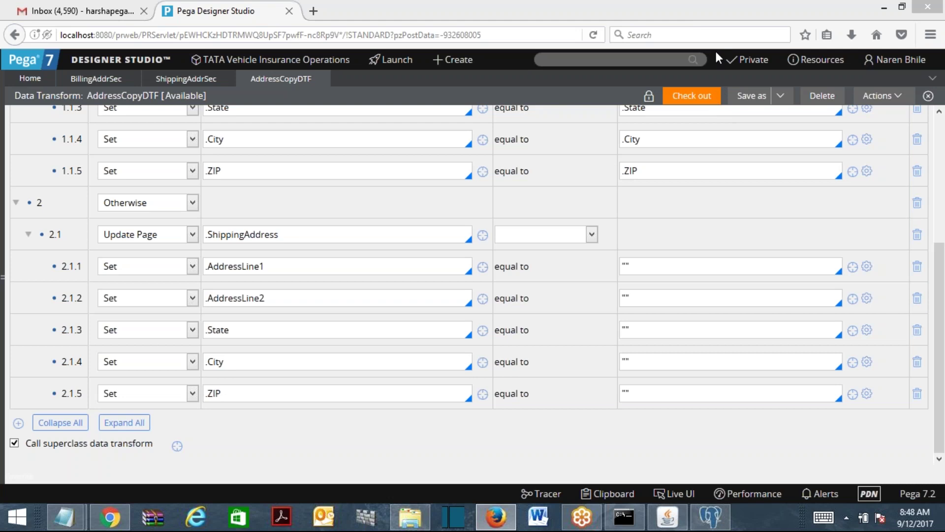
left_click(626, 60)
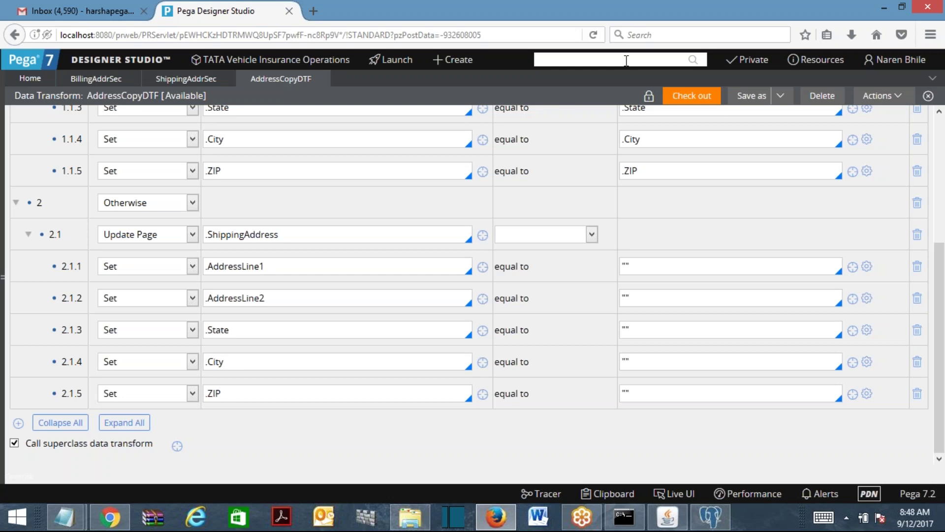
left_click(626, 60)
scroll(944, 162, "up", 5)
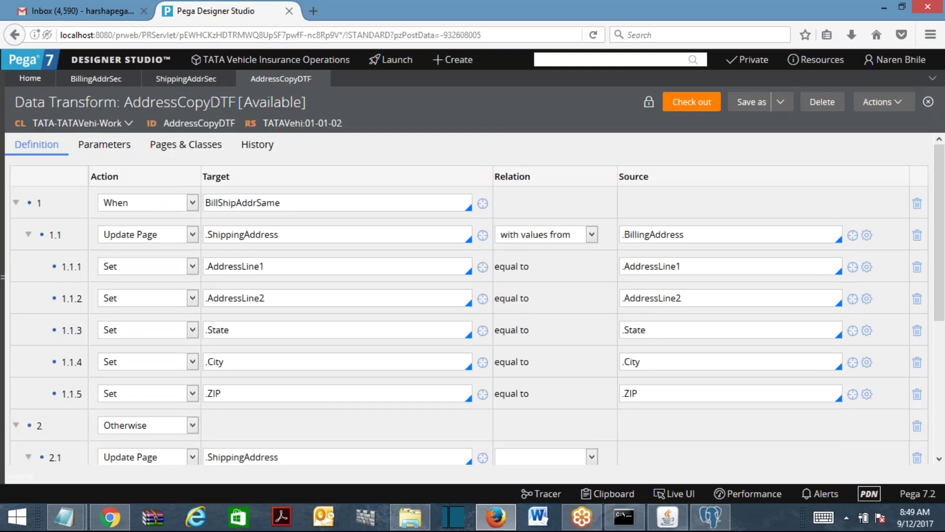
Create a section labelled AddressDetailsSec in TATA-TATAVehi-Work from App Explorer and open it.
left_click_drag(18, 222, 271, 99)
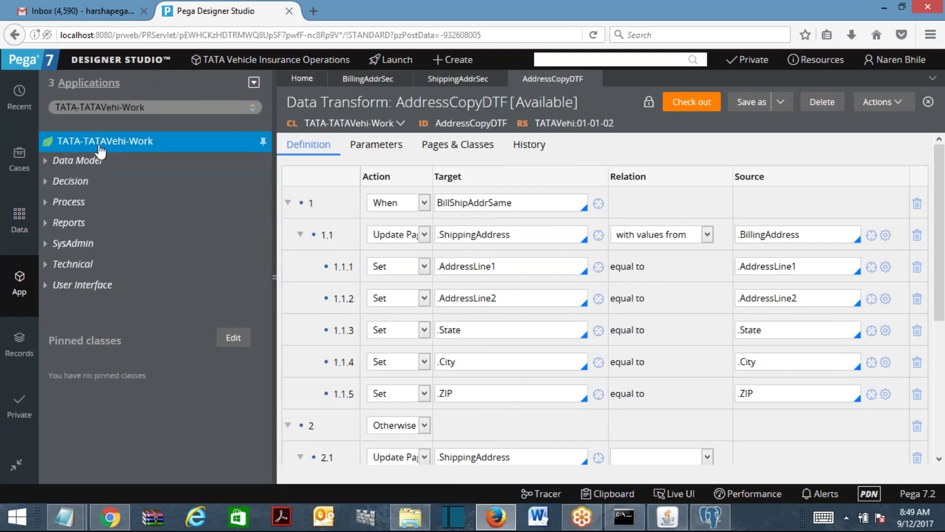
right_click(101, 149)
mouse_move(88, 159)
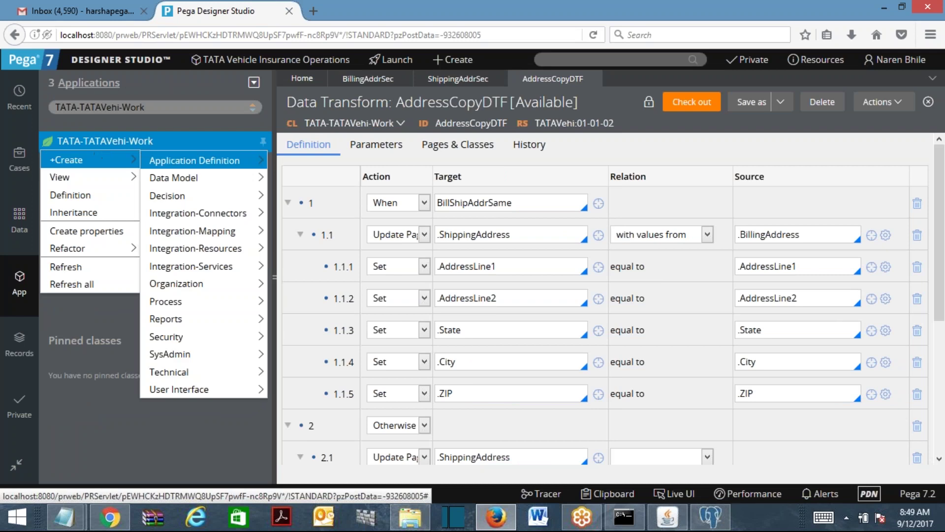
mouse_move(210, 254)
mouse_move(190, 389)
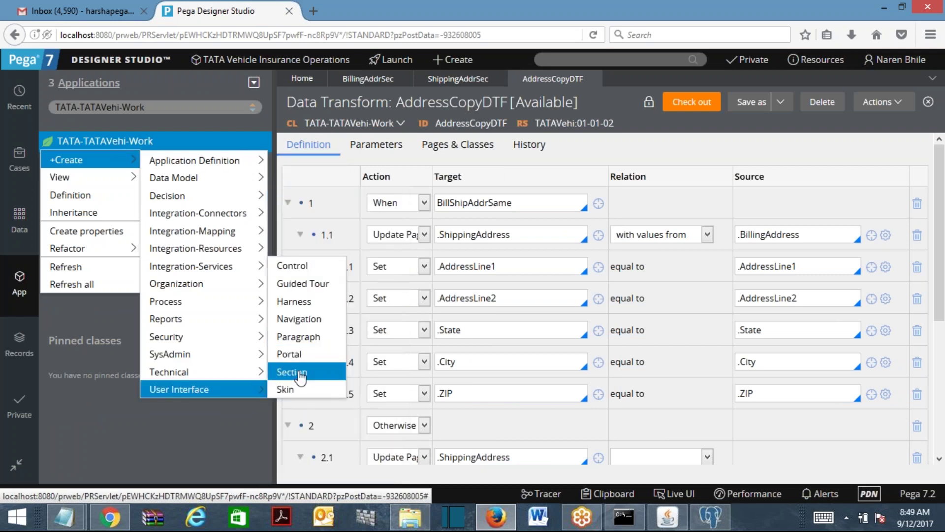
left_click(311, 376)
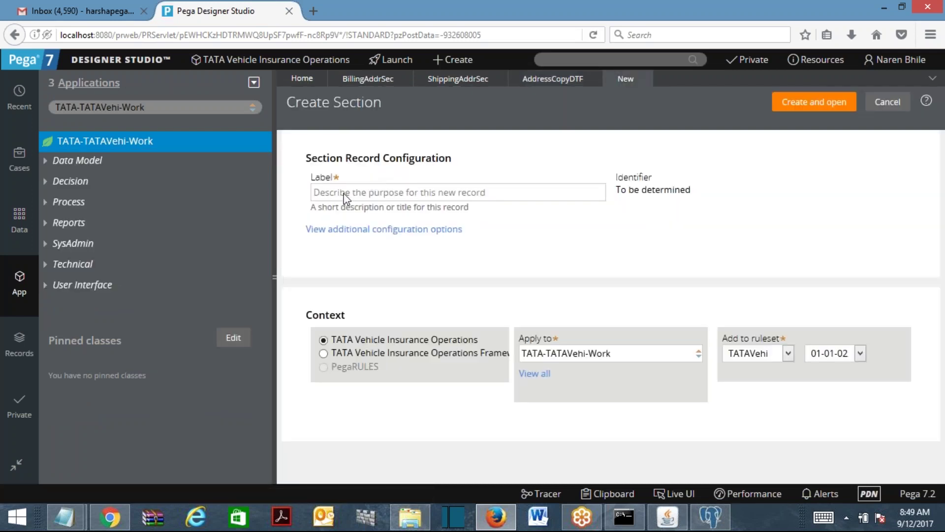
type("AddressDe")
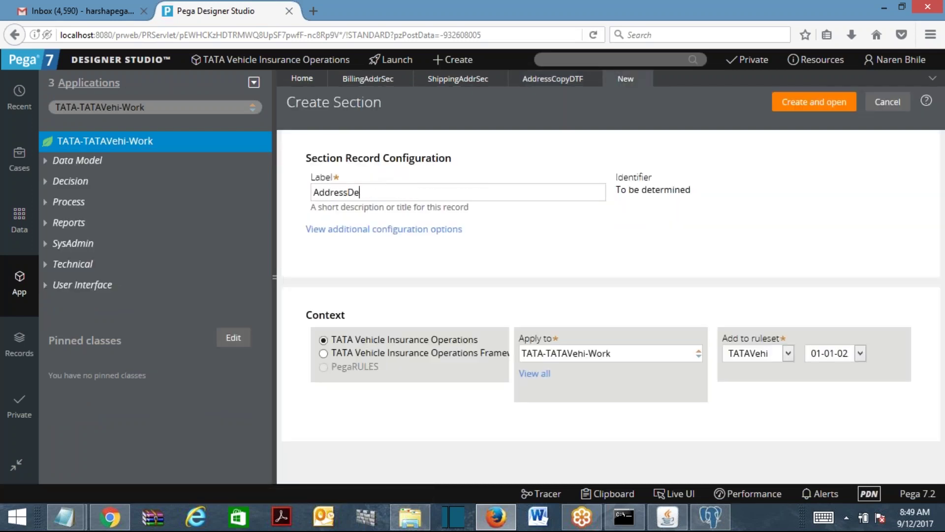
type("tailsSec")
left_click(814, 102)
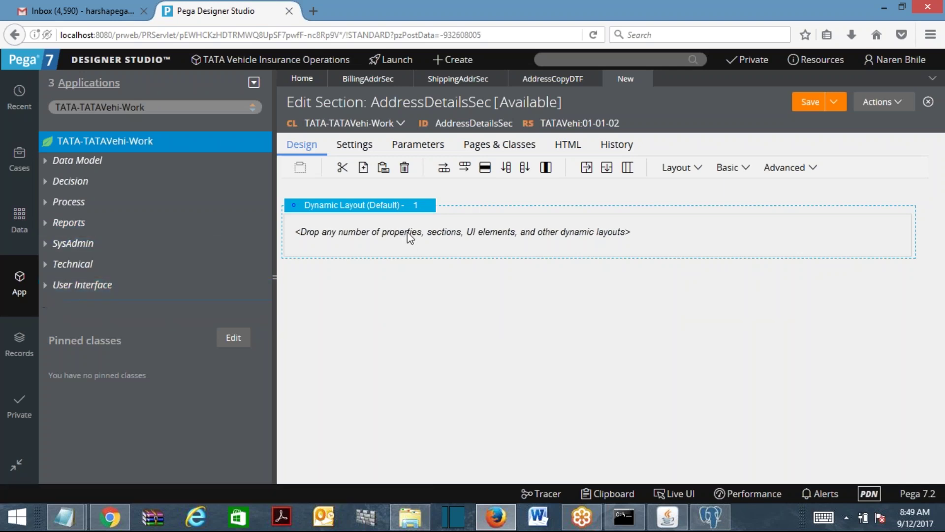
Embed the BillingAddrSec section inside the AddressDetailsSec dynamic layout.
left_click(682, 170)
left_click_drag(687, 230, 424, 235)
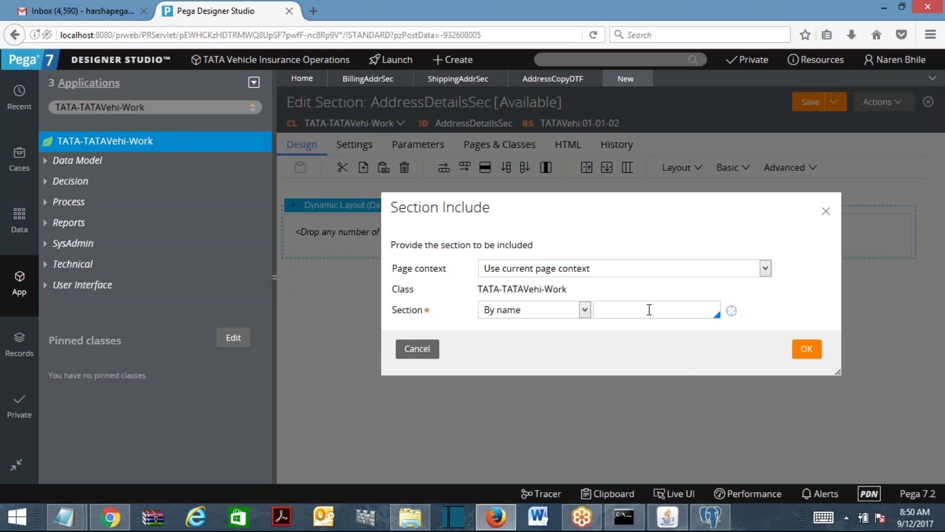
left_click(649, 310)
type("B")
key("Return")
left_click(820, 349)
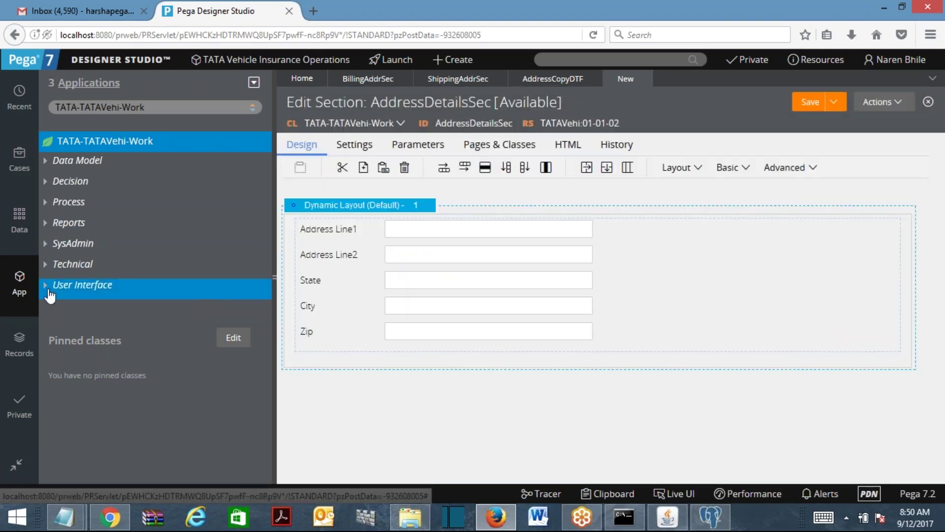
left_click(734, 172)
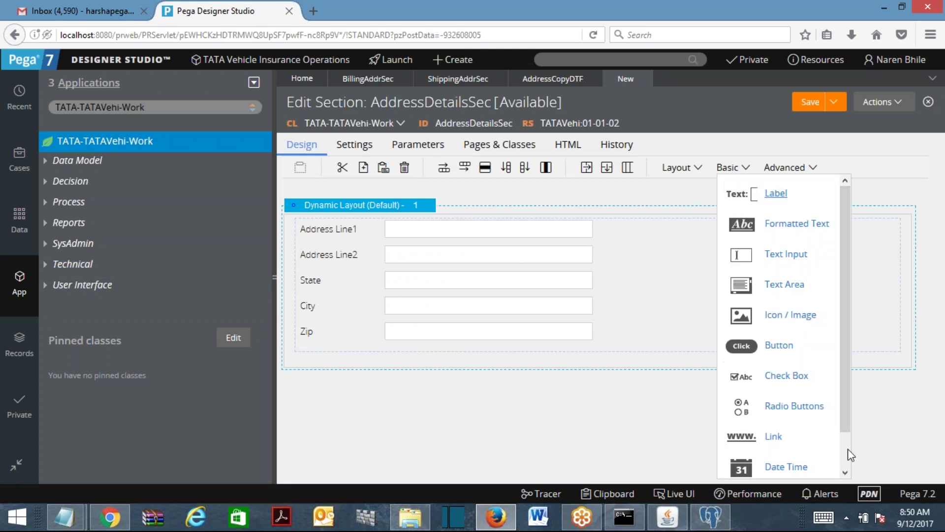
Add a checkbox below Zip bound to .IsBillShipAddrSame, captioned "Select If Shipping And Billing Address Are Same".
scroll(847, 448, "down", 2)
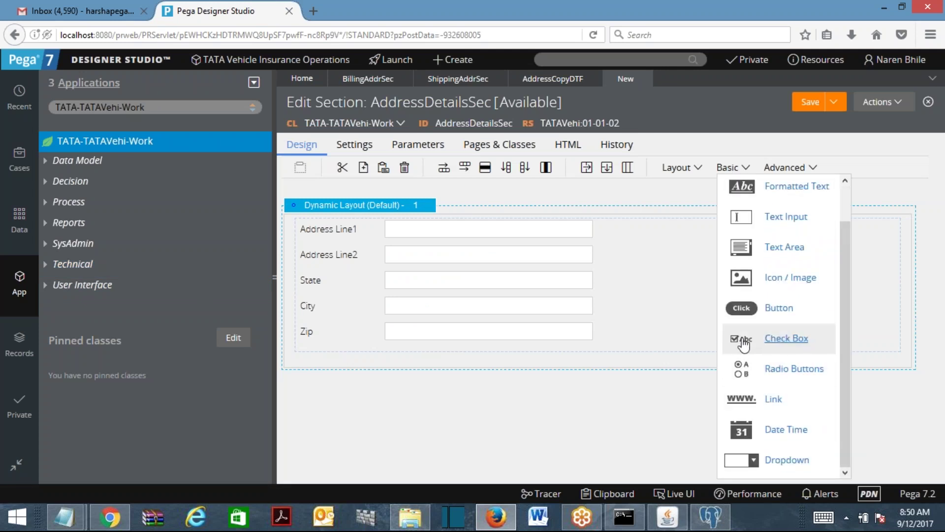
left_click_drag(738, 345, 359, 367)
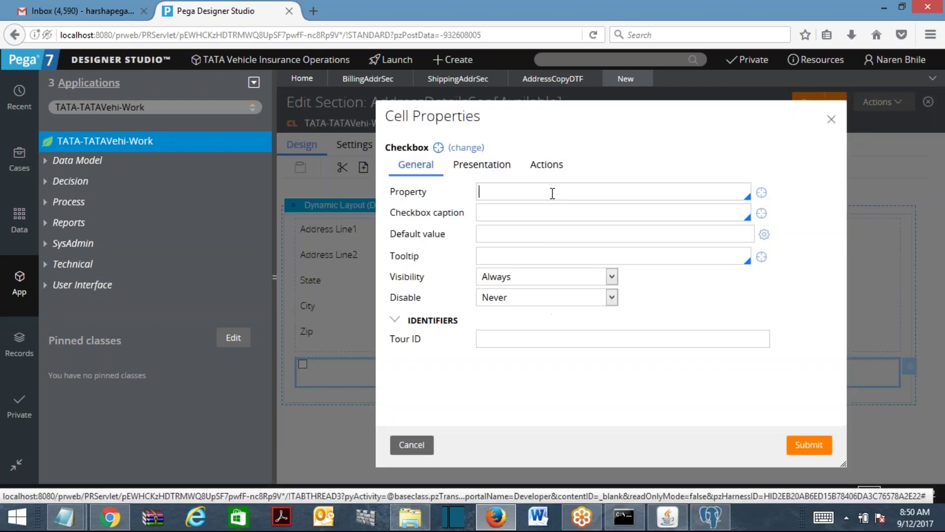
left_click(552, 193)
type("Is")
key("Return")
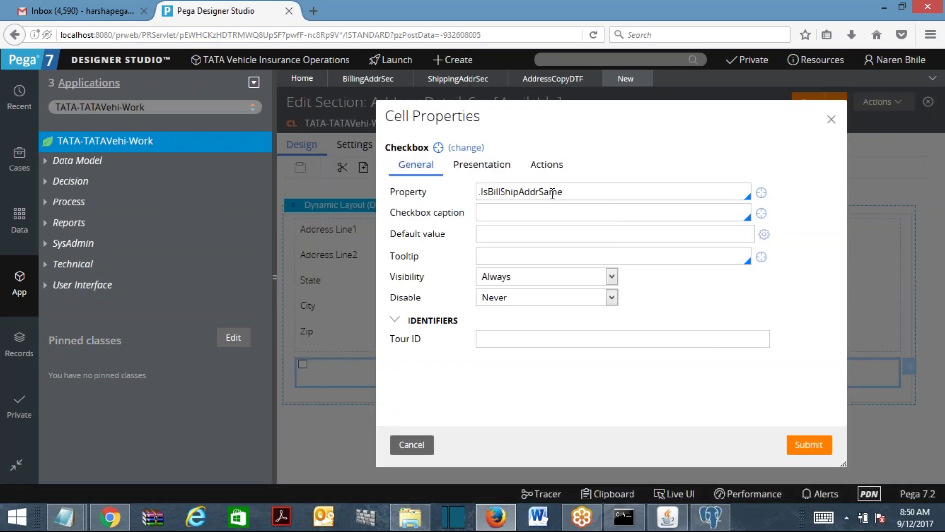
left_click(515, 213)
type("Select If Shipping And Bil")
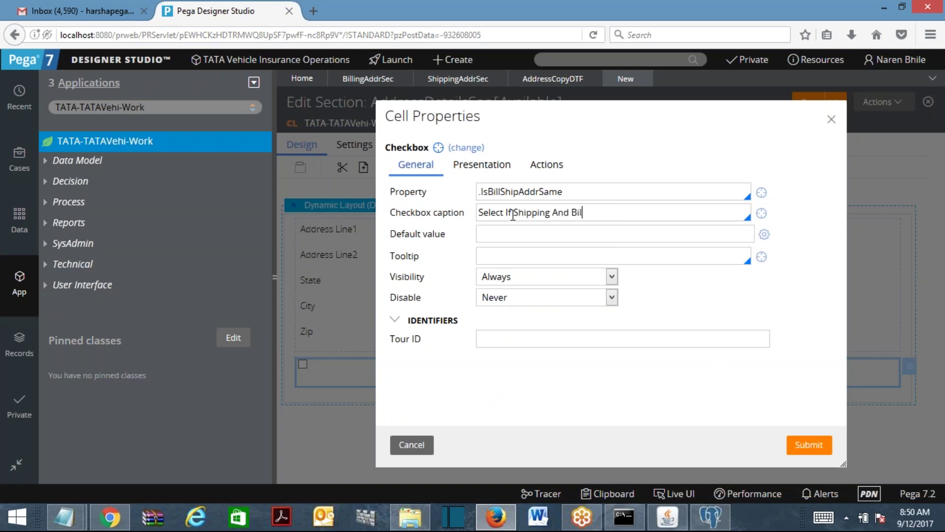
type("ling Address Are Same")
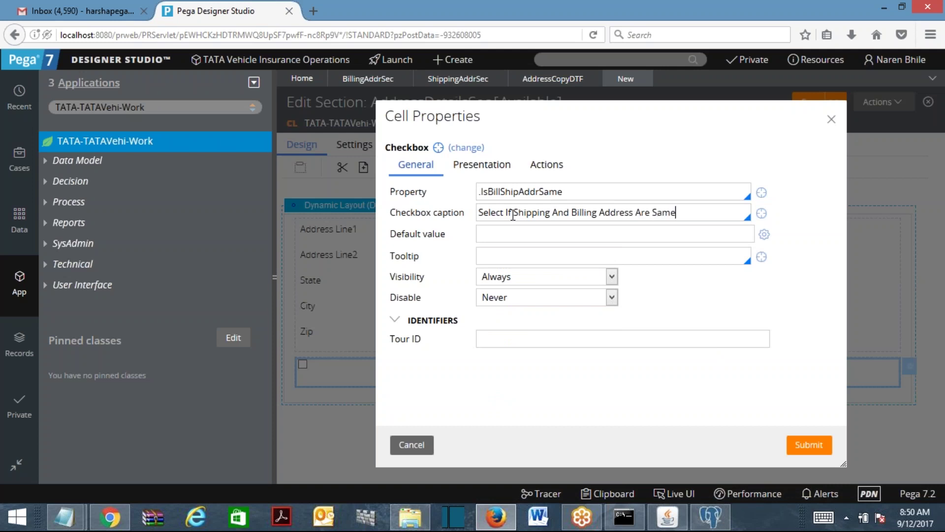
left_click(808, 444)
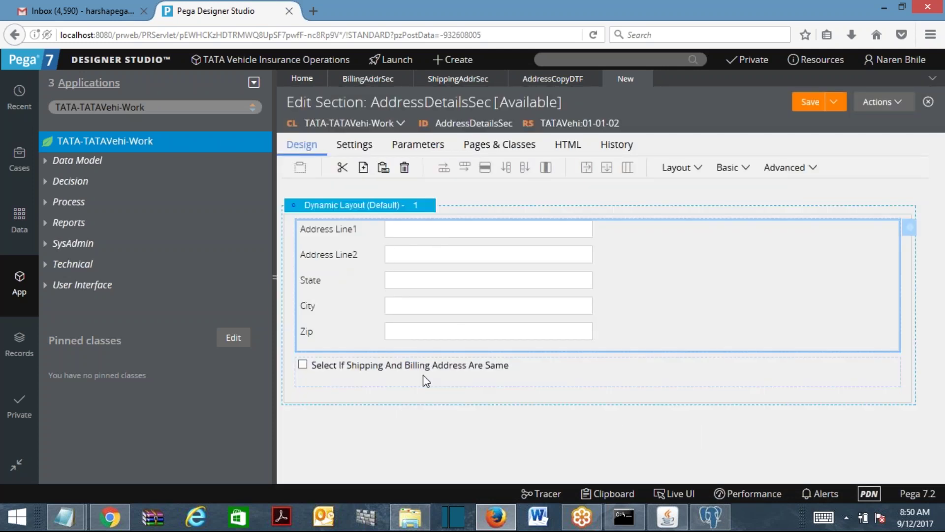
left_click(394, 377)
Embed the ShippingAddrSec section below the same-address checkbox.
left_click(698, 170)
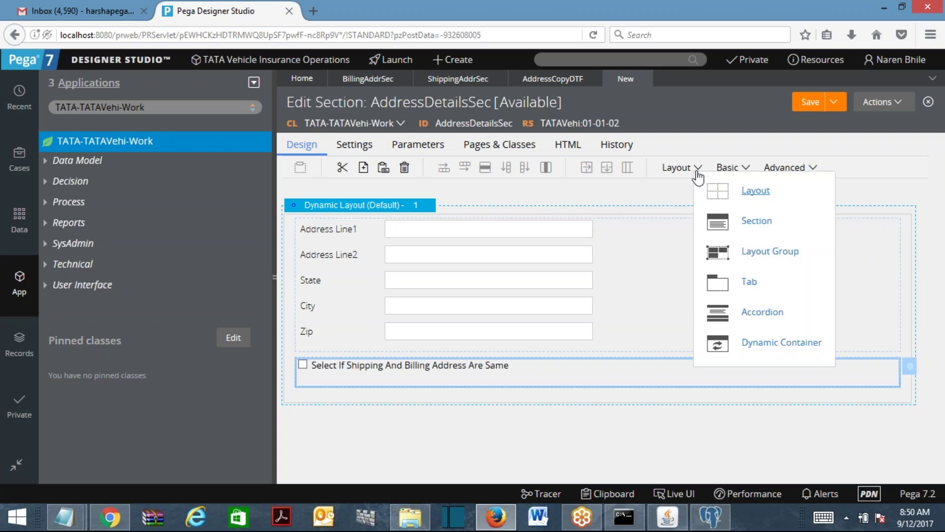
left_click_drag(711, 219, 416, 400)
left_click(689, 313)
type("sh")
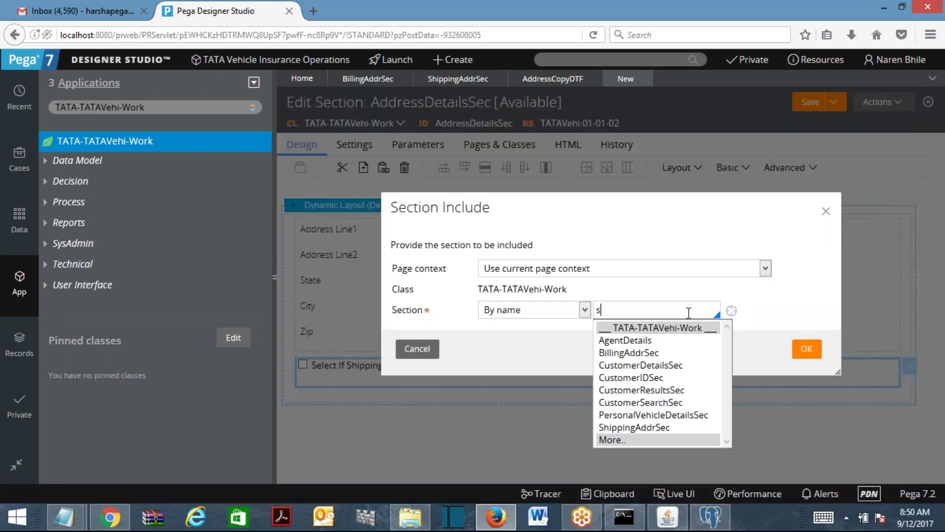
key("Return")
left_click(805, 350)
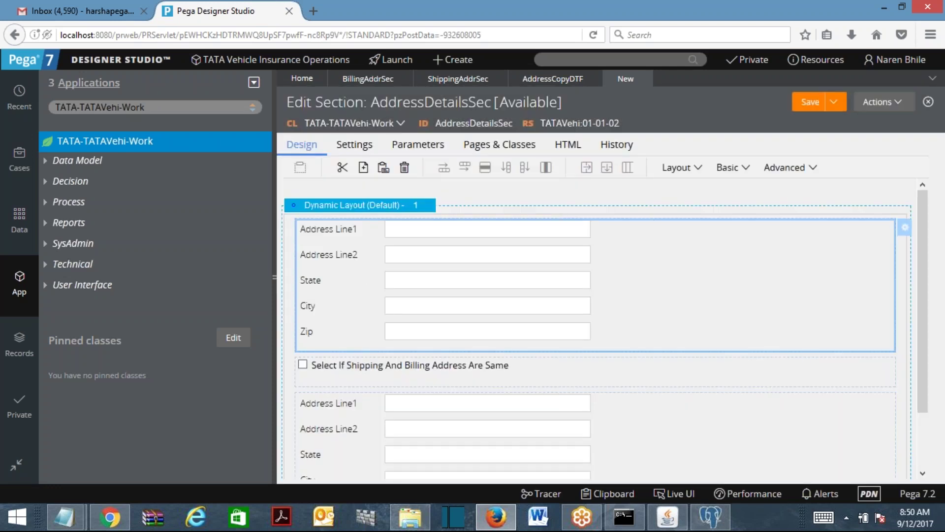
Give the billing section a 'Billing Address' caption header.
left_click(905, 227)
left_click(580, 356)
type("Bi")
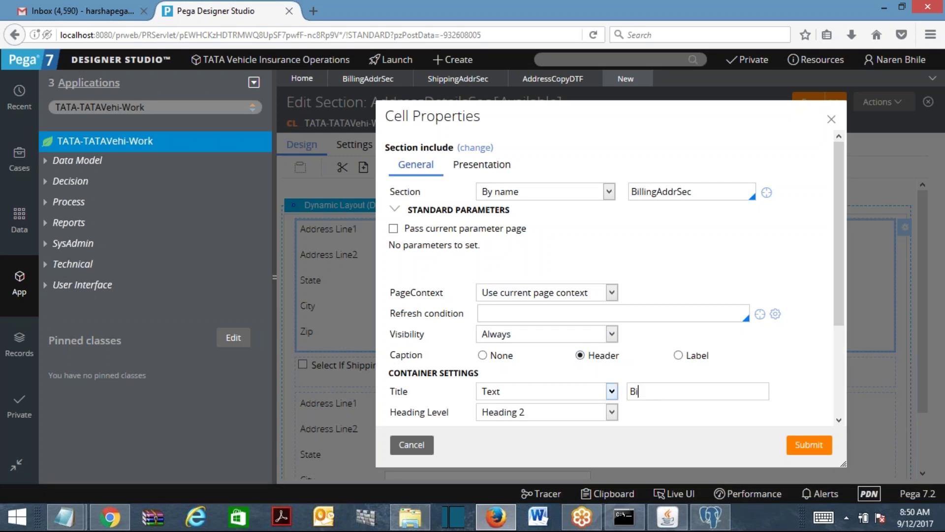
type("lling Address")
left_click(822, 446)
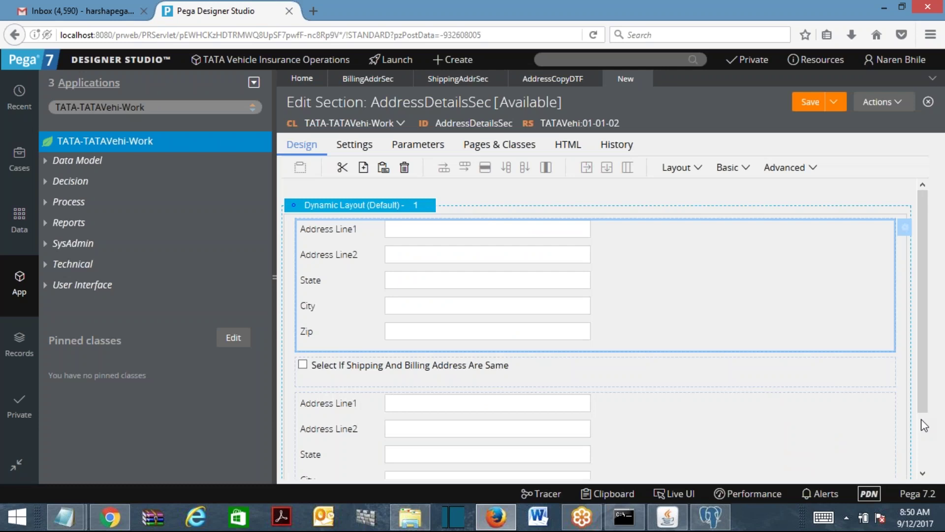
Give the embedded shipping section a 'Shipping Address' caption header.
scroll(915, 376, "down", 2)
scroll(915, 376, "up", 2)
scroll(915, 346, "down", 2)
double_click(358, 339)
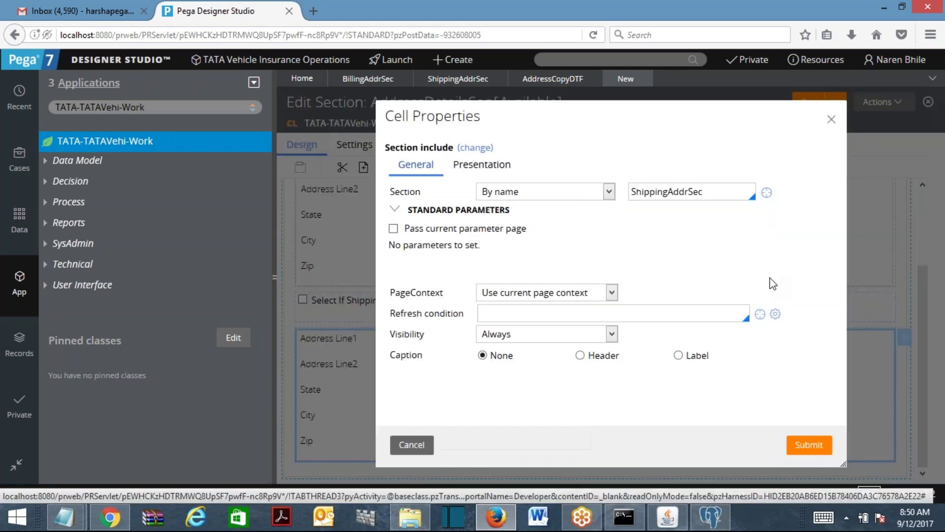
left_click(580, 355)
type("Shi")
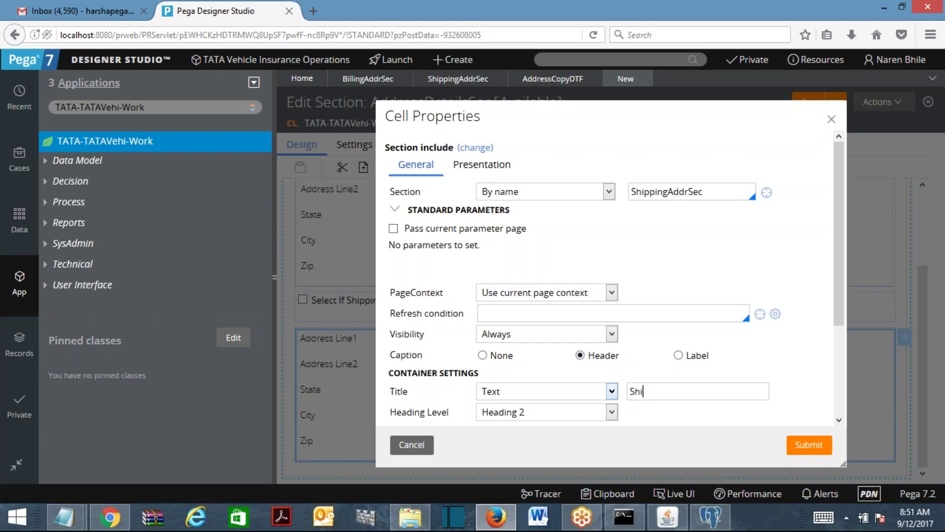
type("pping Address")
left_click(820, 447)
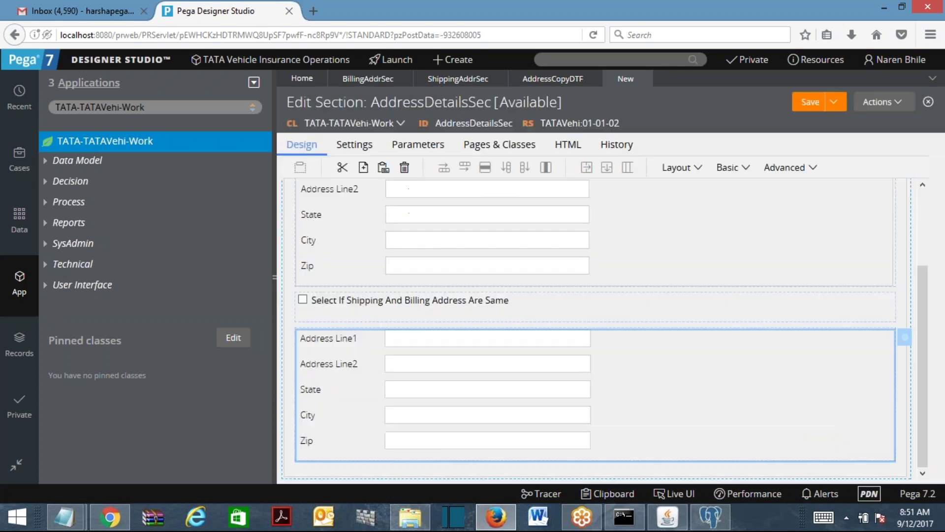
Reopen the same-address checkbox's cell properties.
left_click_drag(923, 323, 916, 277)
left_click_drag(918, 302, 921, 326)
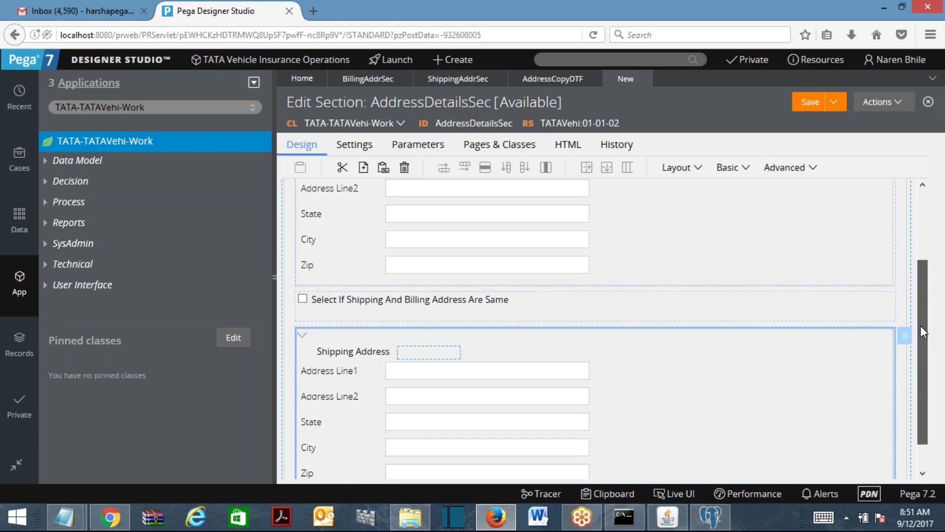
left_click(462, 303)
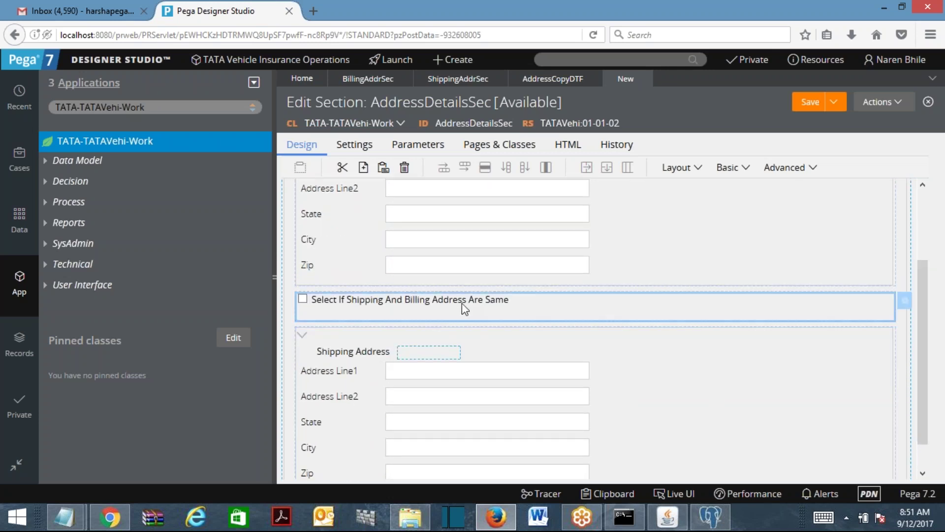
double_click(462, 303)
left_click(610, 191)
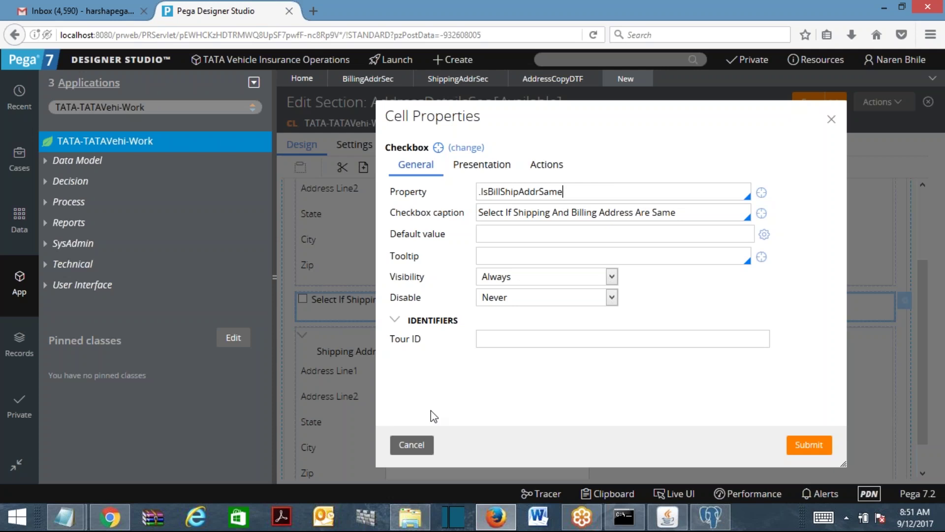
left_click(407, 449)
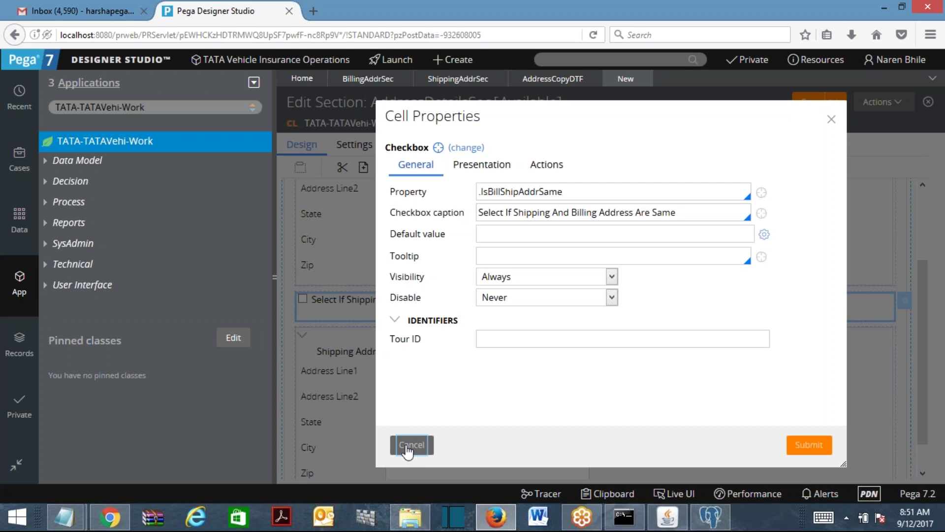
left_click(833, 121)
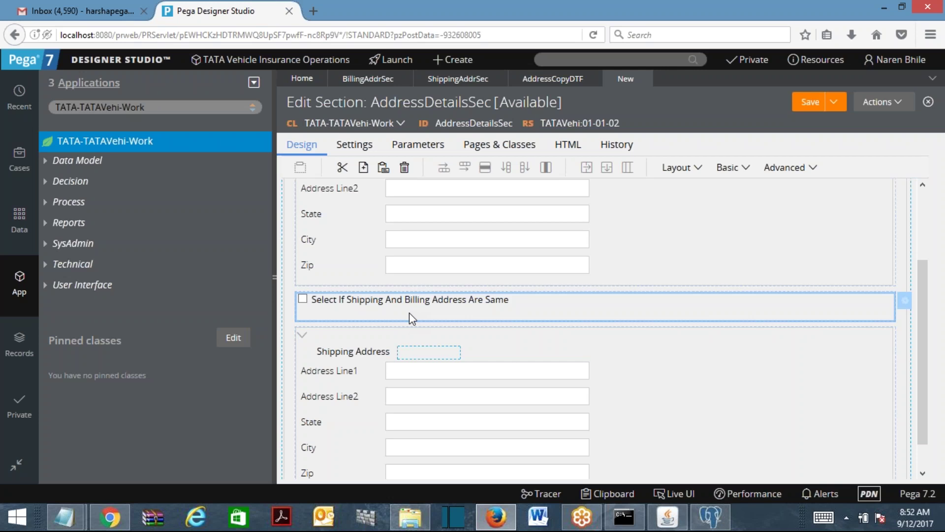
Create an action set on the checkbox triggered by a Click event.
double_click(478, 310)
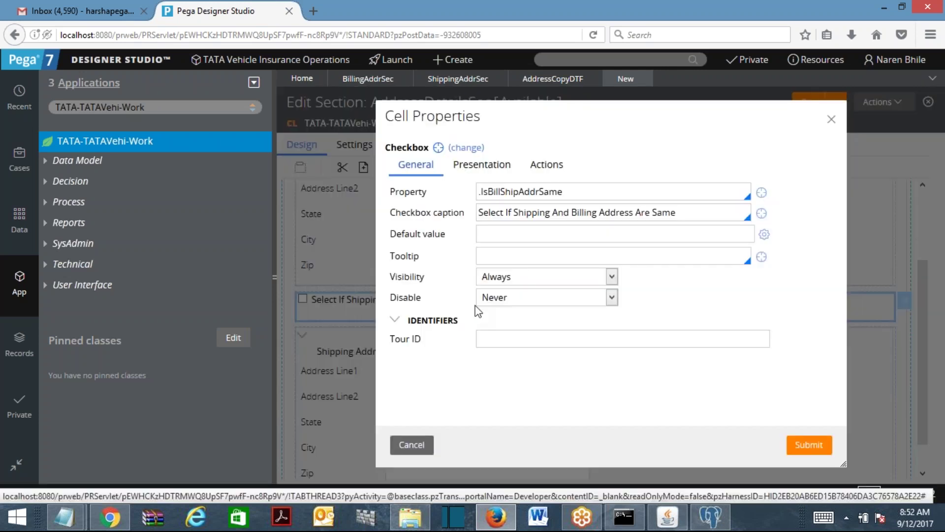
left_click(546, 164)
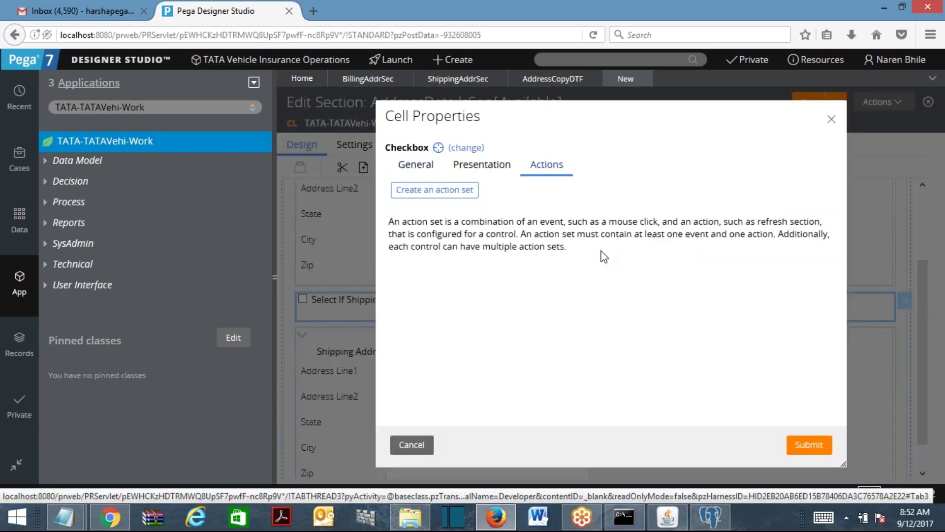
left_click(444, 193)
left_click(447, 257)
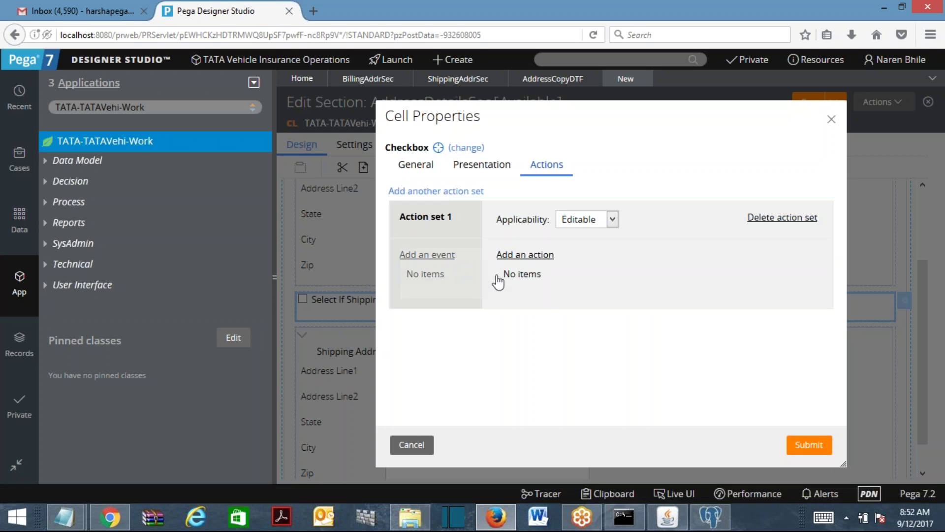
left_click(415, 285)
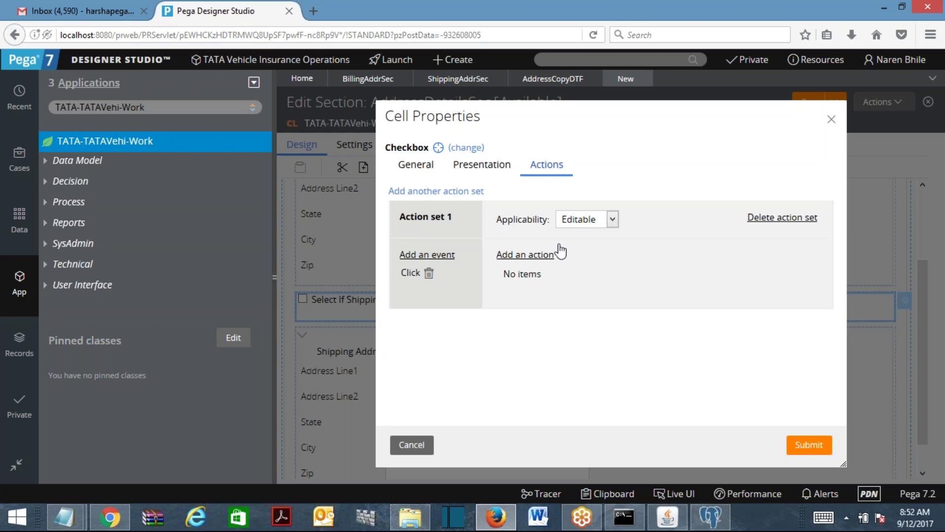
Add a Refresh This Section action using data transform AddressCopyDTF and apply it.
left_click(541, 255)
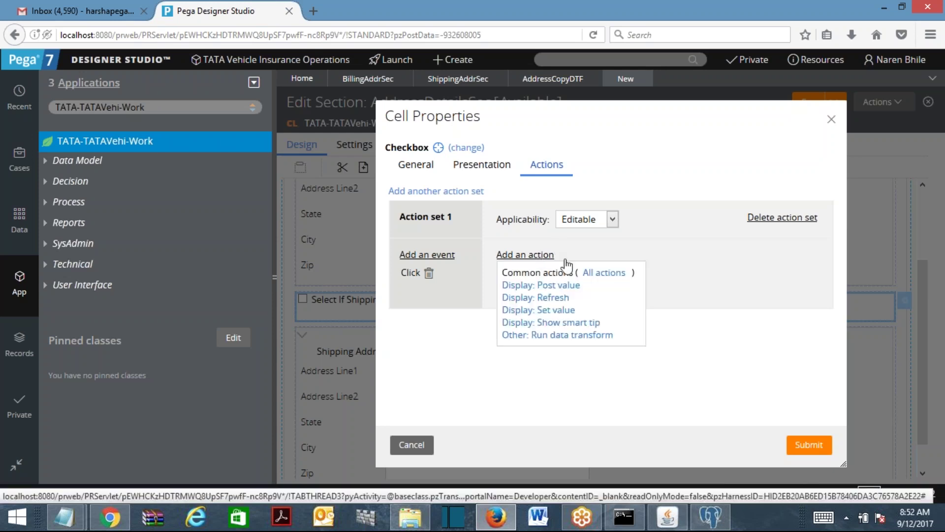
left_click(552, 297)
left_click_drag(837, 258, 837, 305)
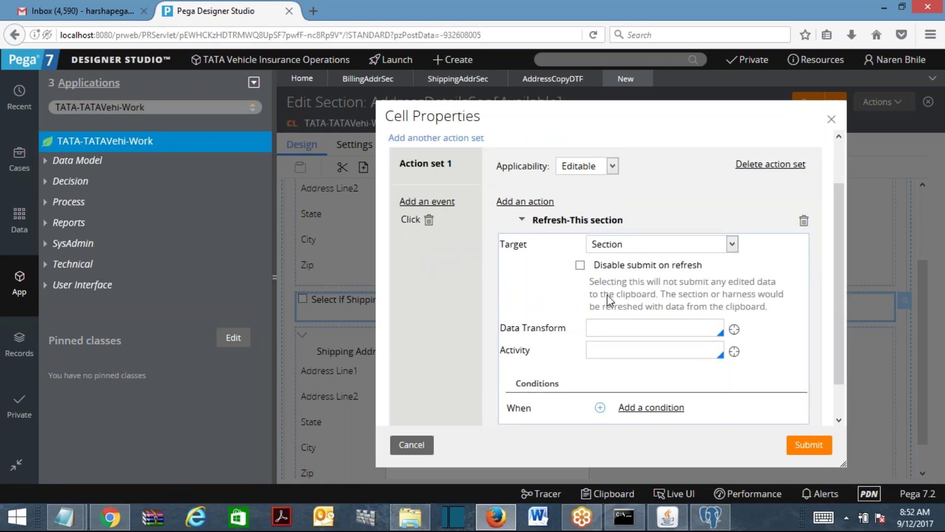
left_click(597, 349)
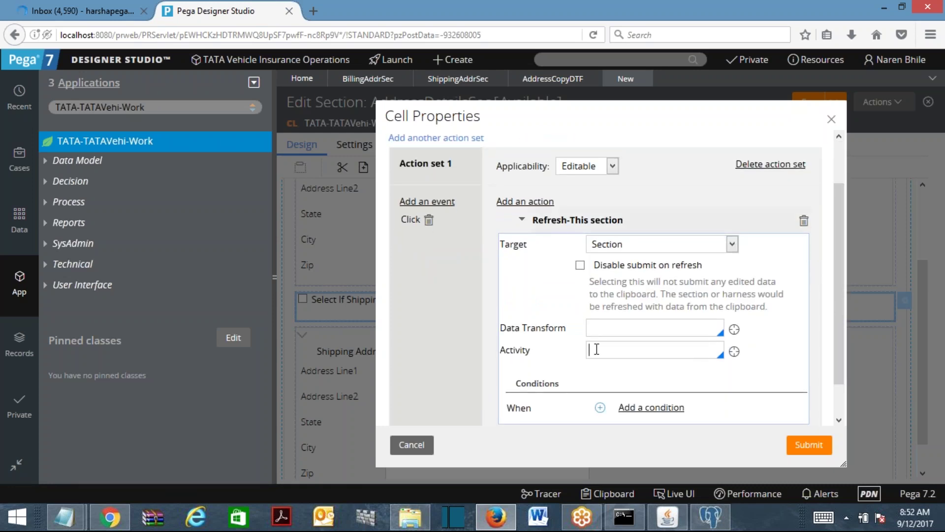
left_click(611, 322)
left_click(597, 326)
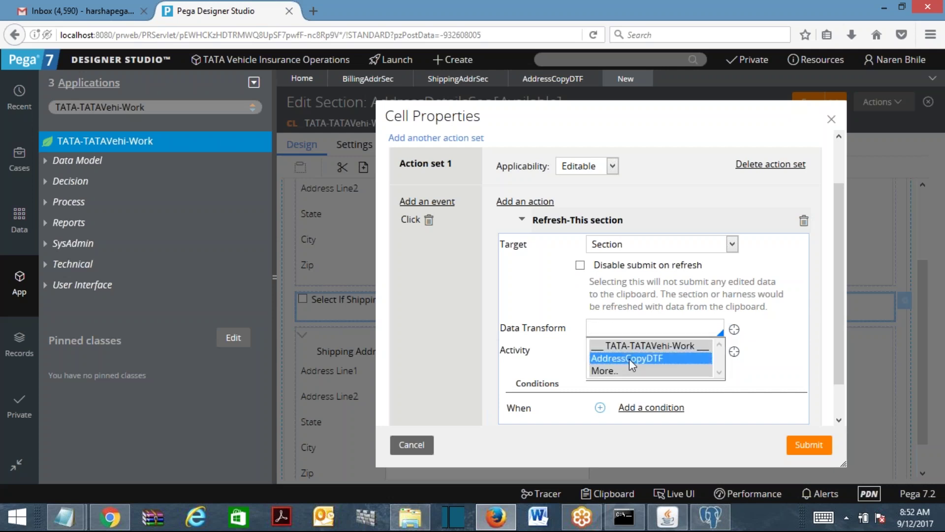
left_click(629, 359)
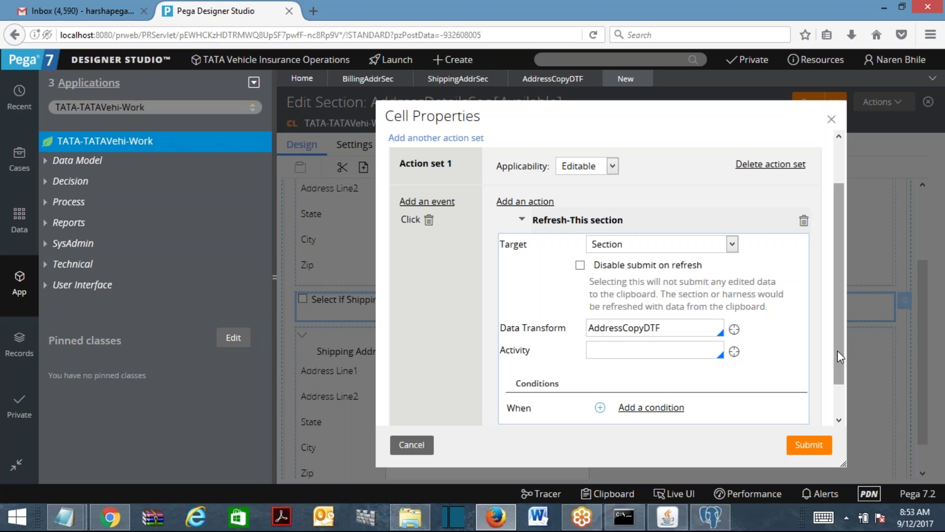
left_click(809, 446)
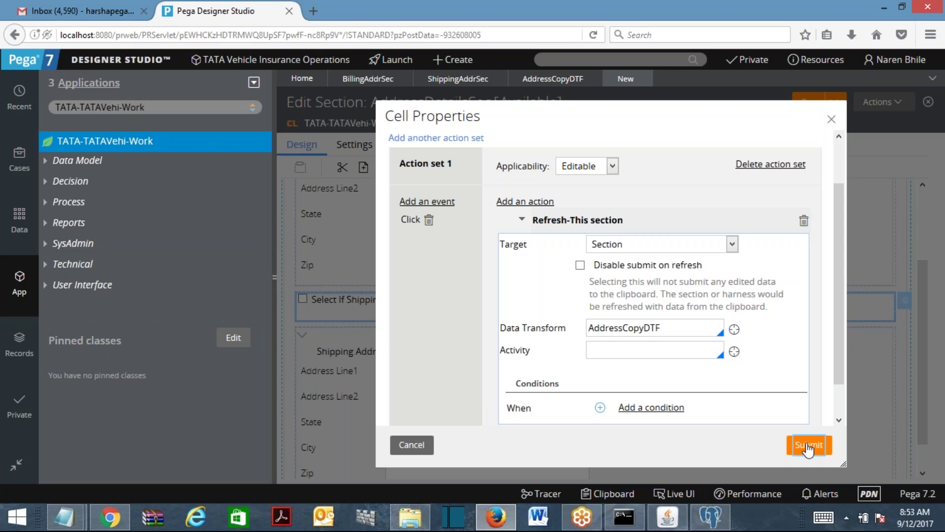
Save the section and create a new flow action named AddressDetailsFA.
left_click(806, 107)
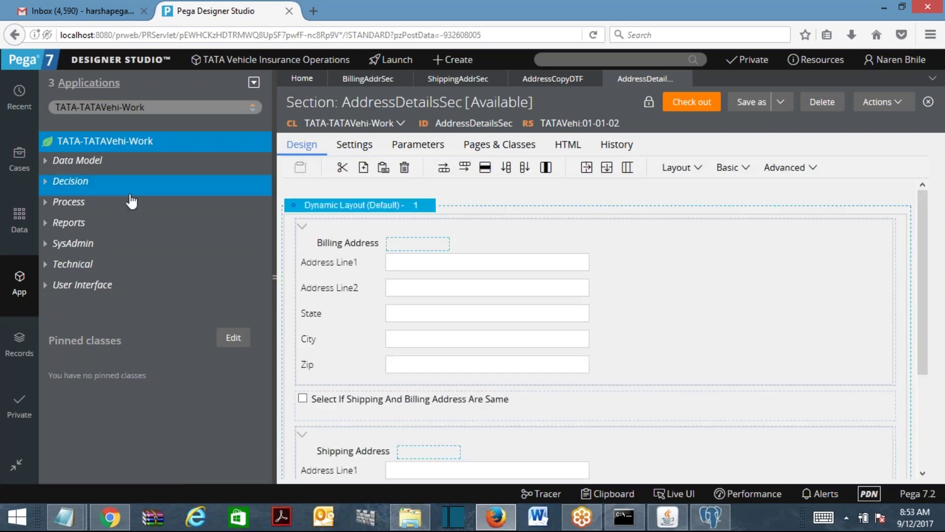
right_click(76, 213)
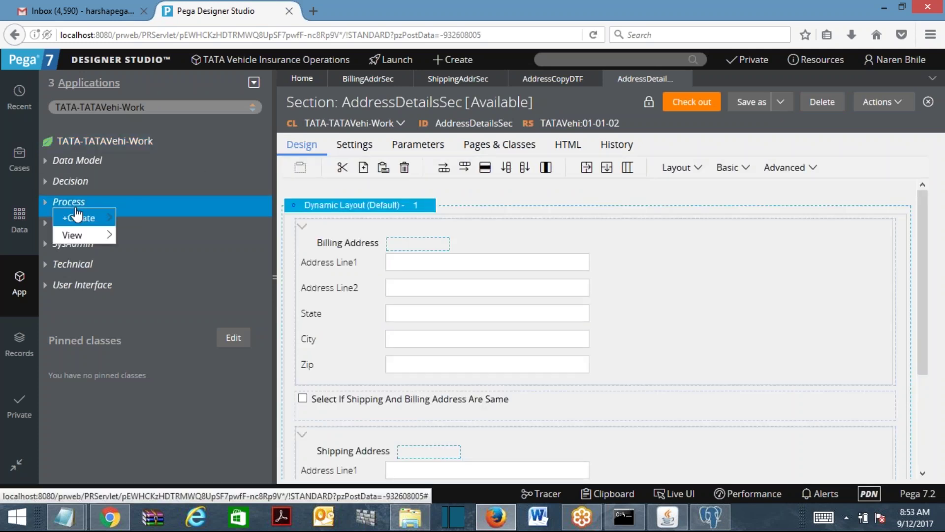
mouse_move(78, 218)
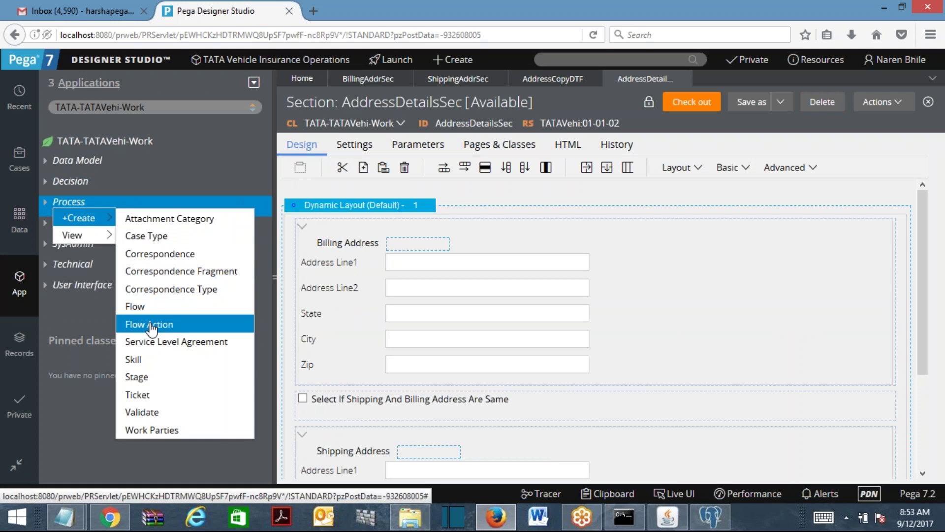
left_click(157, 324)
type("AddressDetails")
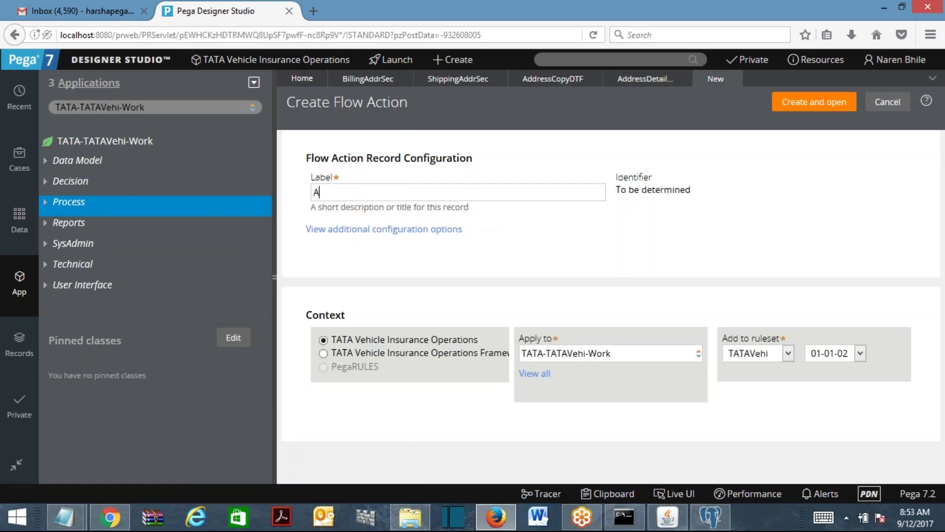
type("FA")
left_click(837, 102)
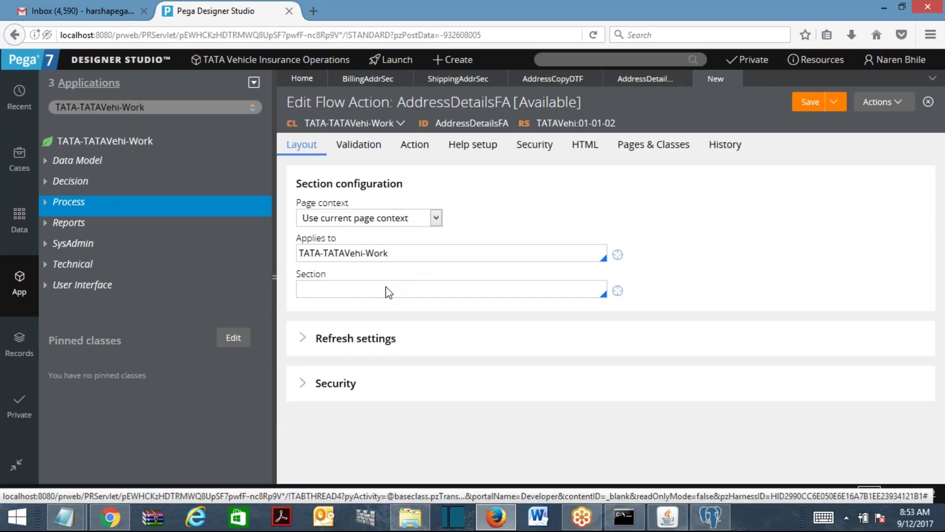
Set the flow action's section to AddressDetailsSec and save it.
type("a")
key("Down")
key("Return")
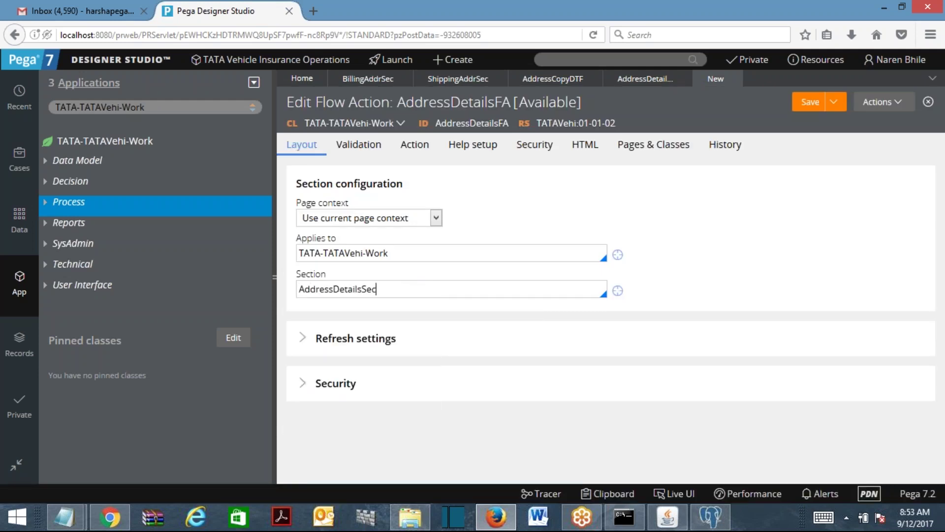
left_click(809, 104)
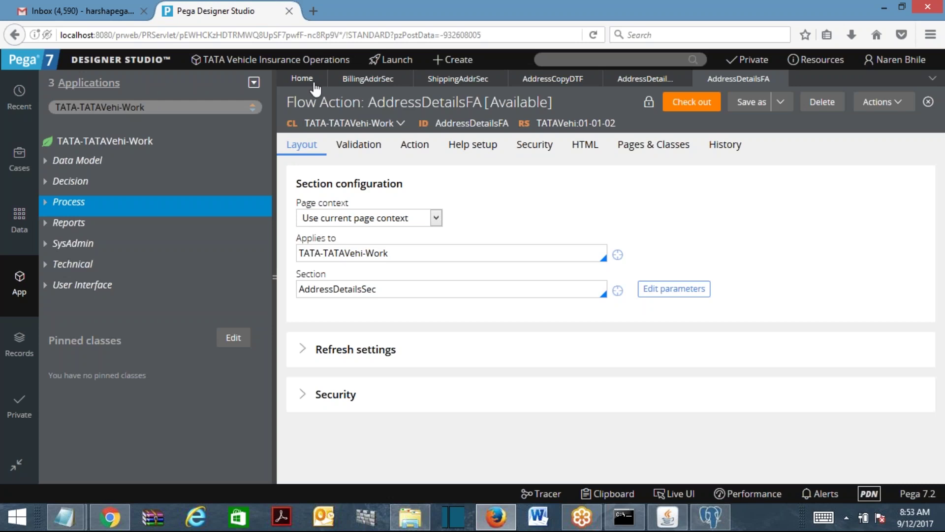
Open the TATAVehicleInsuranceFL flow and save a copy into ruleset version 01-01-02.
left_click(46, 202)
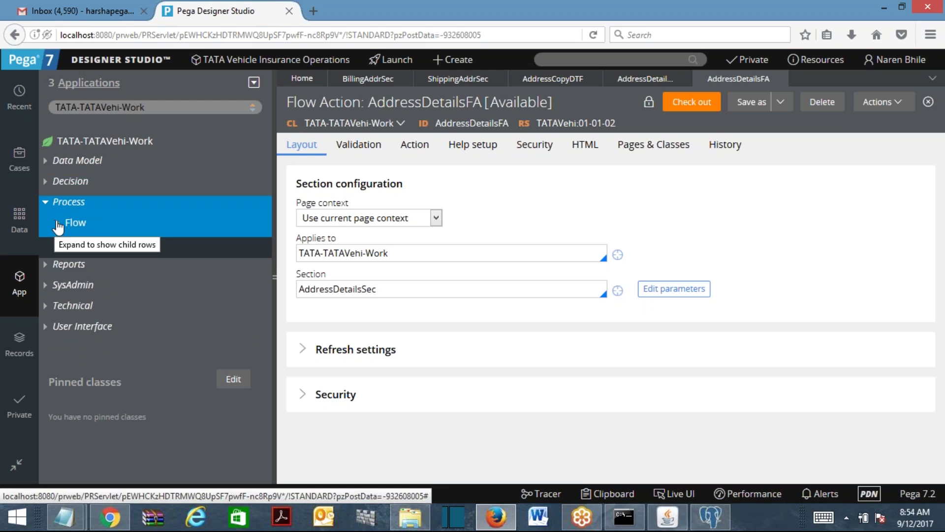
left_click(57, 222)
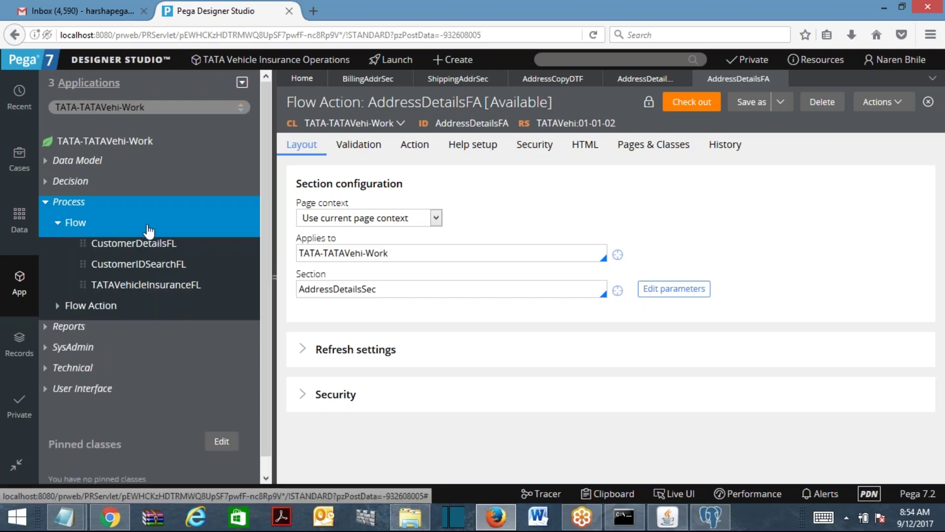
left_click(147, 285)
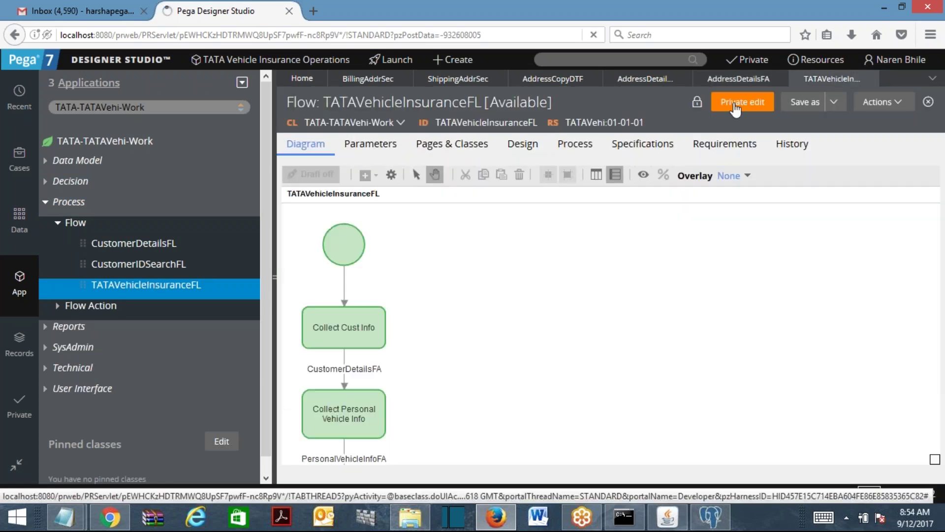
left_click(804, 103)
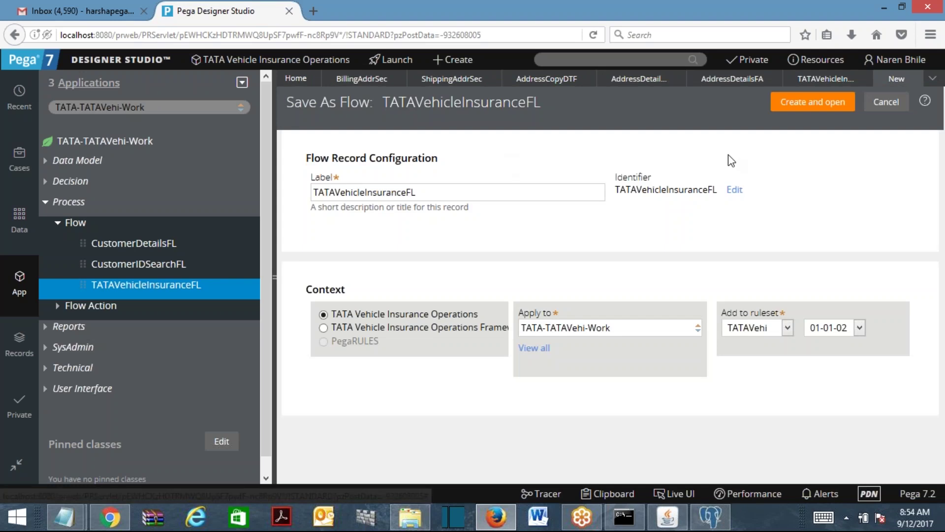
left_click(804, 106)
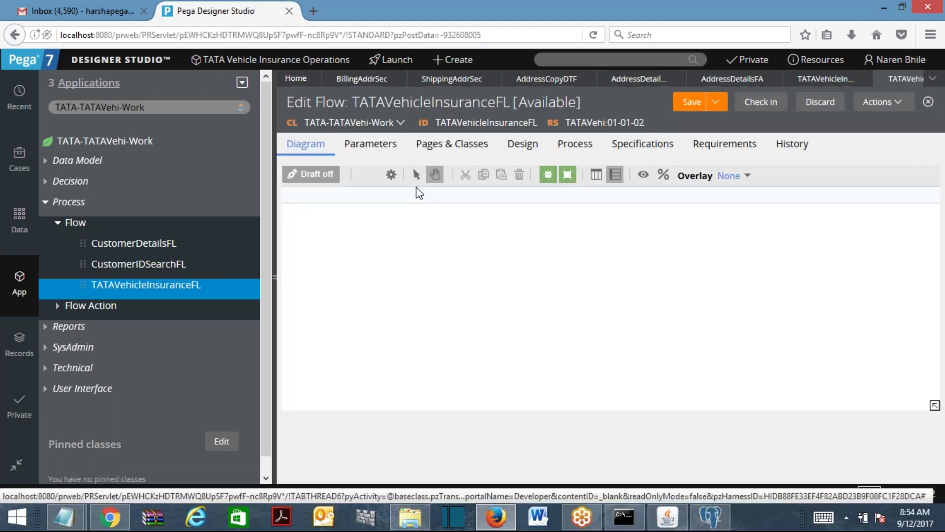
Zoom out and rearrange the start, Collect Cust Info, Vehicle Info and end shapes.
right_click(469, 281)
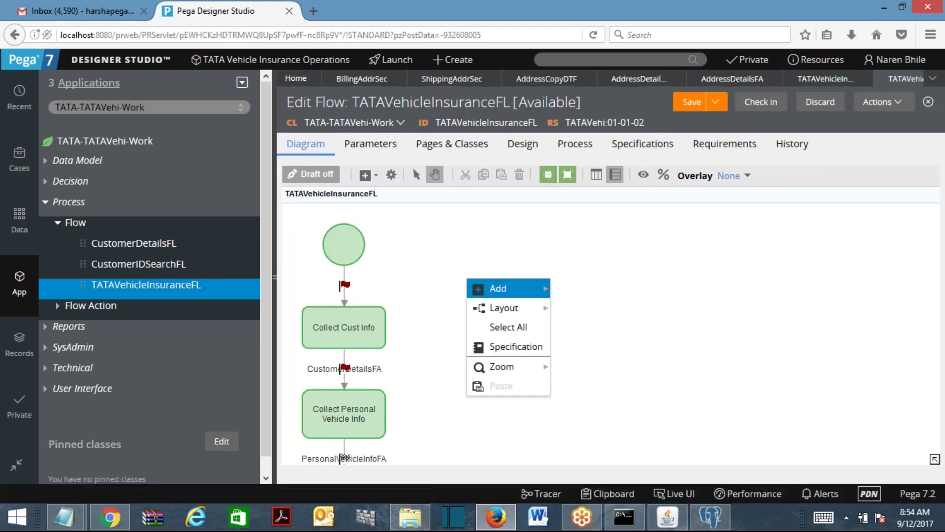
key("Escape")
left_click(935, 459)
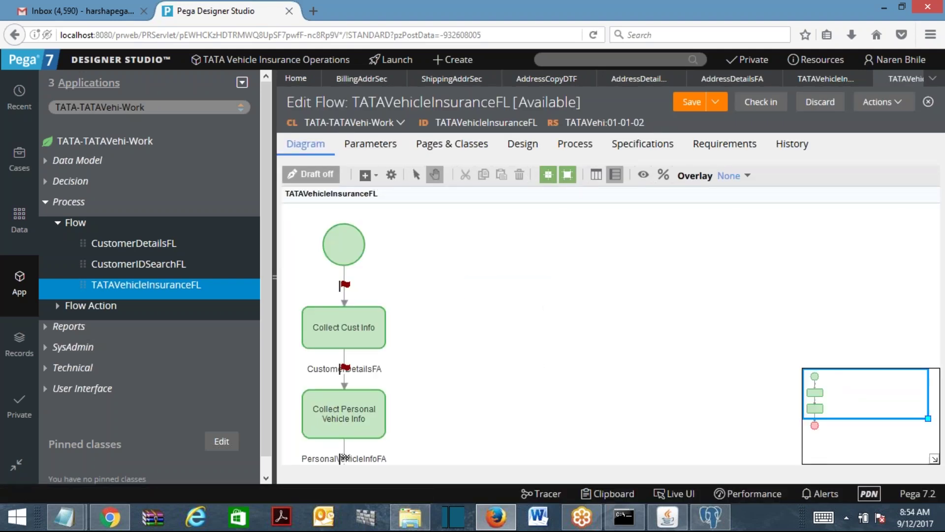
left_click_drag(931, 418, 928, 418)
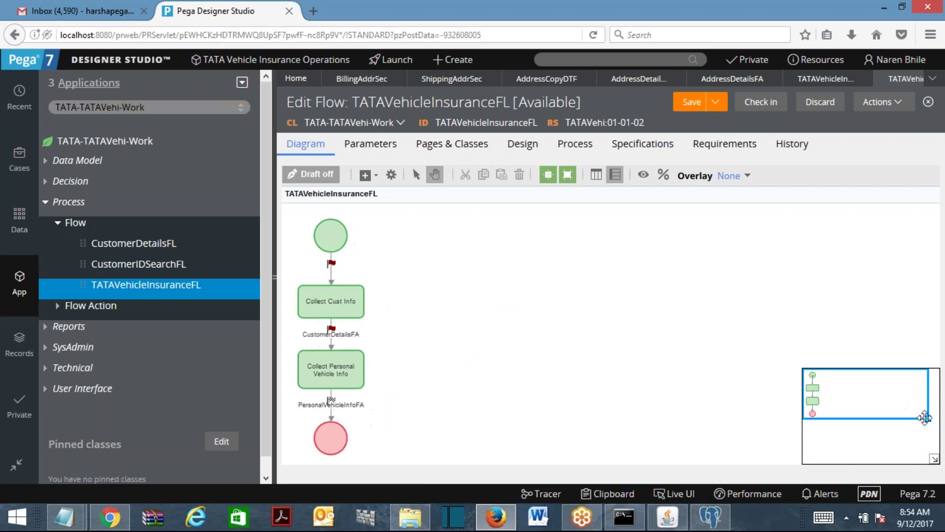
left_click_drag(917, 427, 943, 453)
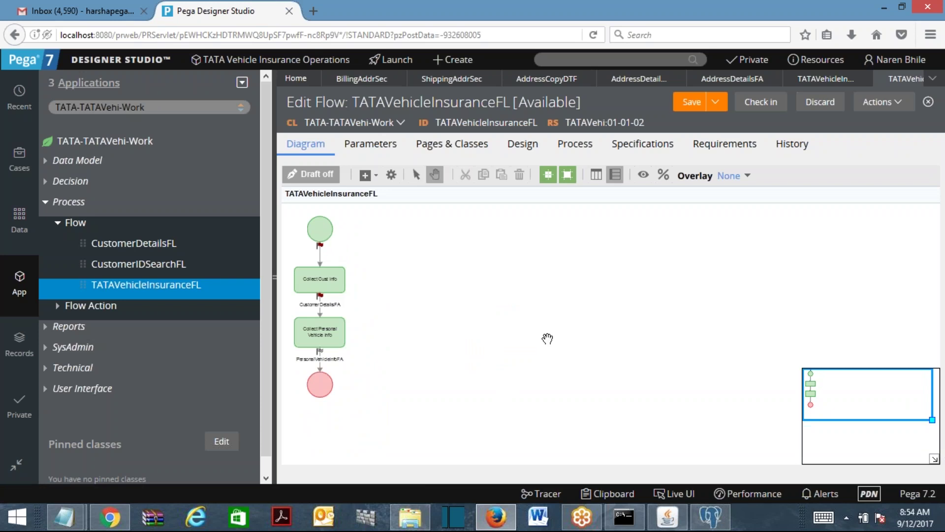
left_click(935, 459)
left_click_drag(342, 285, 461, 246)
left_click_drag(333, 344, 451, 312)
left_click_drag(320, 383, 441, 392)
left_click_drag(325, 230, 331, 248)
Add an Assignment shape and wire it between Vehicle Info and the end node.
left_click(367, 176)
left_click(433, 184)
left_click(560, 313)
left_click(438, 334)
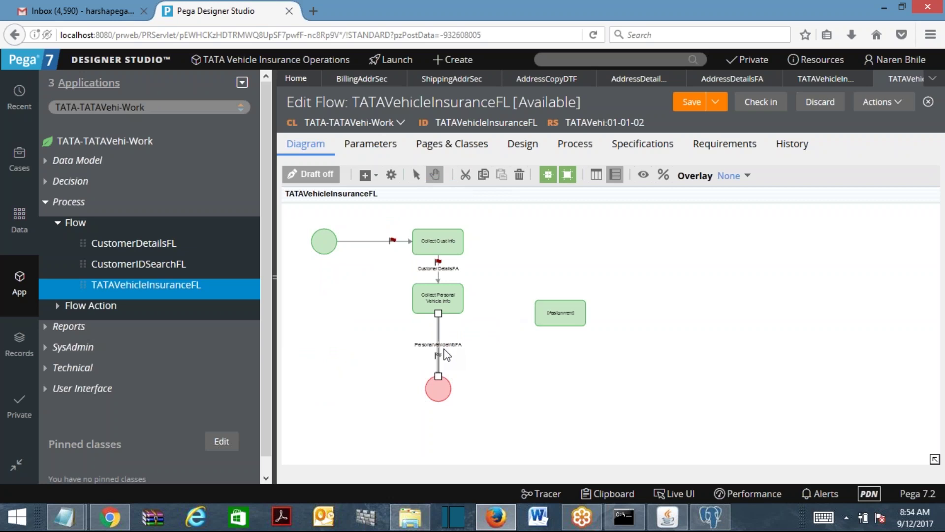
left_click_drag(438, 378, 560, 315)
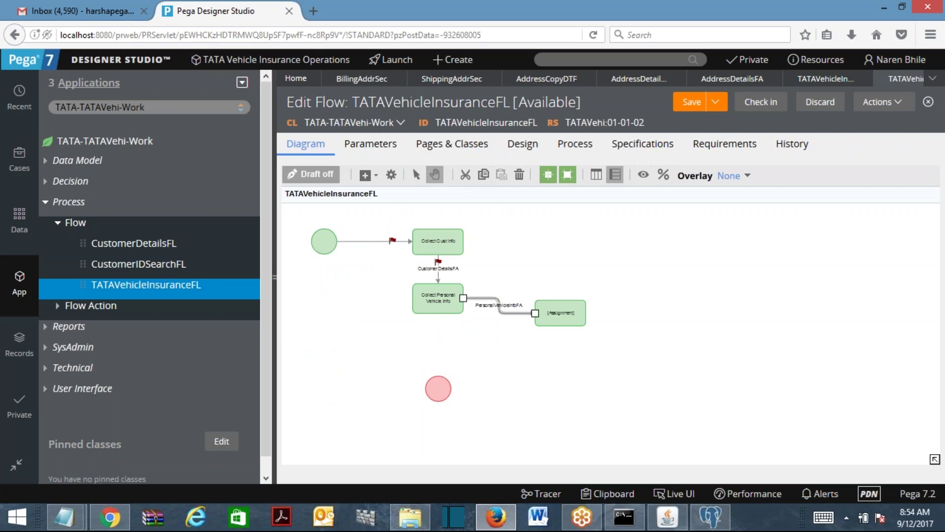
left_click(565, 325)
left_click_drag(438, 314, 438, 387)
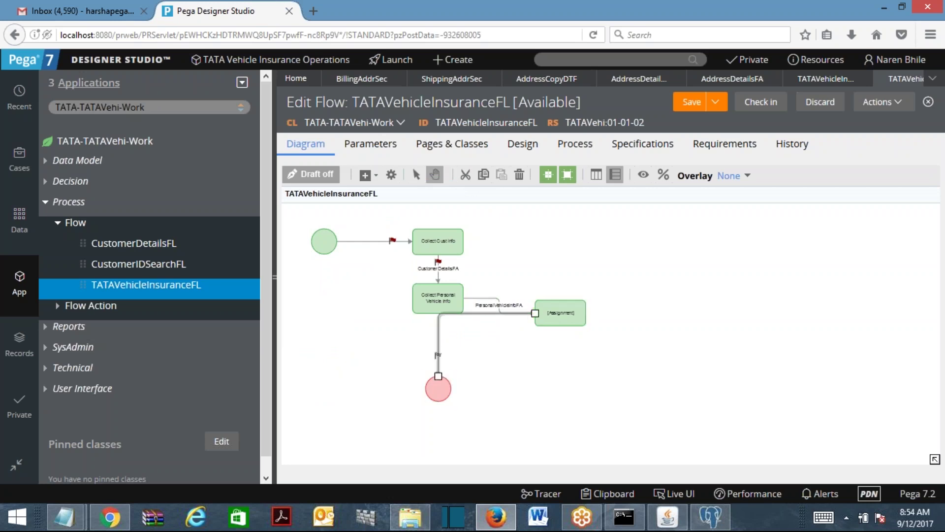
Align the shapes, place the assignment under Vehicle Info, and fit the diagram.
right_click(651, 370)
mouse_move(709, 397)
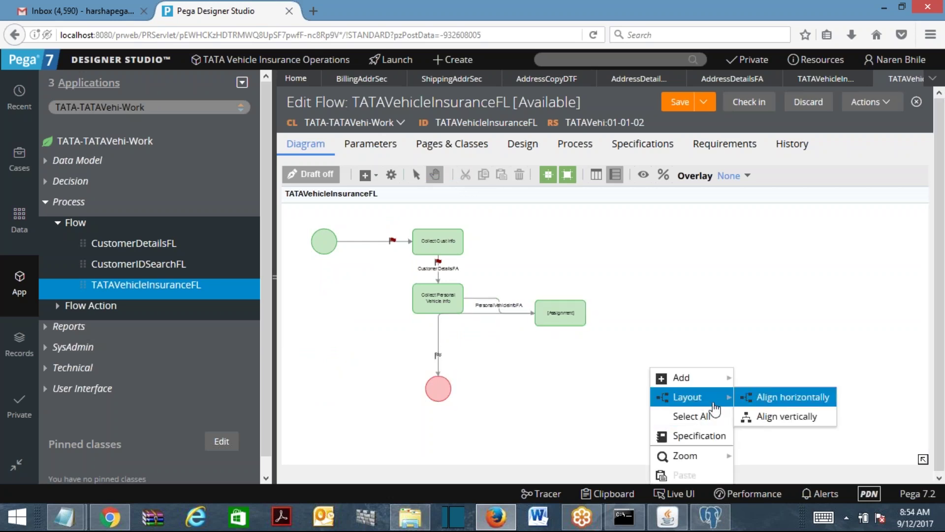
left_click(762, 397)
left_click_drag(581, 319, 458, 353)
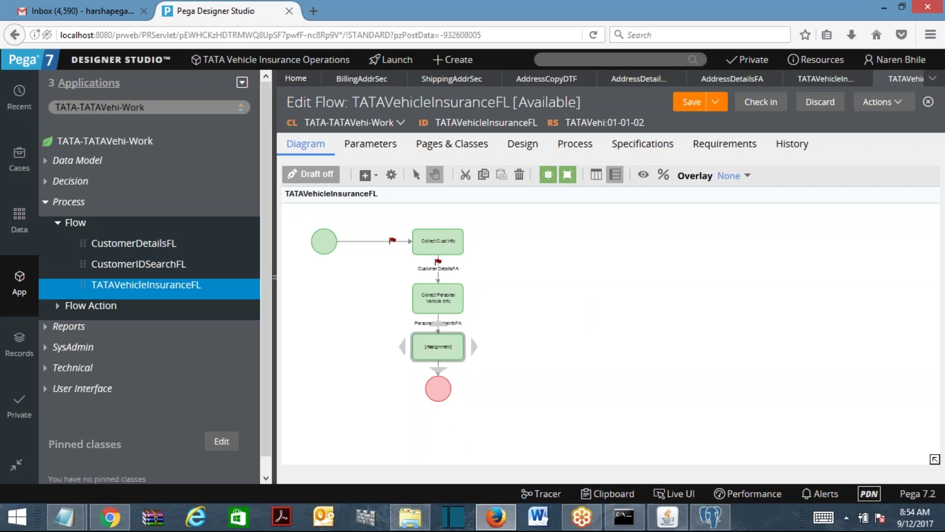
right_click(580, 299)
mouse_move(615, 387)
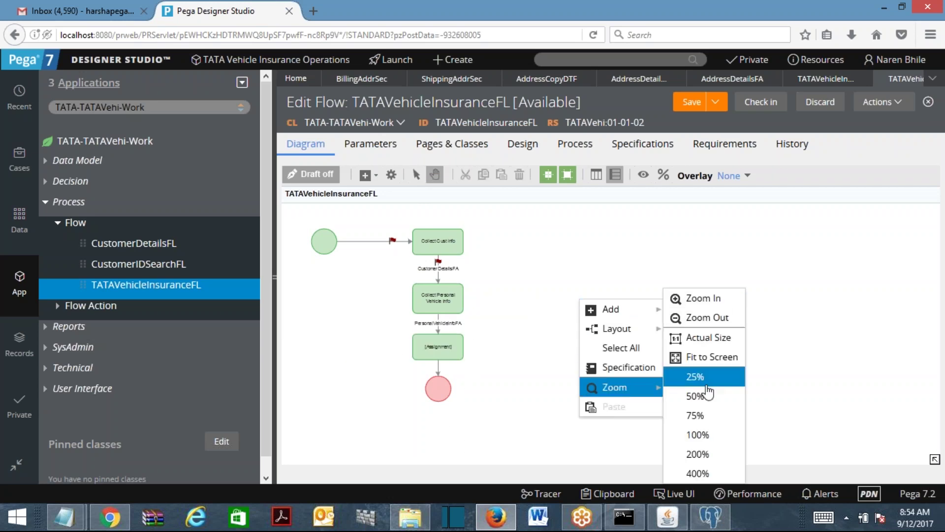
left_click(708, 363)
Name the assignment 'Address Details' and set its outgoing connector's flow action to AddressDetailsFA.
left_click(471, 378)
left_click(460, 383)
type("Ad")
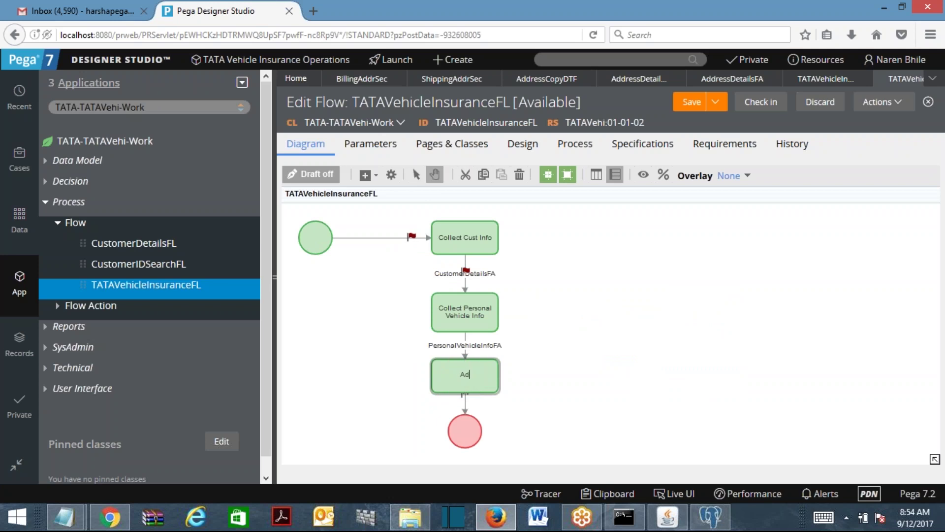
type("dress Details")
left_click(465, 402)
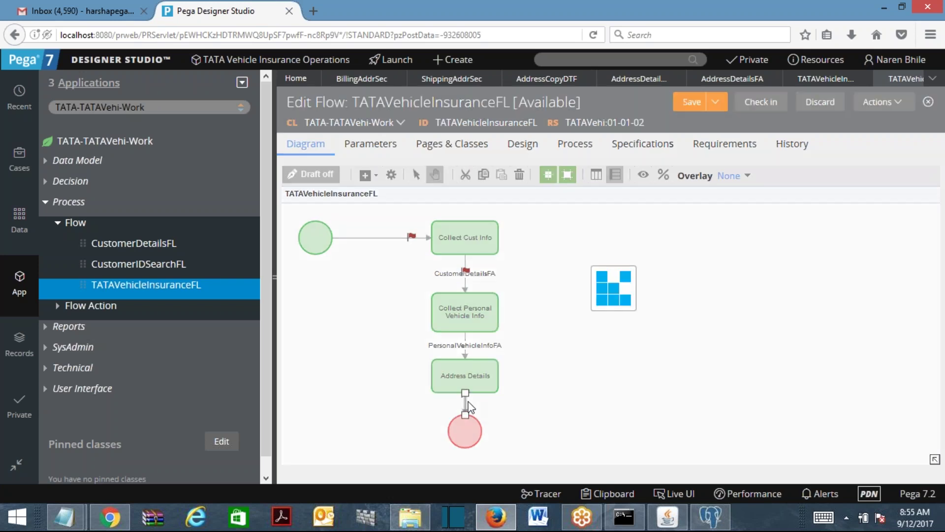
left_click(504, 258)
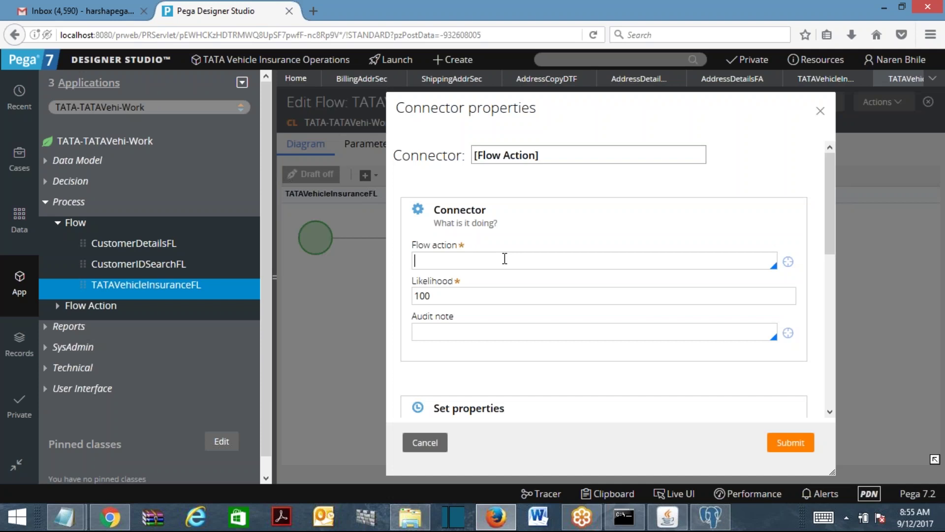
type("ad")
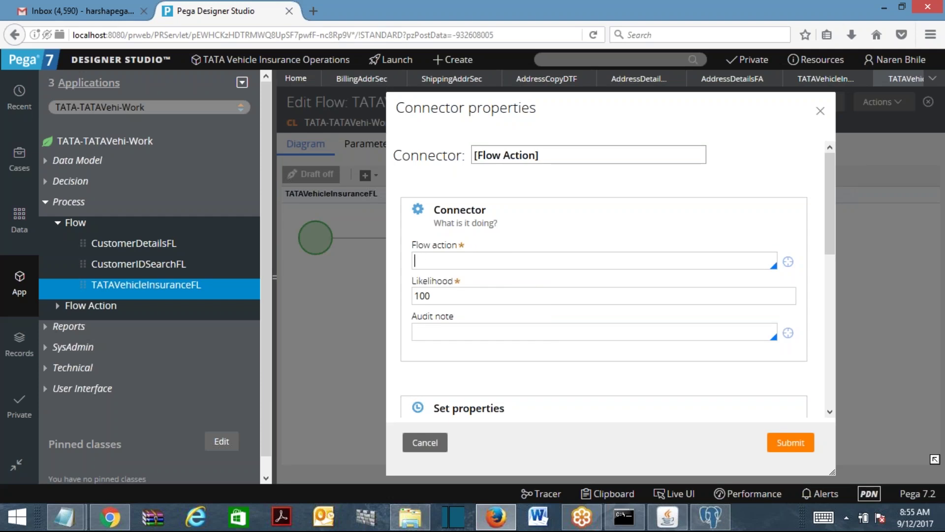
left_click(488, 275)
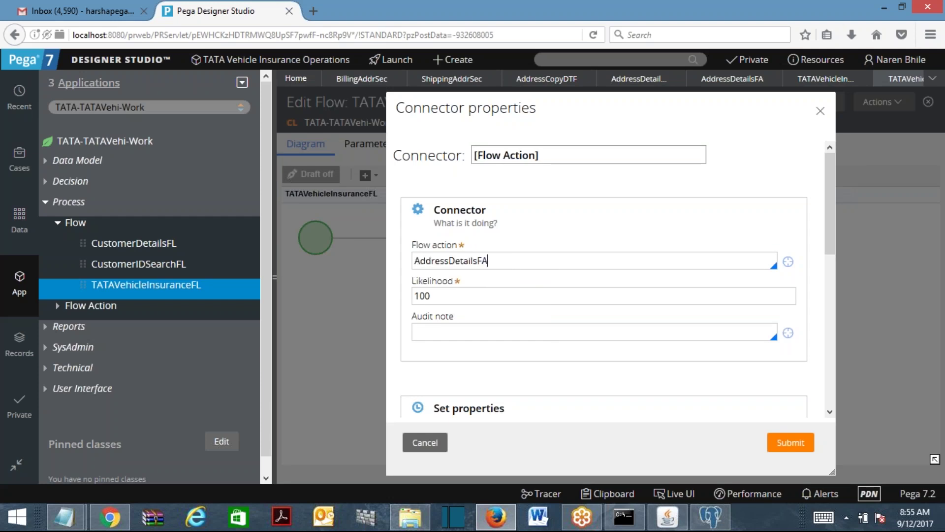
left_click(791, 442)
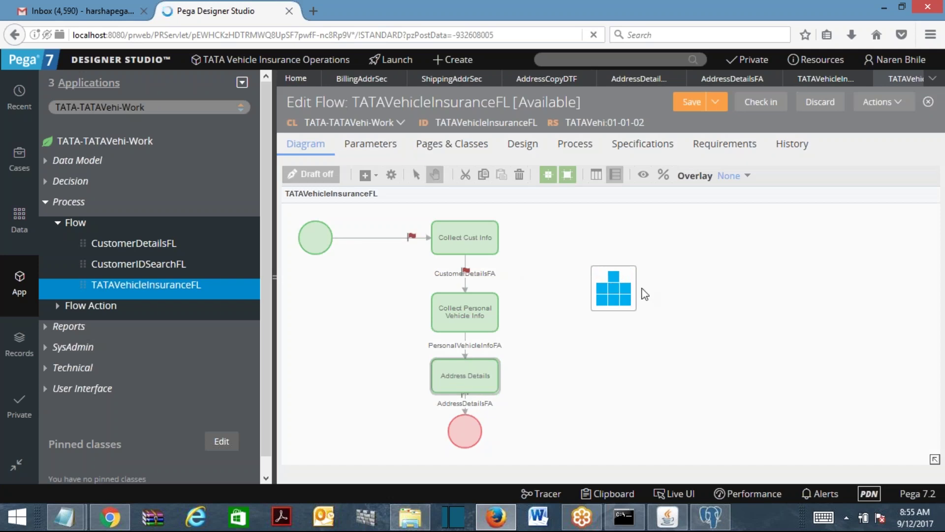
Set the assignment's work status to Pending-AddressInfo.
scroll(829, 312, "down", 5)
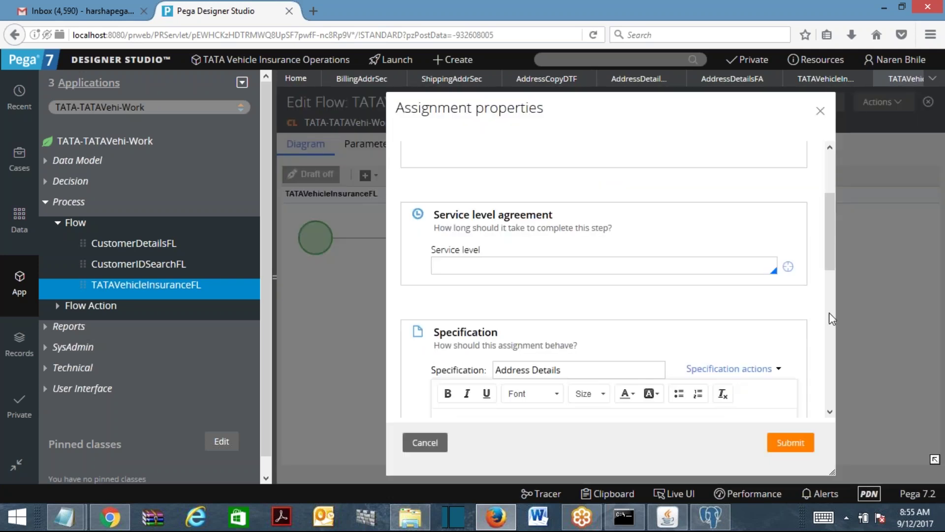
scroll(829, 312, "down", 6)
left_click(459, 192)
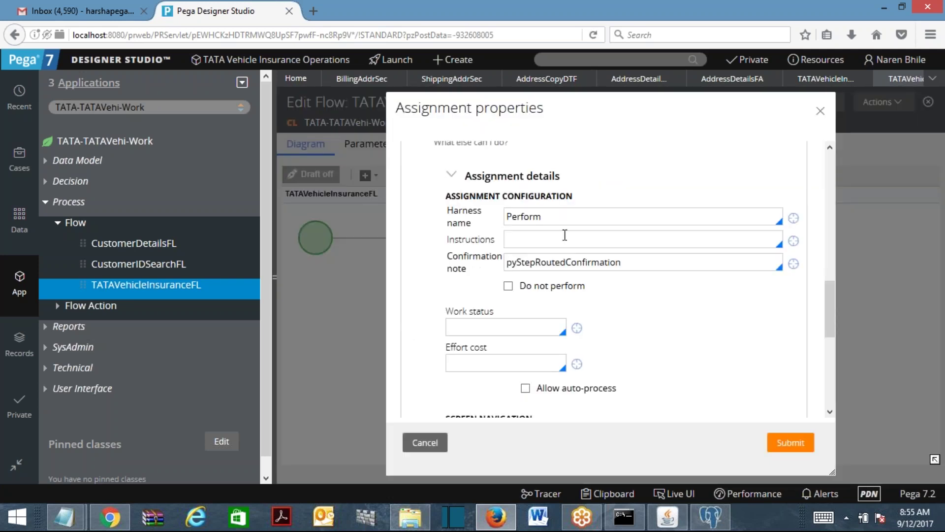
left_click(482, 331)
type("Pending-AddressInfo")
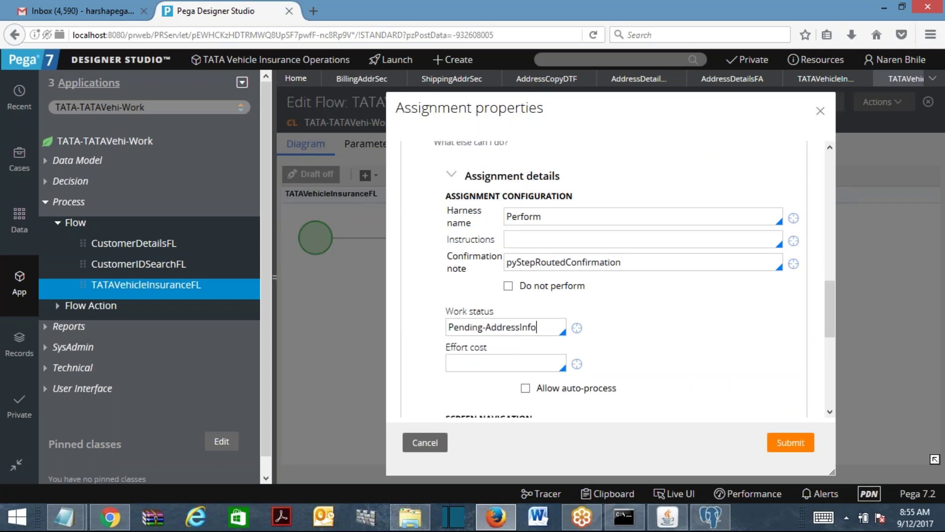
left_click(789, 442)
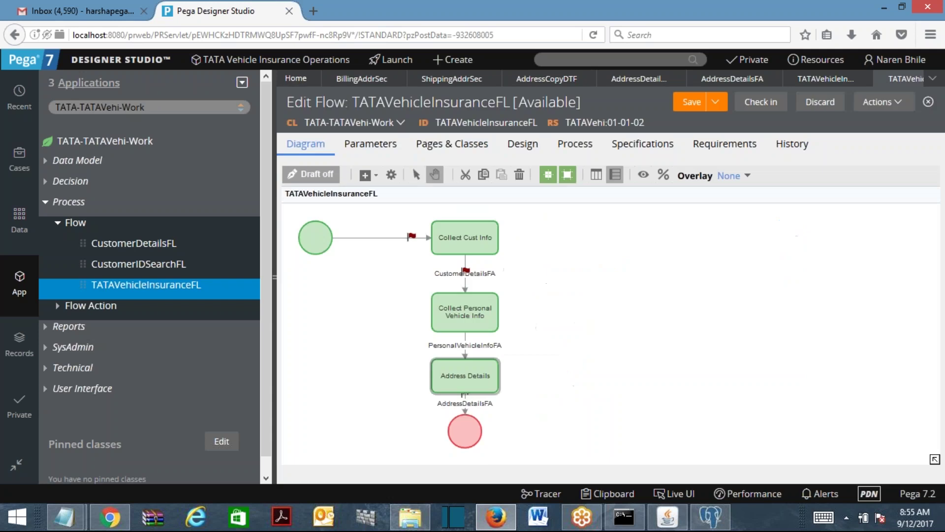
Save the flow and check it in with a comment.
left_click(698, 105)
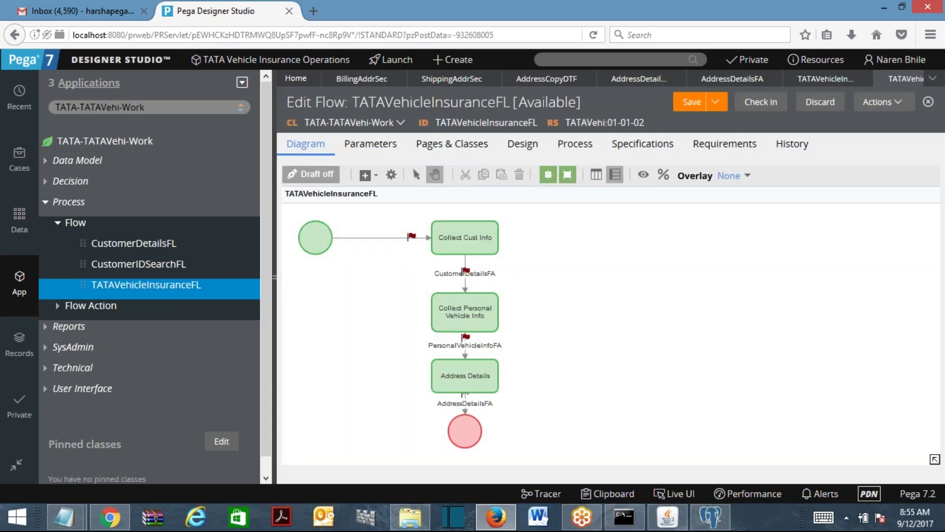
left_click(759, 102)
type("fgdfgfd")
left_click(806, 343)
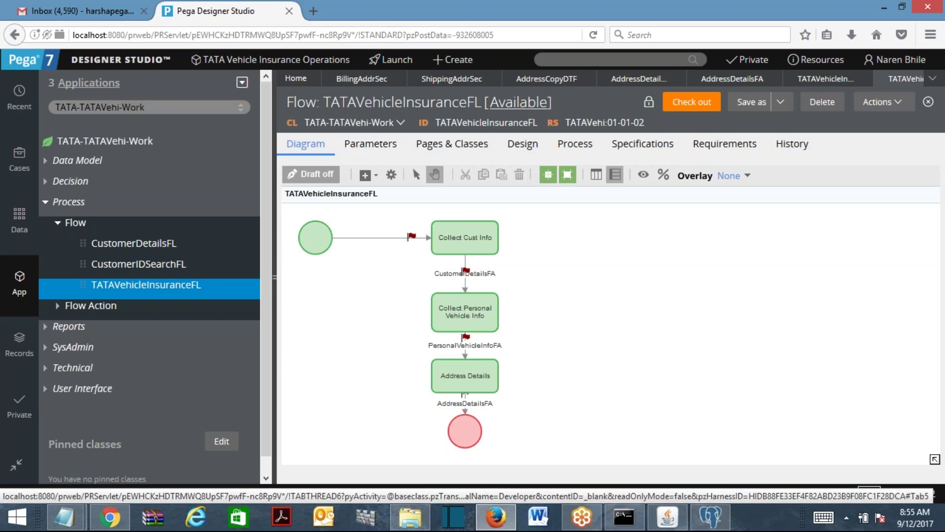
Start a new TATAVehicleInsuranceFL case and submit the customer and vehicle info forms.
left_click(462, 63)
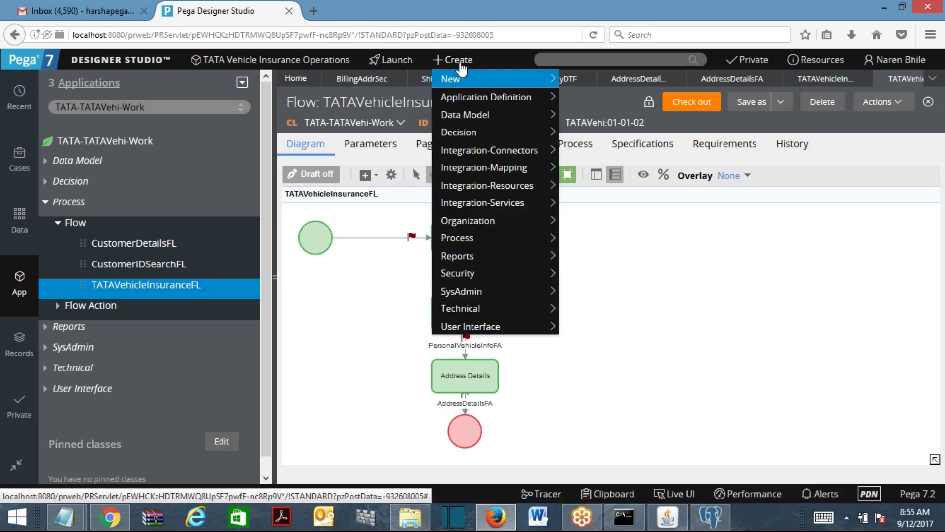
mouse_move(554, 79)
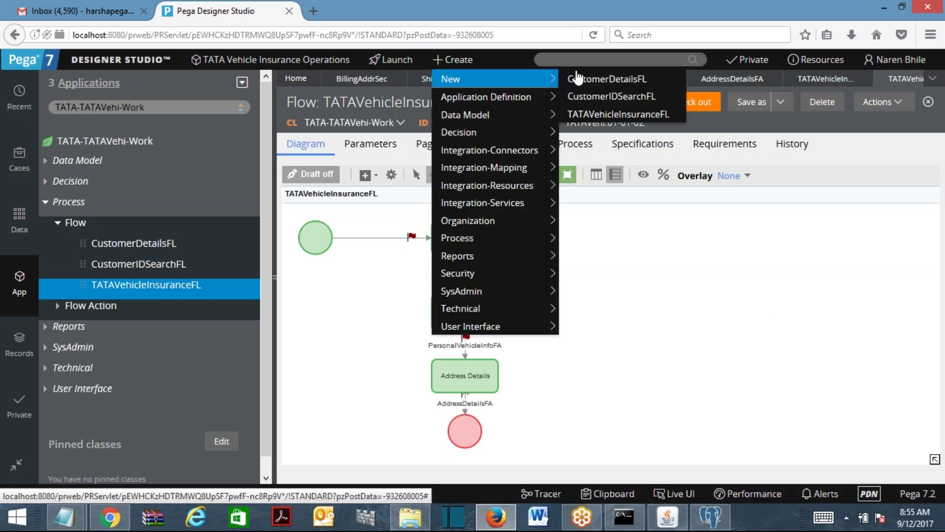
left_click(596, 117)
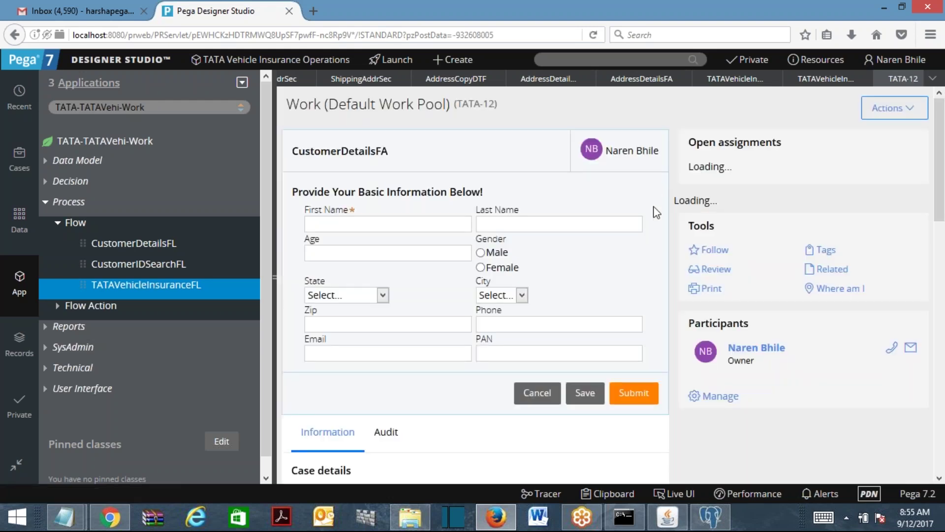
type("zxzfsd")
key("Return")
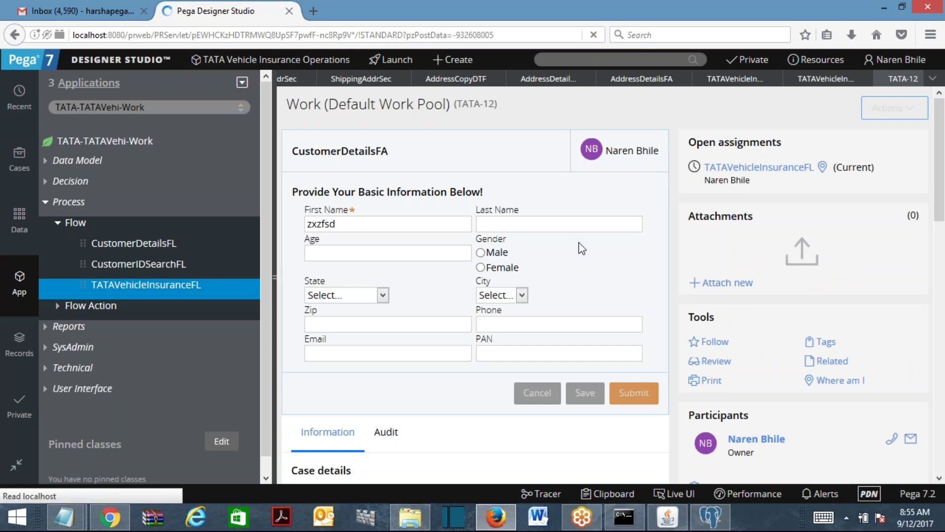
left_click(640, 402)
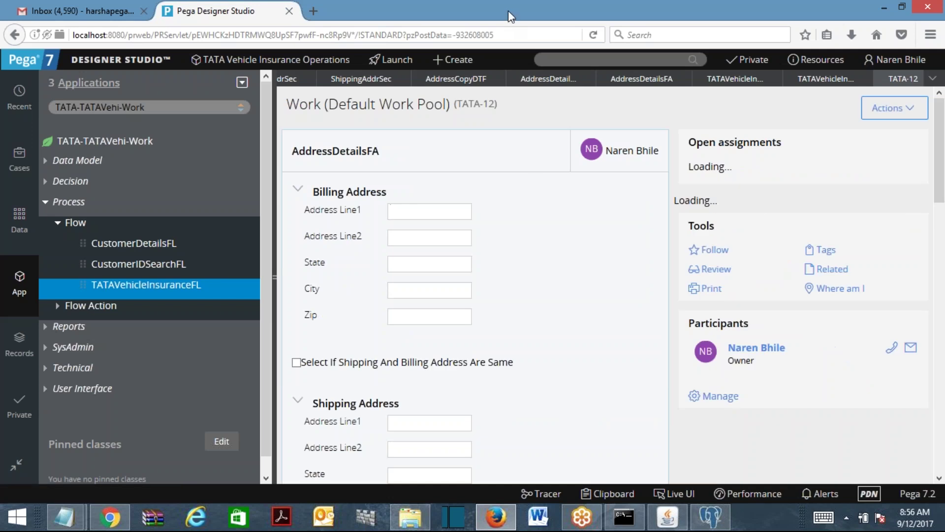
Fill the billing address with aaaaa, bbbb, state ssss, city ccccc, zip 22222.
left_click(275, 205)
left_click(169, 212)
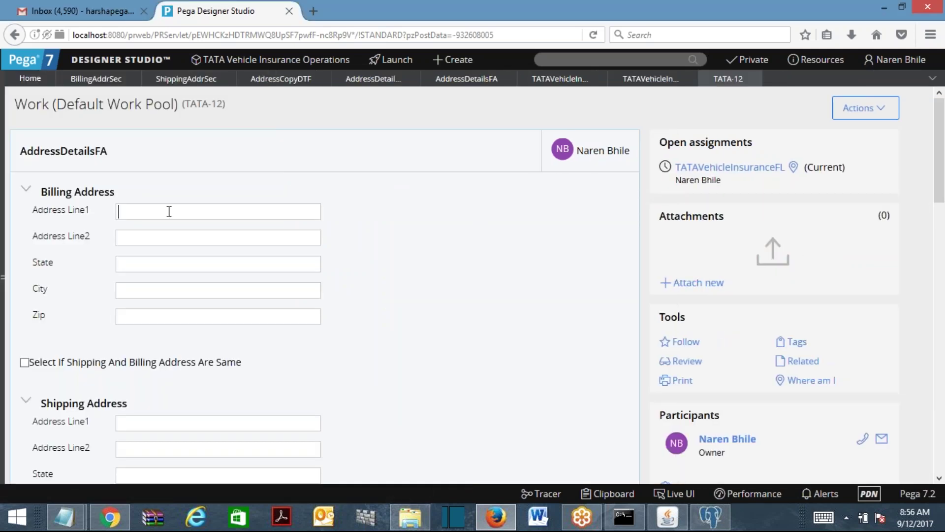
type("aaaaa")
left_click(230, 241)
type("bbbb")
key("Tab")
type("ssss")
left_click(151, 289)
type("ccccc")
left_click(163, 320)
type("22222")
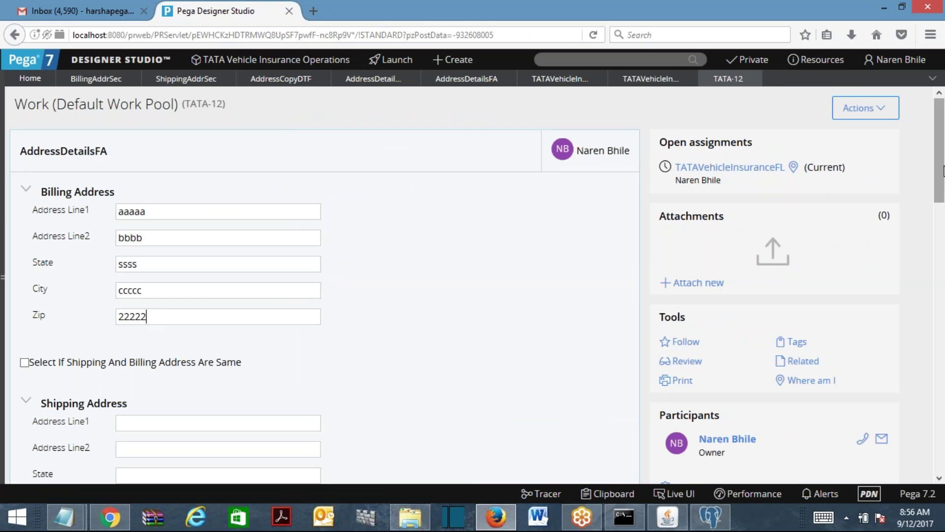
Toggle the same-address checkbox to copy and clear shipping, then open BillingAddrSec.
scroll(943, 171, "down", 3)
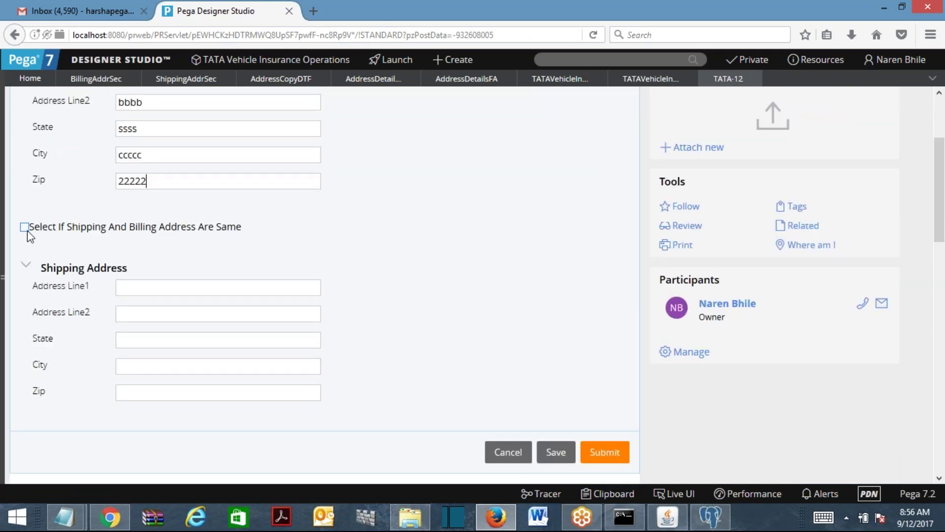
left_click(25, 228)
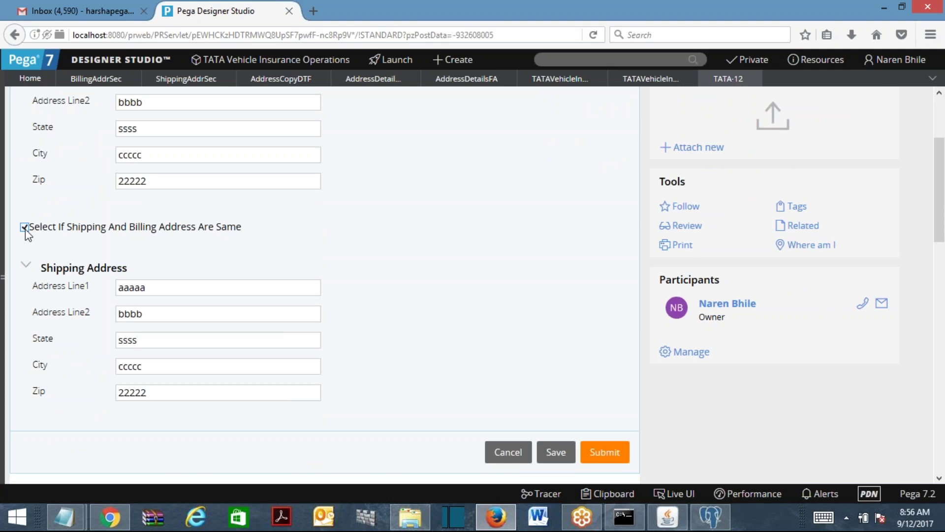
left_click(24, 228)
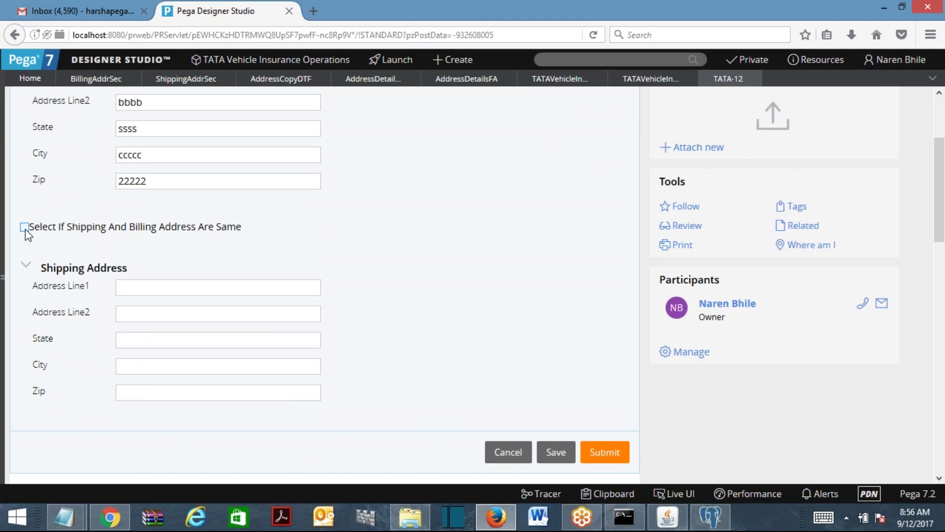
left_click(24, 228)
left_click(24, 228)
left_click(24, 227)
left_click(25, 227)
left_click(94, 80)
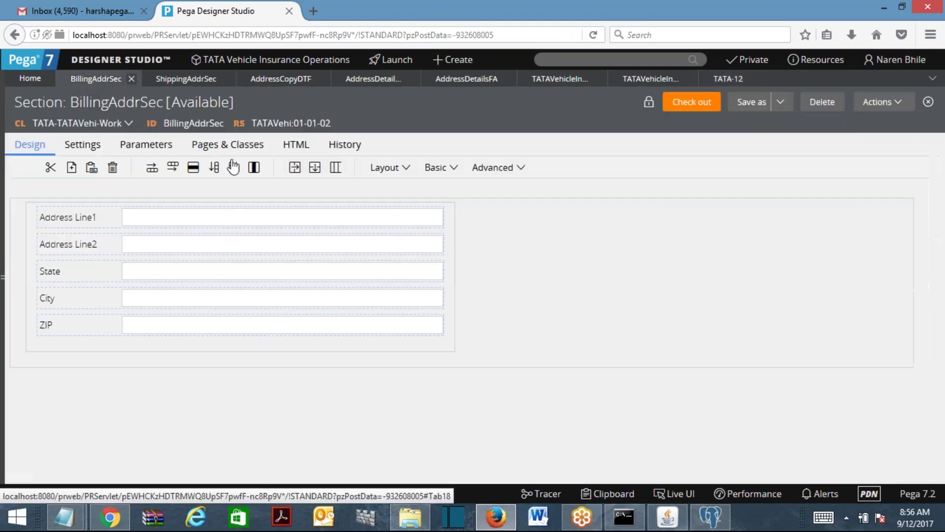
Open AddressDetailsSec and the properties of its embedded Shipping Address section.
left_click(468, 83)
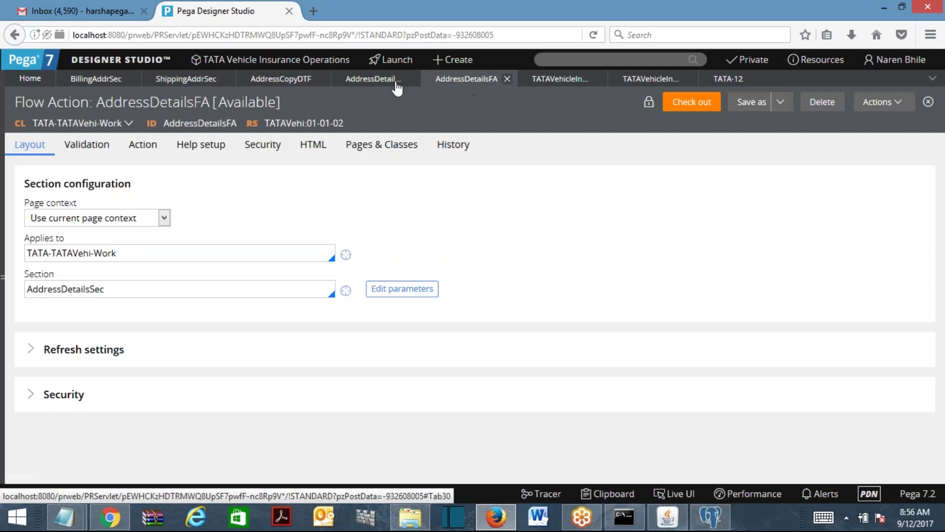
left_click(379, 88)
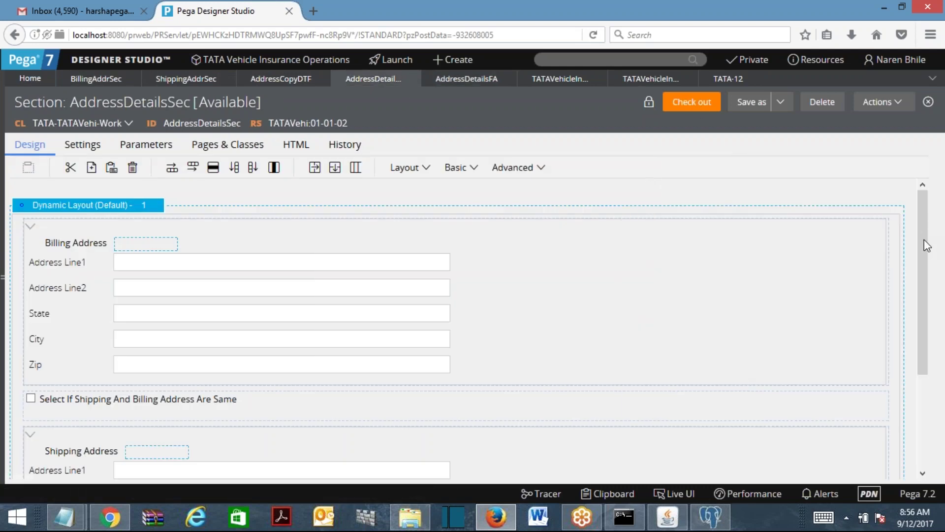
scroll(926, 291, "down", 3)
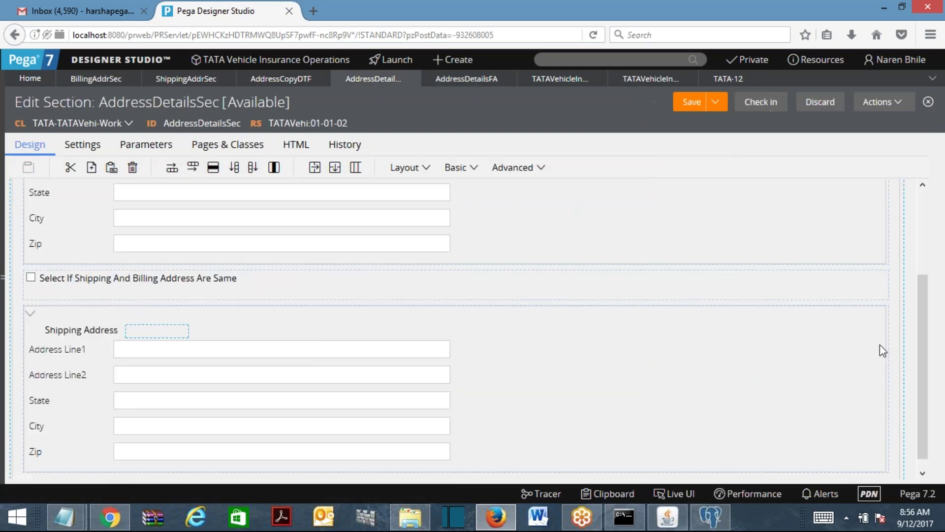
double_click(257, 331)
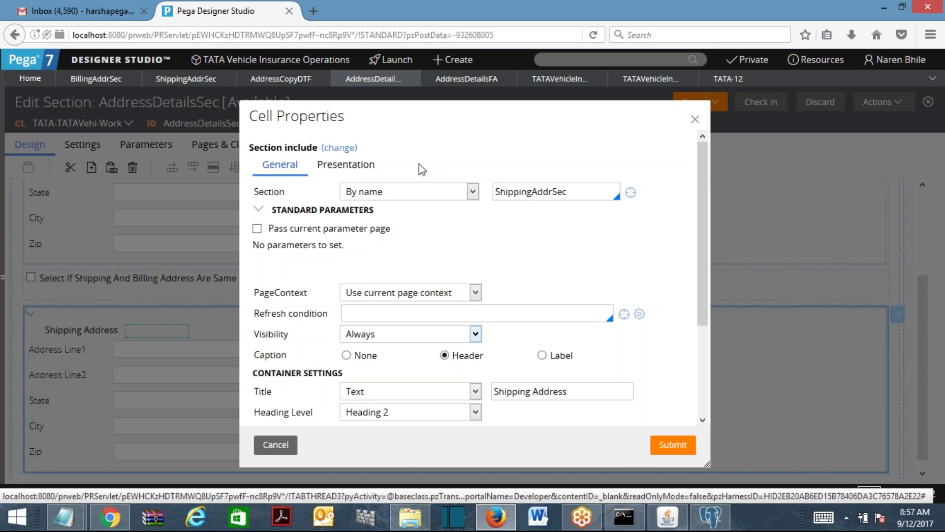
Make the Shipping Address section read-only when BillShipAddrSame, then begin checking in.
left_click(353, 173)
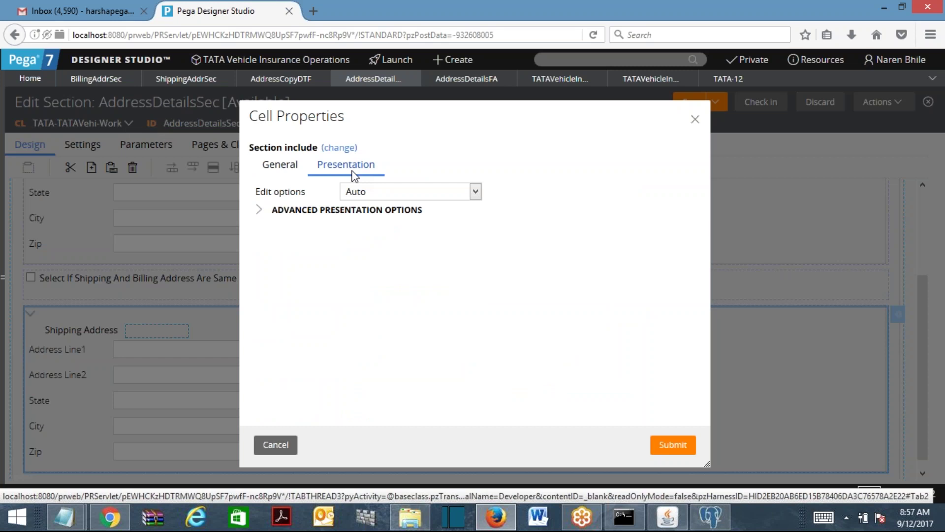
left_click(423, 196)
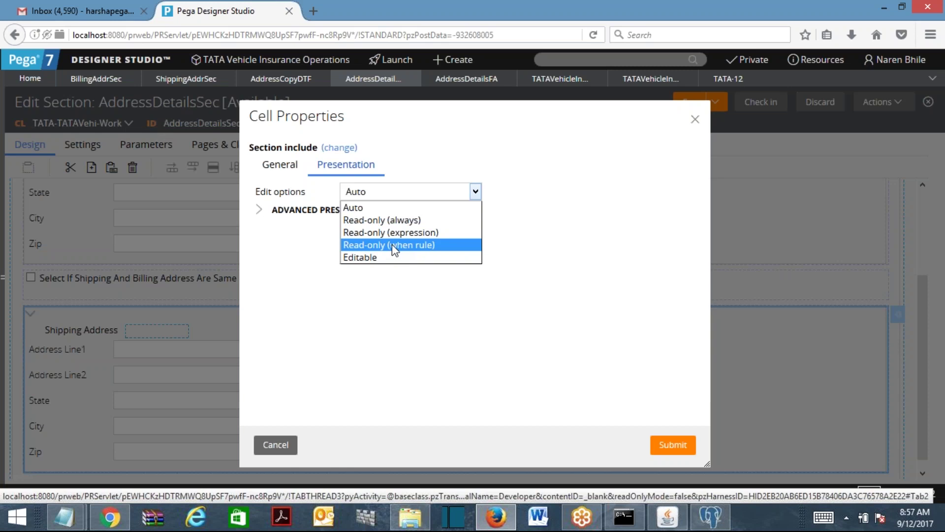
left_click(392, 244)
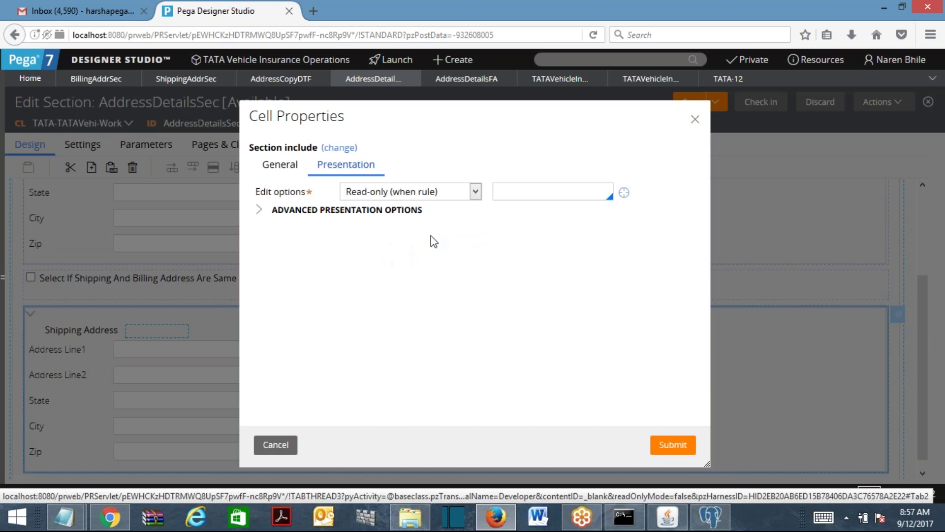
left_click(534, 191)
type("Bi")
key("Return")
left_click(672, 444)
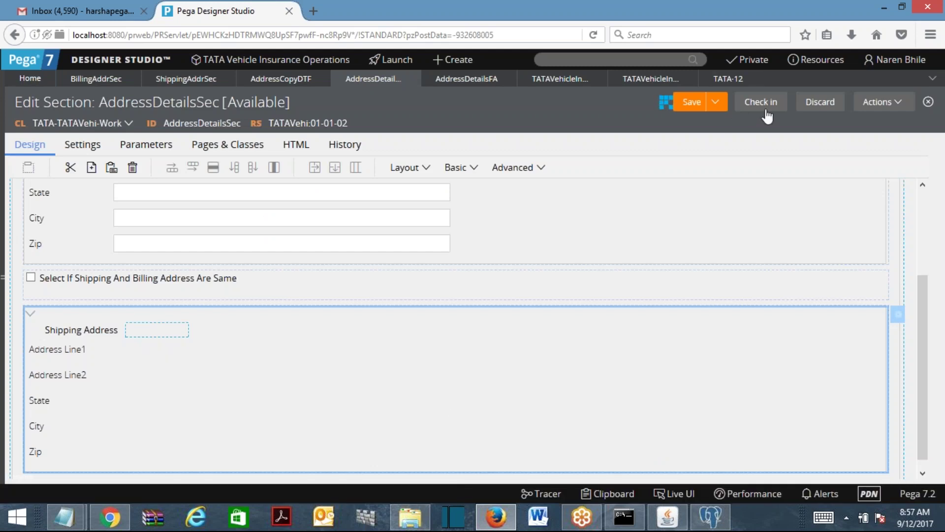
left_click(765, 108)
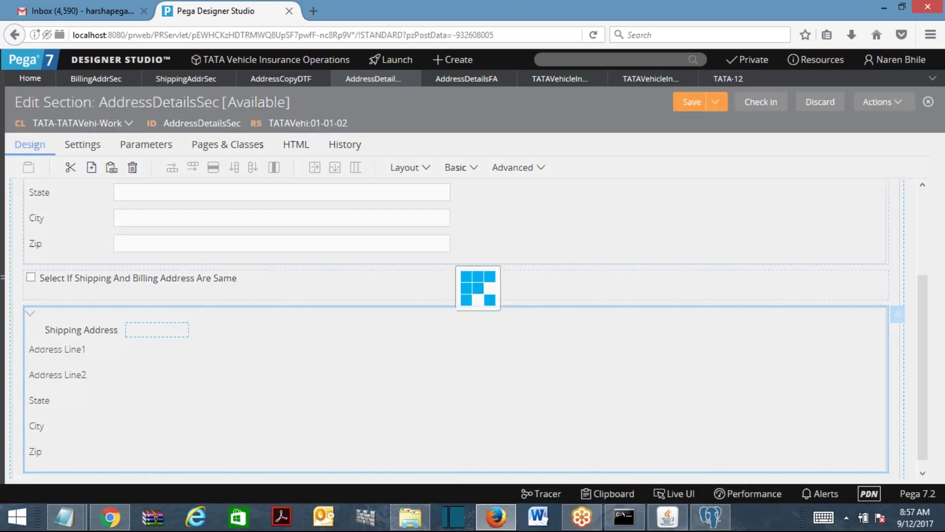
Check in AddressDetailsSec with comment 'sdfsdf', then close TATA-12 discarding its unsaved changes.
type("sdfsdf")
left_click(656, 351)
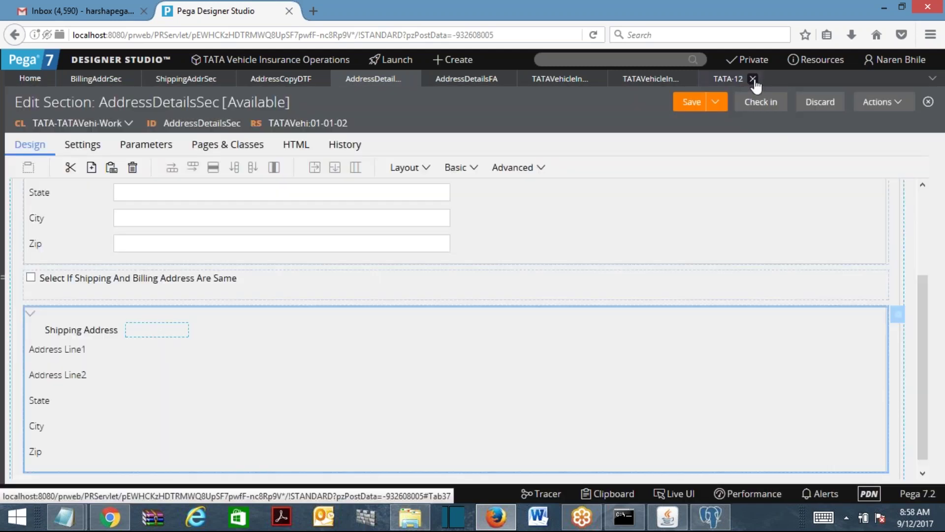
left_click(755, 83)
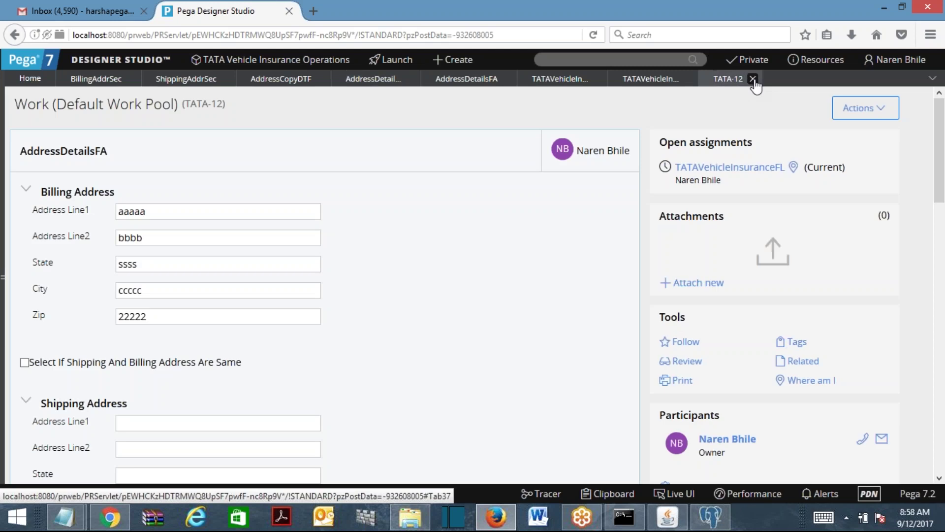
left_click(753, 79)
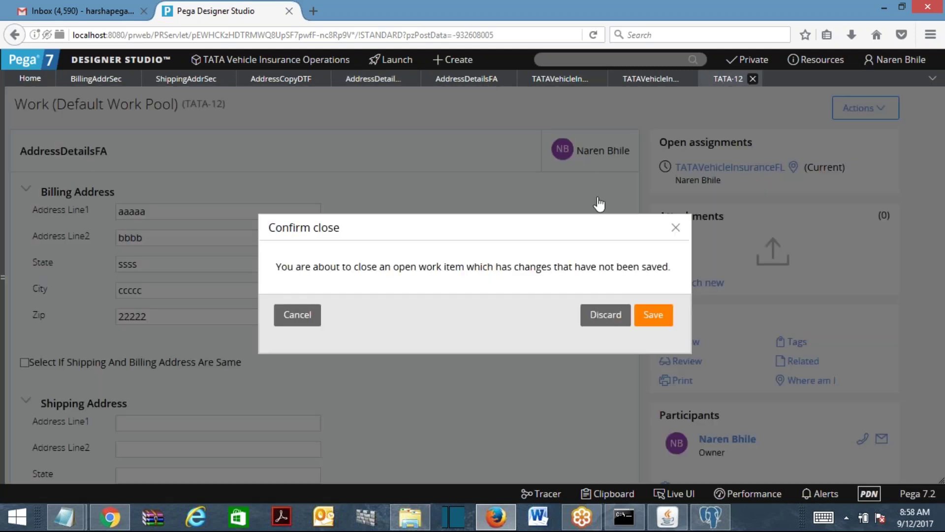
left_click(613, 315)
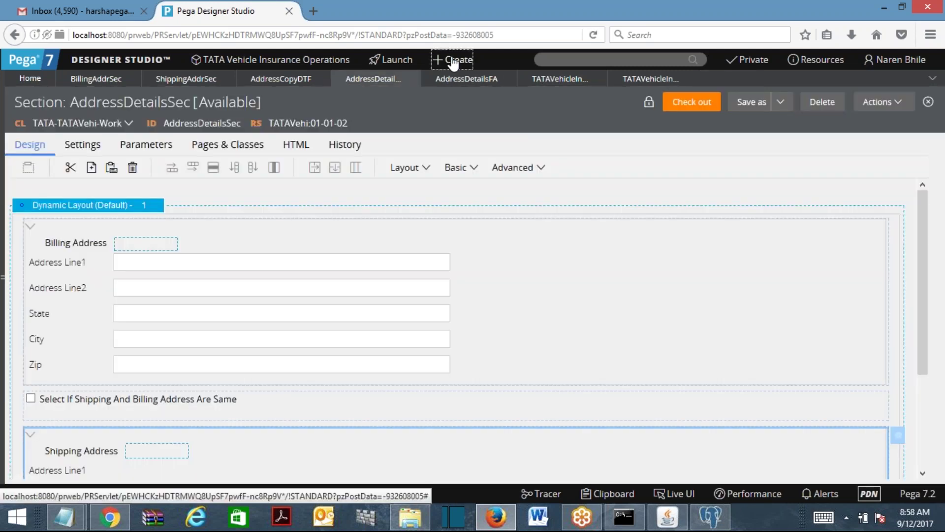
Start a new TATAVehicleInsuranceFL case and submit the customer details with 'sdfds'.
left_click(452, 60)
mouse_move(460, 78)
left_click(601, 117)
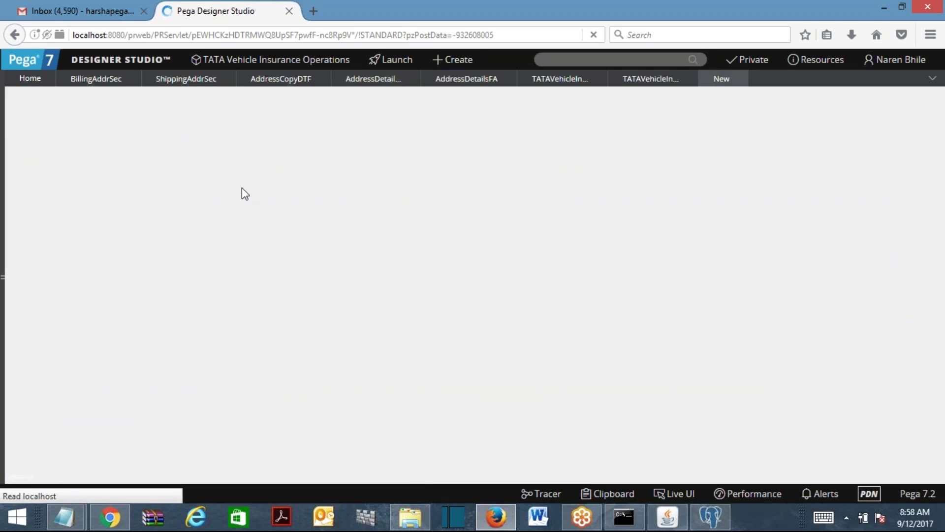
type("sdfds")
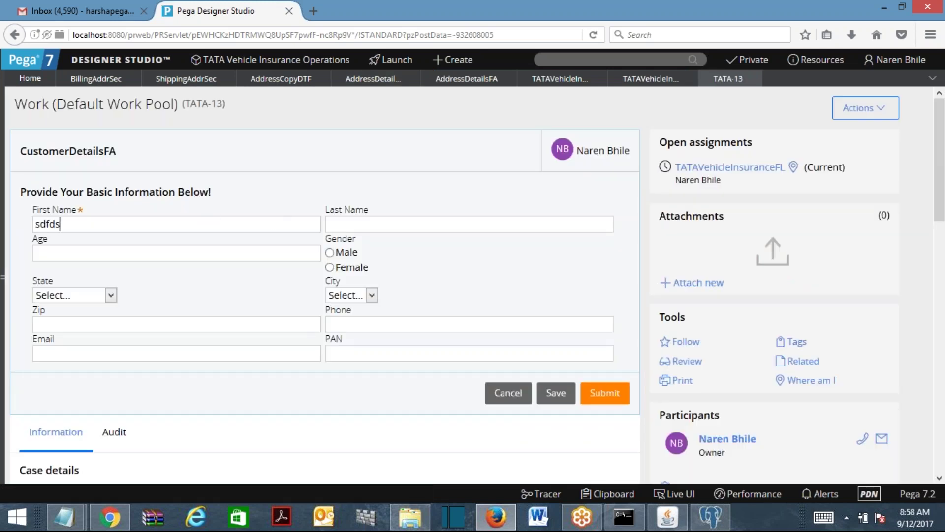
key("Return")
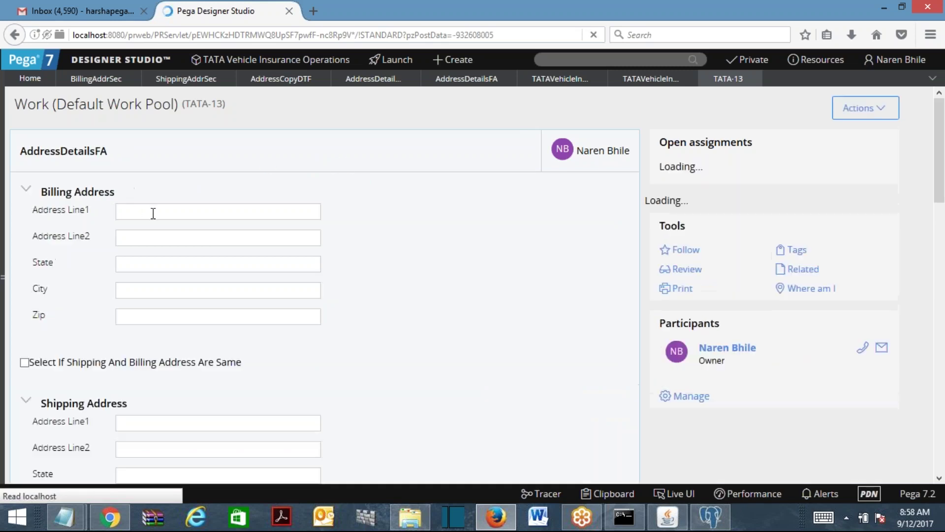
Fill the billing address: 'sdffsd', 'fsdfsdf', state 'sdfsdfsd', city 'sdfsdf', zip 23423.
type("sdffsd")
left_click(135, 234)
type("fsdfsdf")
left_click(188, 261)
type("sdfsdfsd")
left_click(174, 287)
type("sdfsdf")
left_click(166, 323)
type("23423")
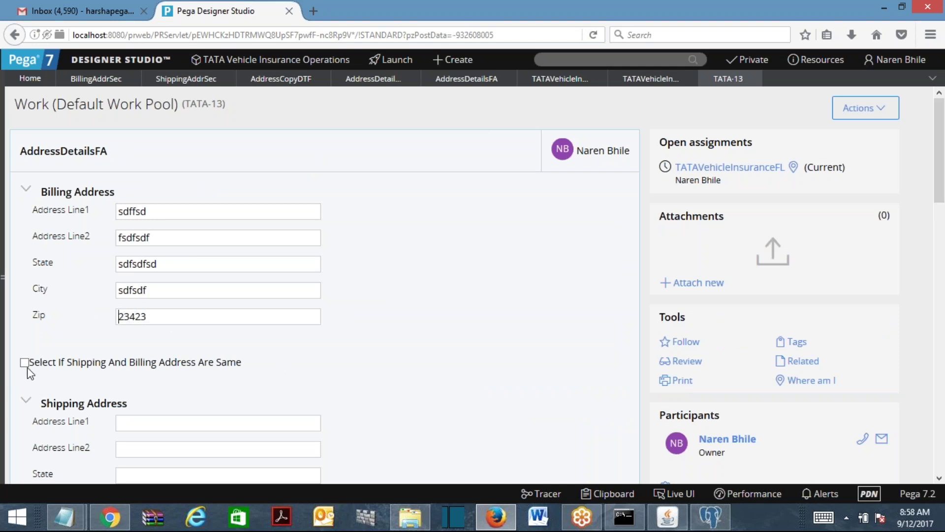
Check the same-address box to copy billing into shipping, then uncheck it.
left_click(24, 363)
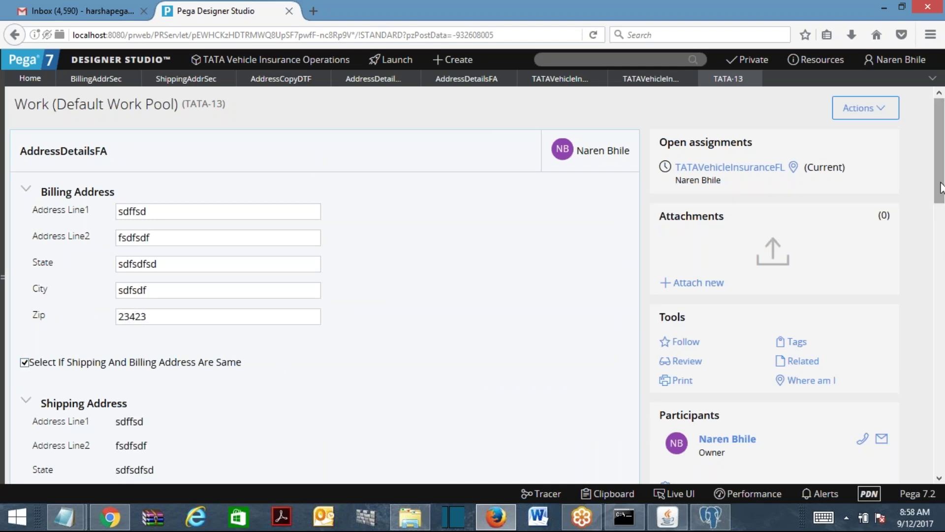
left_click_drag(940, 187, 941, 228)
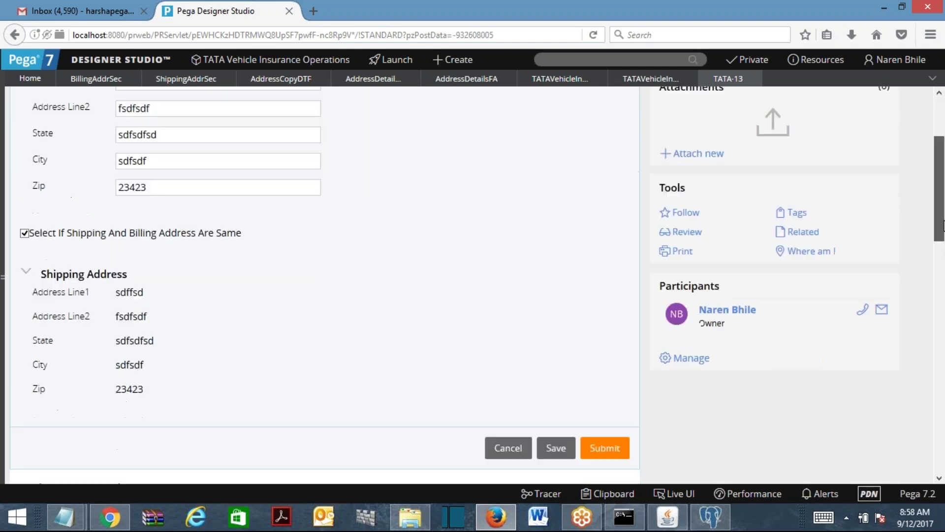
left_click(24, 229)
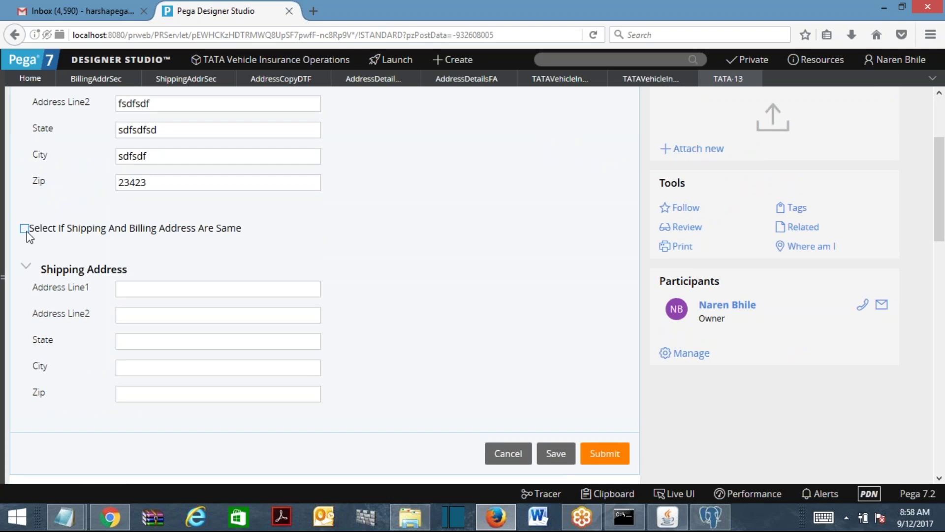
Close all open tabs and discard the unsaved TATA-13 work item.
left_click(932, 79)
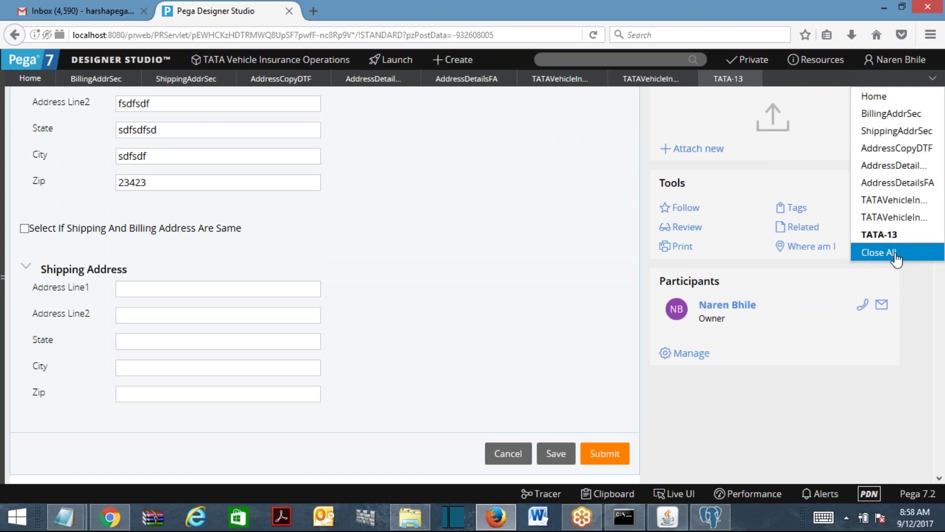
left_click(896, 253)
left_click(510, 249)
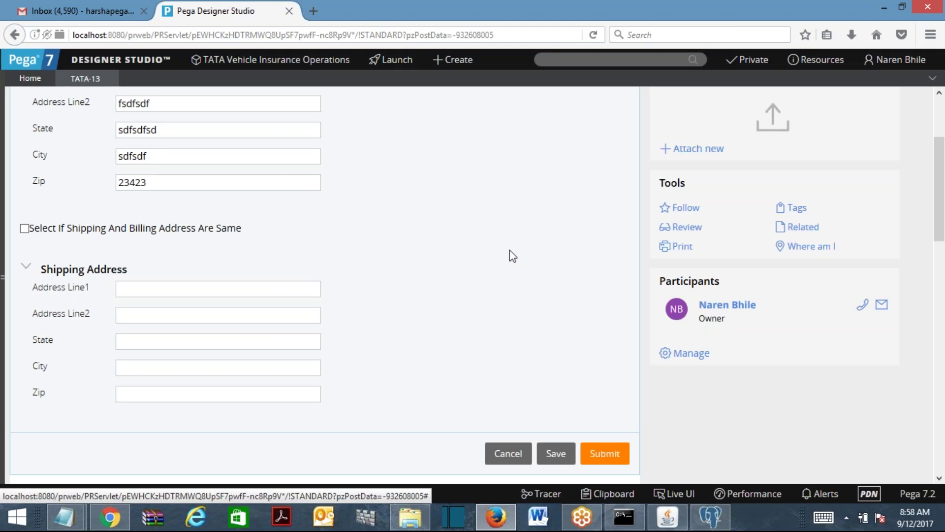
left_click(110, 80)
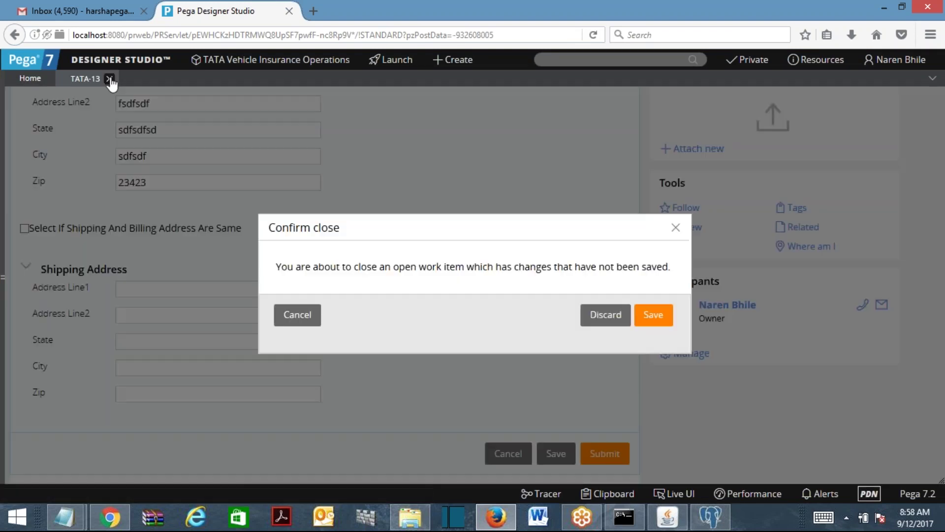
left_click(605, 314)
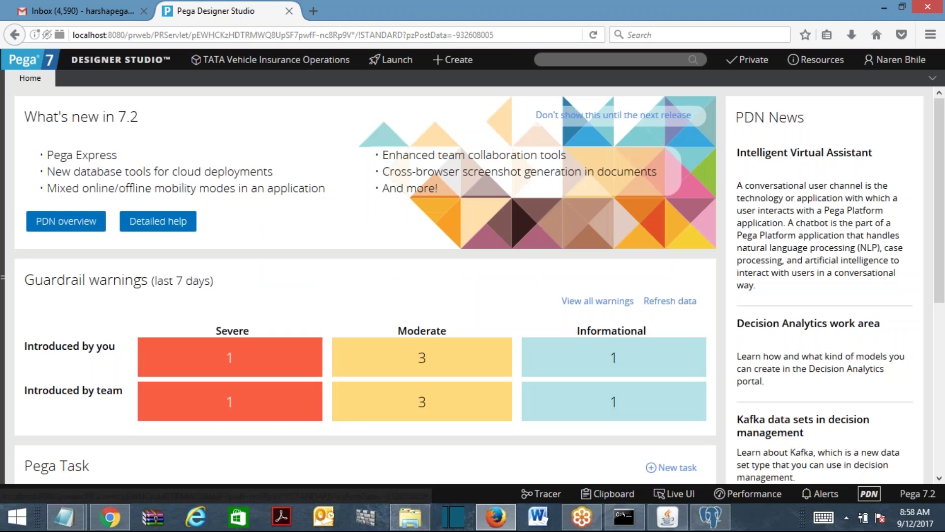